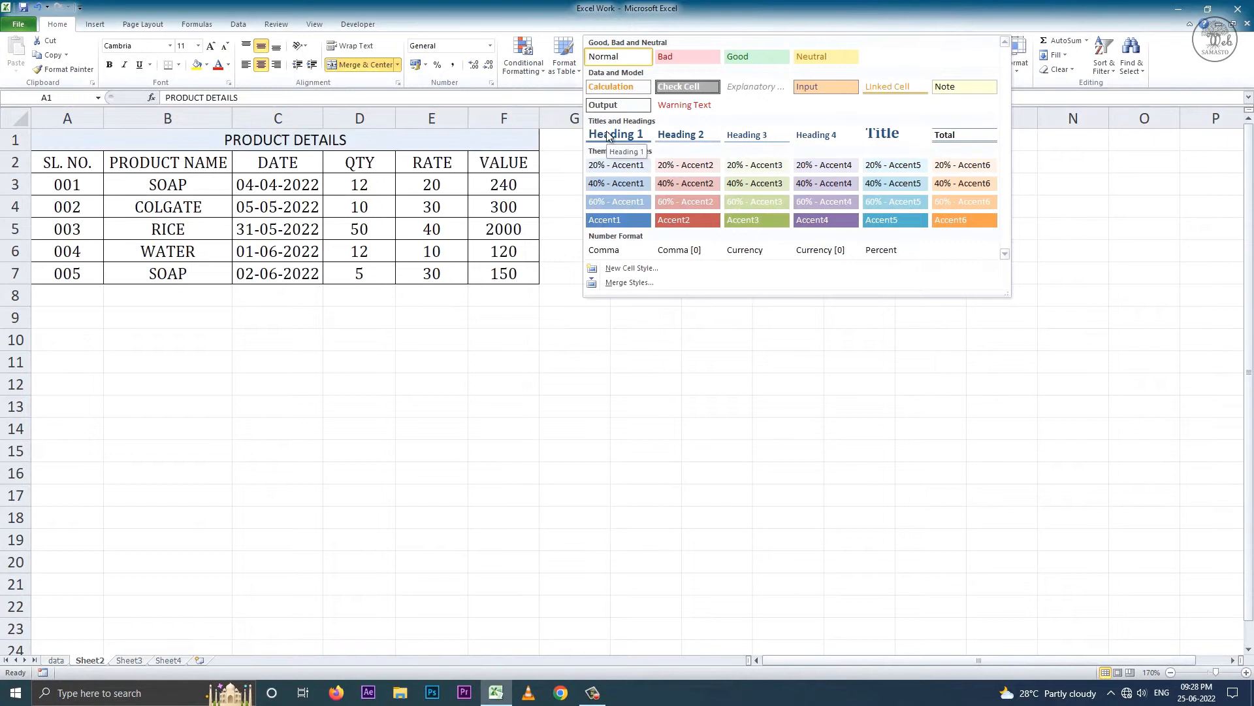
# - Style the PRODUCT DETAILS title as Heading 1 and give A2:F7 the Accent1 cell style
pyautogui.click(612, 134)
pyautogui.moveTo(71, 173); pyautogui.dragTo(508, 283)
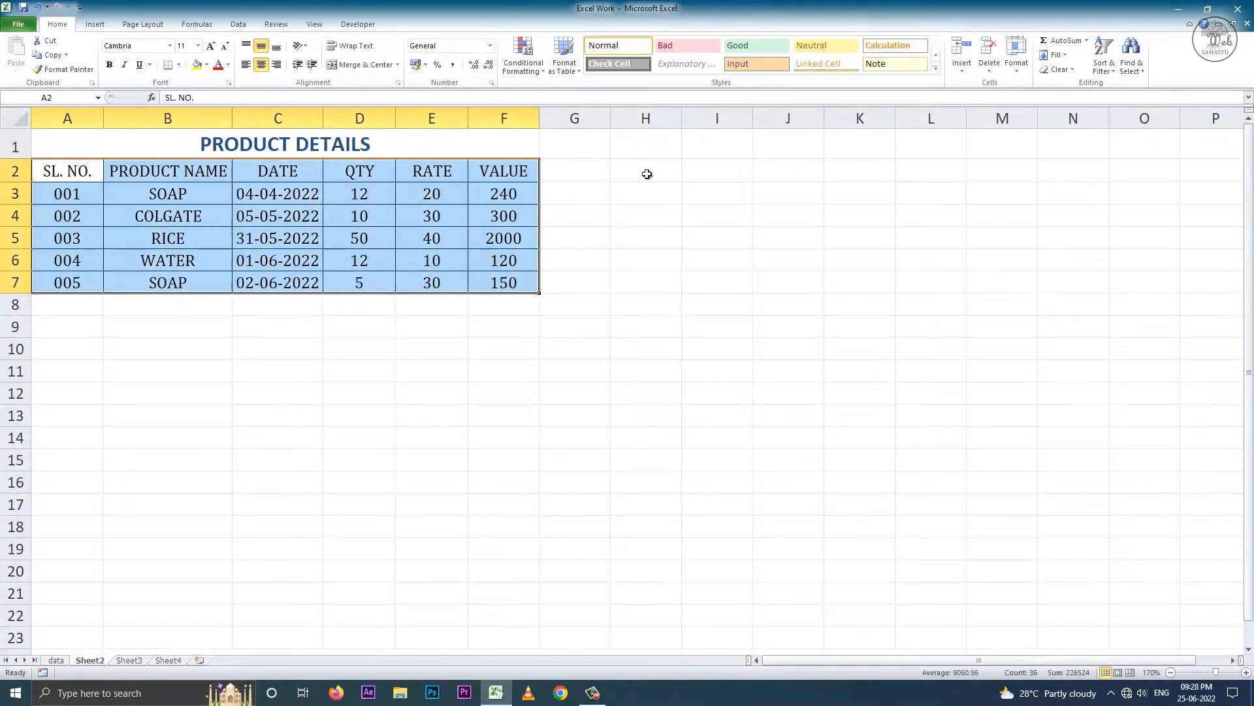
pyautogui.click(935, 68)
pyautogui.click(624, 220)
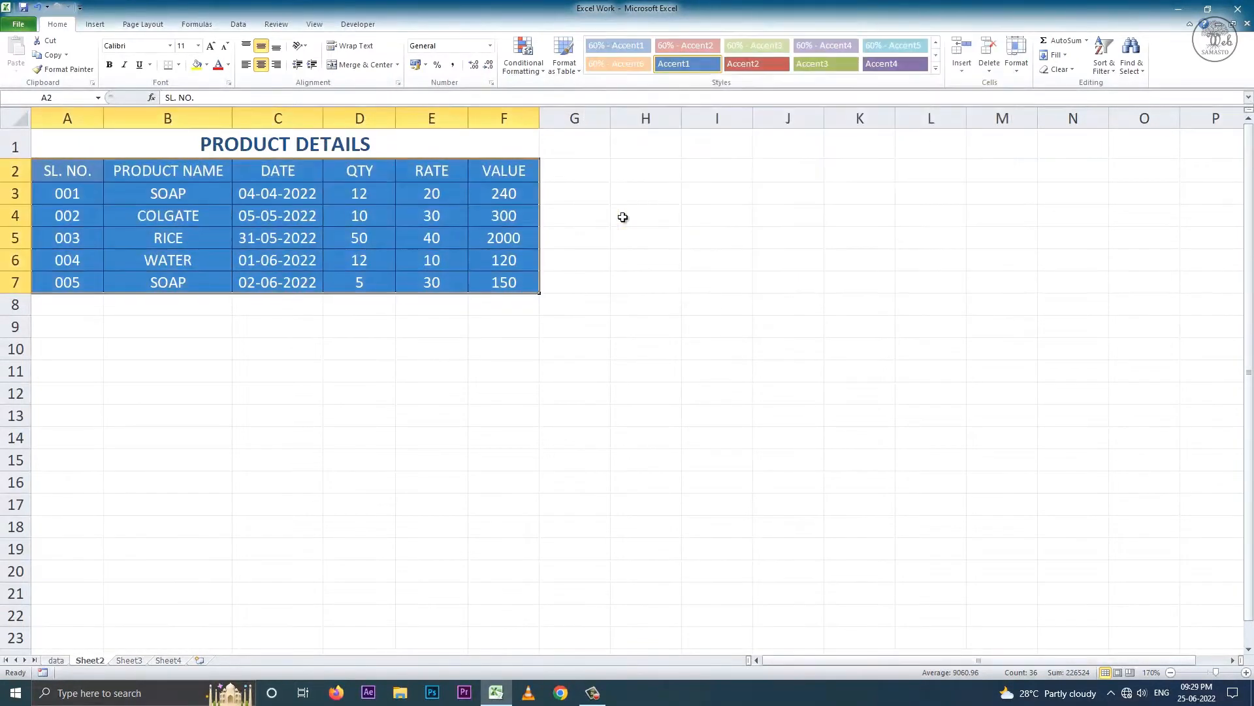
# - Select the VALUE figures F3:F7 and start defining a new cell style
pyautogui.moveTo(518, 199); pyautogui.dragTo(519, 283)
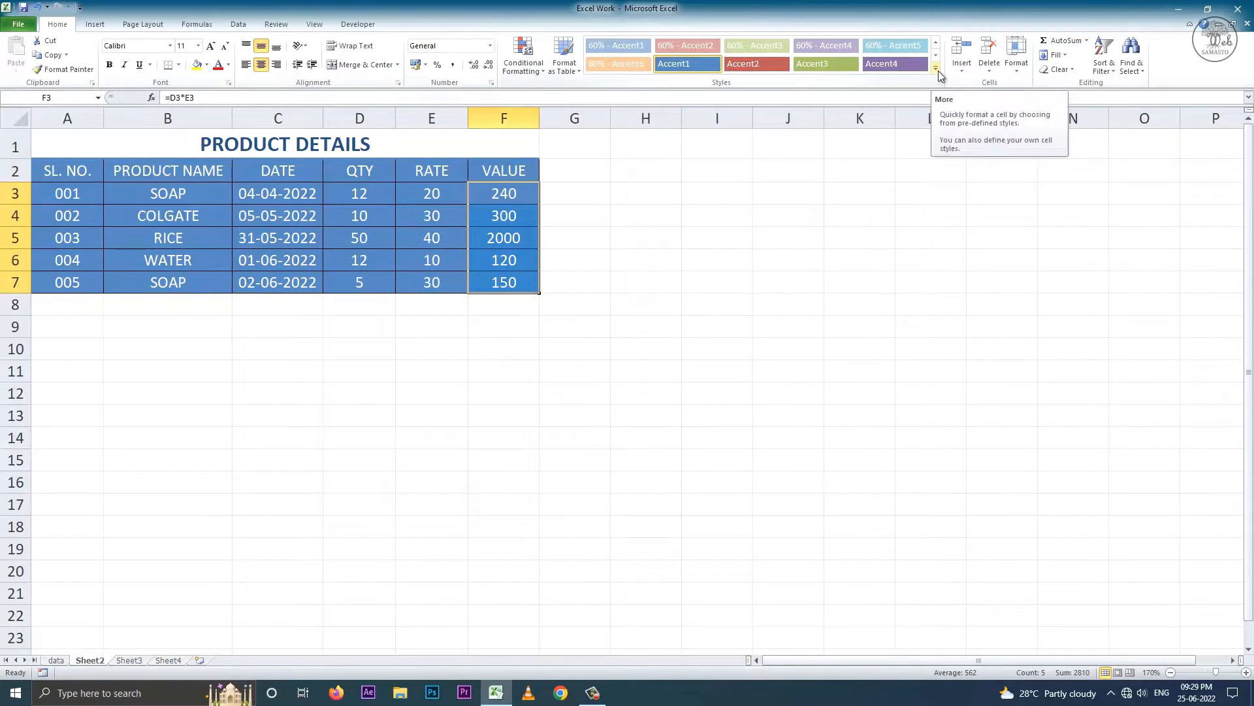
pyautogui.click(936, 68)
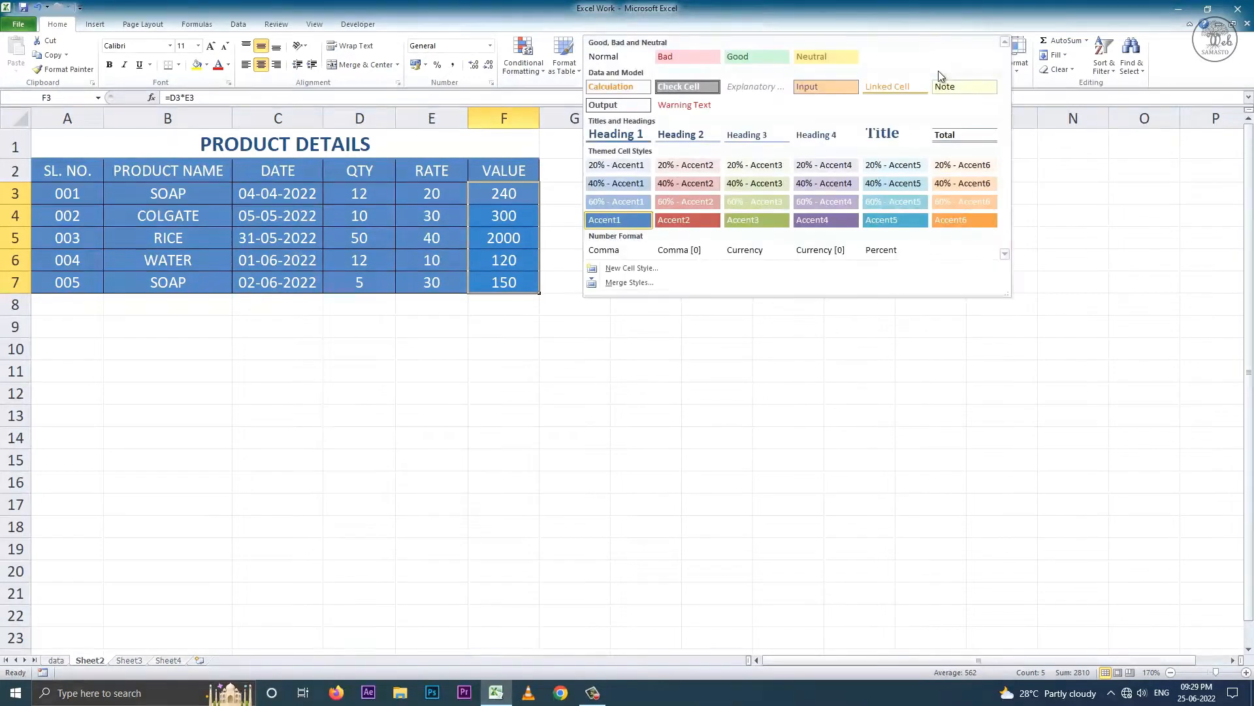
pyautogui.click(660, 268)
# - Name the new style 'Rs 0.00/-' and give it a custom Rs "0.00"/- number format
pyautogui.press('BackSpace')
pyautogui.write('Rs 0.00/-')
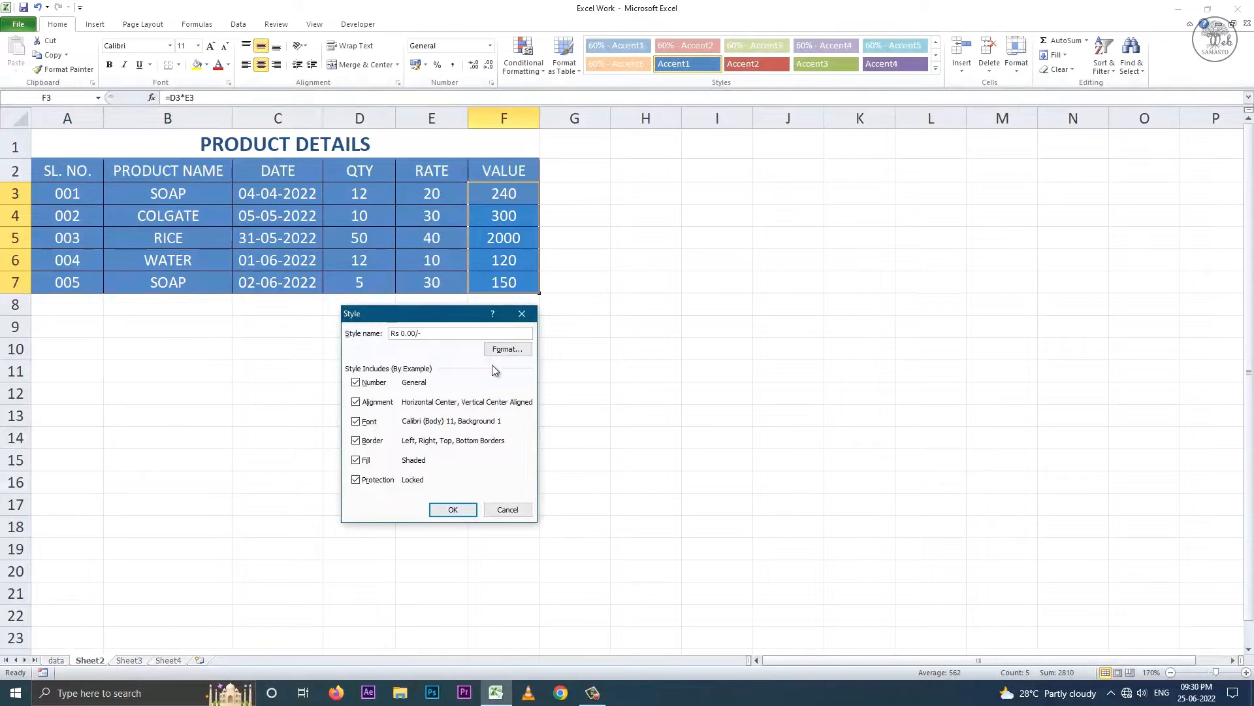
pyautogui.click(507, 349)
pyautogui.click(210, 405)
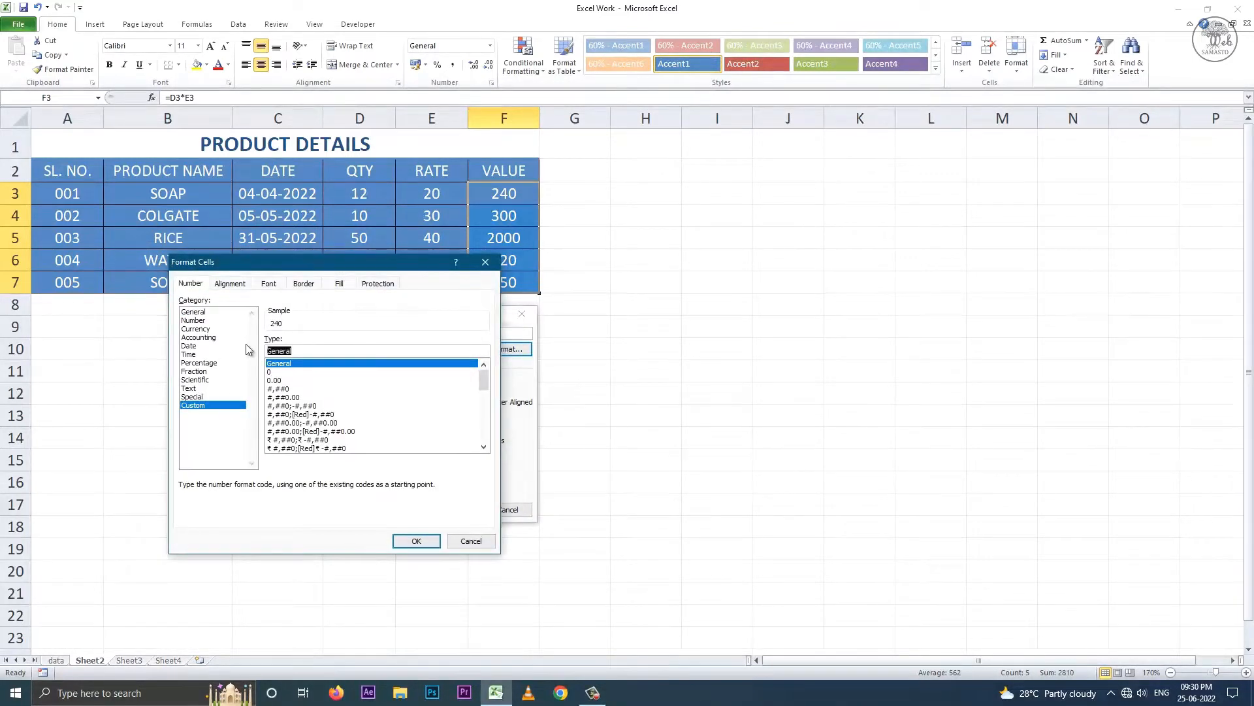
pyautogui.write('"Rs "0.00"/-')
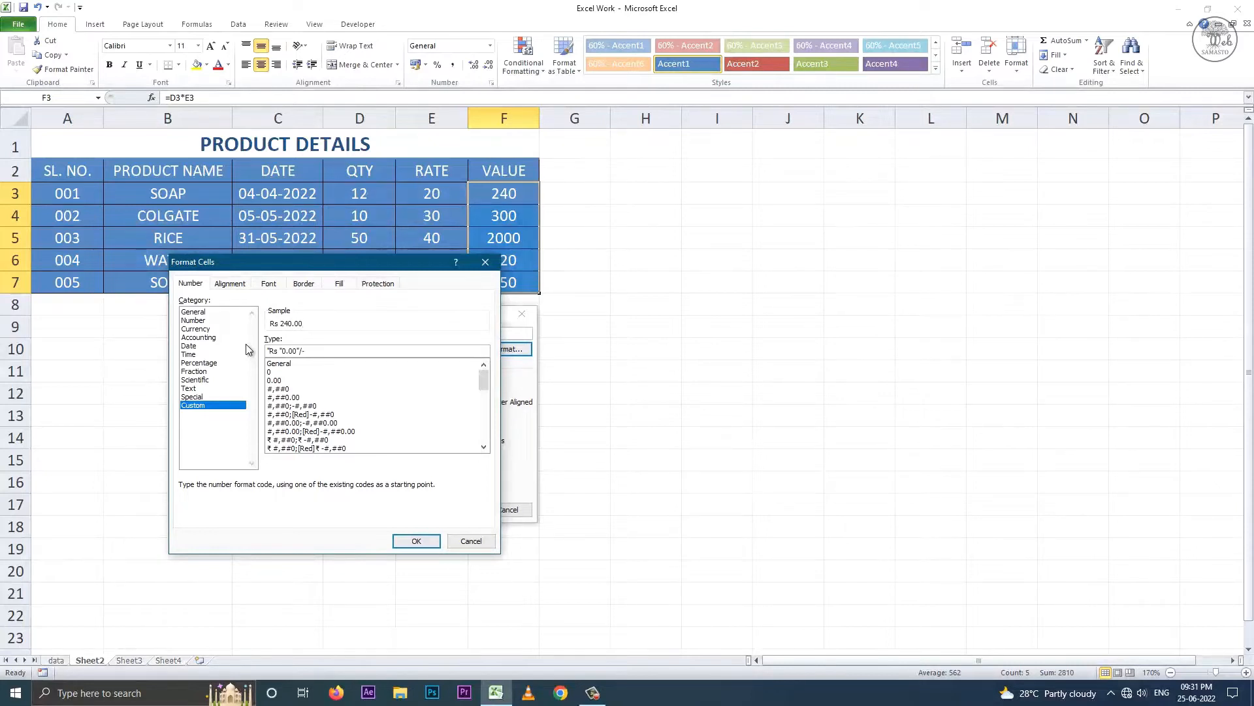
# - Set the style's font to Cambria (Headings), bold, in yellow
pyautogui.click(230, 284)
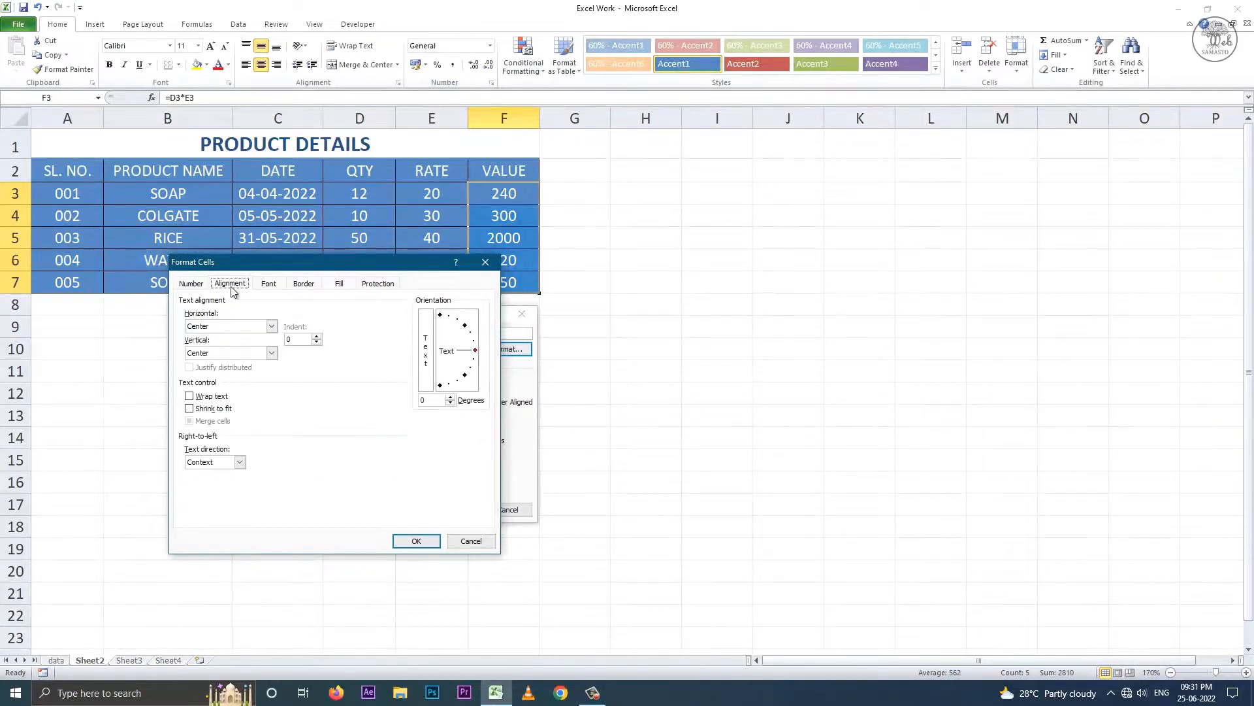
pyautogui.click(270, 285)
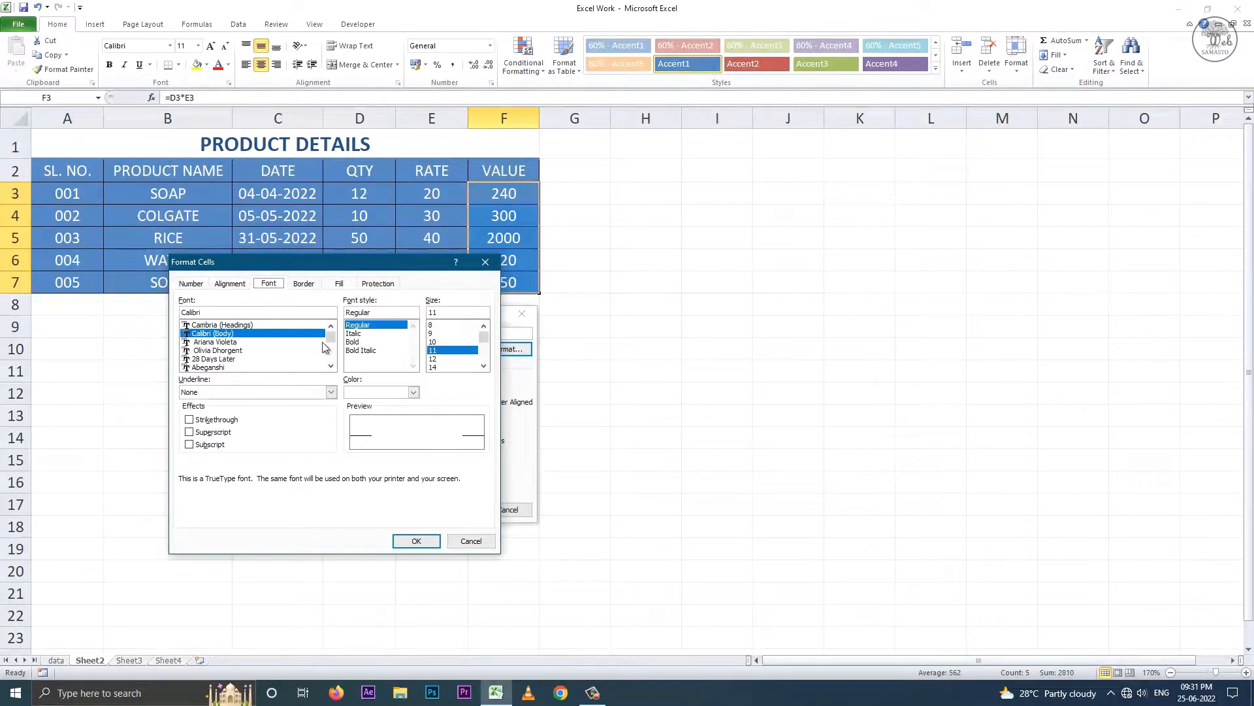
pyautogui.click(220, 326)
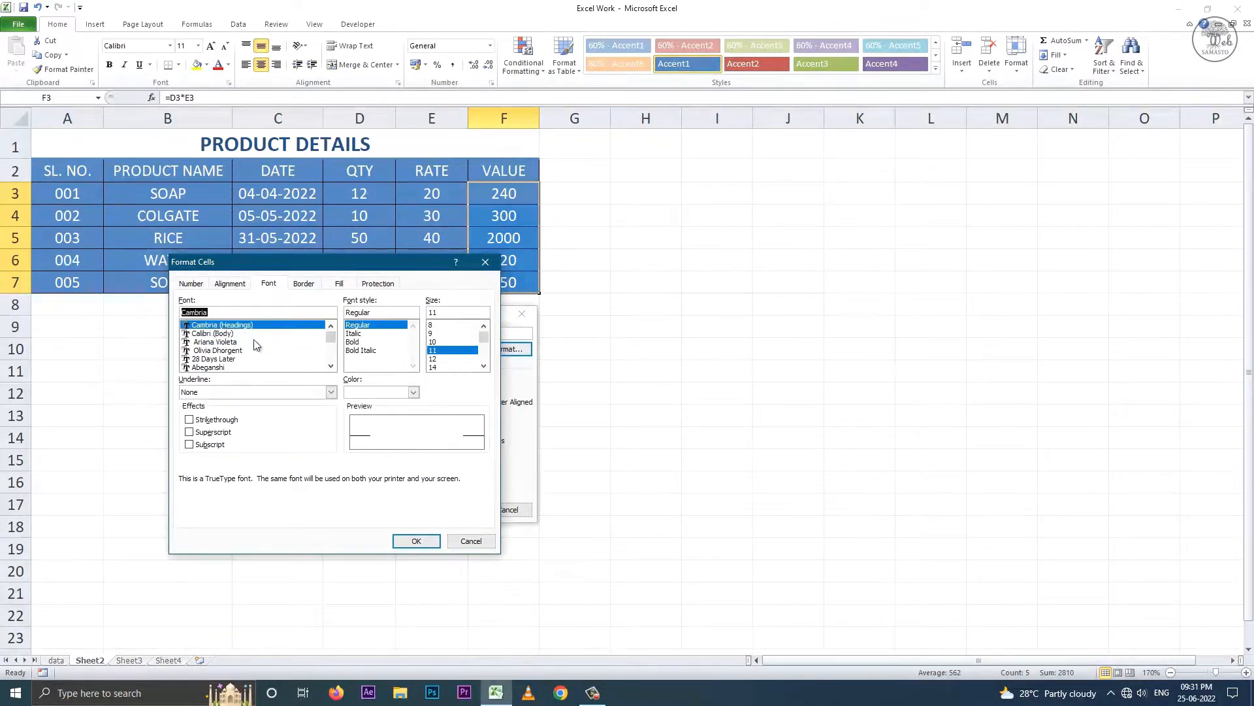
pyautogui.click(354, 343)
pyautogui.click(414, 392)
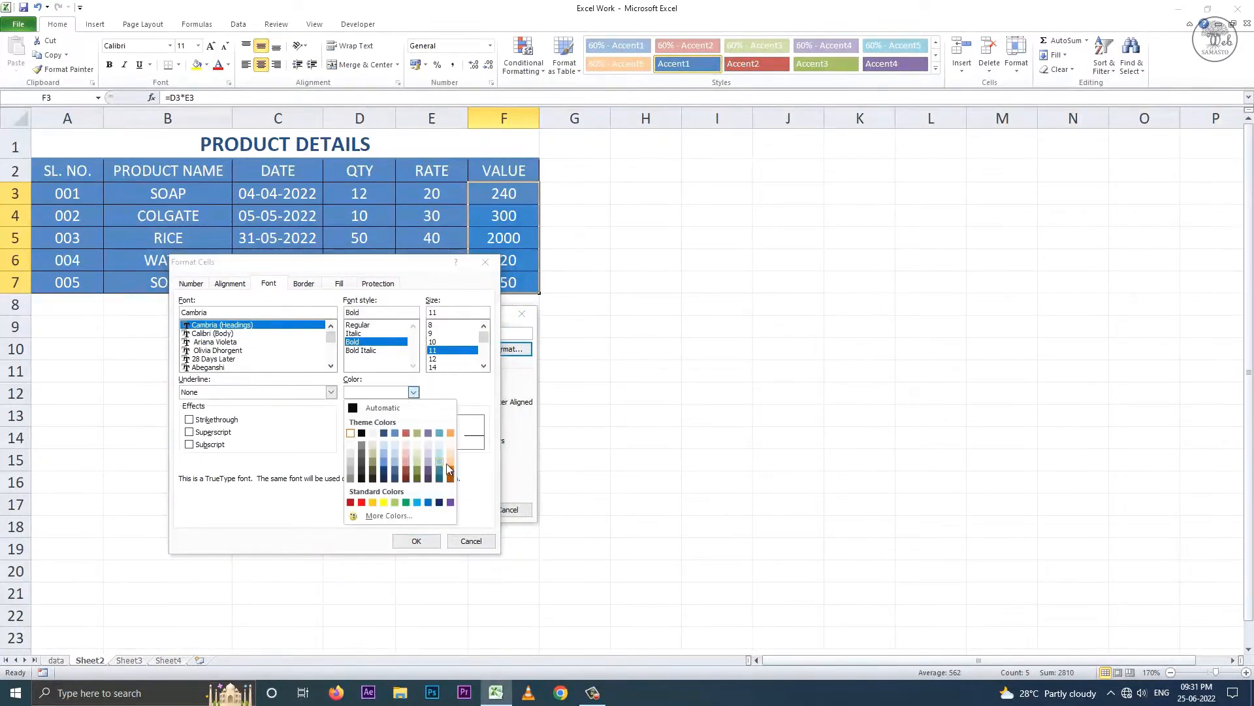
pyautogui.click(394, 501)
# - Add a thick outline border and a light shaded fill, then save the Rs 0.00/- style
pyautogui.click(304, 283)
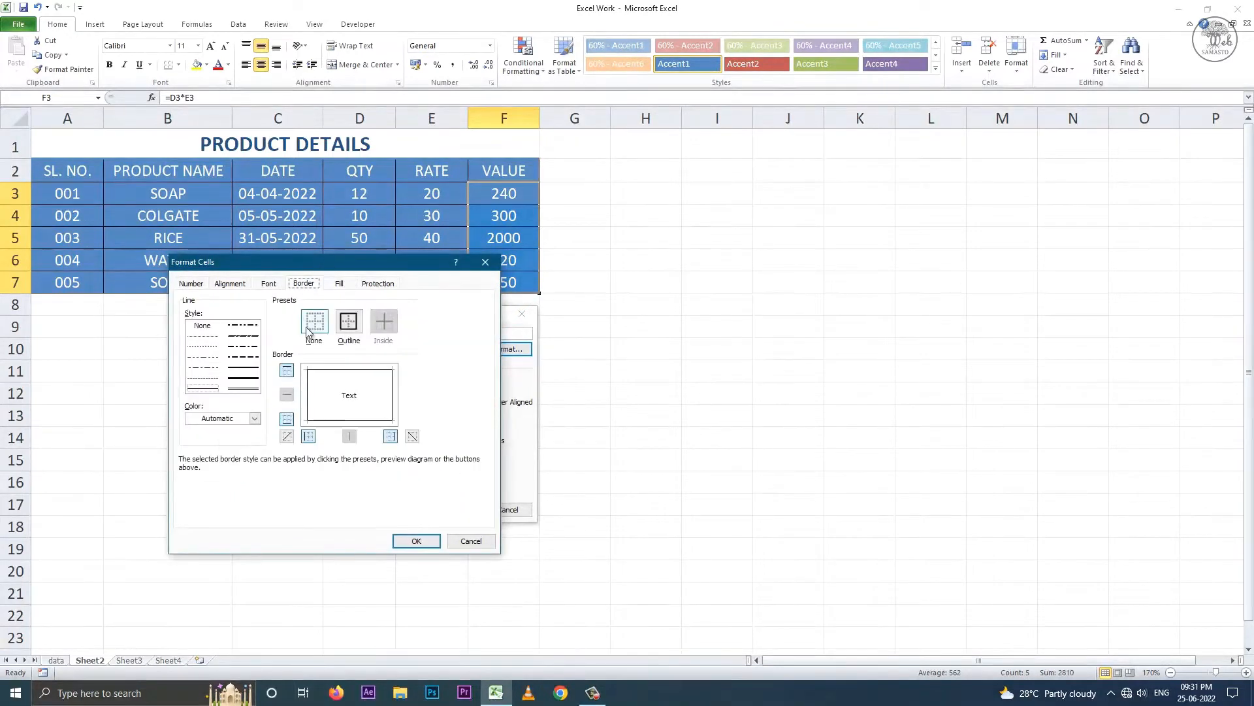
pyautogui.click(243, 379)
pyautogui.click(347, 324)
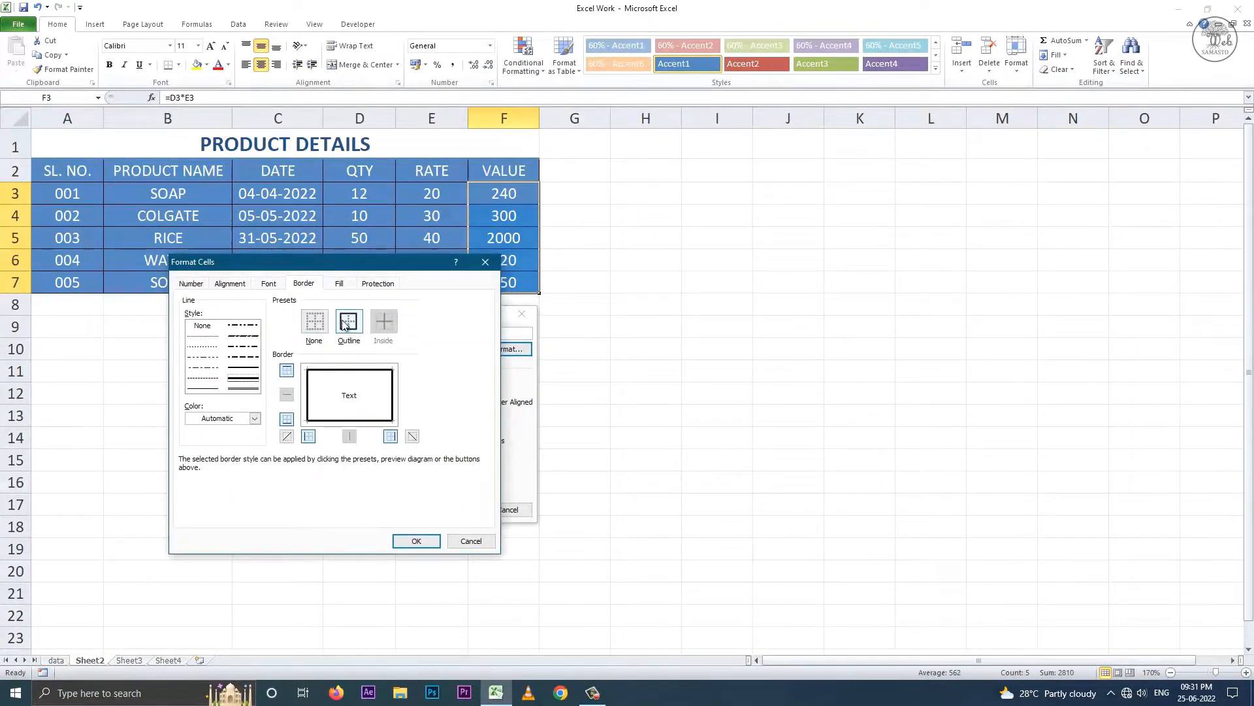
pyautogui.click(339, 282)
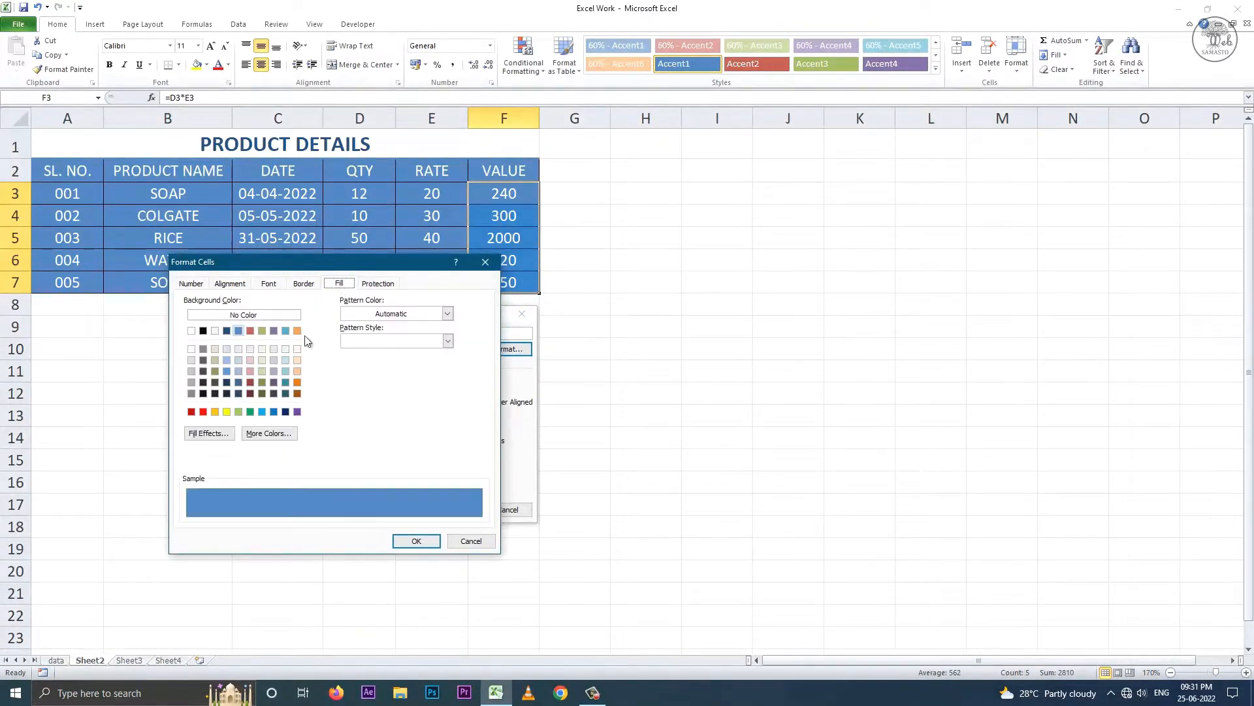
pyautogui.click(262, 360)
pyautogui.click(412, 539)
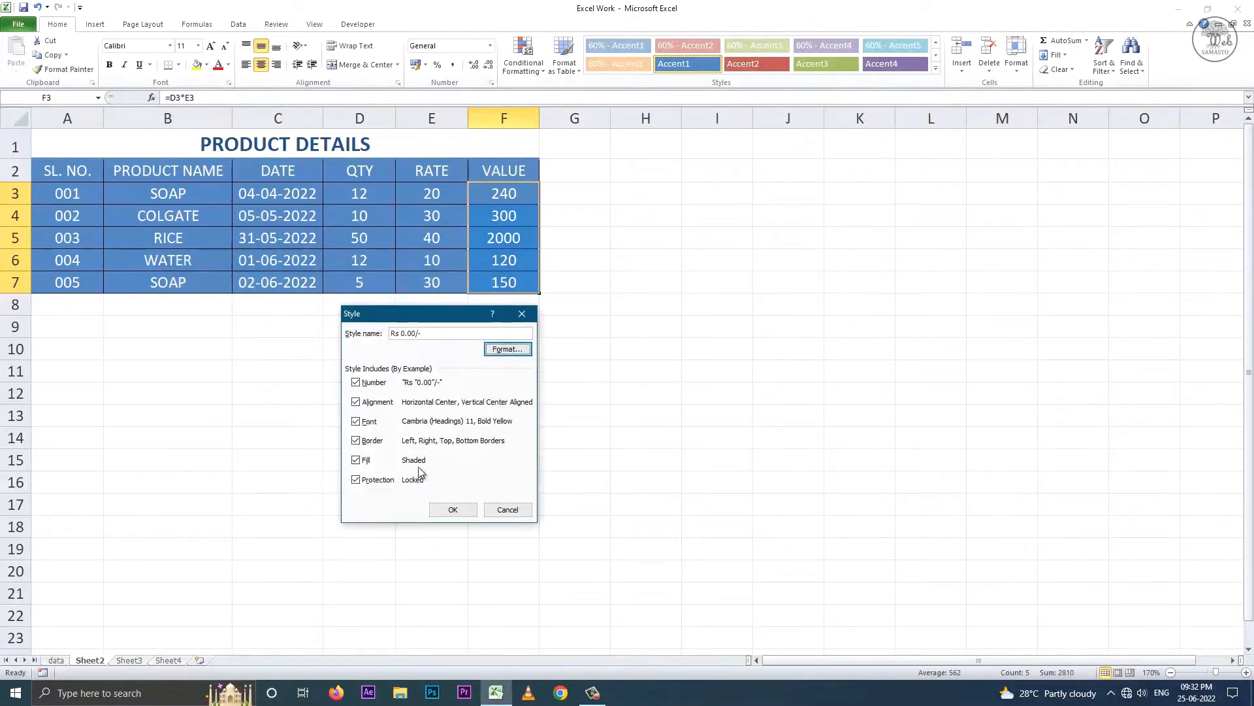
pyautogui.click(452, 508)
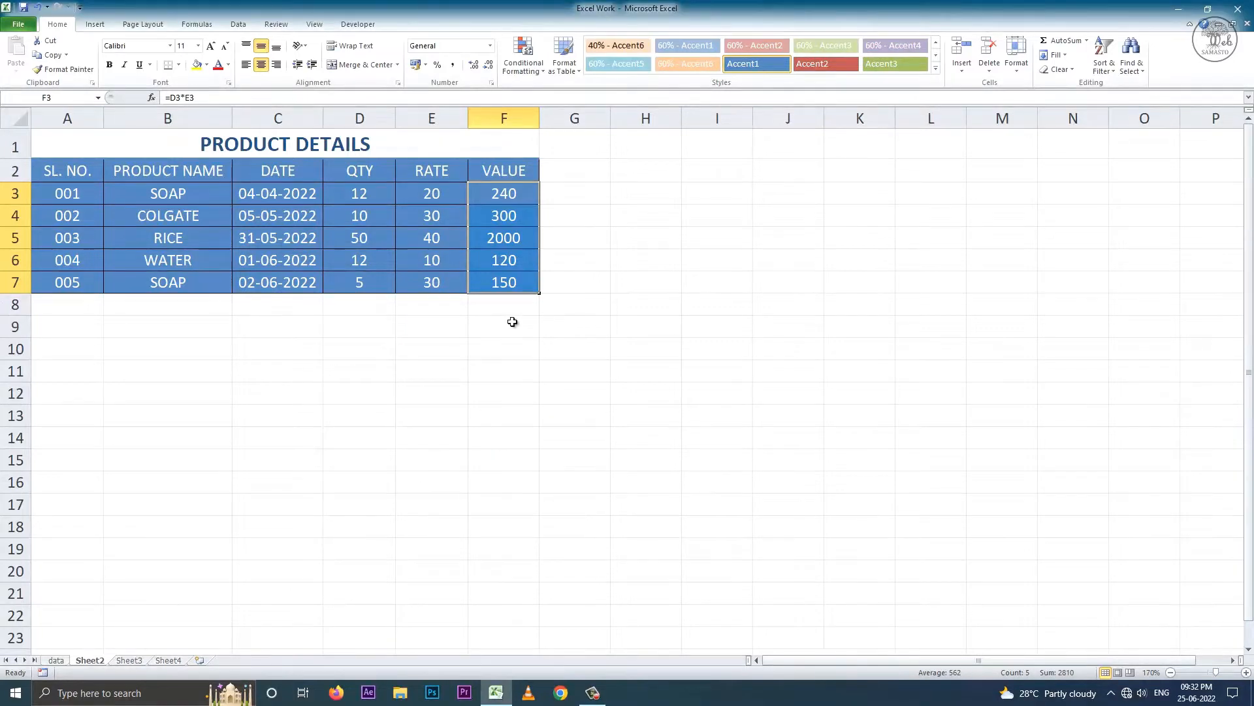
# - Apply the Rs 0.00/- style to the VALUE figures F3:F7 and RATE figures E3:E7
pyautogui.click(936, 67)
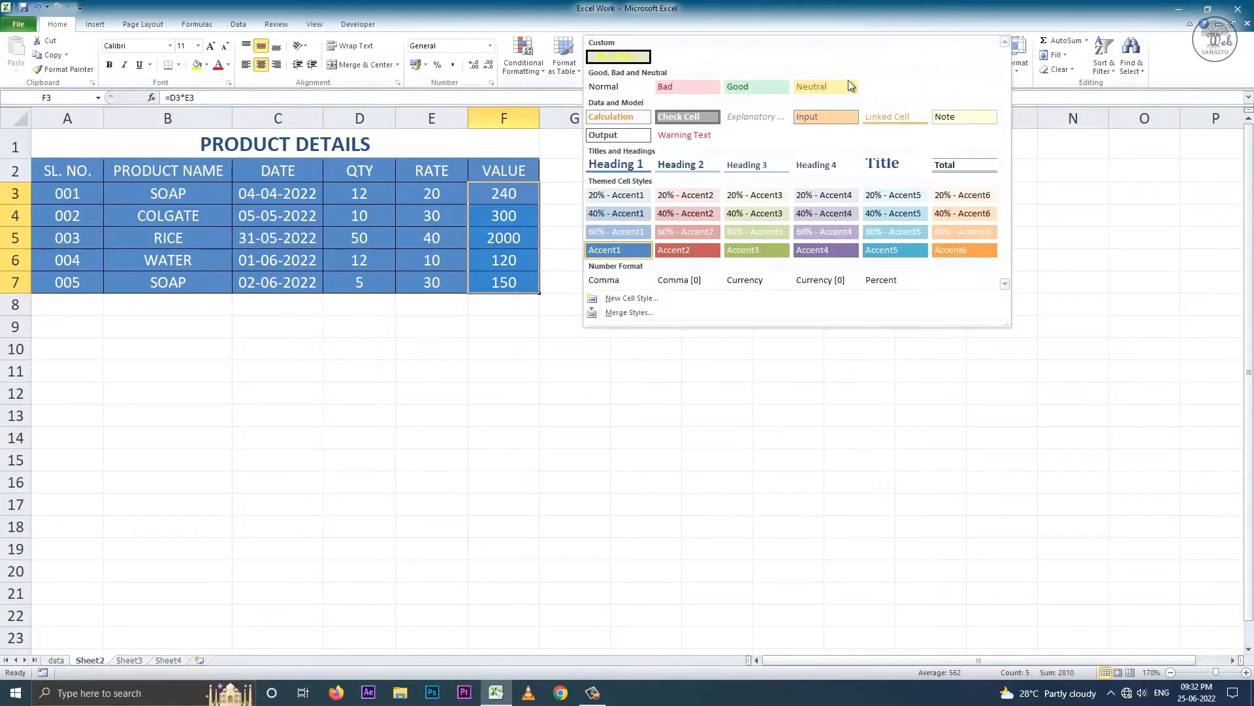
pyautogui.click(626, 53)
pyautogui.moveTo(431, 195); pyautogui.dragTo(442, 299)
pyautogui.click(936, 68)
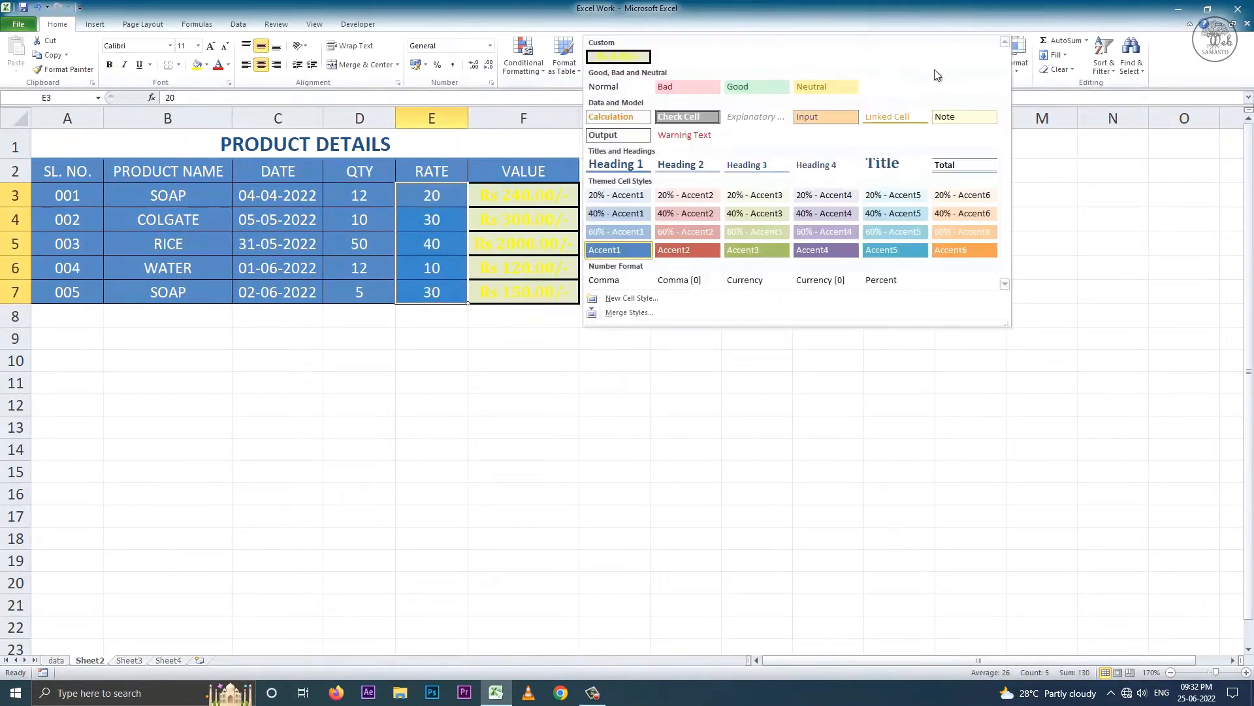
pyautogui.click(627, 52)
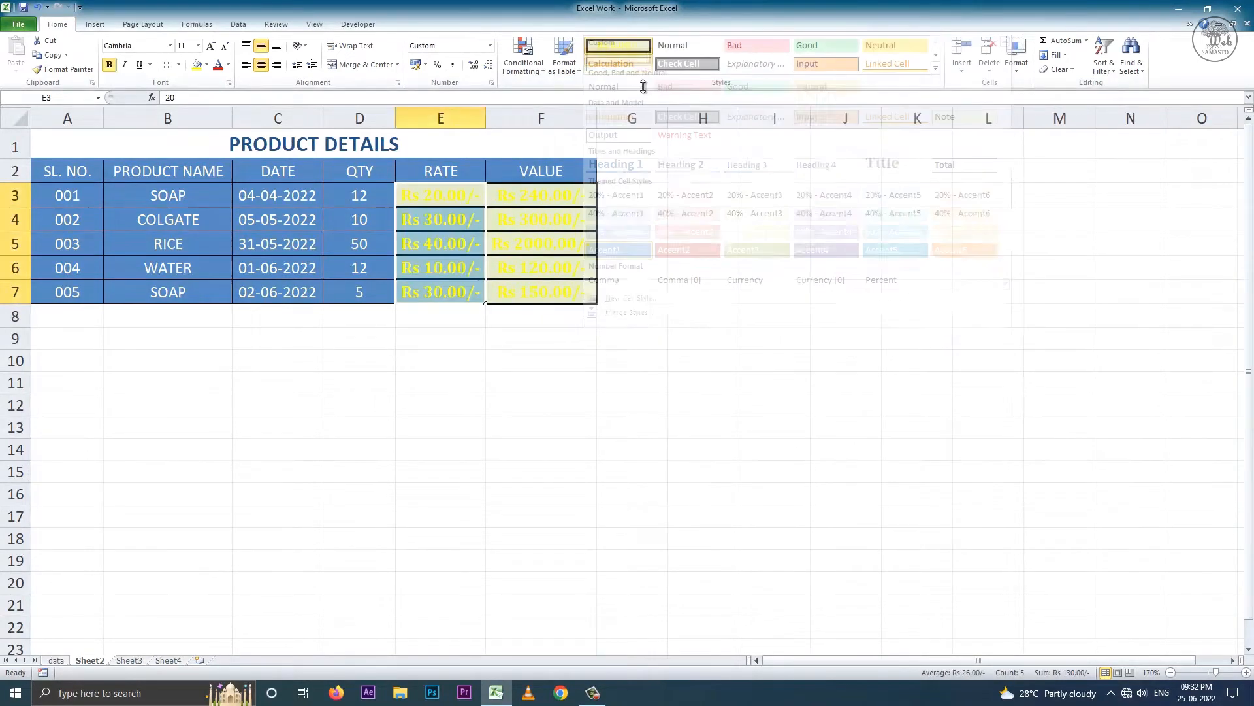
pyautogui.click(546, 333)
# - Modify the Rs 0.00/- style to use a blue fill
pyautogui.moveTo(457, 199); pyautogui.dragTo(544, 283)
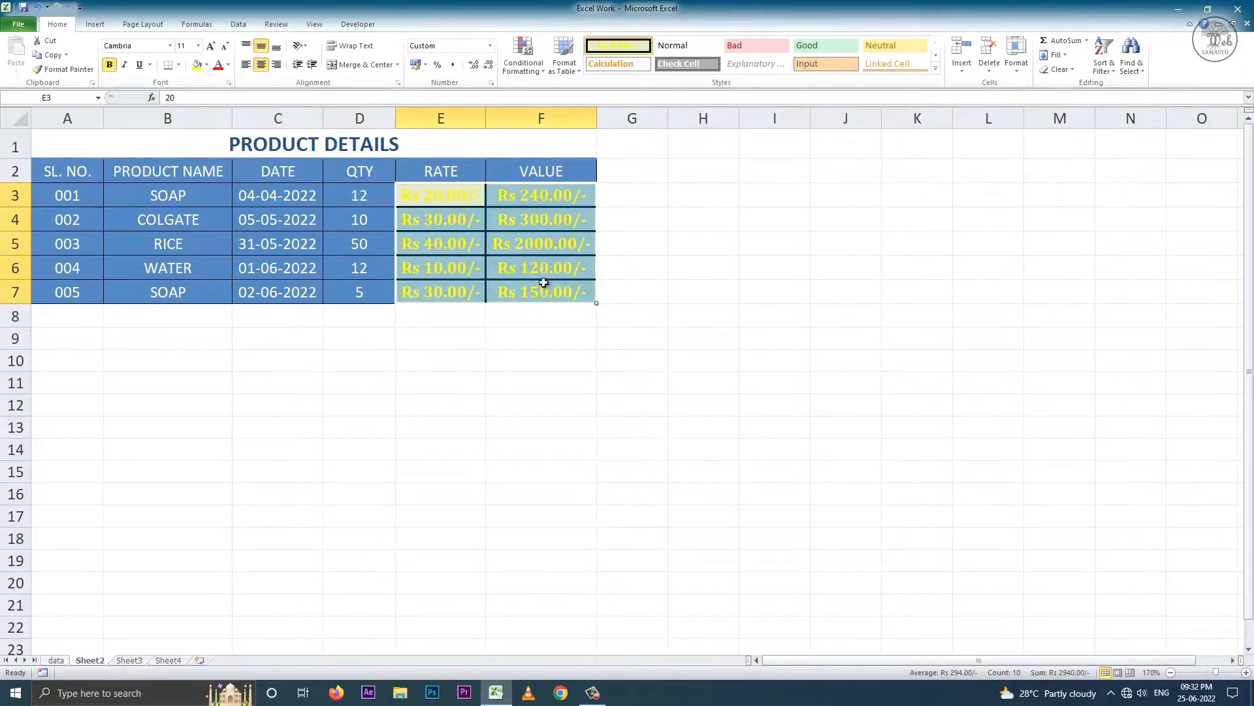
pyautogui.click(936, 68)
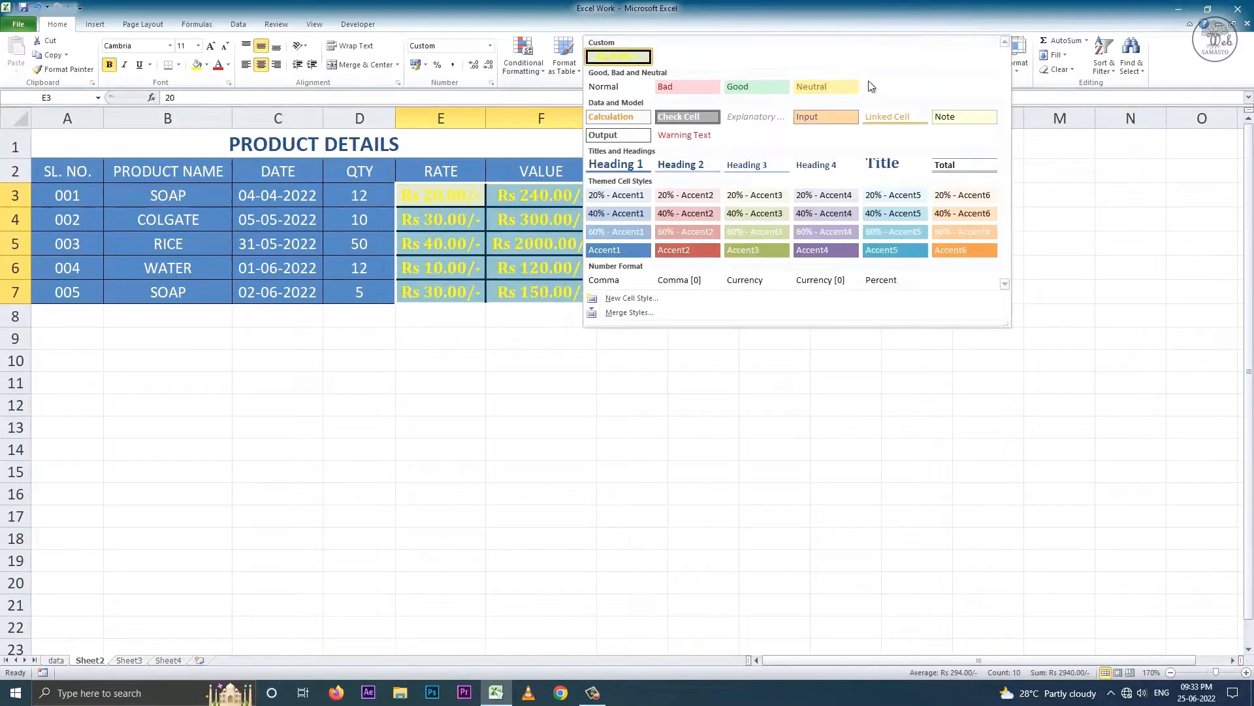
pyautogui.rightClick(640, 60)
pyautogui.click(665, 78)
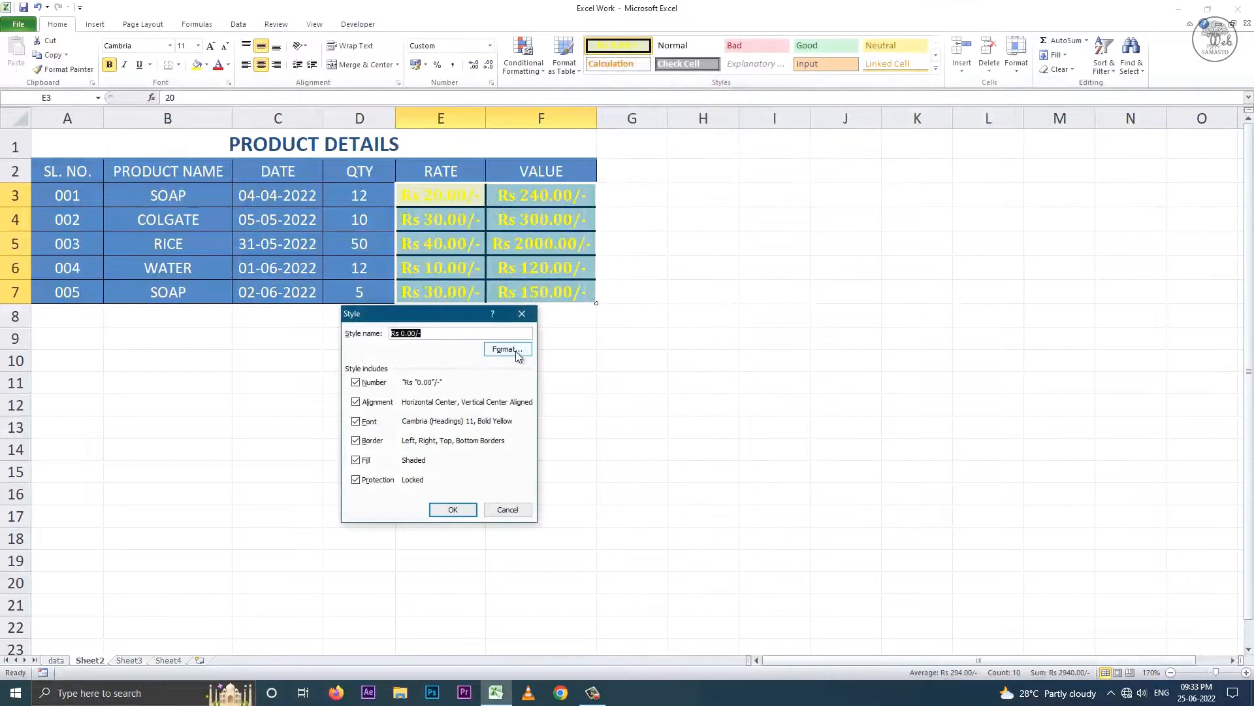
pyautogui.click(492, 353)
pyautogui.moveTo(391, 271); pyautogui.dragTo(364, 304)
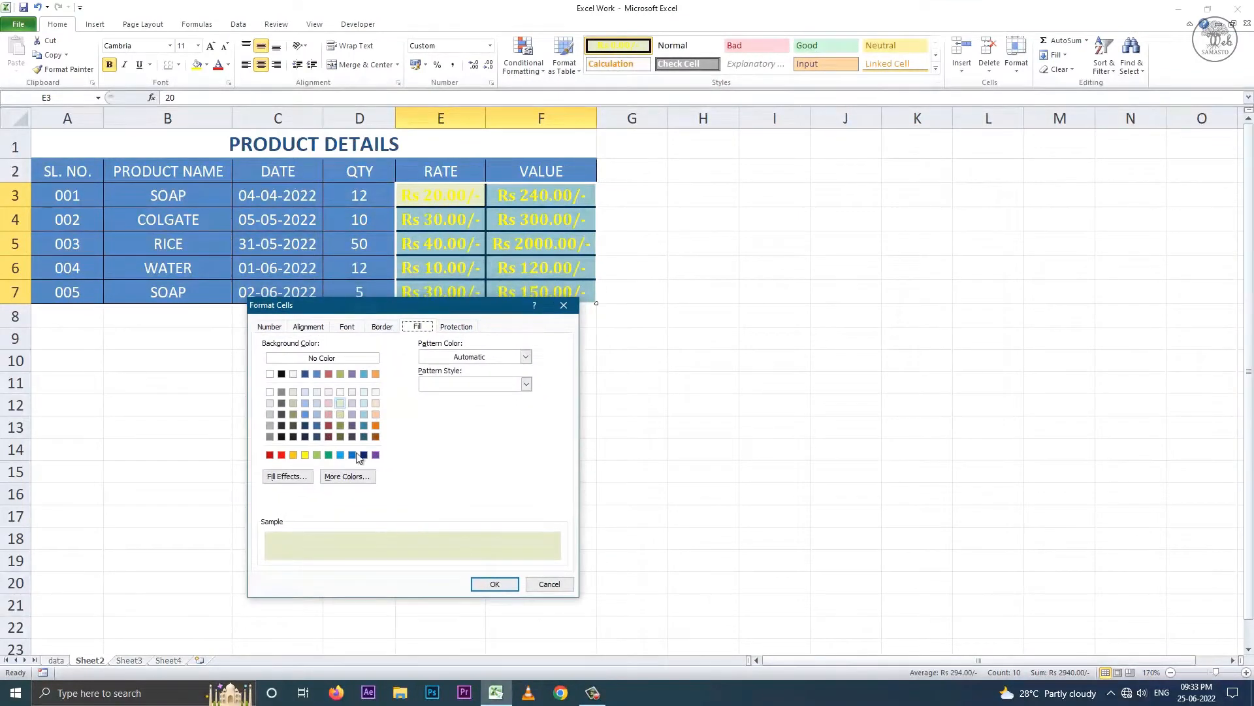
pyautogui.click(340, 455)
# - Change the Rs 0.00/- style's font colour to white and save the modified style
pyautogui.click(351, 328)
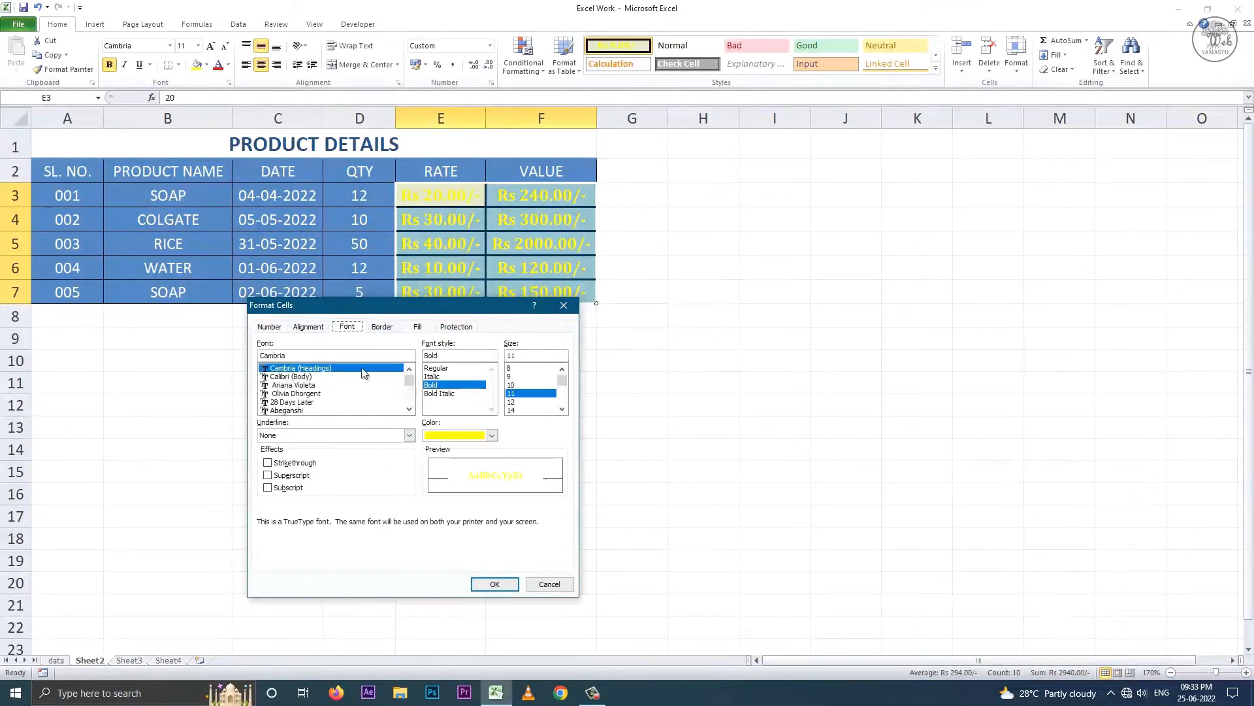
pyautogui.click(492, 436)
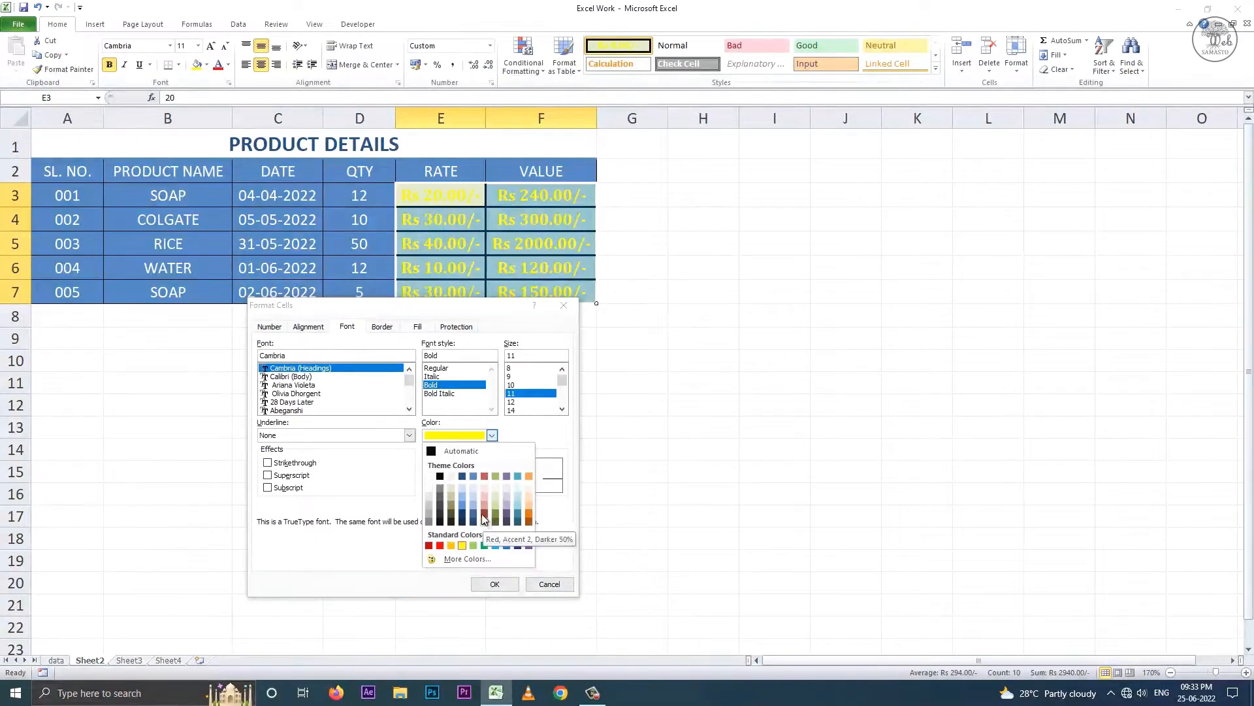
pyautogui.click(430, 476)
pyautogui.click(495, 583)
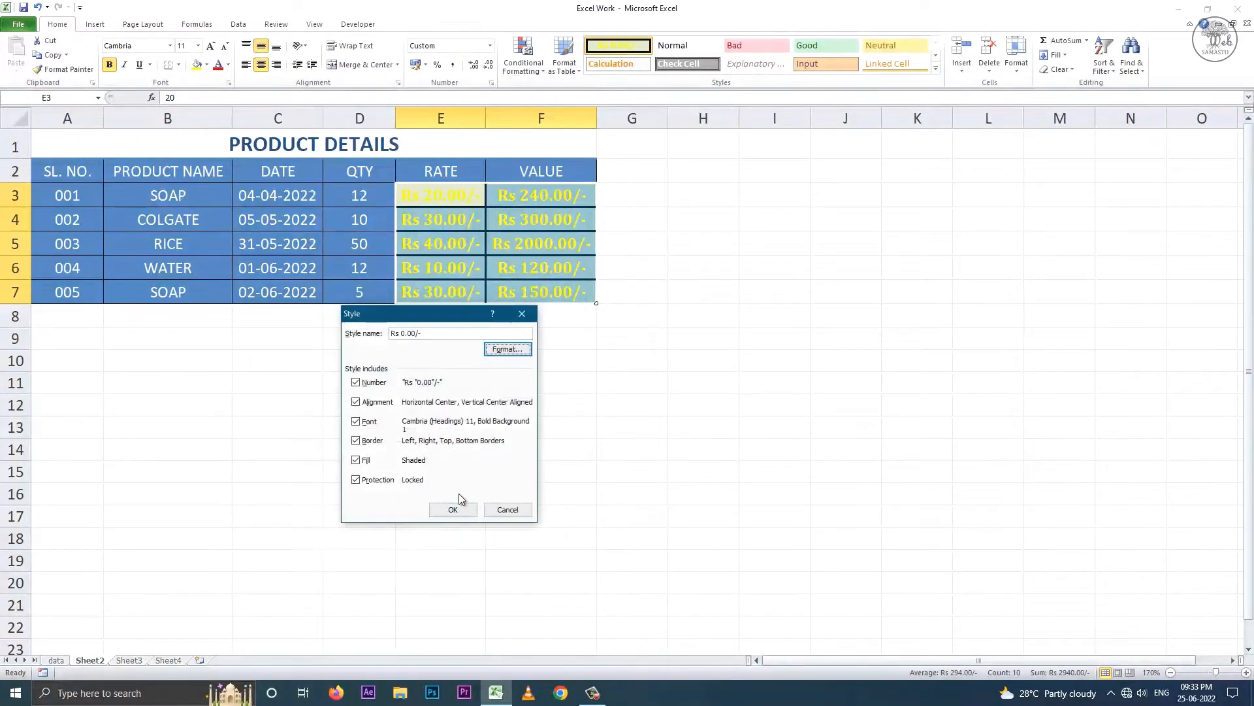
pyautogui.click(459, 507)
pyautogui.click(214, 170)
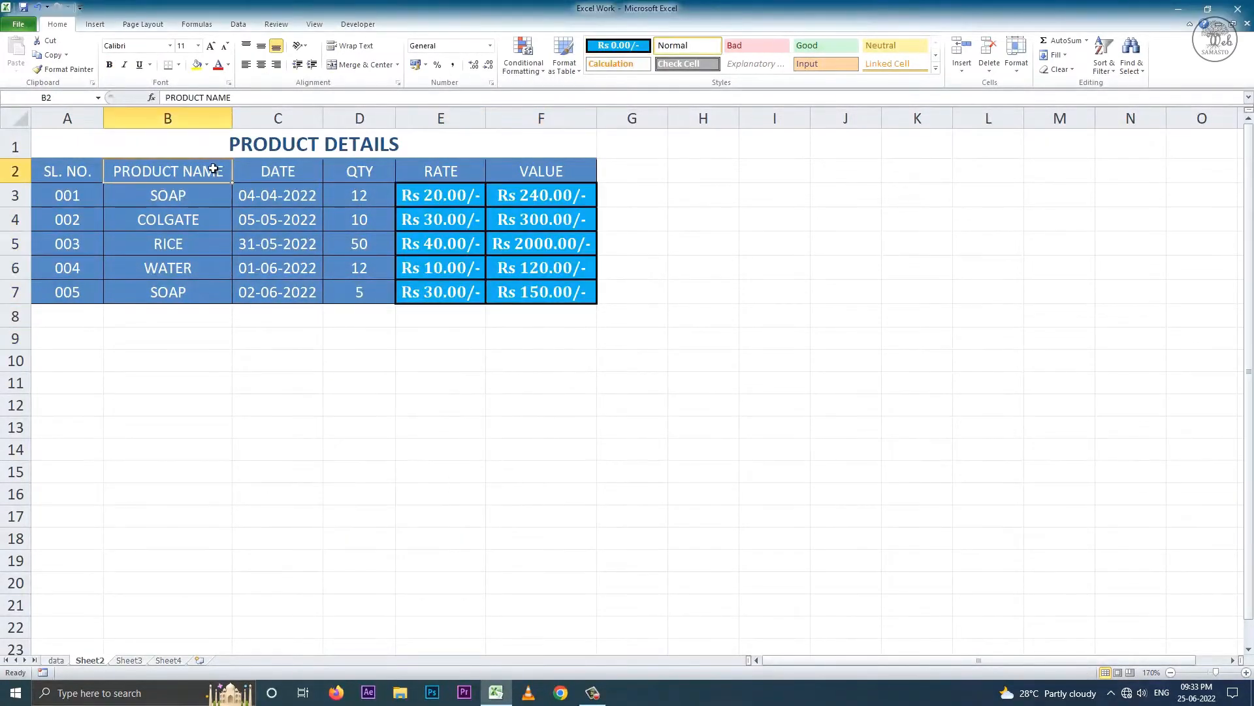
# - Insert a blank cell at B2 shifting the headers right, then undo it
pyautogui.click(968, 72)
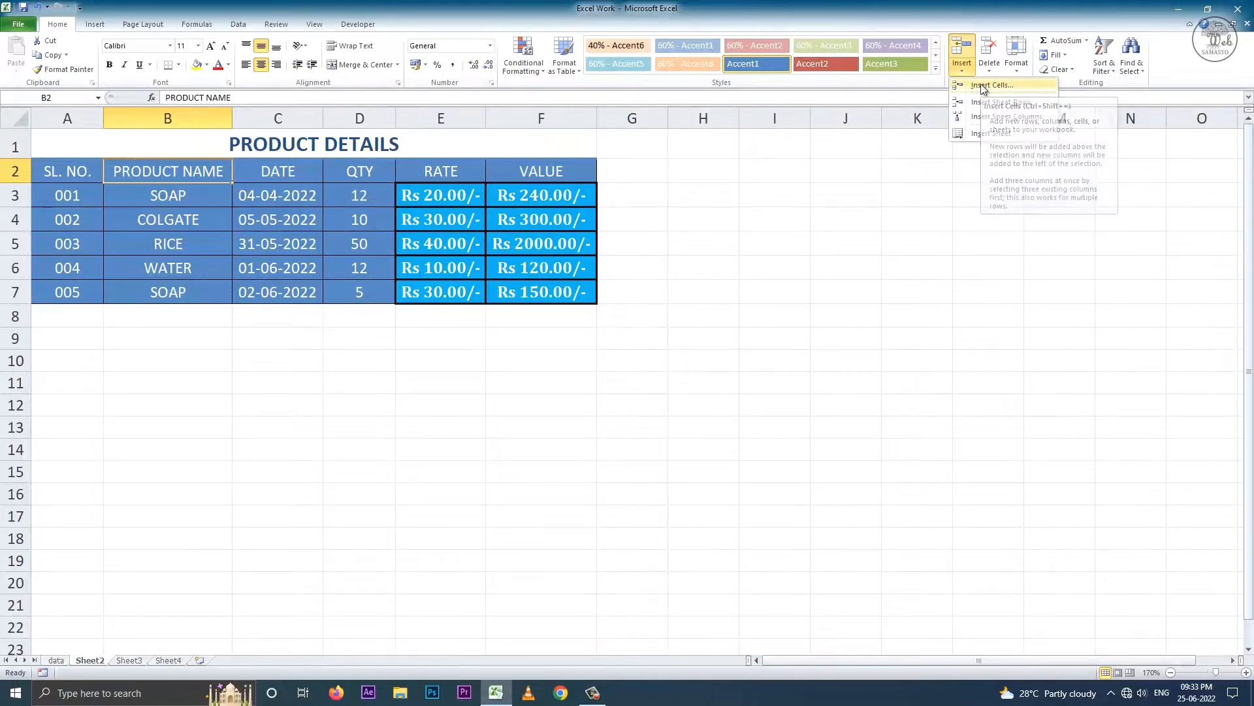
pyautogui.click(985, 86)
pyautogui.moveTo(392, 365); pyautogui.dragTo(296, 331)
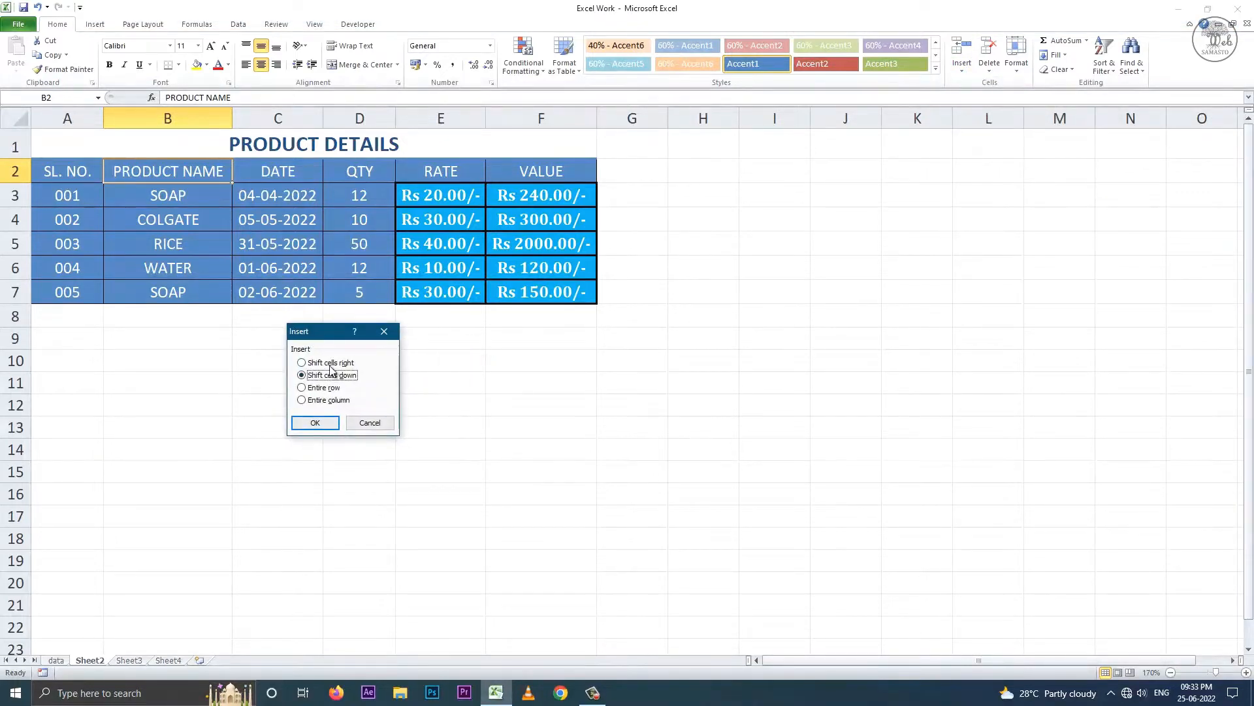
pyautogui.click(334, 362)
pyautogui.click(323, 424)
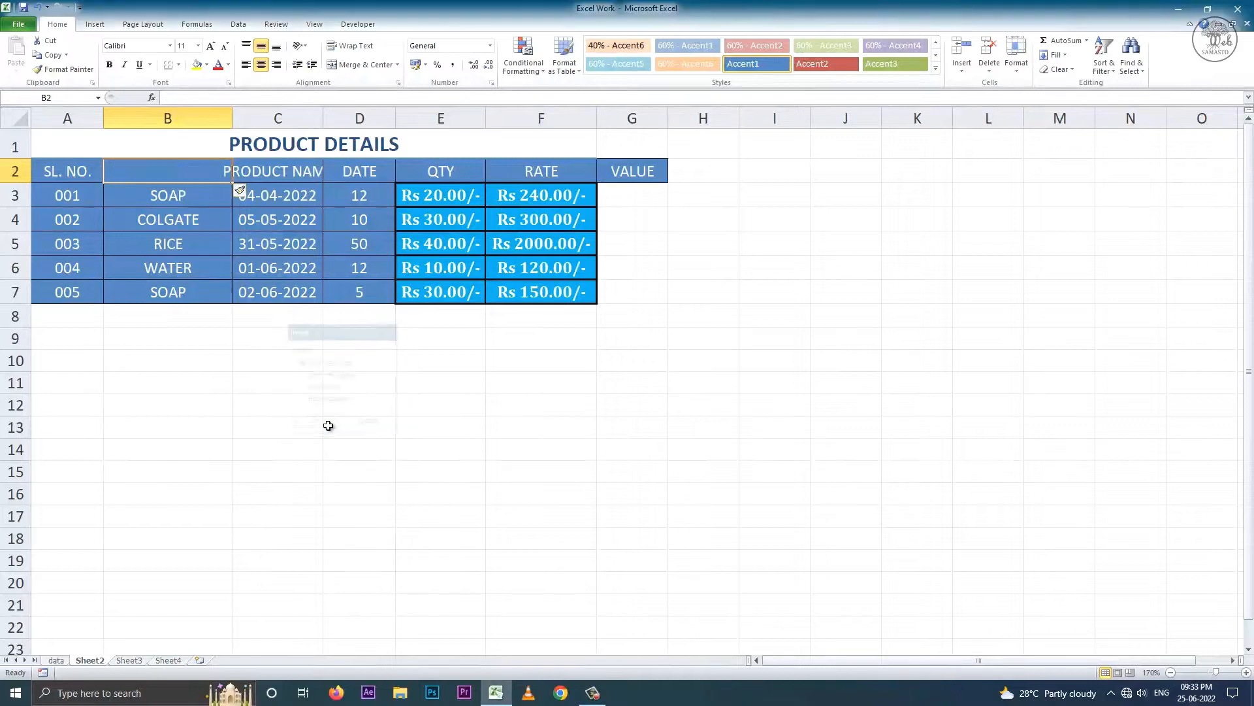
pyautogui.moveTo(250, 171); pyautogui.dragTo(652, 173)
pyautogui.hotkey('ctrl', 'z')
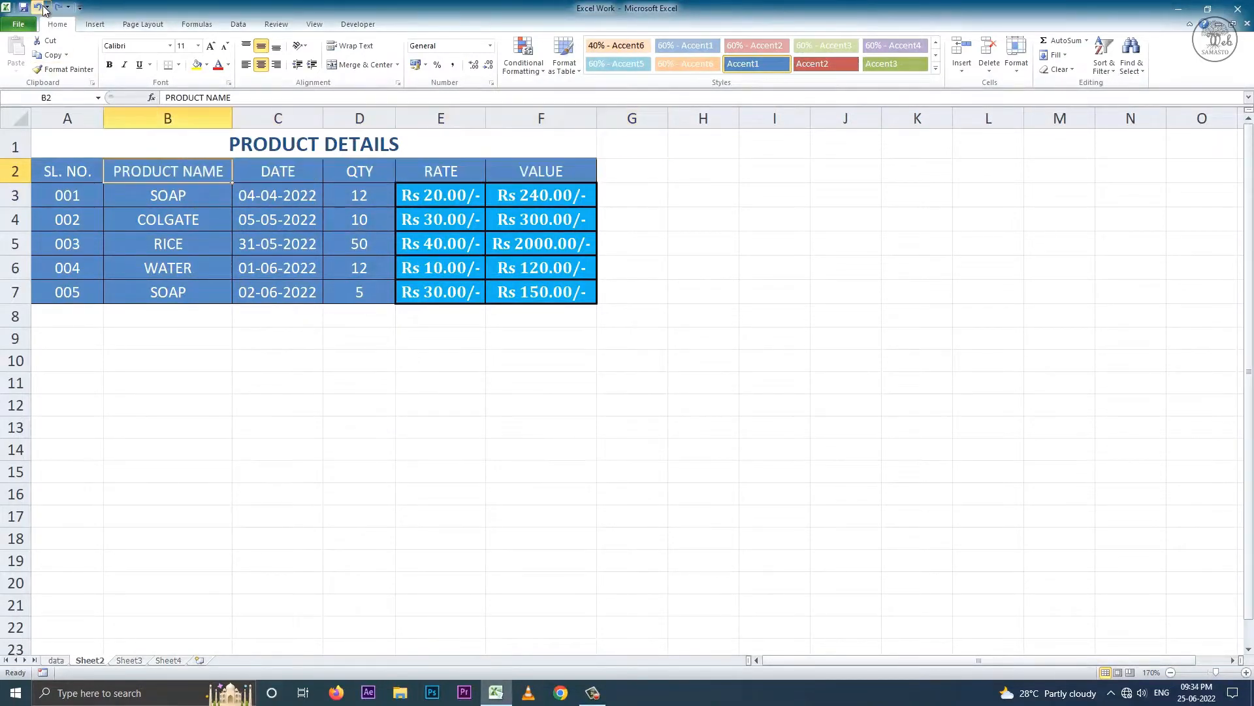
# - Insert a blank cell at B2 shifting column B down, check the shift, then undo
pyautogui.click(961, 67)
pyautogui.click(976, 89)
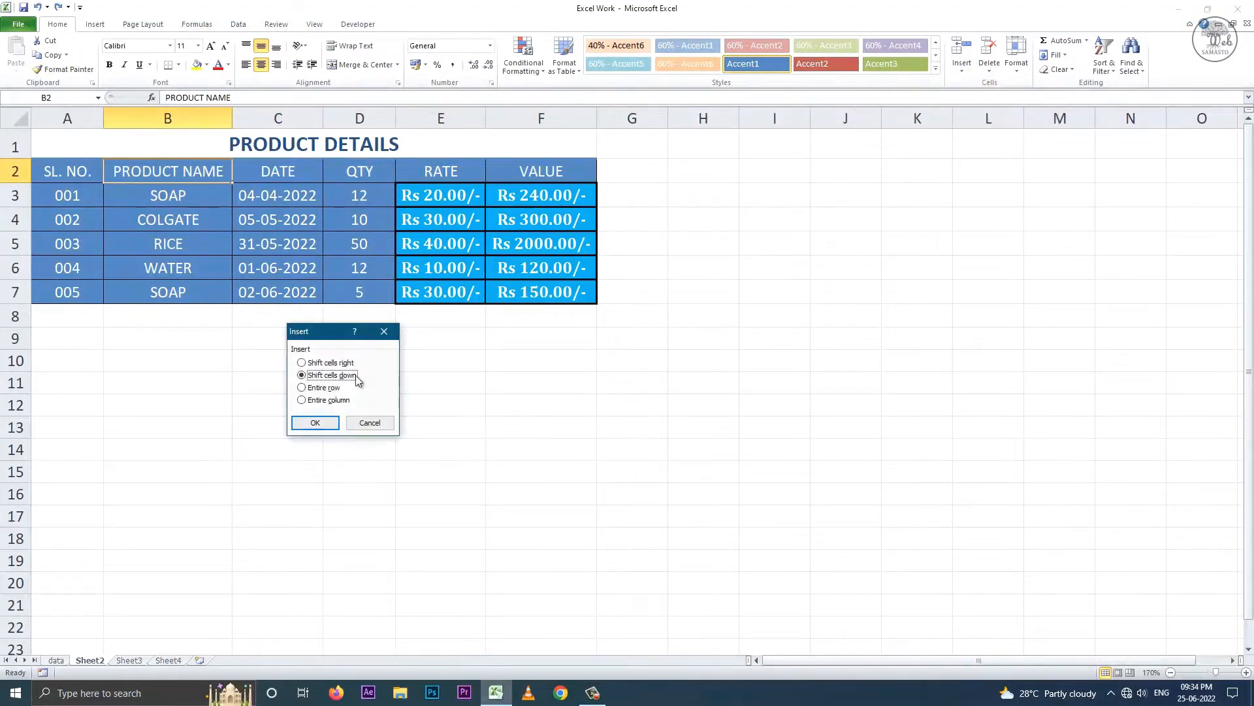
pyautogui.click(315, 422)
pyautogui.click(93, 169)
pyautogui.click(269, 183)
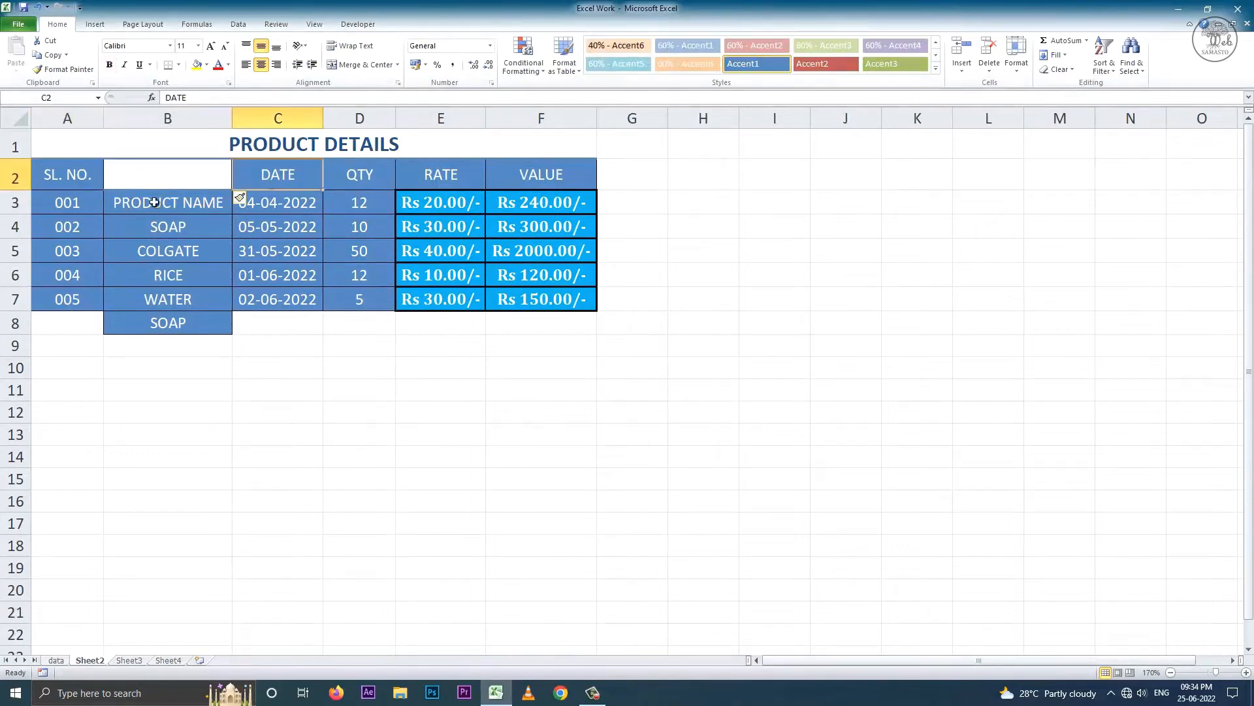
pyautogui.click(155, 203)
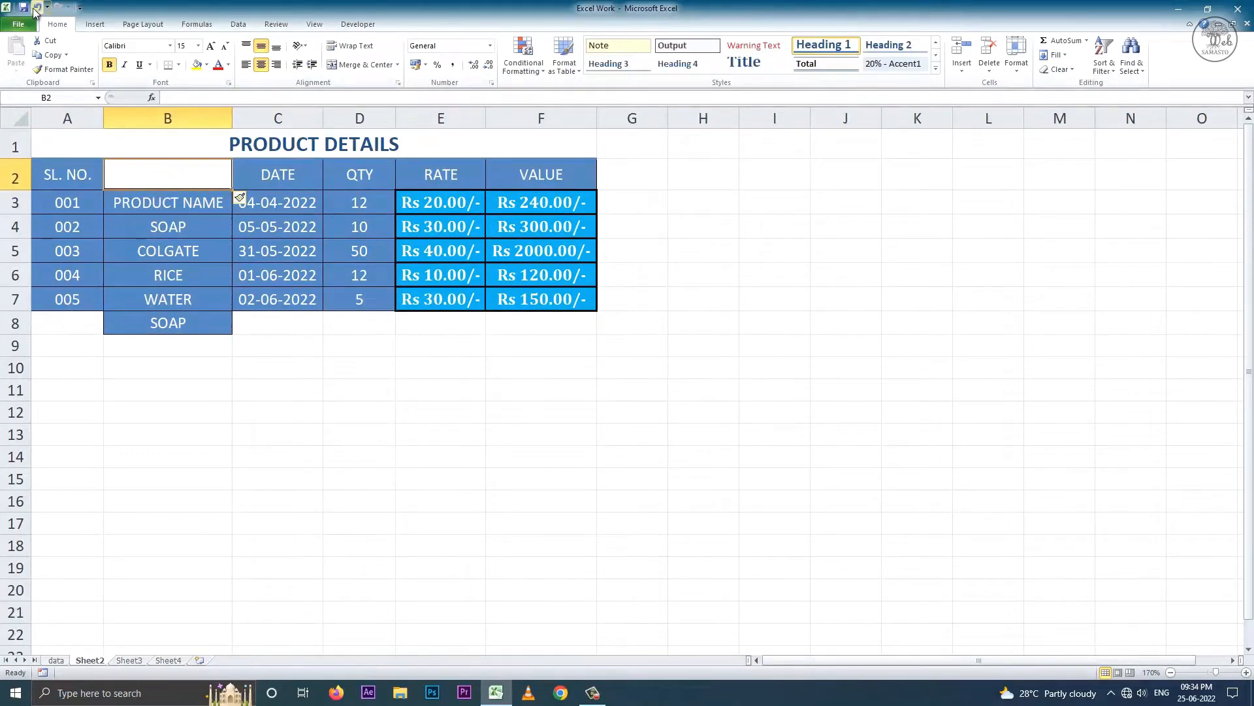
pyautogui.click(37, 6)
# - Insert an entire empty row 2 via Insert Cells
pyautogui.click(962, 71)
pyautogui.click(986, 92)
pyautogui.click(324, 388)
pyautogui.click(315, 423)
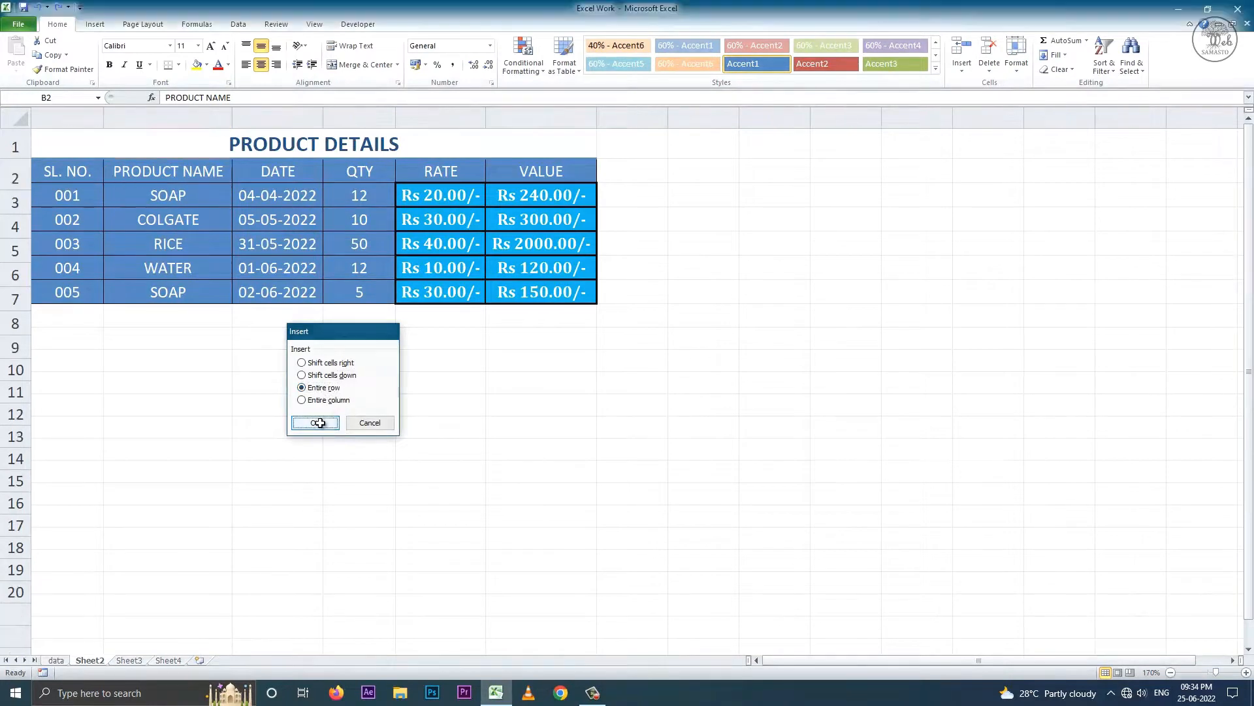
# - Undo the inserted row, then insert an entire column B via Insert Cells and undo it
pyautogui.moveTo(65, 172); pyautogui.dragTo(566, 179)
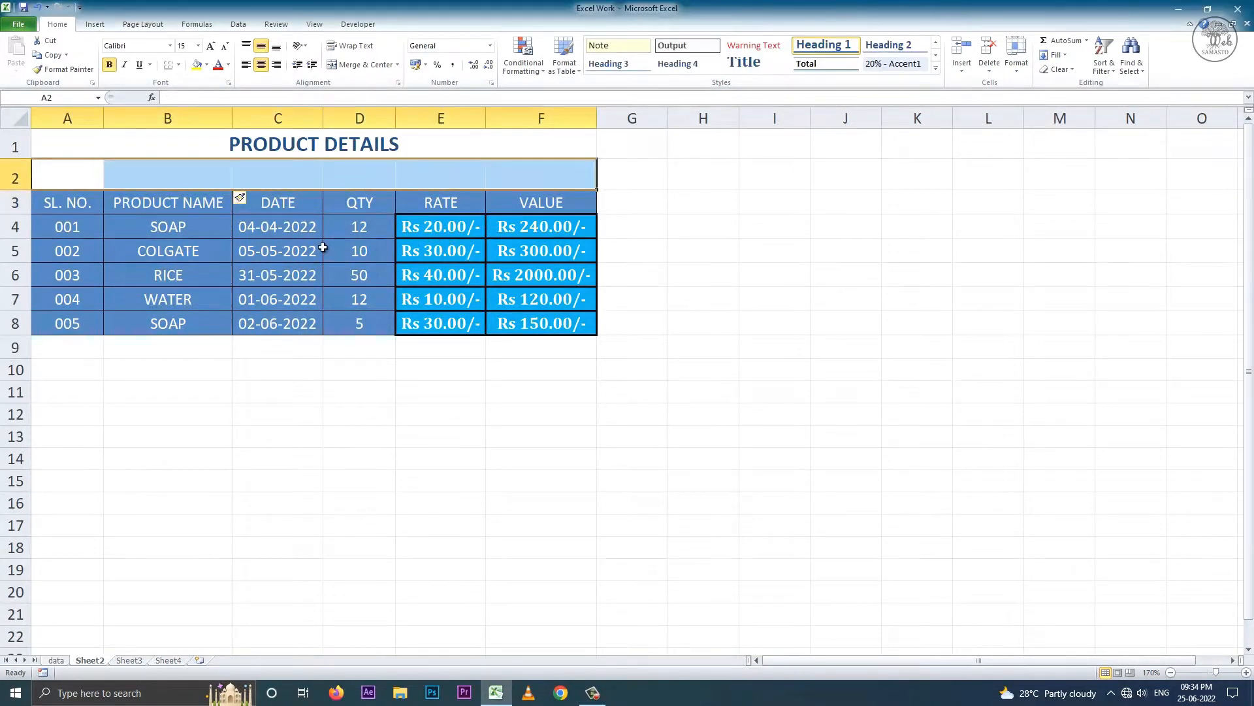
pyautogui.click(37, 6)
pyautogui.click(965, 71)
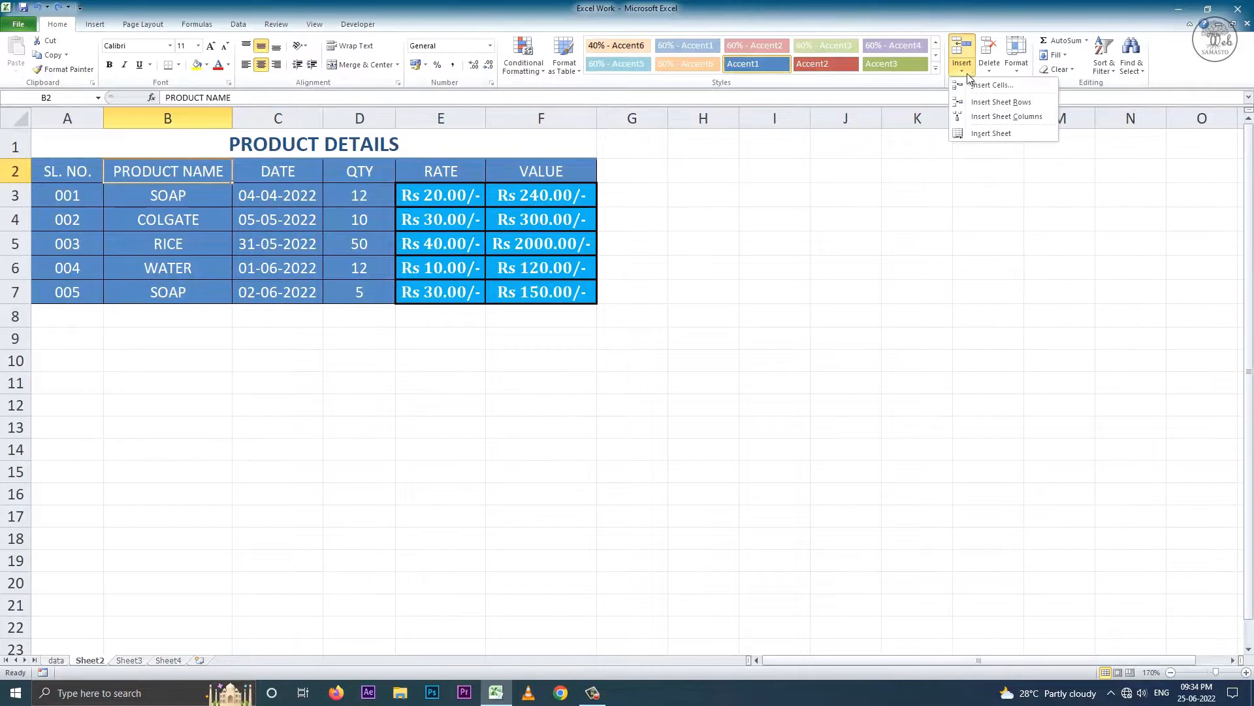
pyautogui.click(990, 85)
pyautogui.click(307, 404)
pyautogui.click(324, 422)
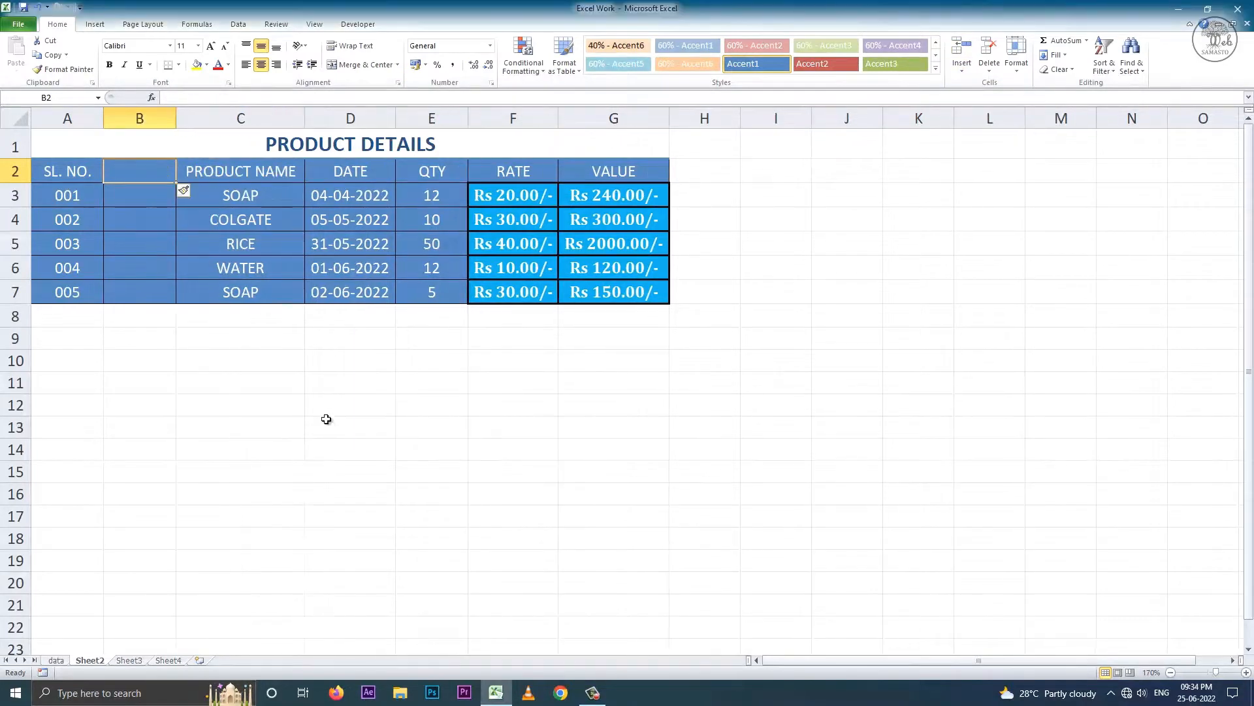
pyautogui.click(37, 6)
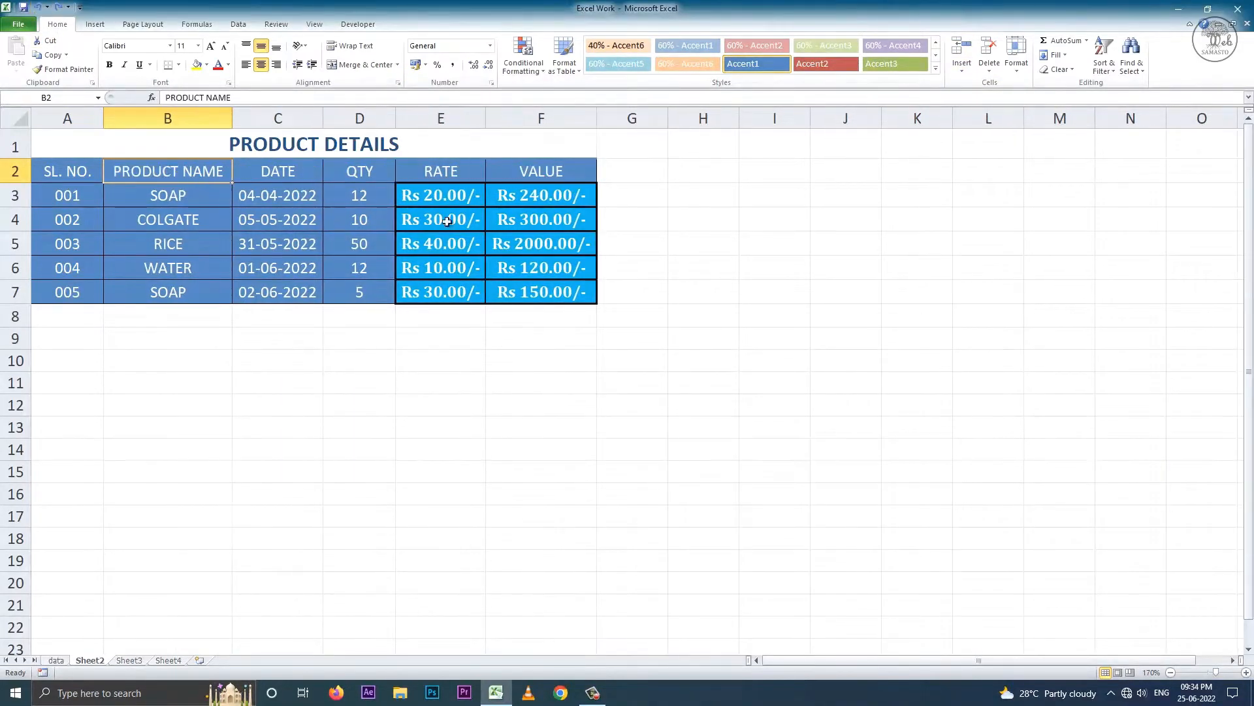
# - Insert and undo a sheet row and a sheet column, then add a new blank worksheet
pyautogui.click(965, 69)
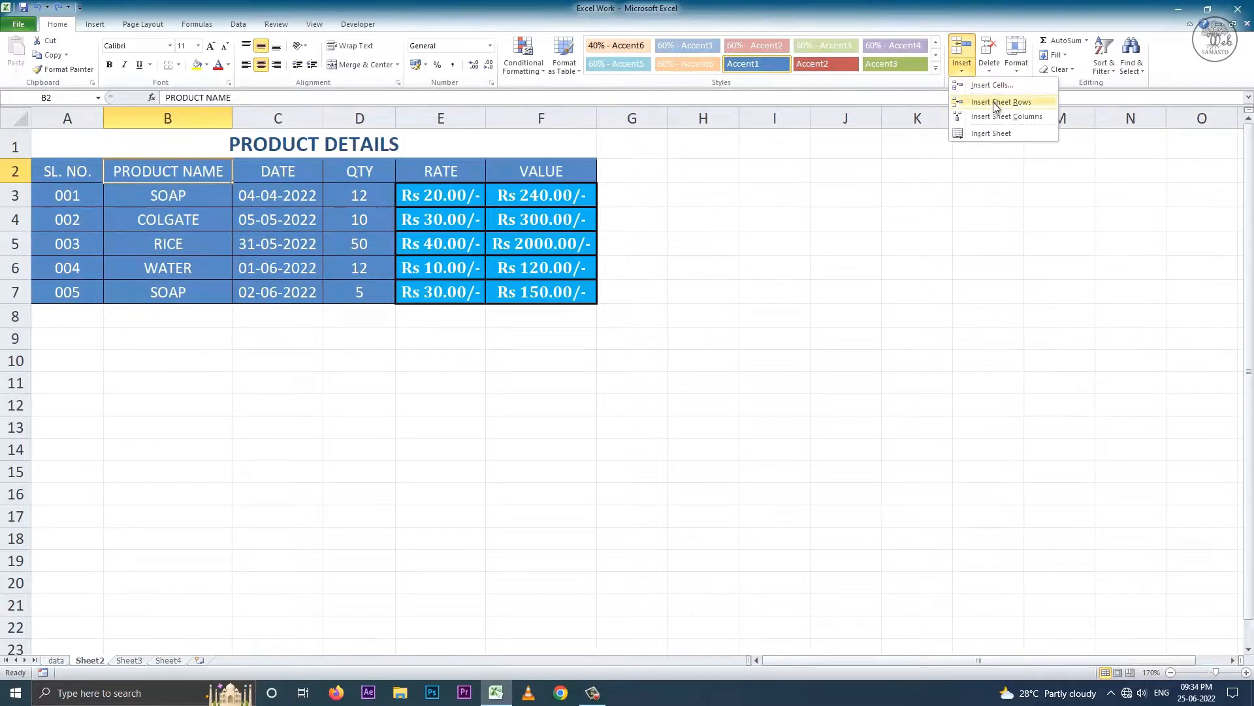
pyautogui.click(1024, 107)
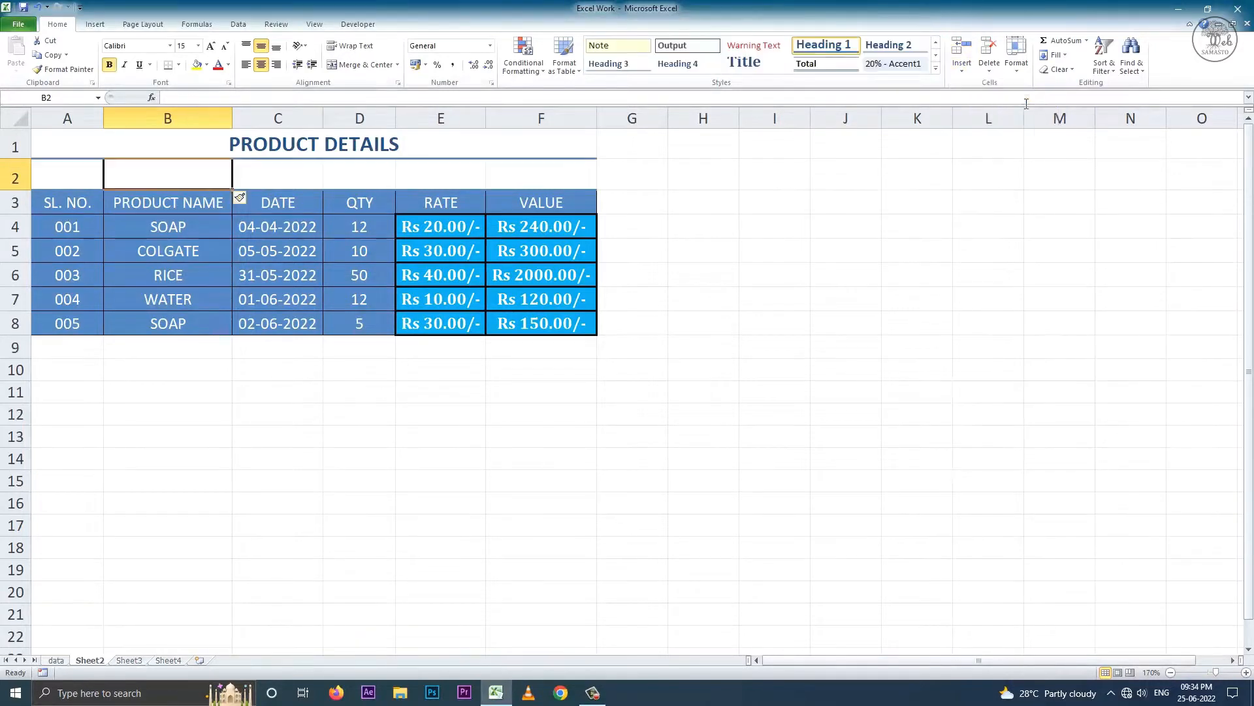
pyautogui.click(40, 7)
pyautogui.click(965, 69)
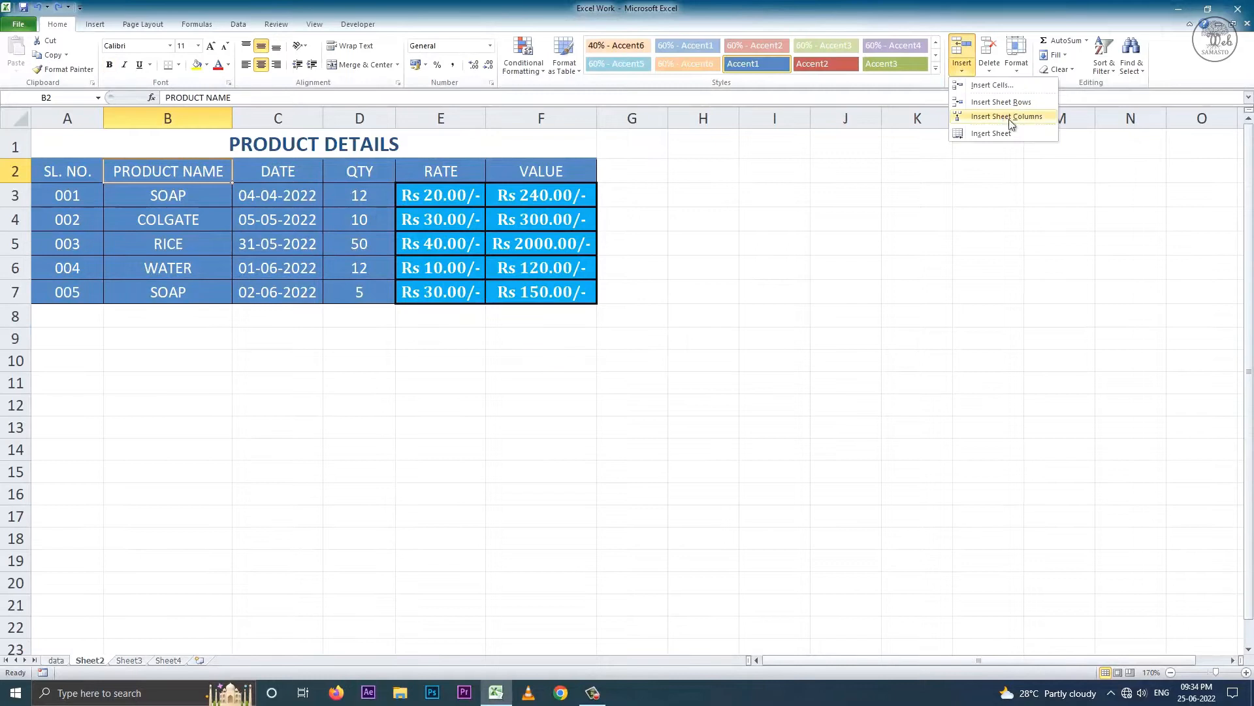
pyautogui.click(999, 122)
pyautogui.click(37, 6)
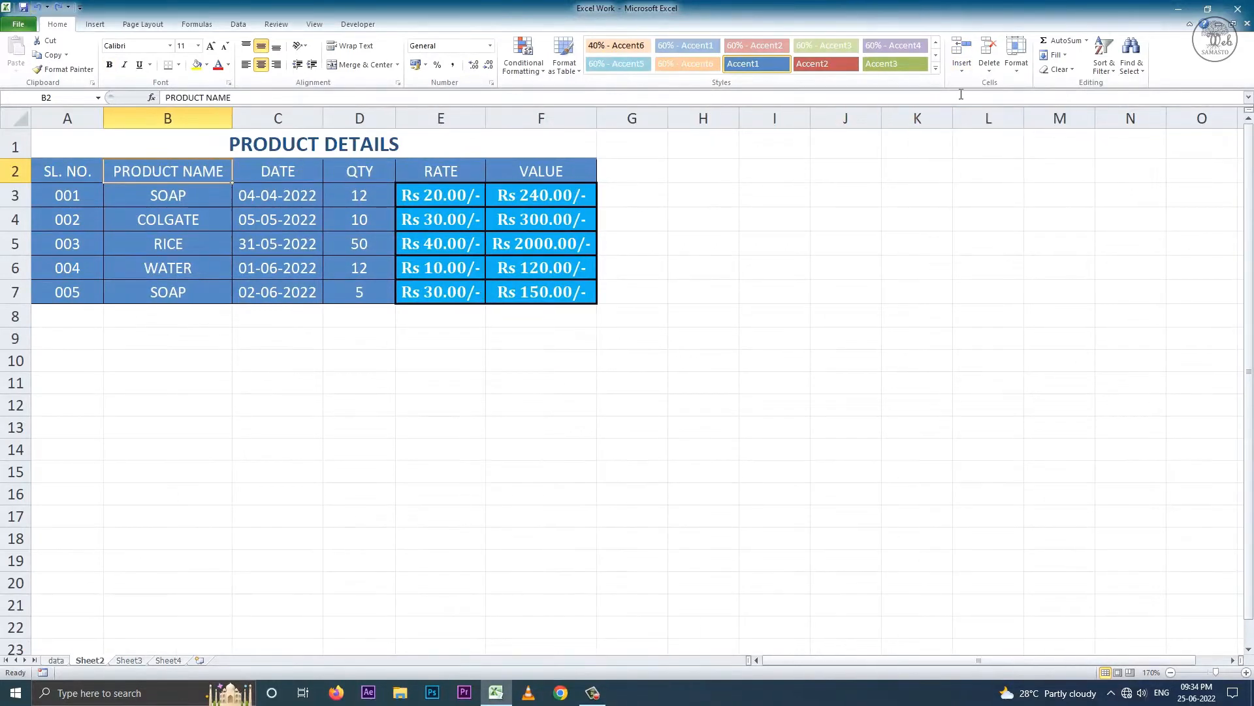
pyautogui.click(962, 67)
pyautogui.click(1004, 134)
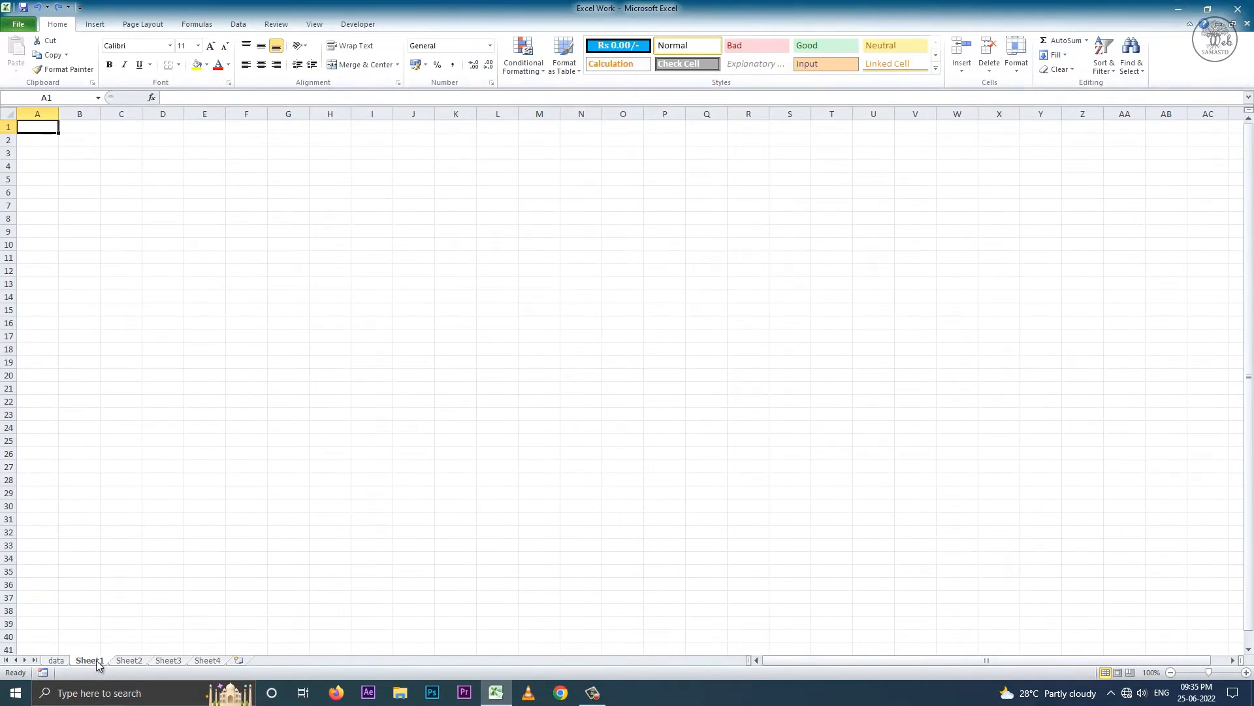
# - On the product sheet, delete cell B2 shifting cells left, then shifting up, and undo
pyautogui.click(122, 660)
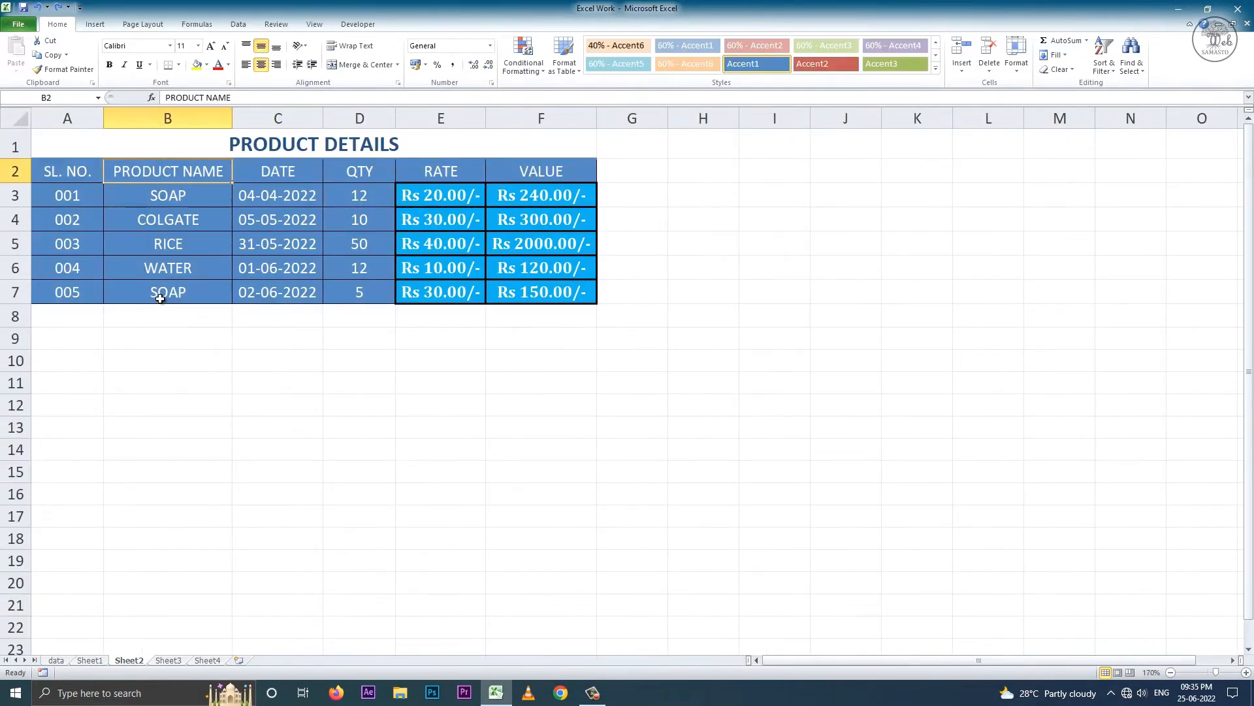
pyautogui.click(989, 68)
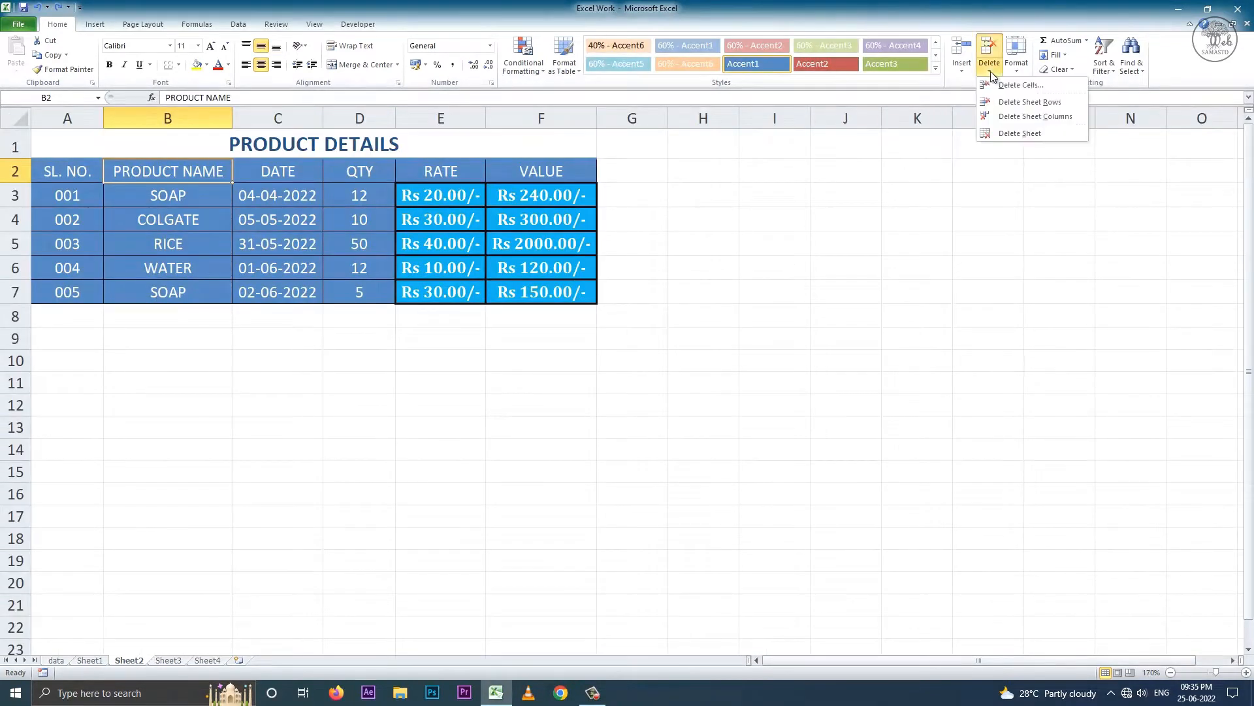
pyautogui.click(1021, 86)
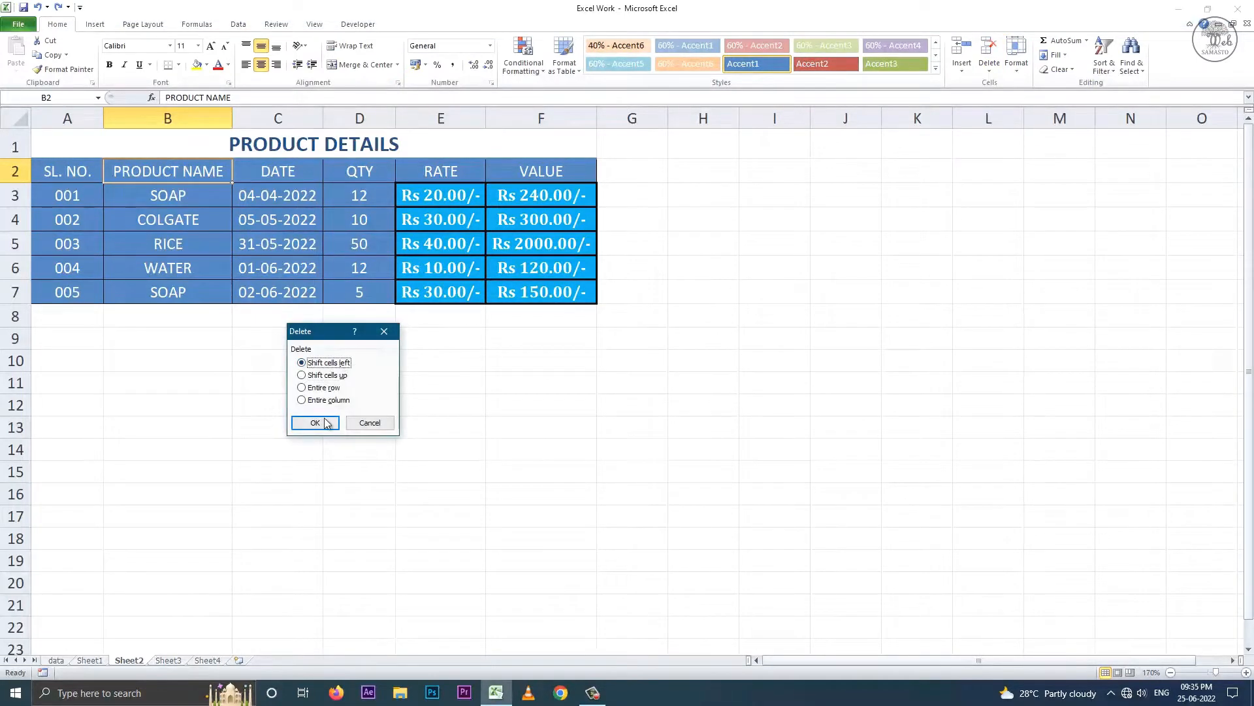
pyautogui.click(315, 422)
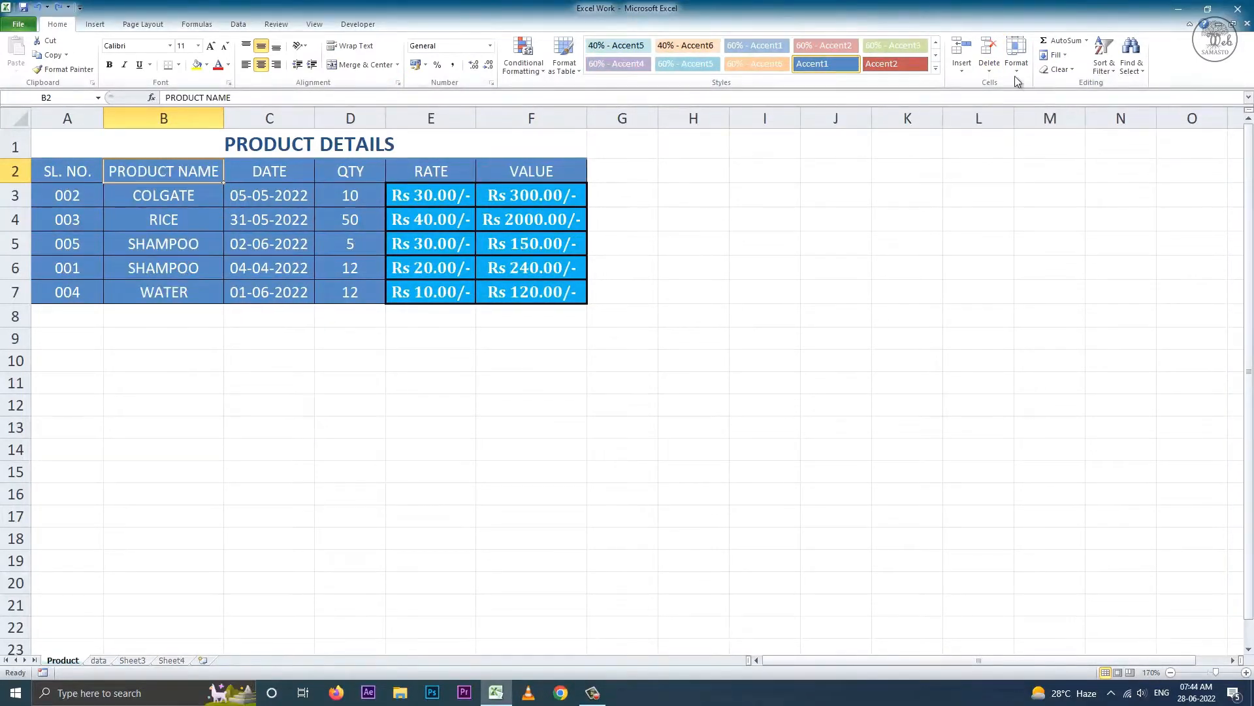
pyautogui.click(989, 68)
pyautogui.click(1020, 87)
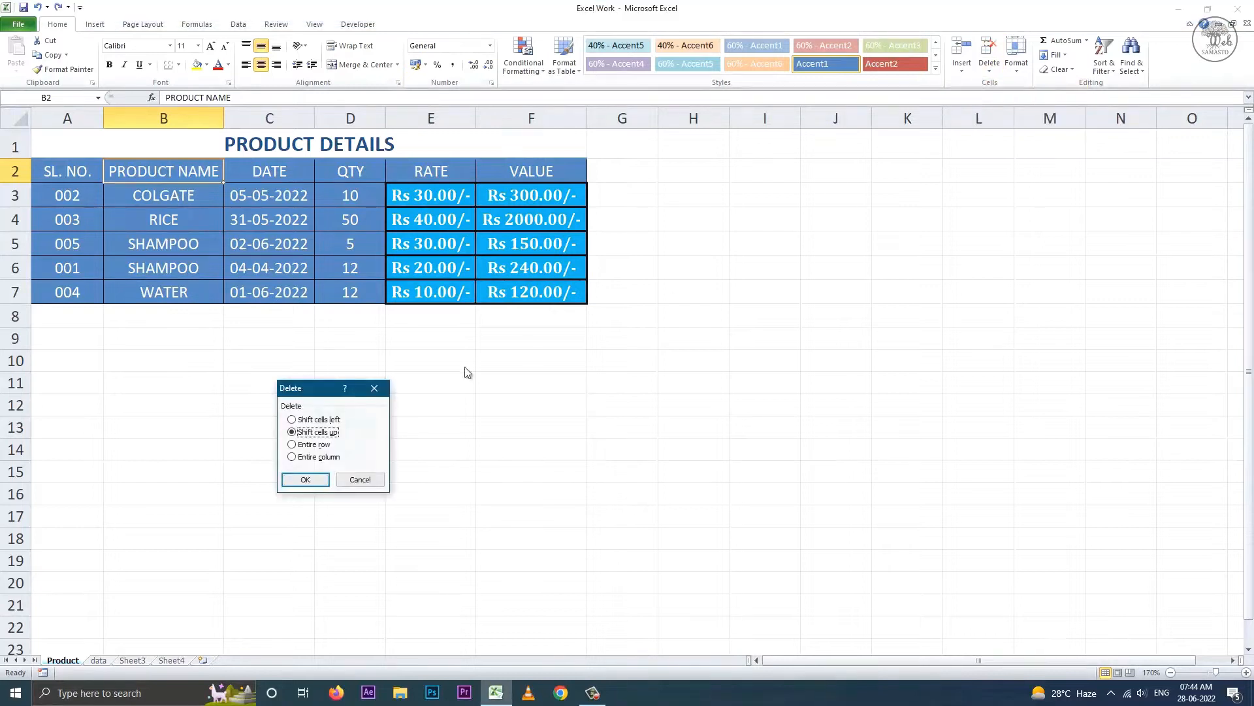
pyautogui.click(315, 477)
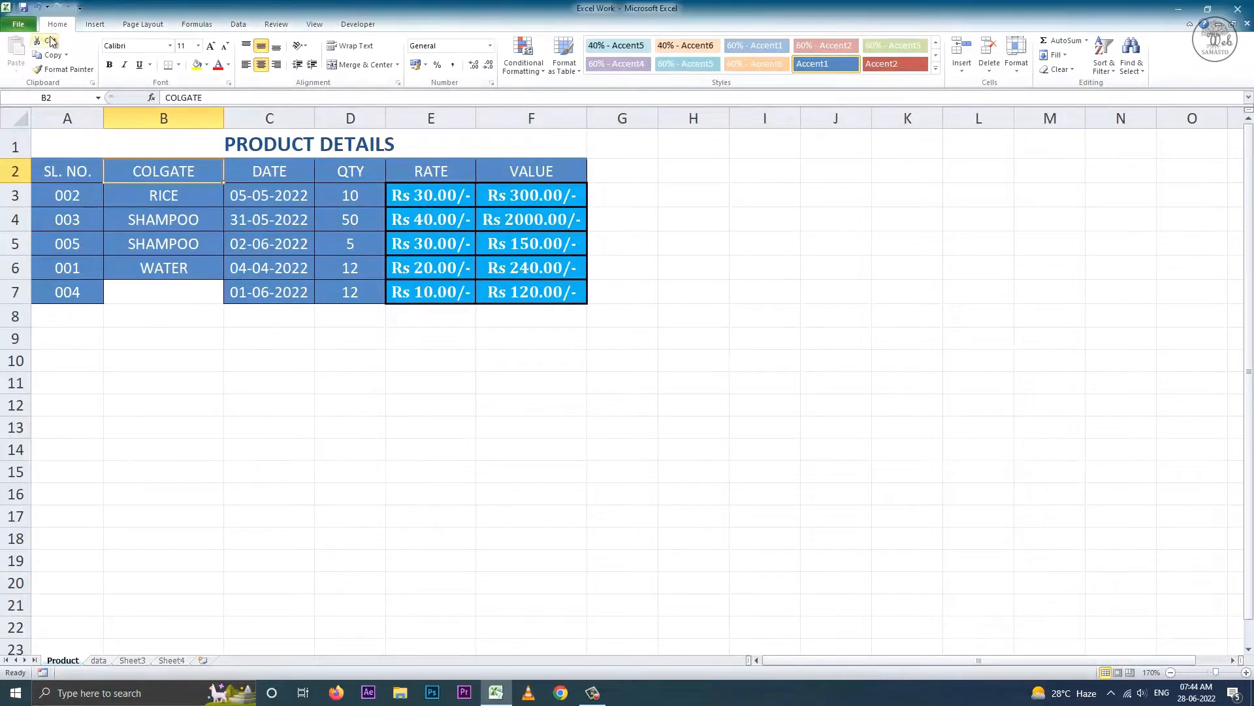
pyautogui.click(37, 8)
# - Delete the entire header row 2, then the PRODUCT NAME column, undoing each deletion
pyautogui.click(989, 68)
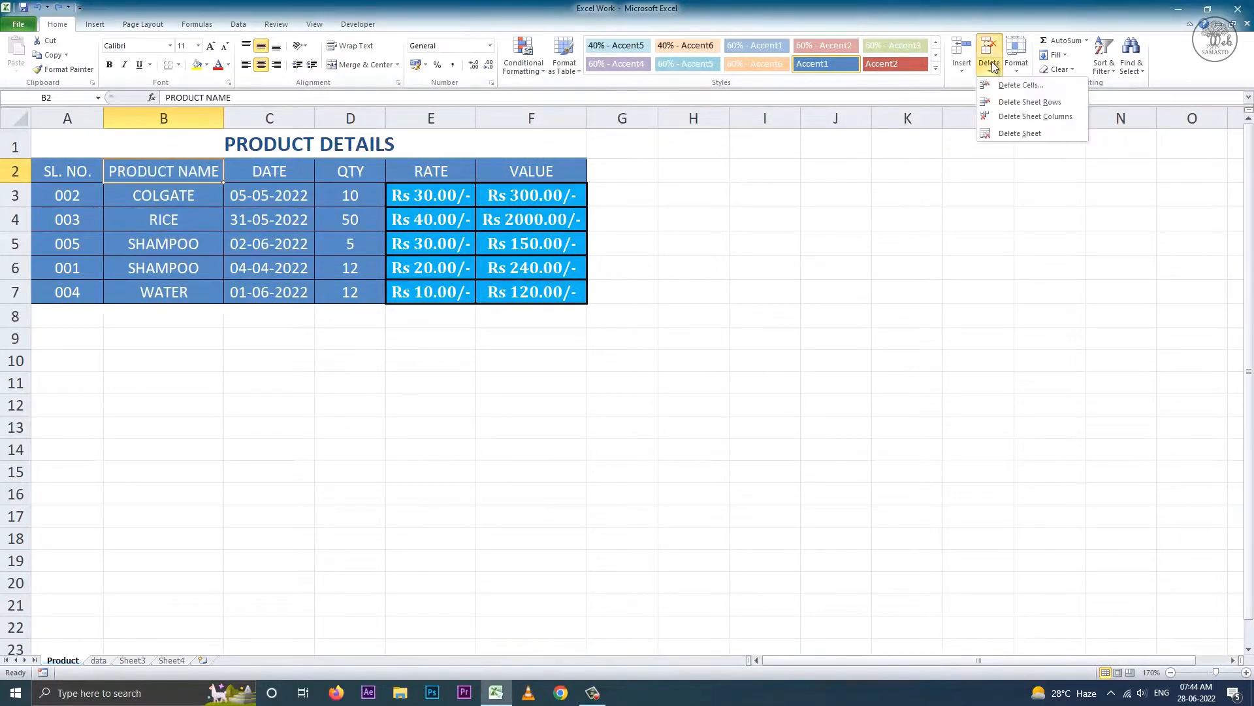
pyautogui.click(1019, 87)
pyautogui.click(323, 447)
pyautogui.click(315, 479)
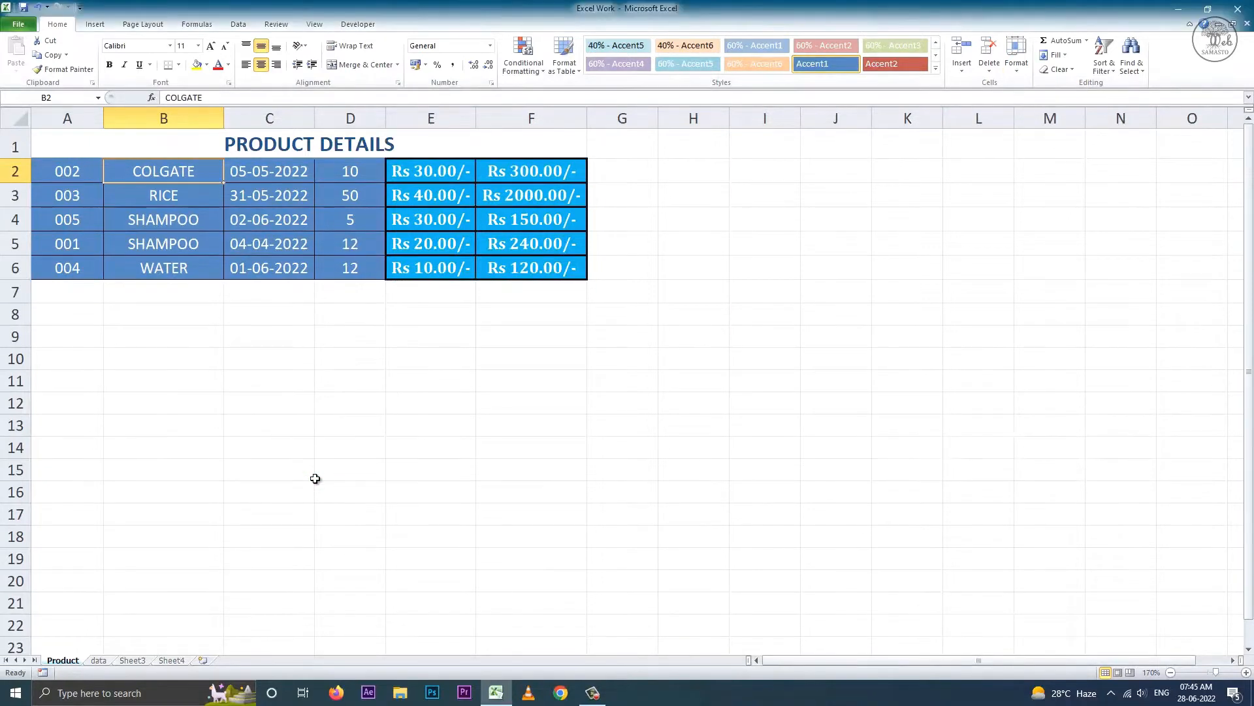
pyautogui.click(37, 8)
pyautogui.click(989, 68)
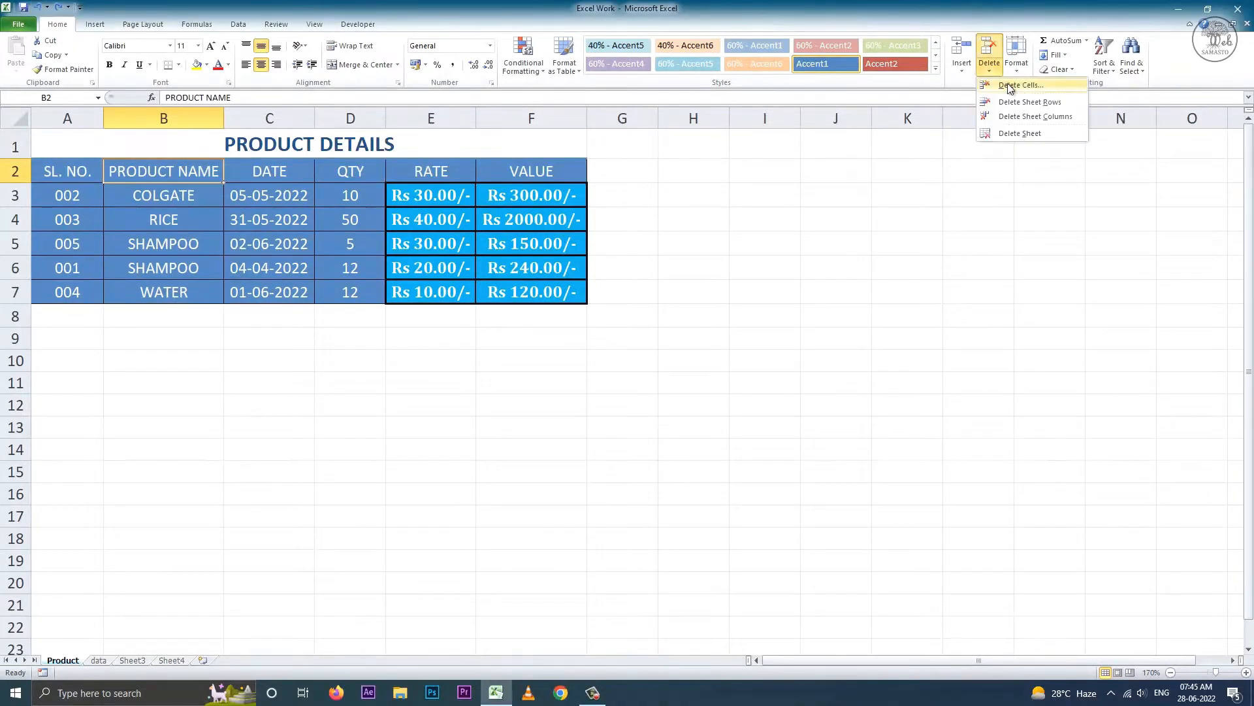
pyautogui.click(1020, 87)
pyautogui.click(317, 457)
pyautogui.click(307, 479)
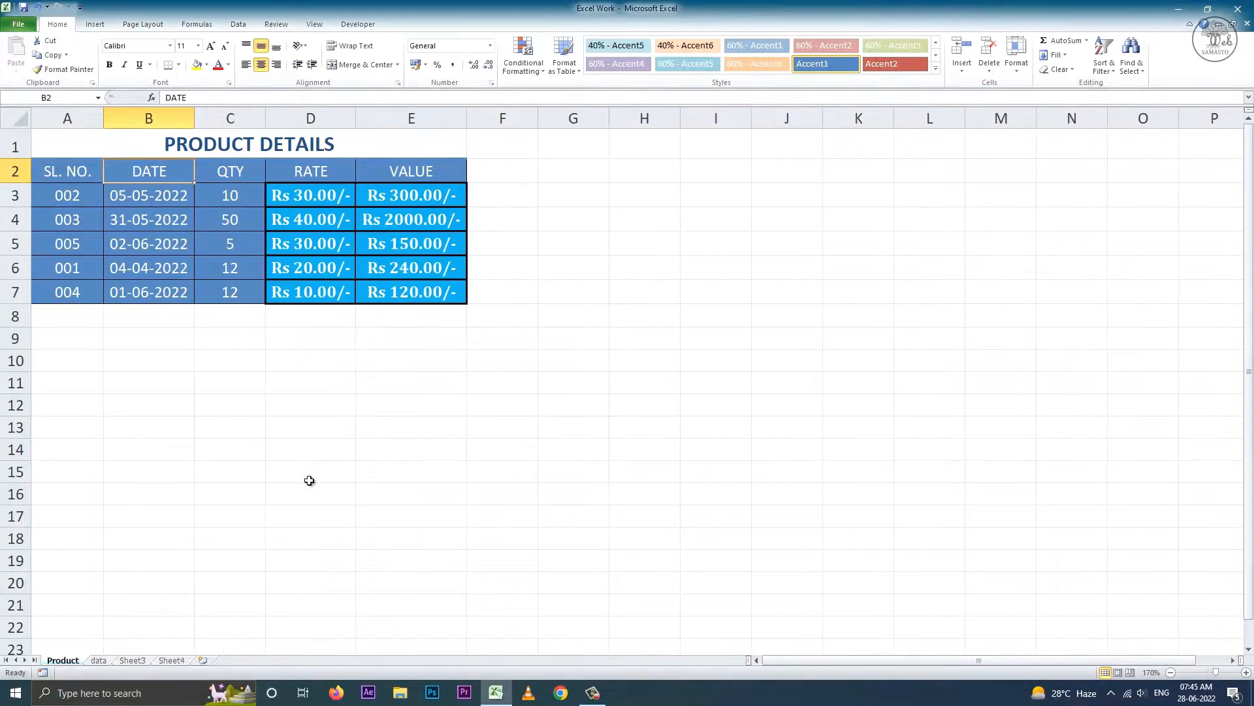
pyautogui.click(37, 8)
# - Delete the header row with Delete Sheet Rows and undo, then delete the PRODUCT NAME column
pyautogui.click(989, 68)
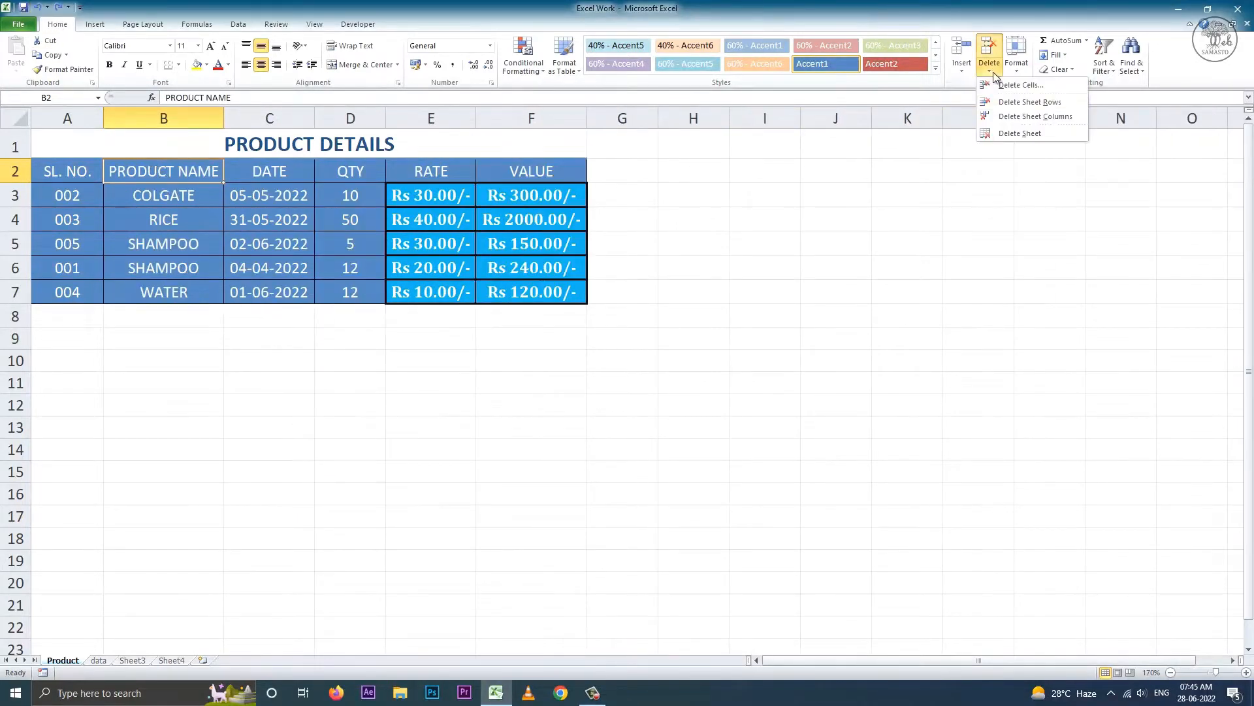
pyautogui.click(1019, 102)
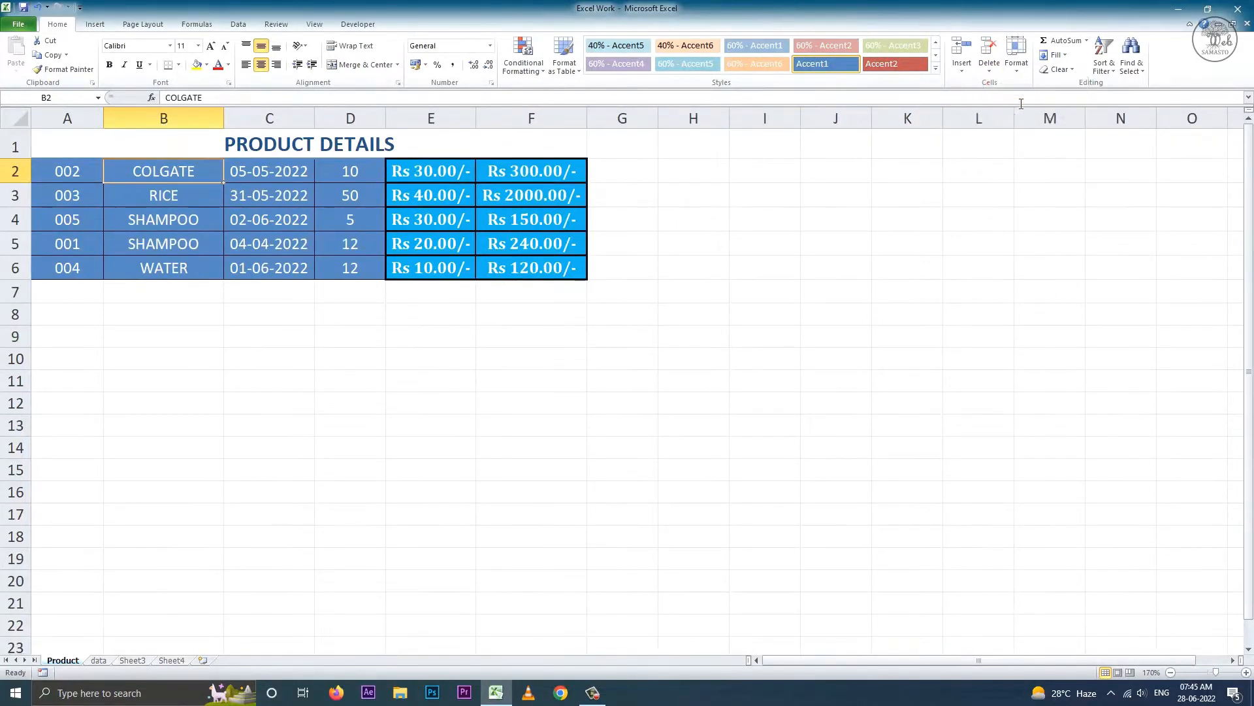
pyautogui.click(38, 8)
pyautogui.click(989, 69)
pyautogui.click(1026, 110)
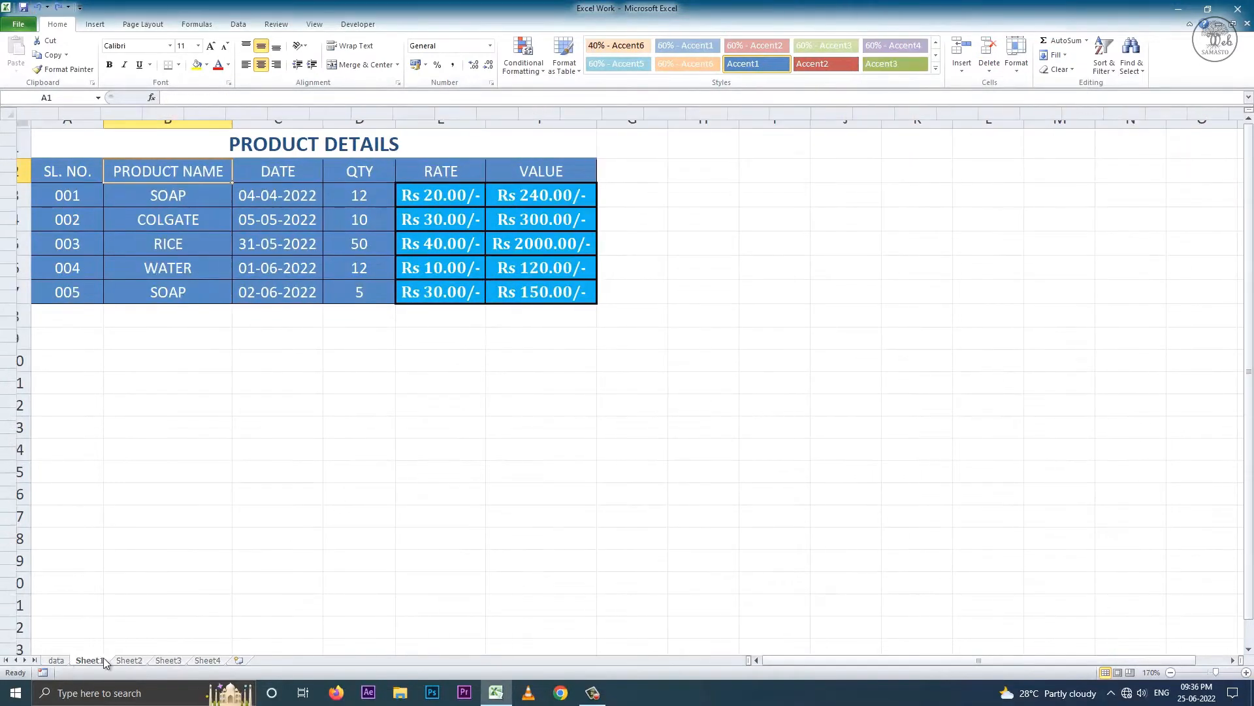
# - Switch to the blank Sheet1 and delete the sheet
pyautogui.click(98, 658)
pyautogui.click(989, 70)
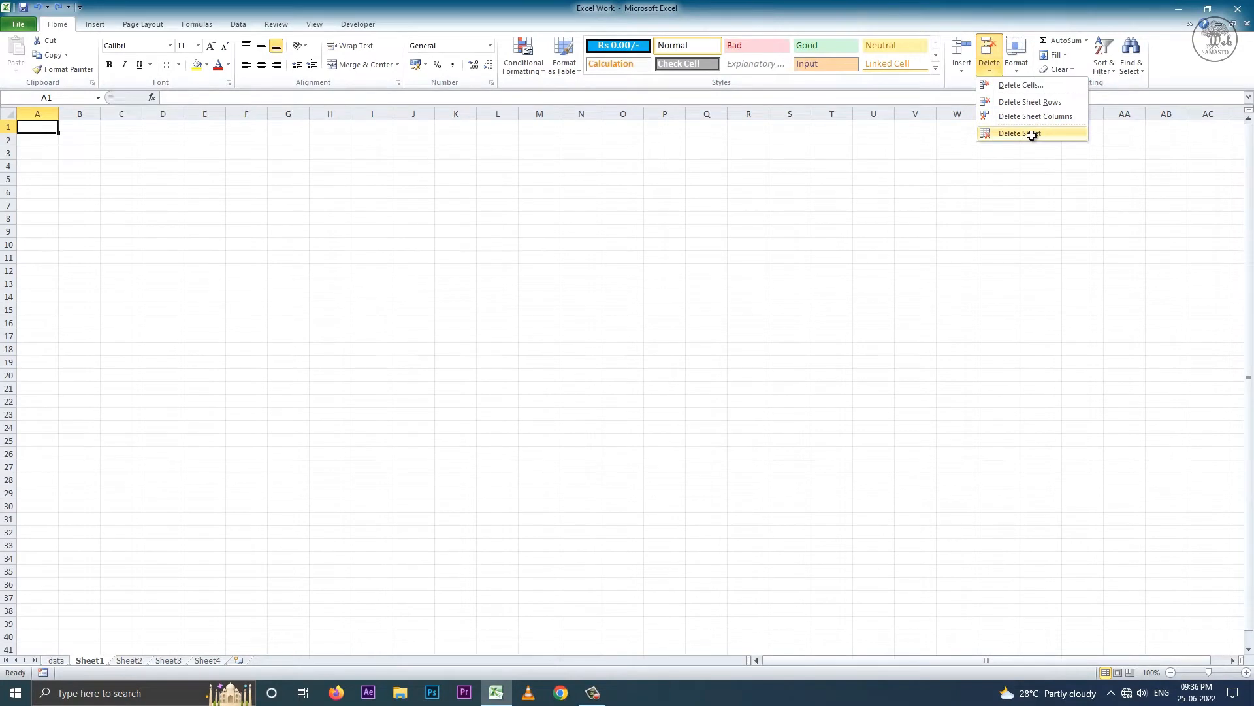
pyautogui.click(1031, 135)
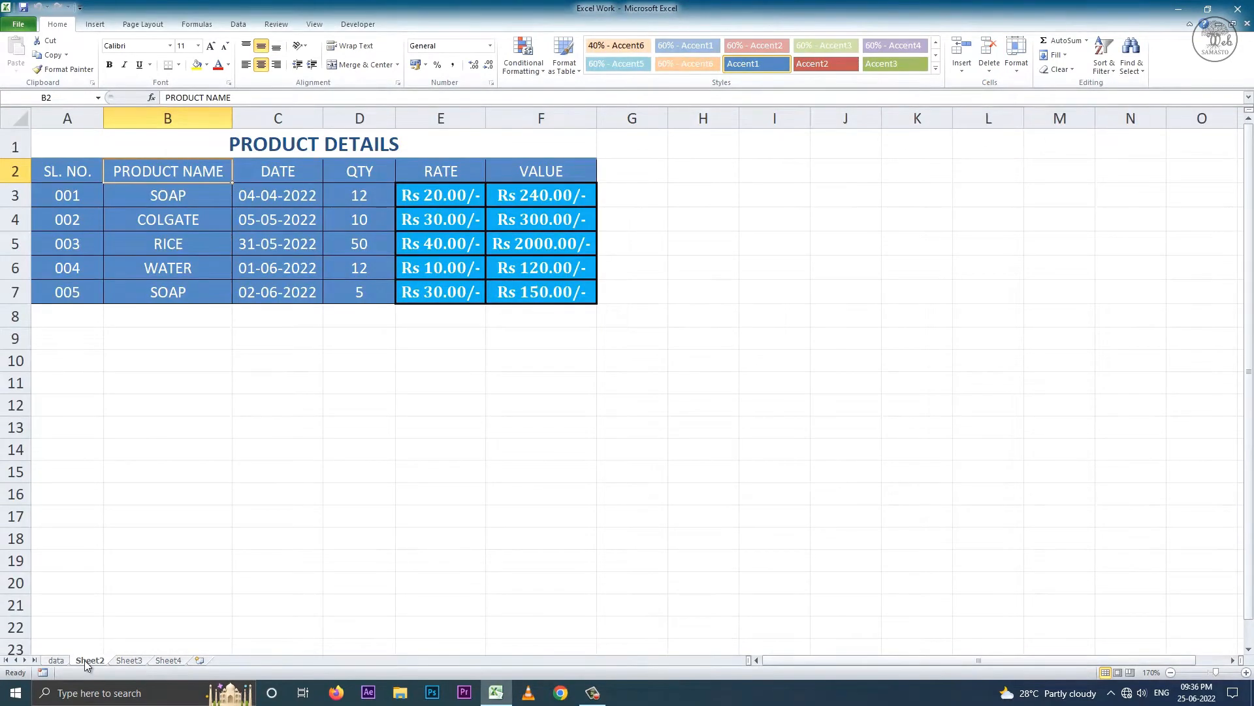
# - Give row 2 an exact height of 20, then auto-fit its height to the contents
pyautogui.click(1017, 55)
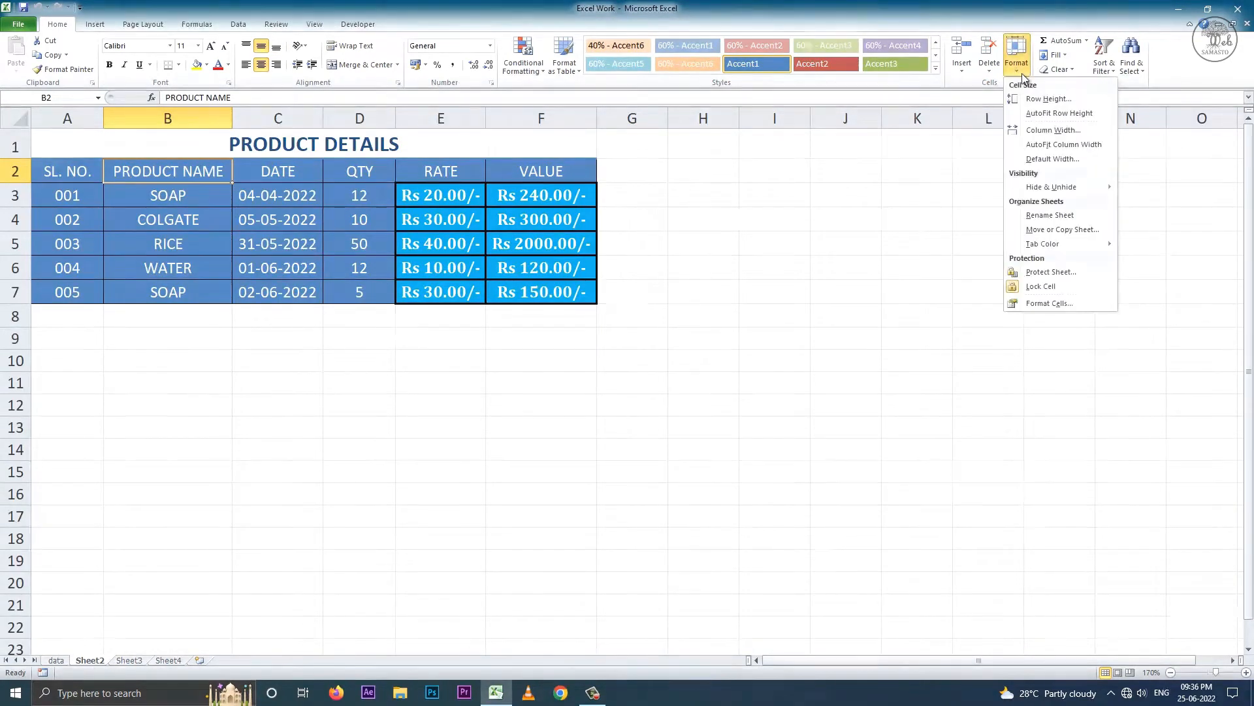
pyautogui.click(1048, 99)
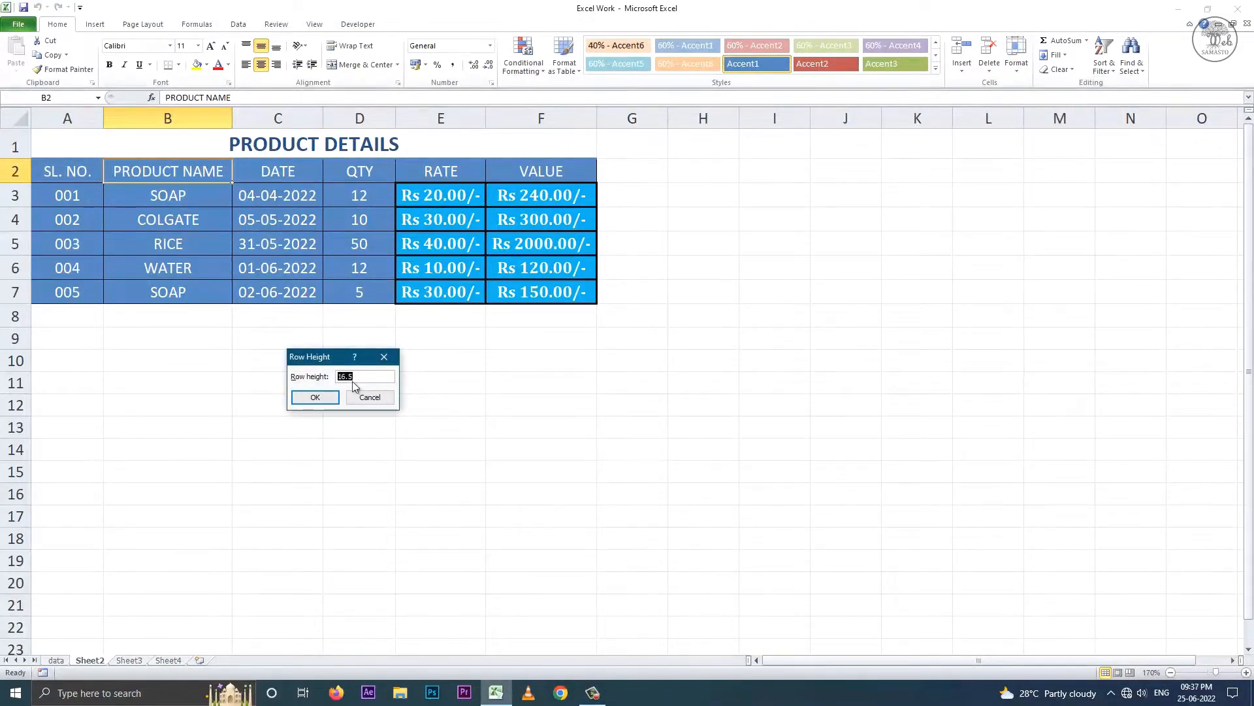
pyautogui.click(315, 397)
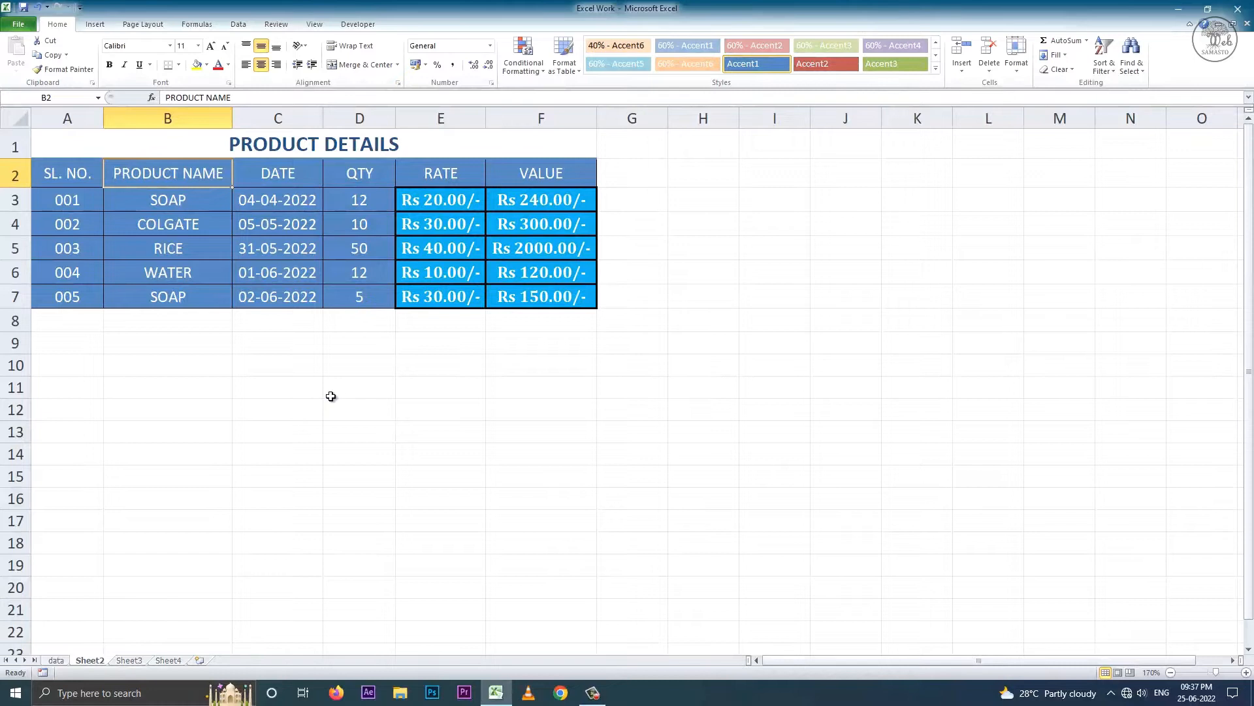
pyautogui.click(1016, 58)
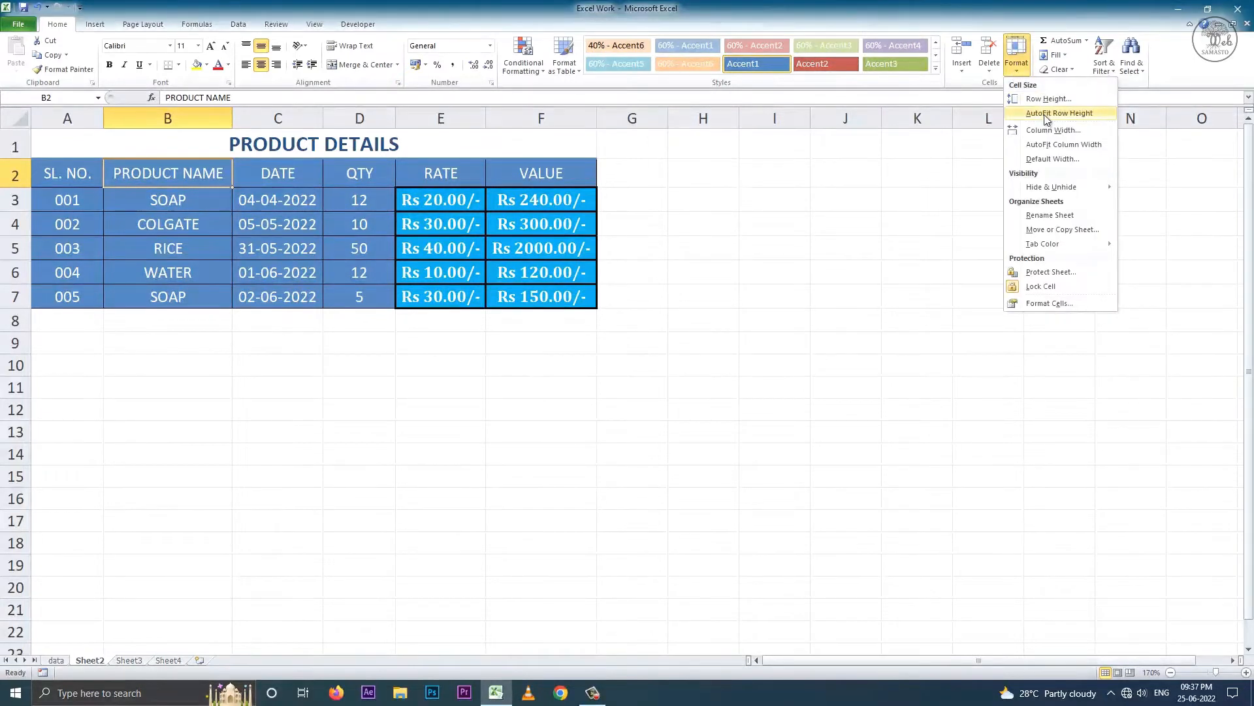
pyautogui.click(1045, 114)
# - Set column B's width to 20, then auto-fit it to its contents
pyautogui.click(1017, 57)
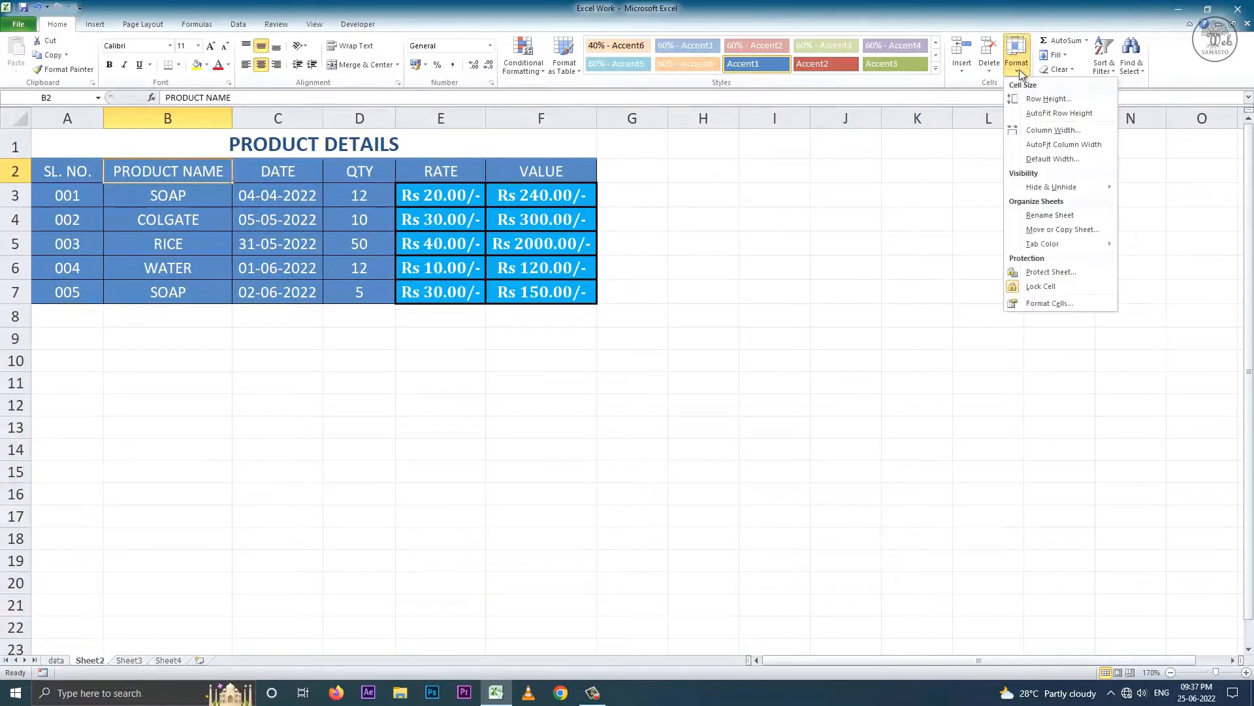
pyautogui.click(1044, 130)
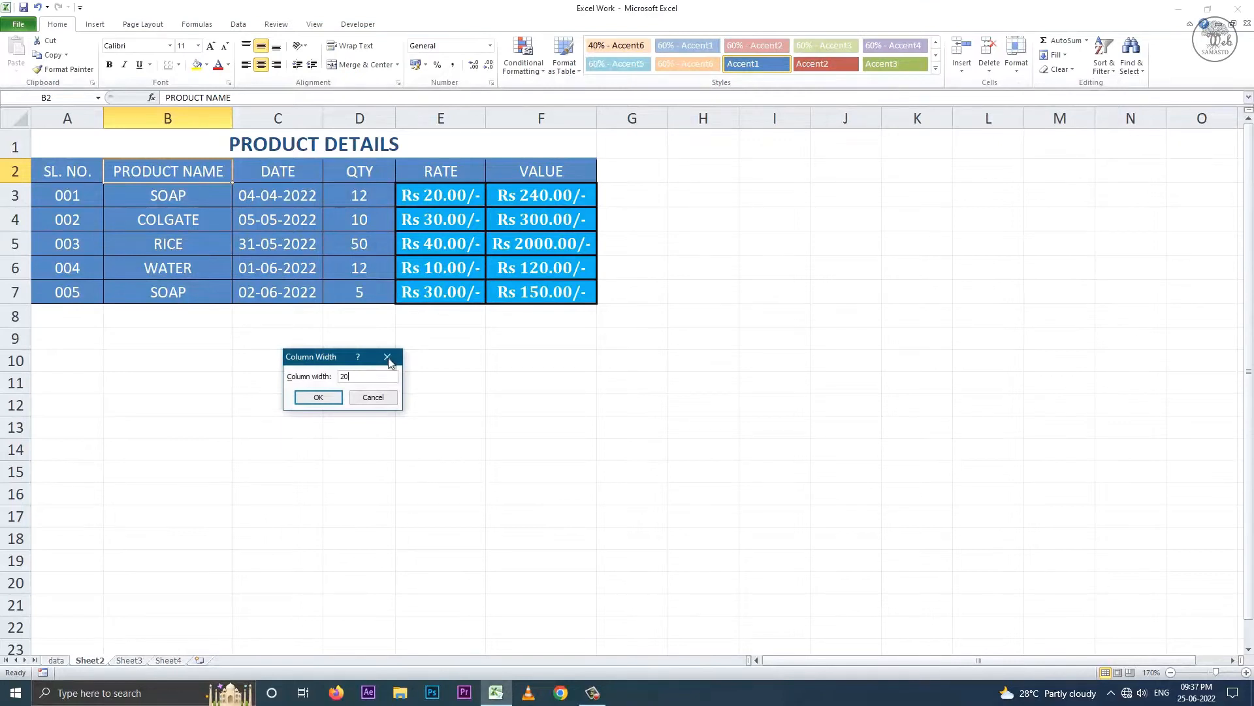
pyautogui.write('20')
pyautogui.click(331, 398)
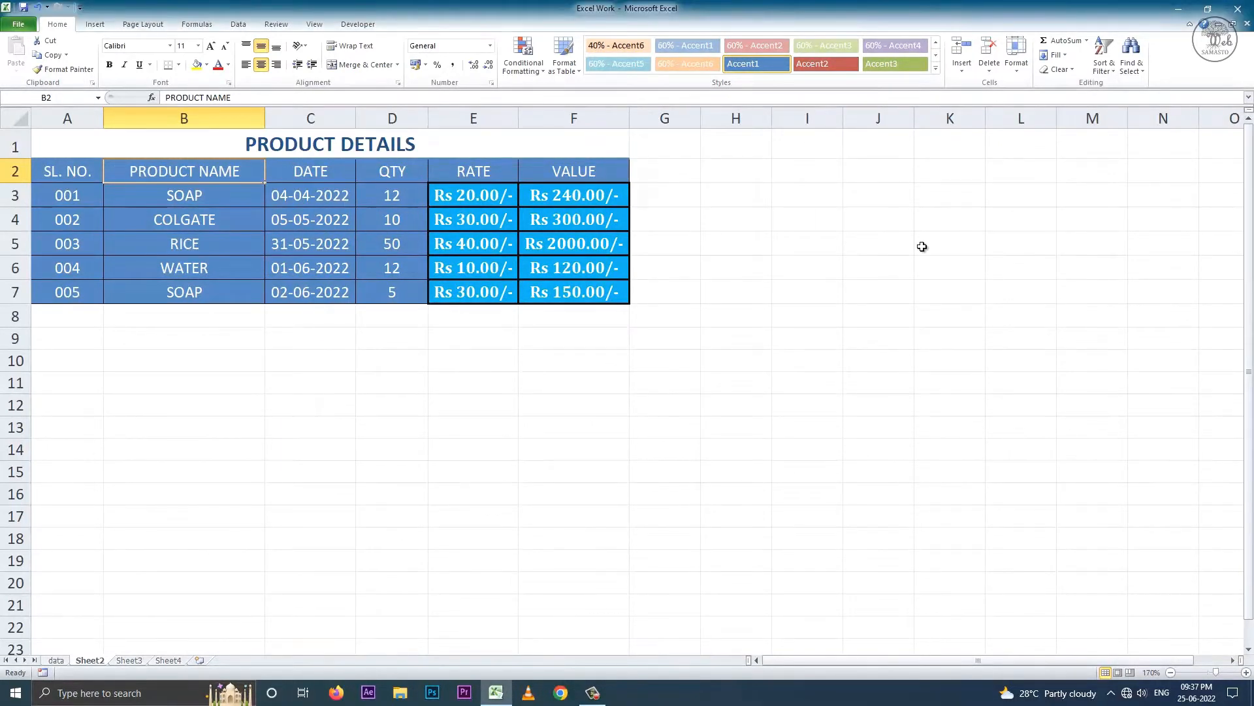
pyautogui.click(1016, 58)
pyautogui.click(1047, 147)
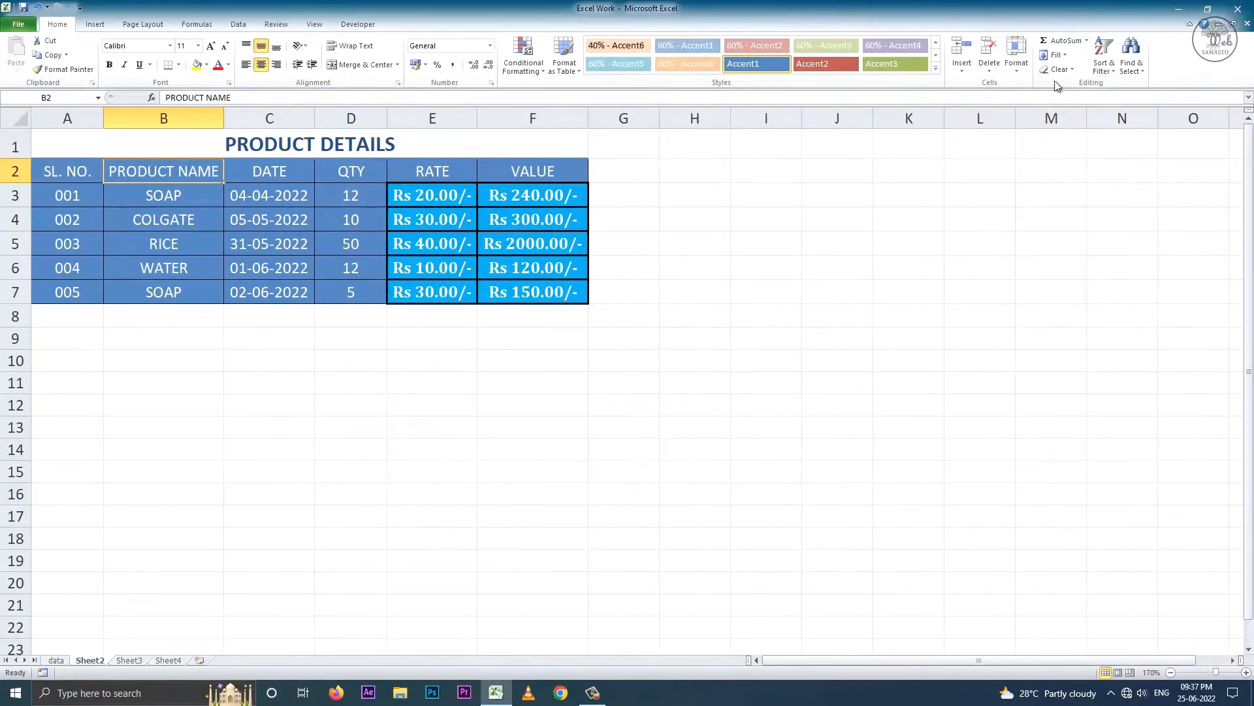
# - Check the workbook's default column width and keep it unchanged
pyautogui.click(1019, 66)
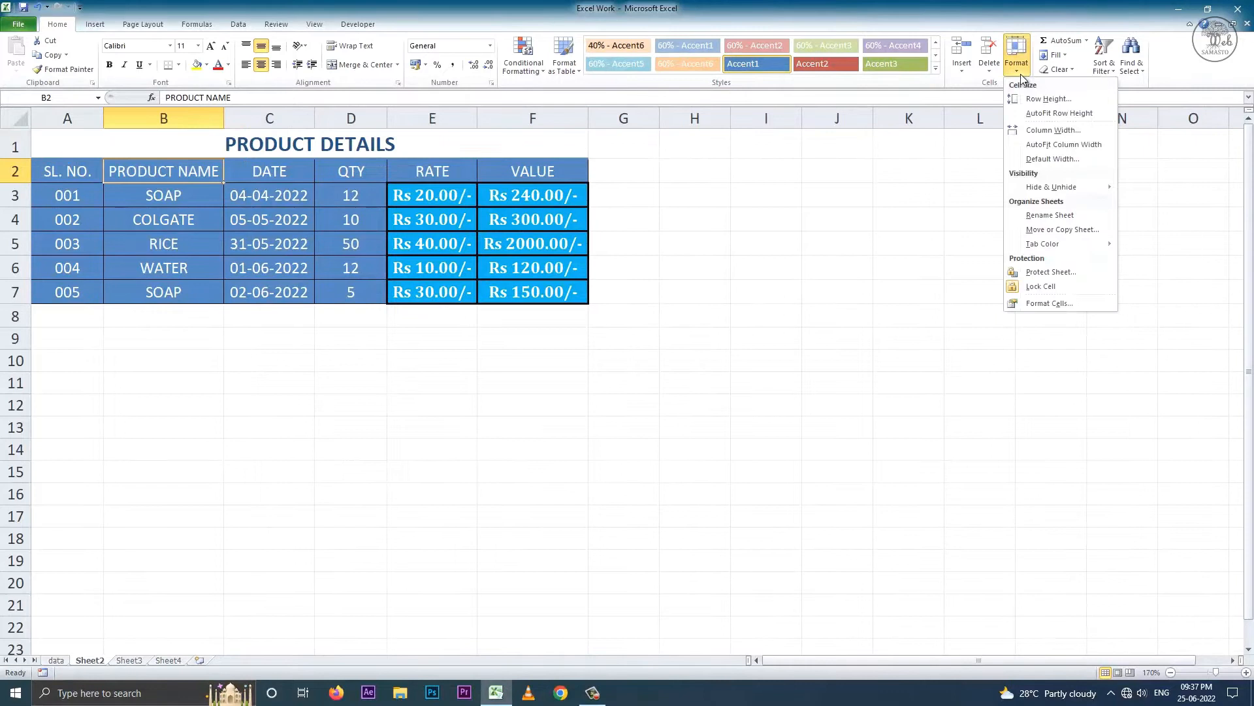
pyautogui.click(1053, 159)
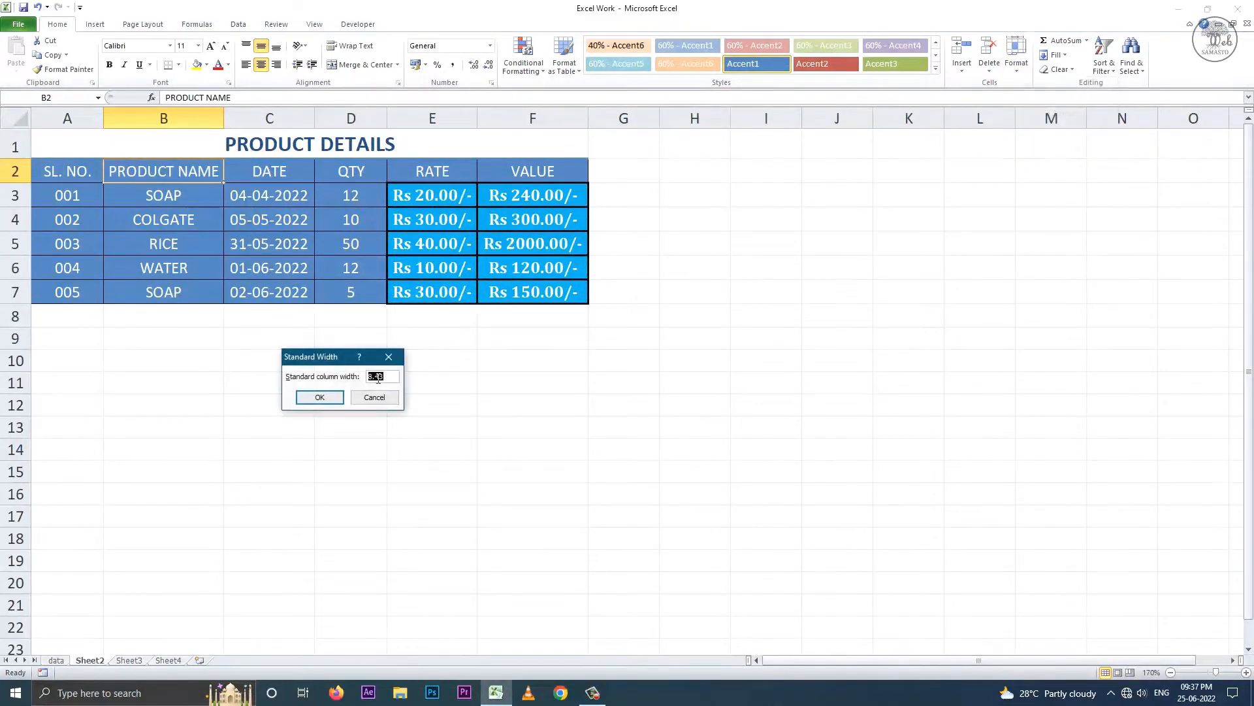
pyautogui.click(321, 397)
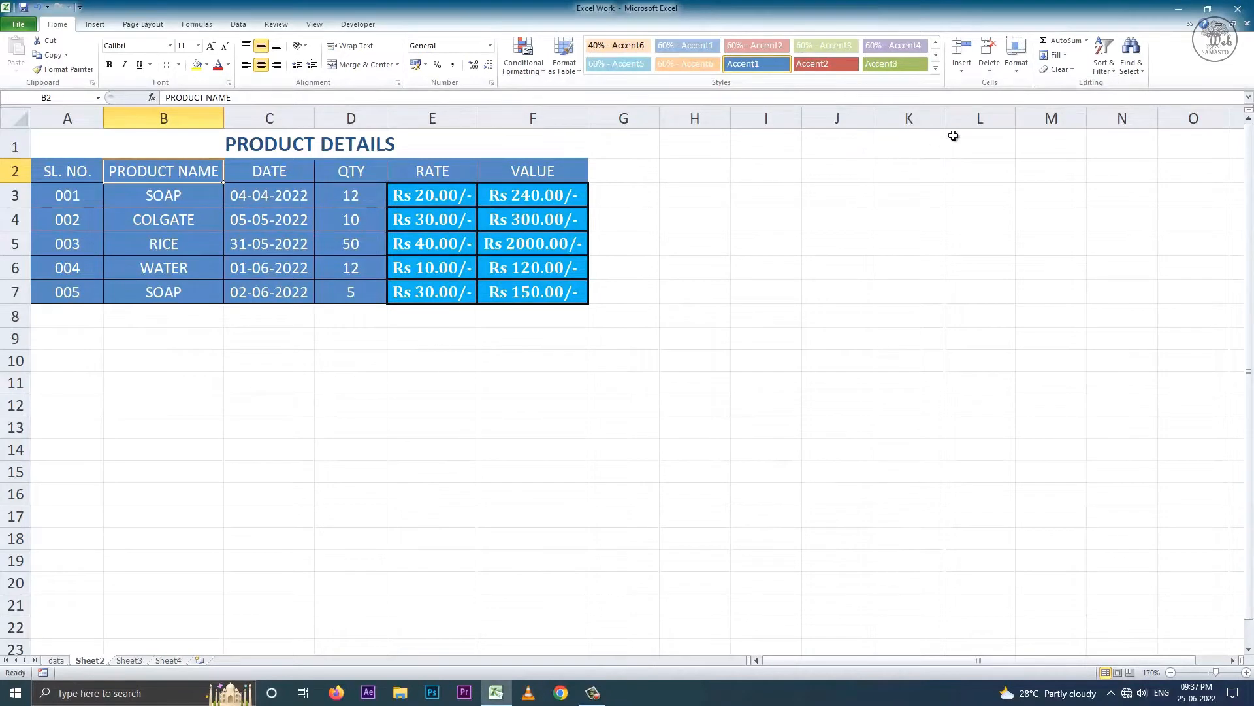
pyautogui.click(1024, 71)
pyautogui.moveTo(1047, 191)
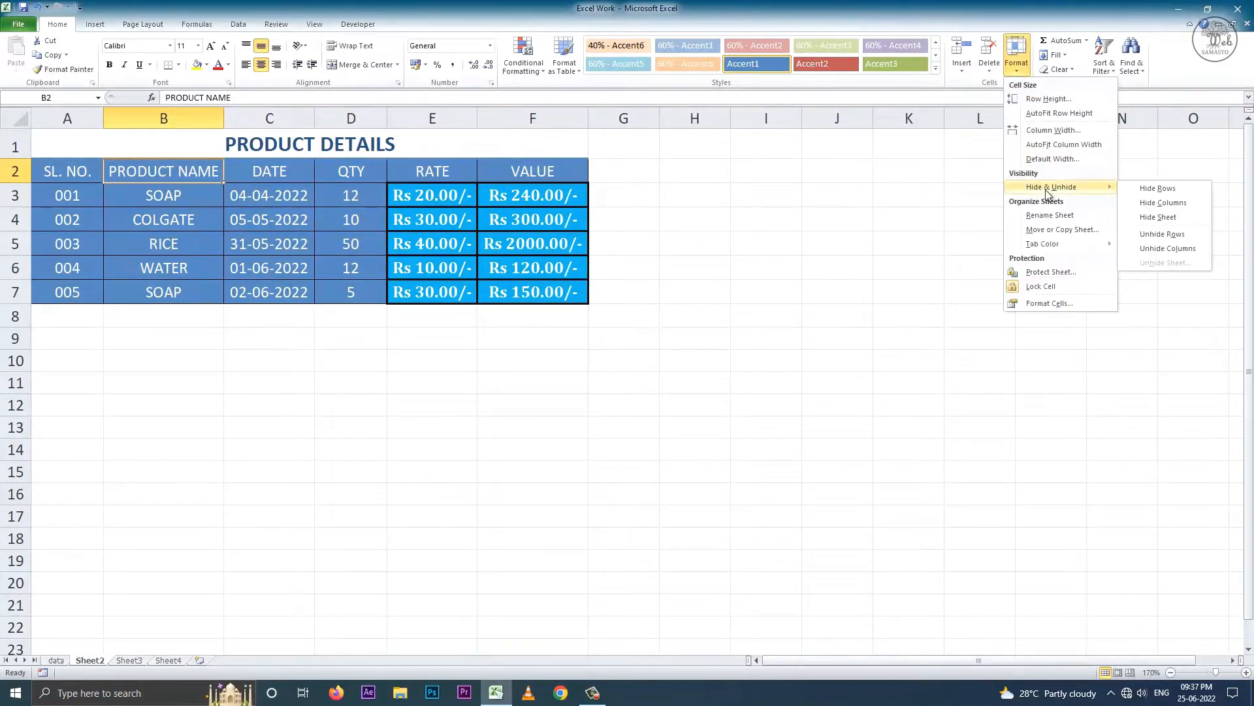
pyautogui.click(1178, 189)
pyautogui.click(29, 155)
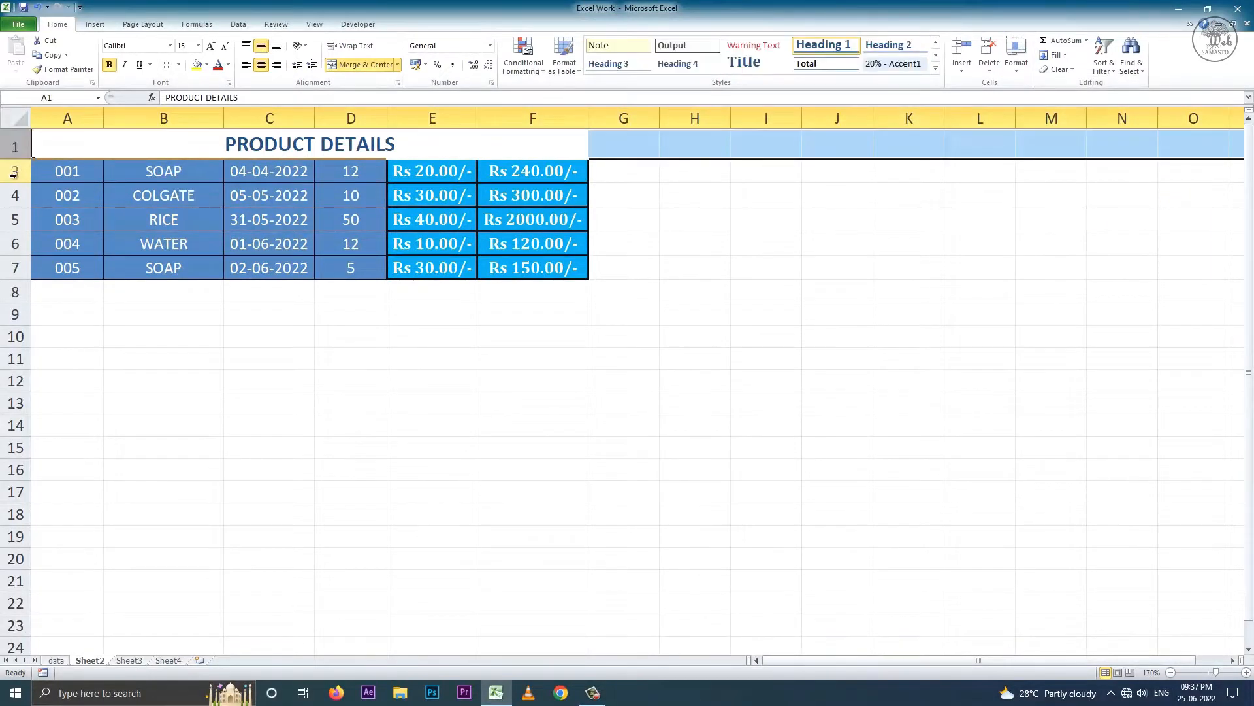
pyautogui.click(172, 171)
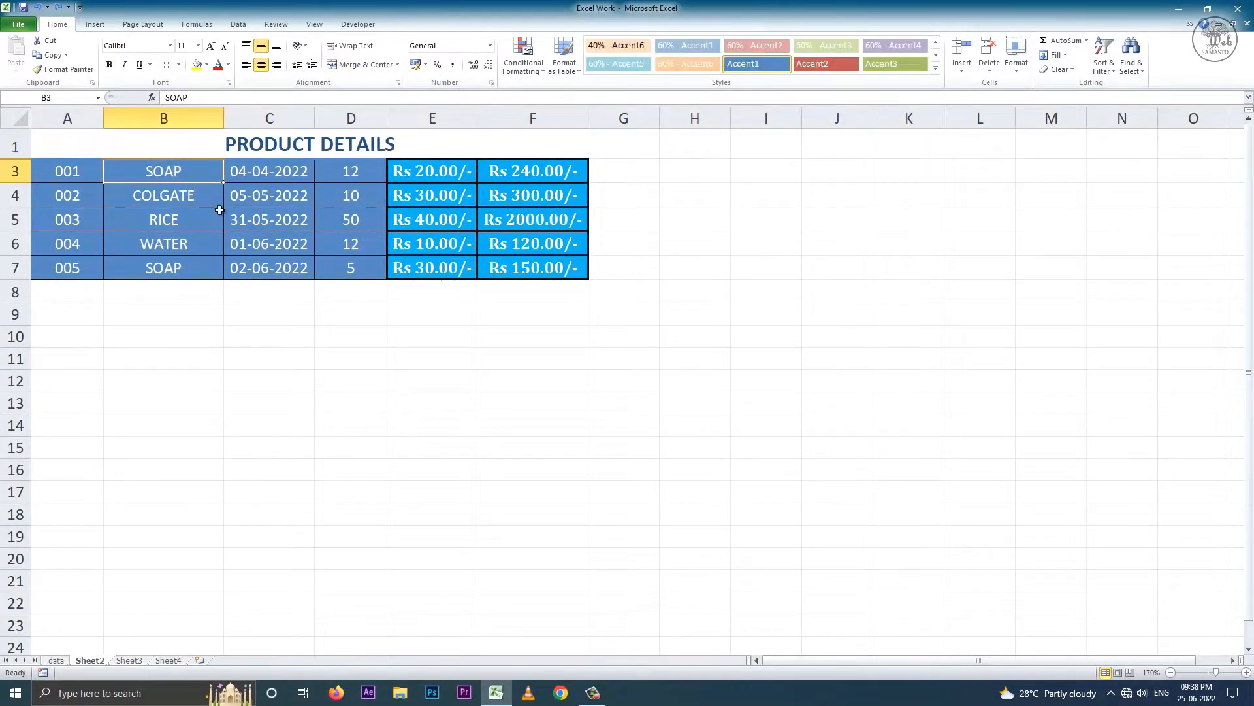
pyautogui.click(1017, 63)
pyautogui.moveTo(1078, 188)
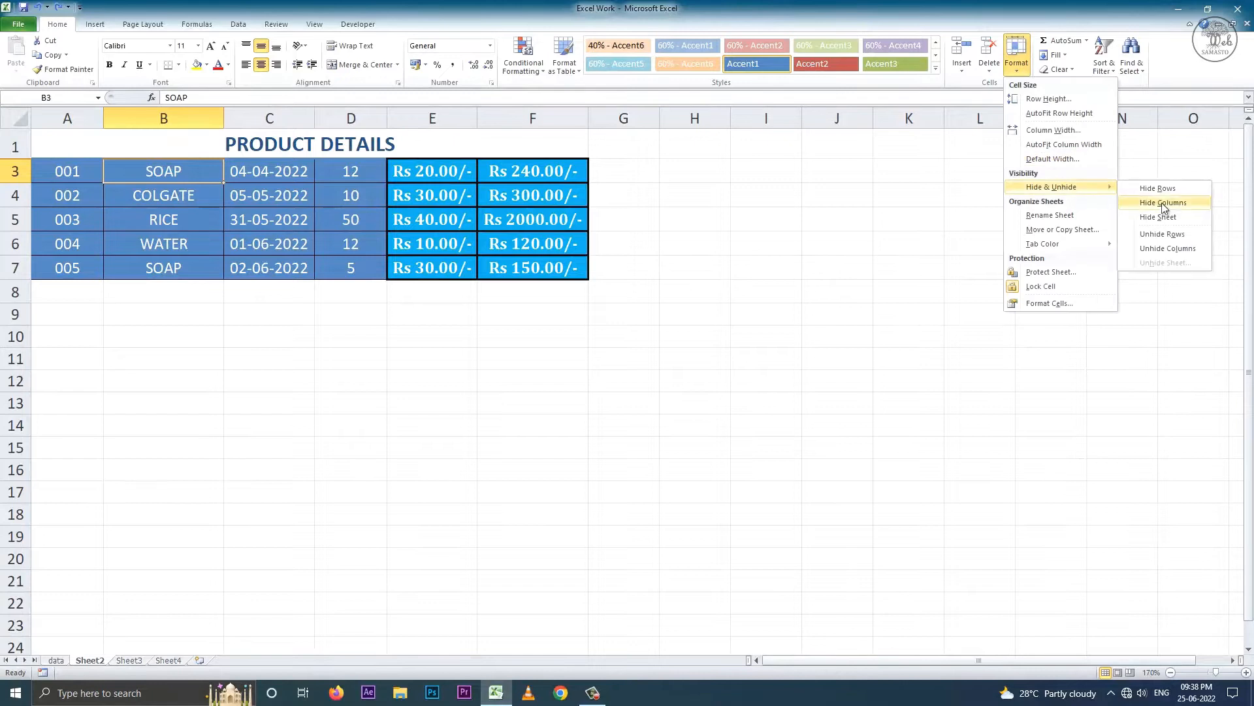
pyautogui.click(1161, 204)
pyautogui.moveTo(67, 118); pyautogui.dragTo(196, 119)
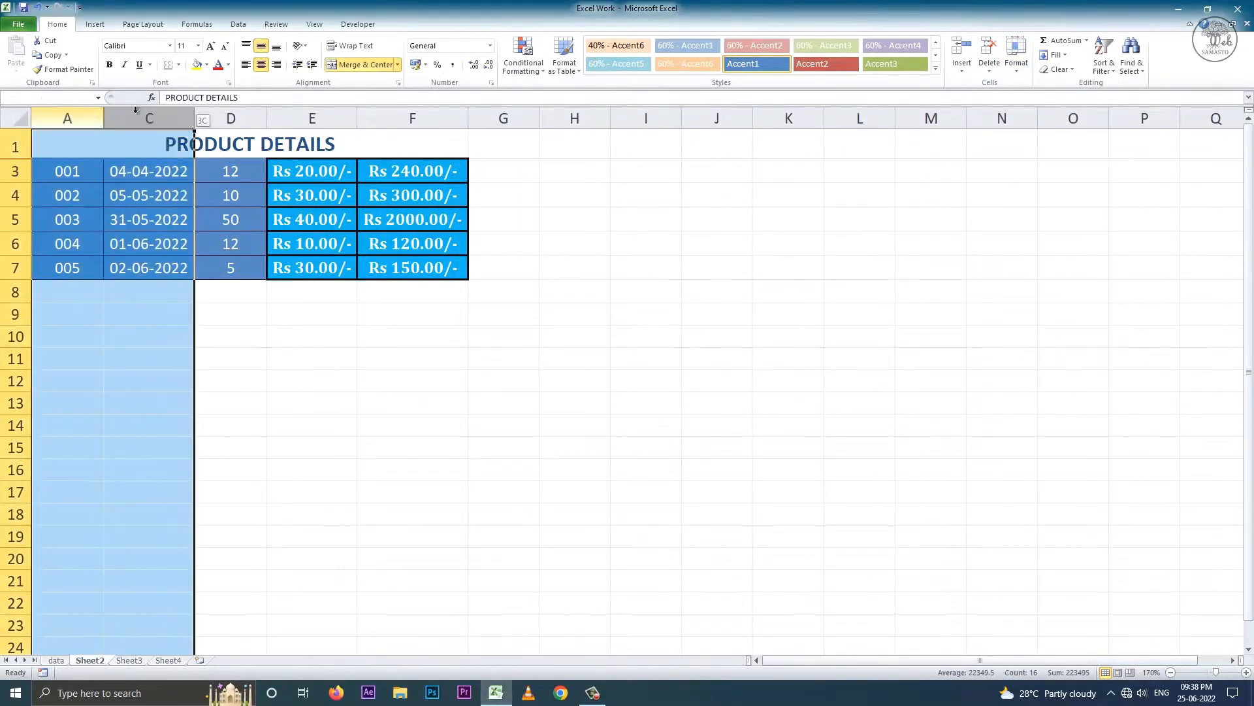
pyautogui.click(192, 173)
pyautogui.click(21, 160)
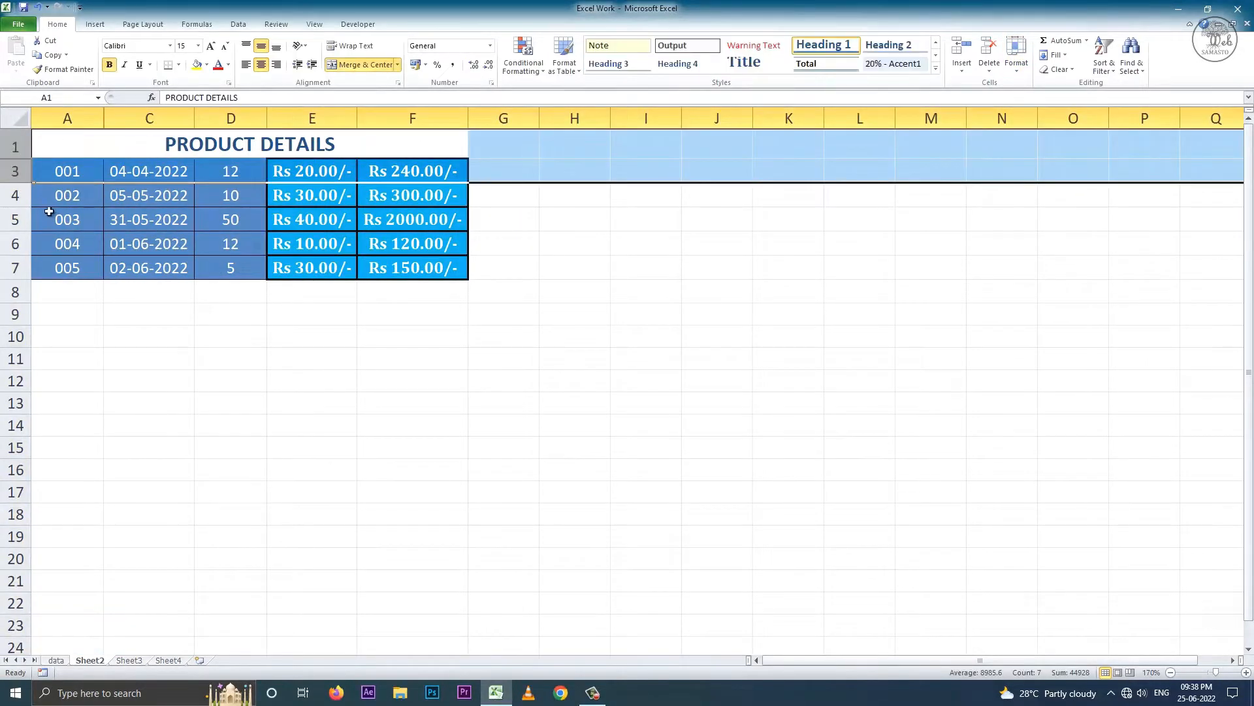
pyautogui.click(1017, 63)
pyautogui.moveTo(1078, 189)
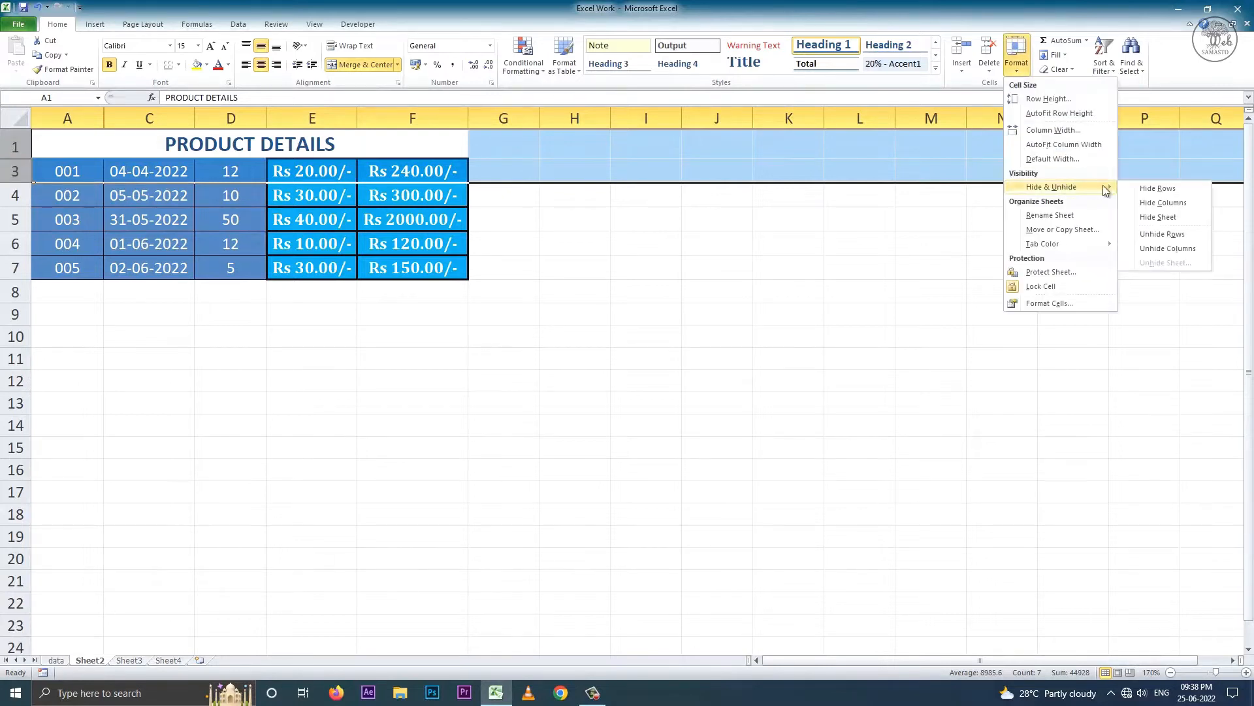
pyautogui.click(1170, 235)
pyautogui.moveTo(89, 119); pyautogui.dragTo(146, 115)
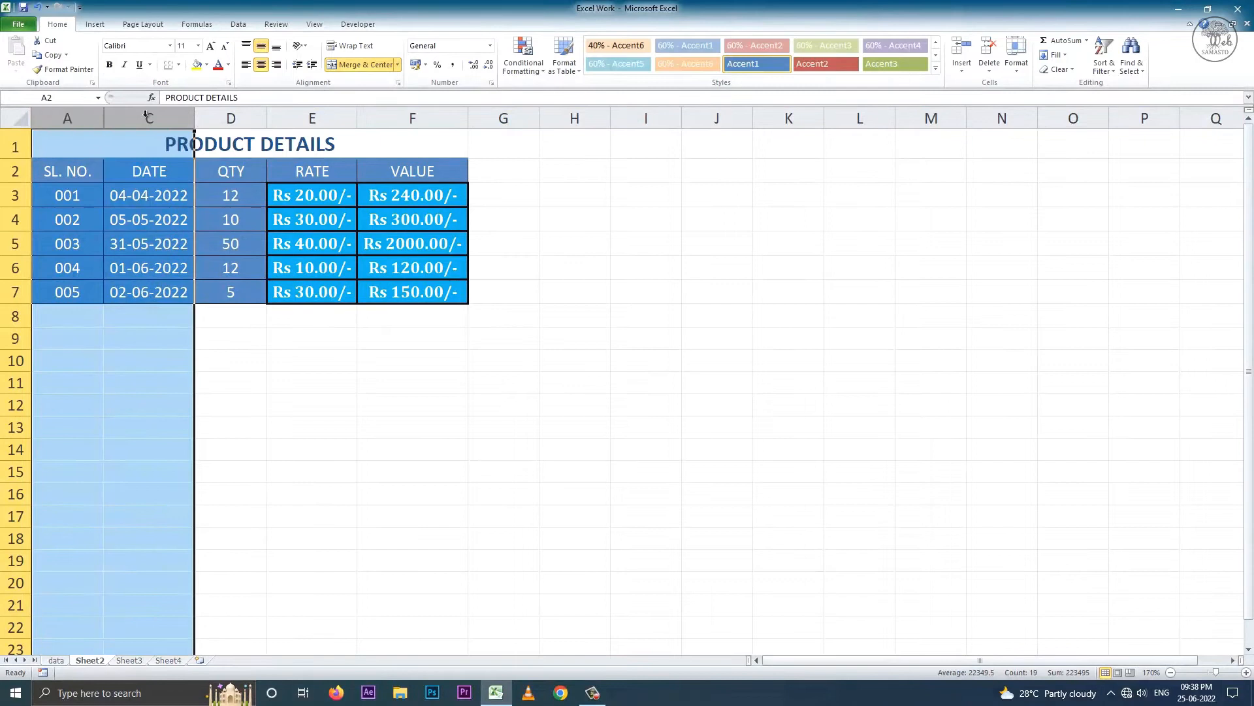
pyautogui.click(1017, 72)
pyautogui.moveTo(1071, 187)
pyautogui.click(1173, 248)
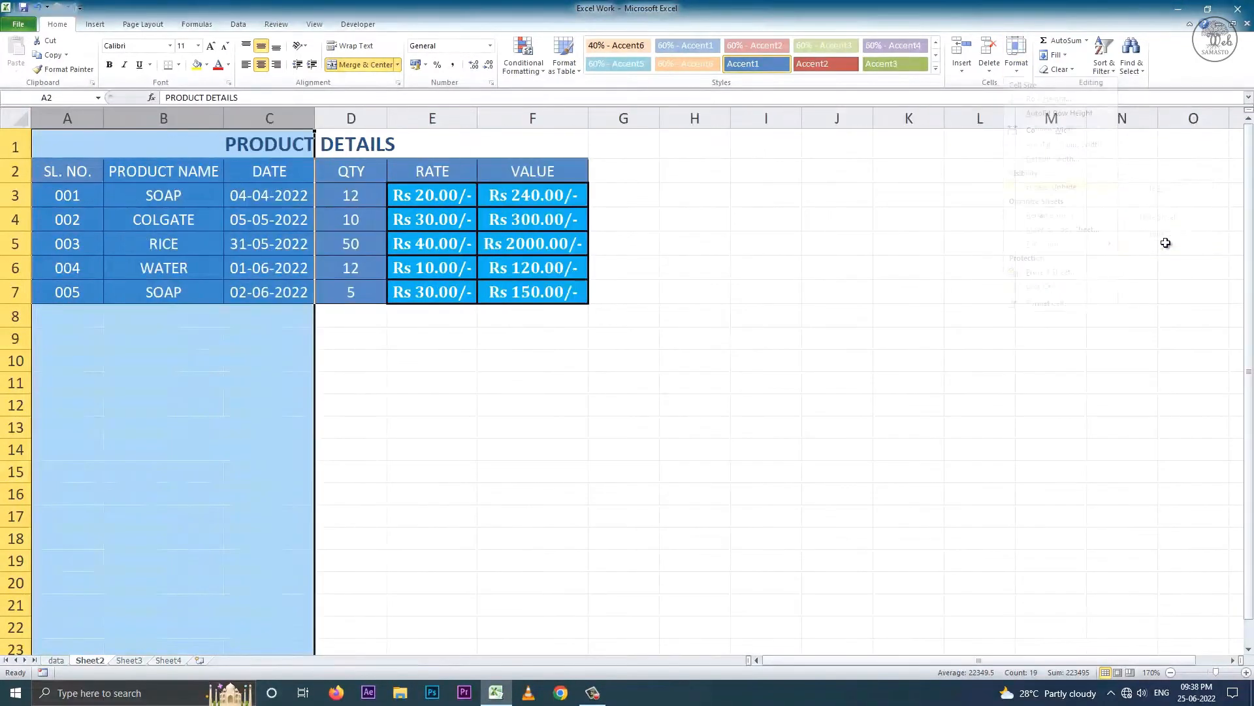
pyautogui.click(164, 171)
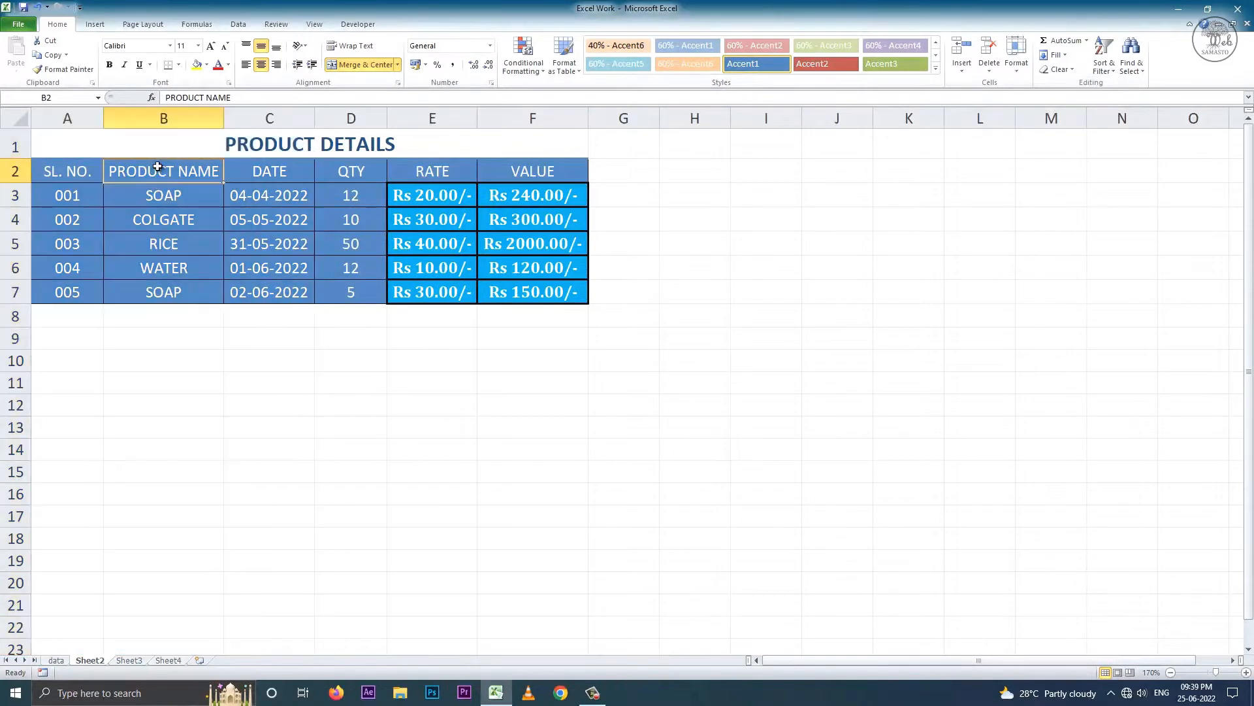
pyautogui.click(1016, 65)
pyautogui.moveTo(1104, 193)
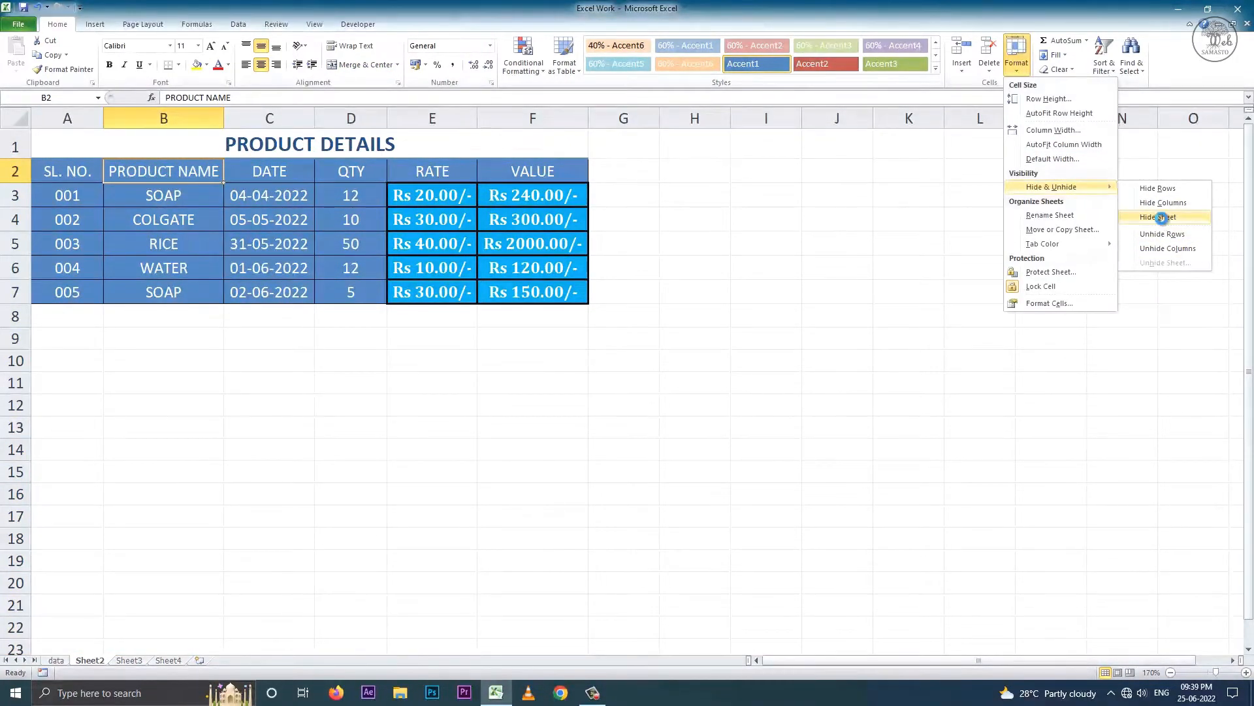
# - Hide Sheet2 with the product table, then unhide it from Format's Hide & Unhide
pyautogui.click(1162, 221)
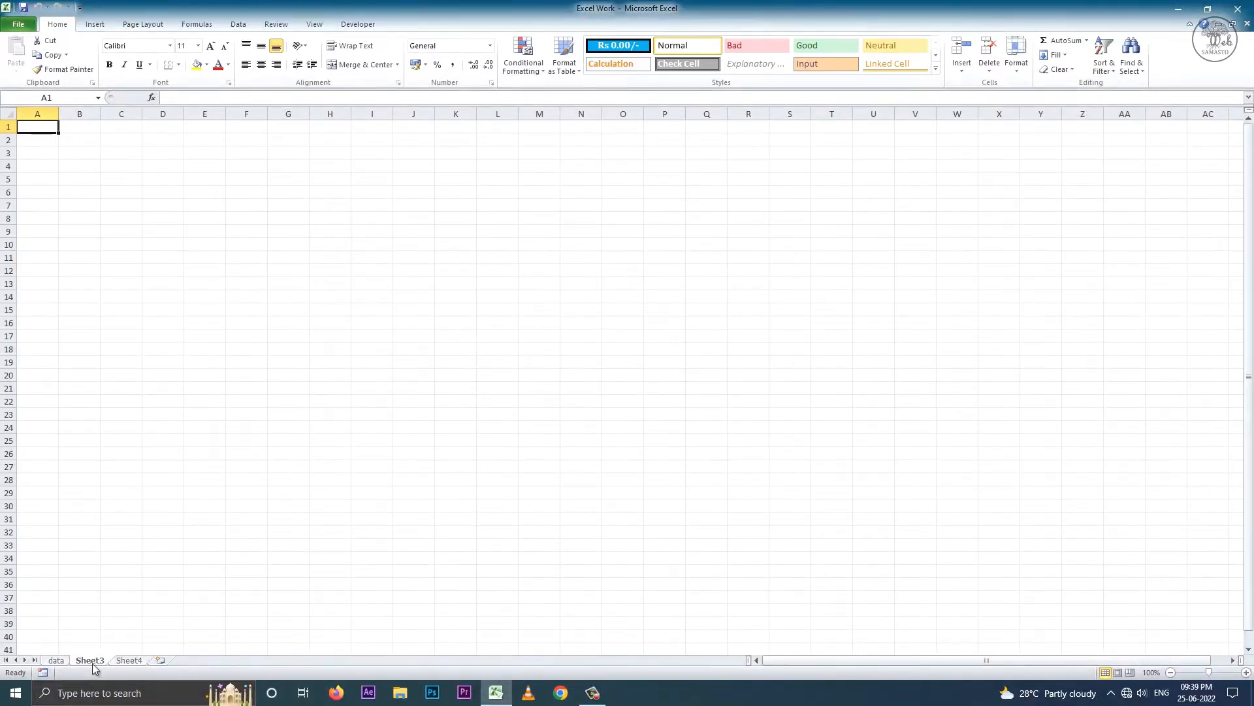
pyautogui.click(1016, 65)
pyautogui.moveTo(1087, 185)
pyautogui.click(1173, 264)
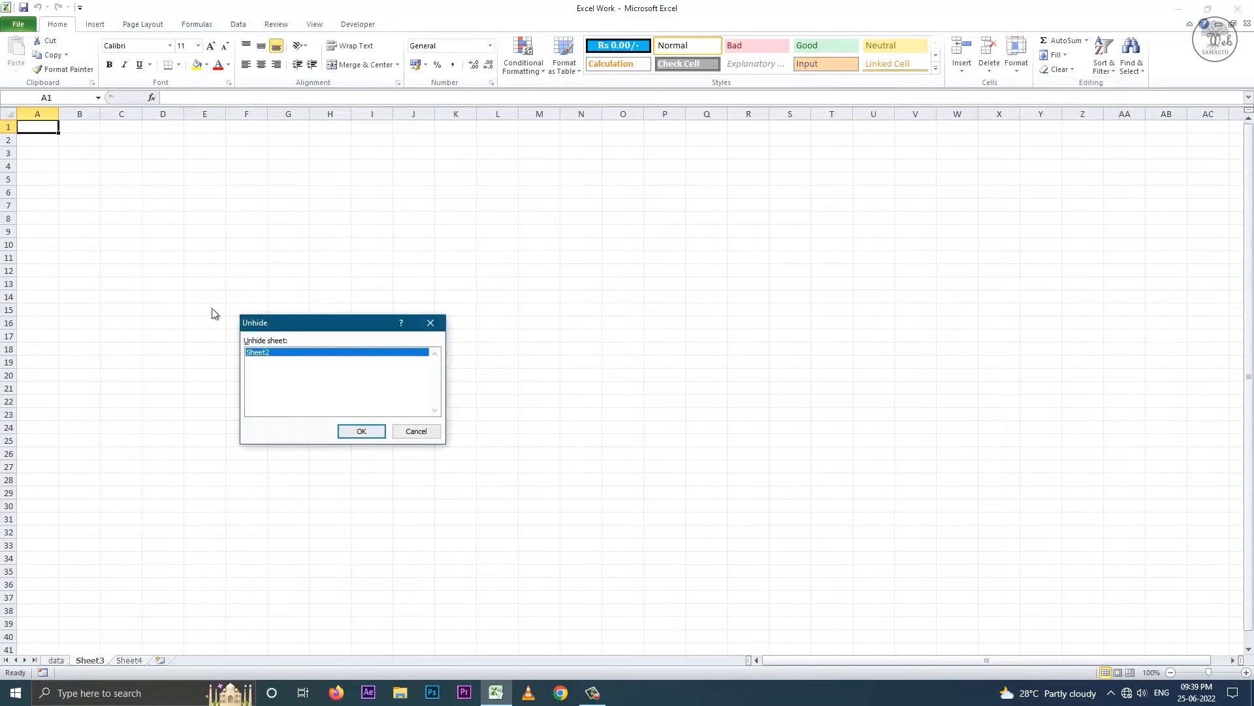
pyautogui.click(363, 430)
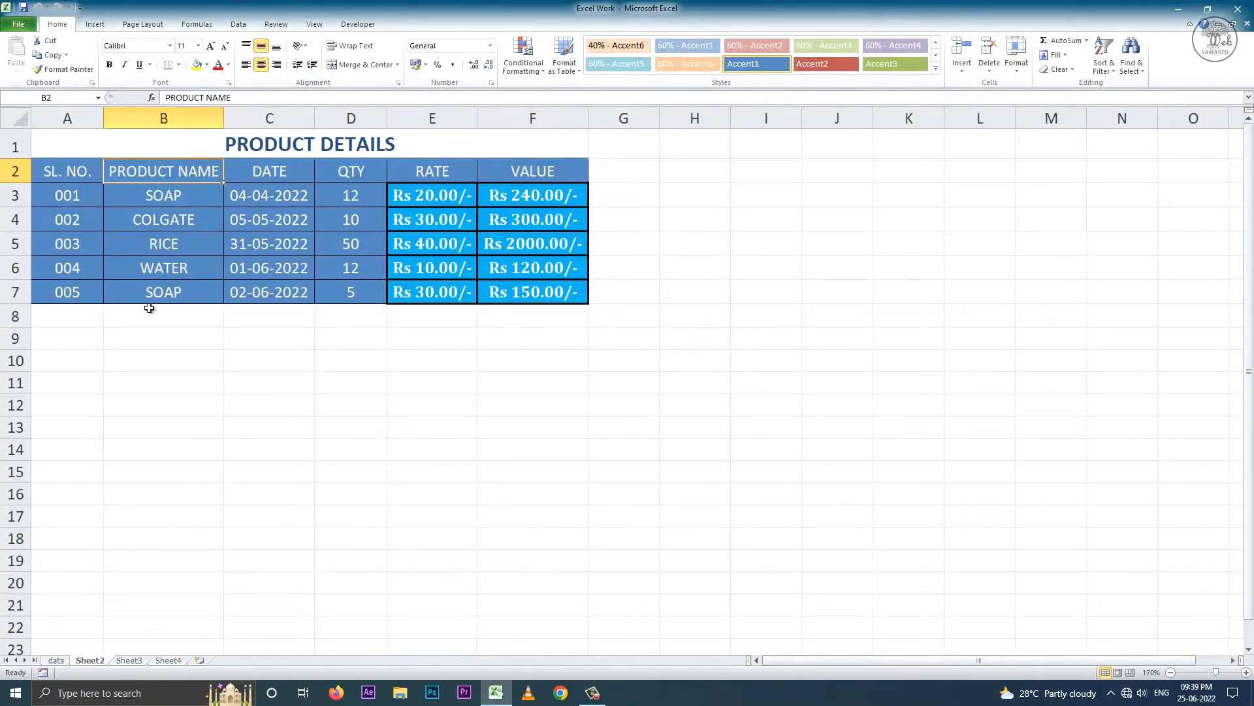
# - Hide Sheet3 from its tab menu, unhide it again, and return to Sheet2 with Ctrl+Page Up
pyautogui.rightClick(126, 660)
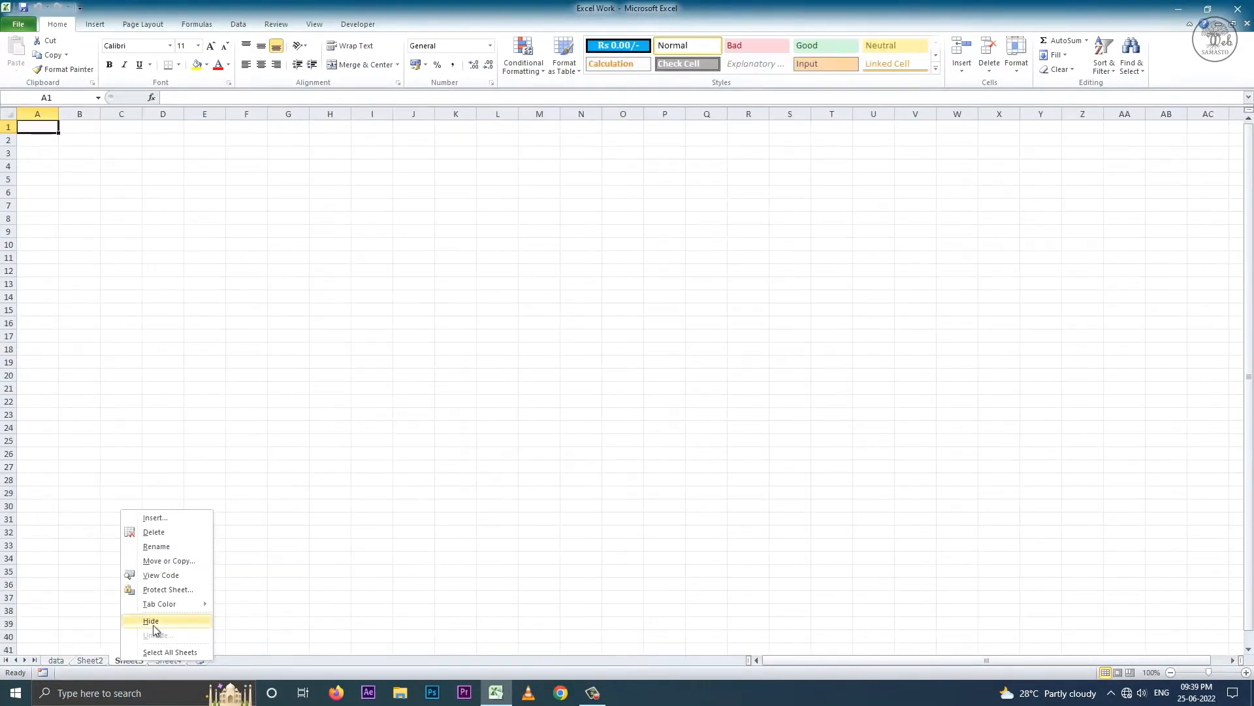
pyautogui.click(152, 624)
pyautogui.rightClick(129, 661)
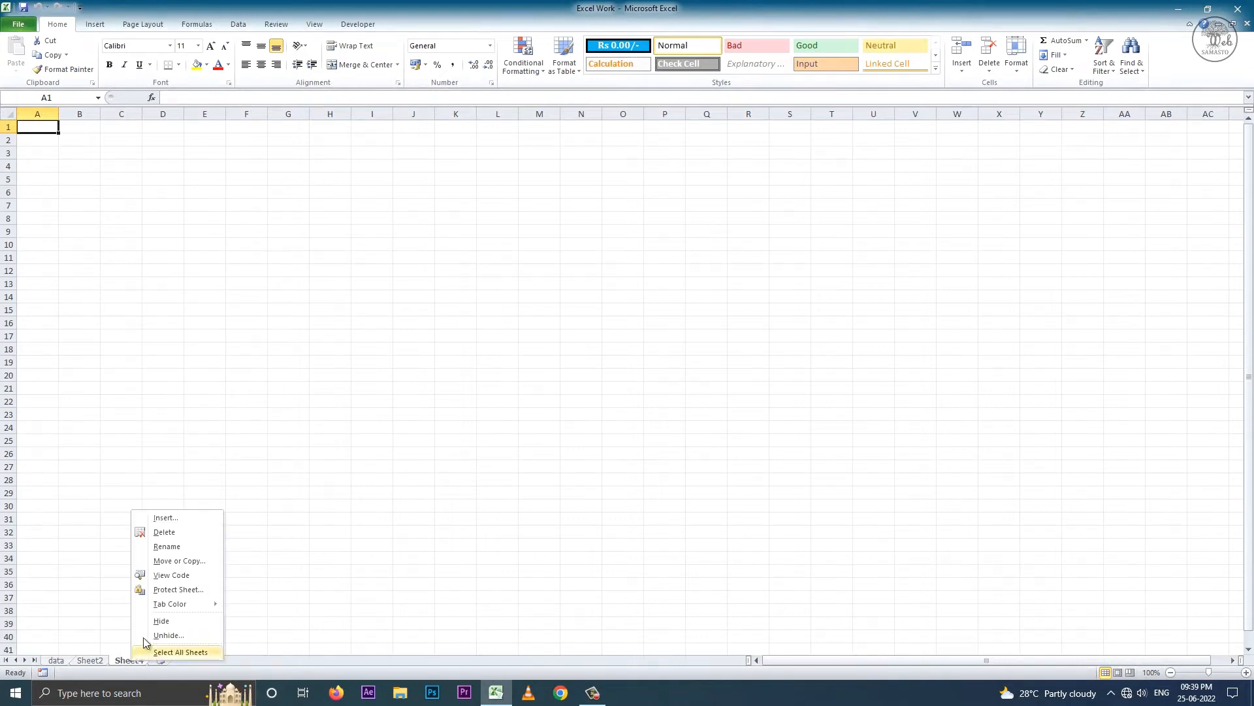
pyautogui.click(150, 636)
pyautogui.click(165, 663)
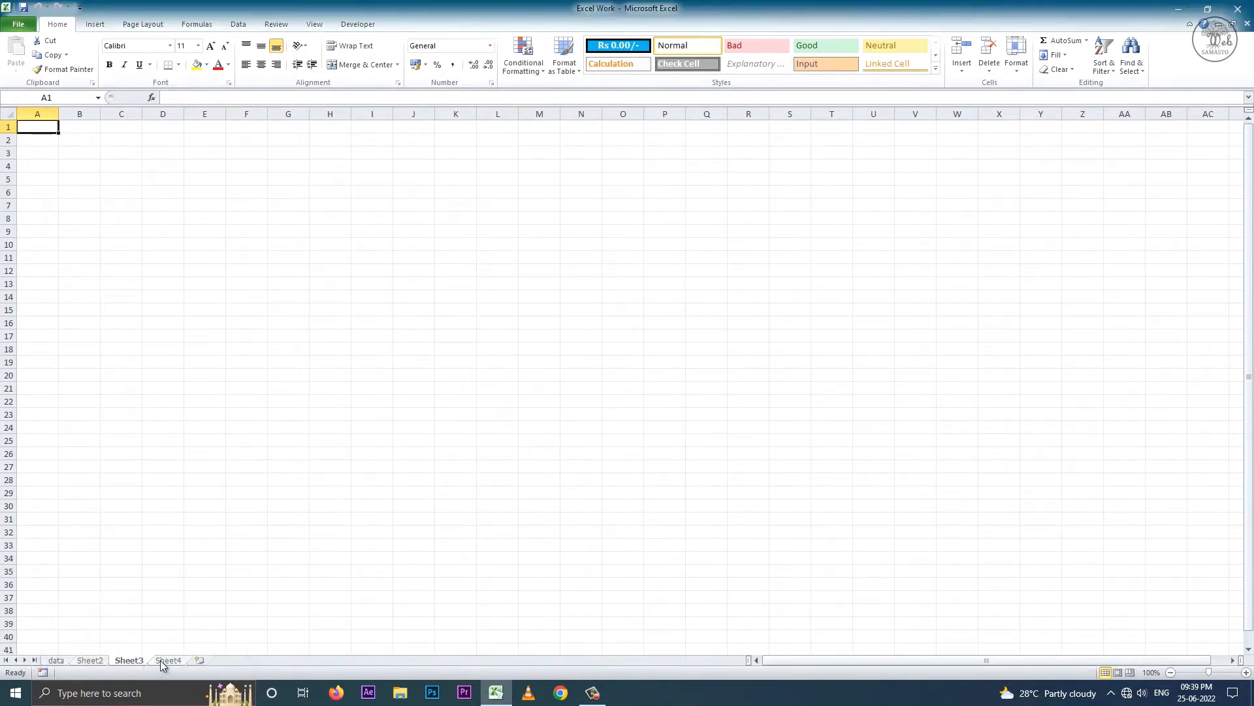
pyautogui.hotkey('ctrl', 'pageup')
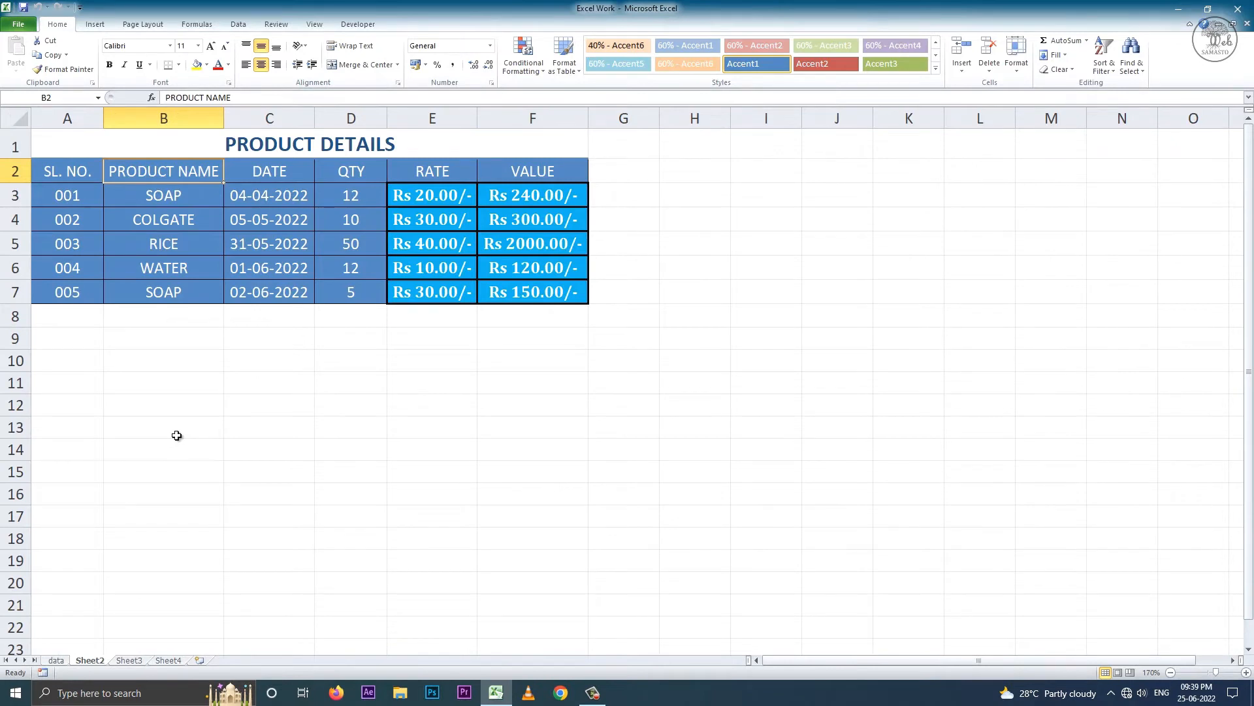
# - Rename Sheet2 to 'Product'
pyautogui.click(1016, 62)
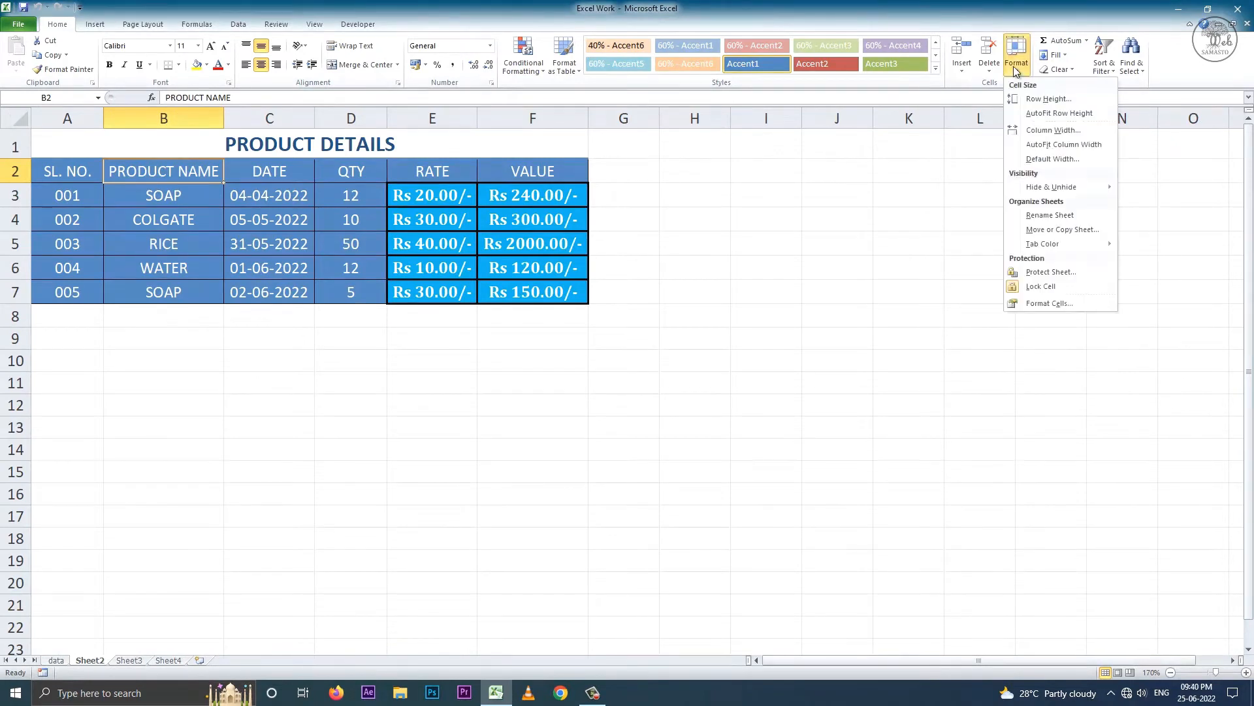
pyautogui.click(1063, 217)
pyautogui.write('Product')
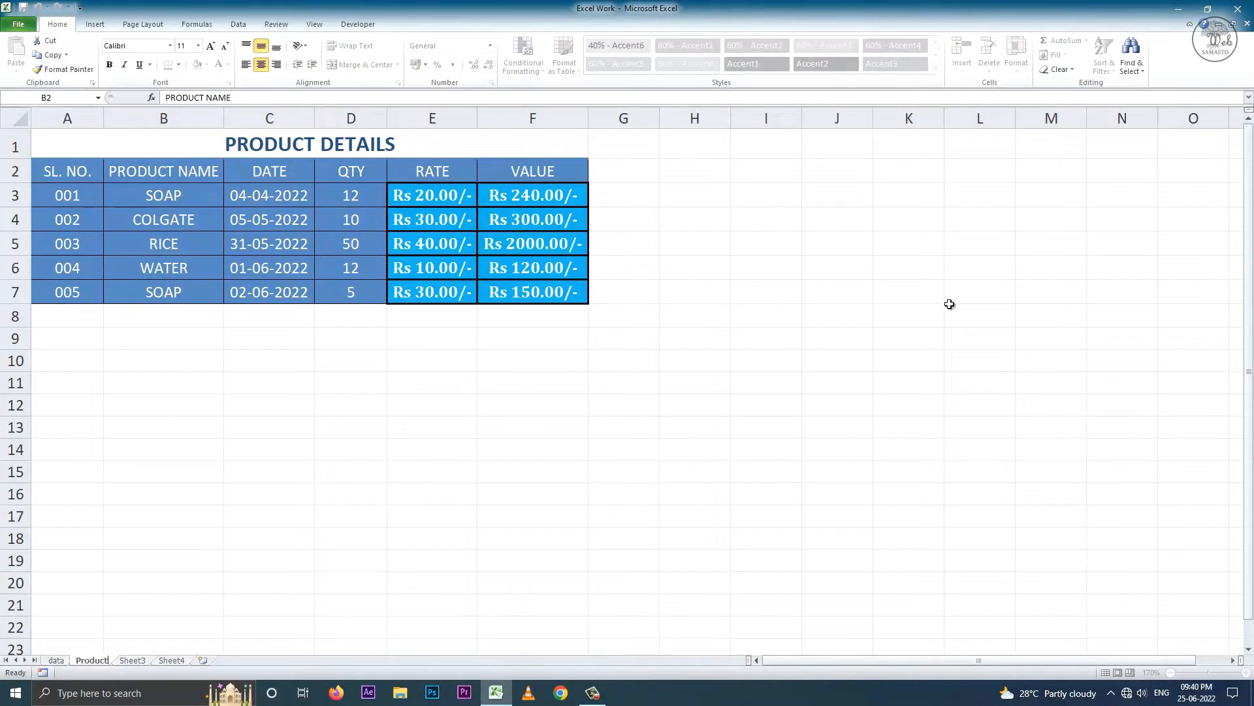
pyautogui.click(423, 430)
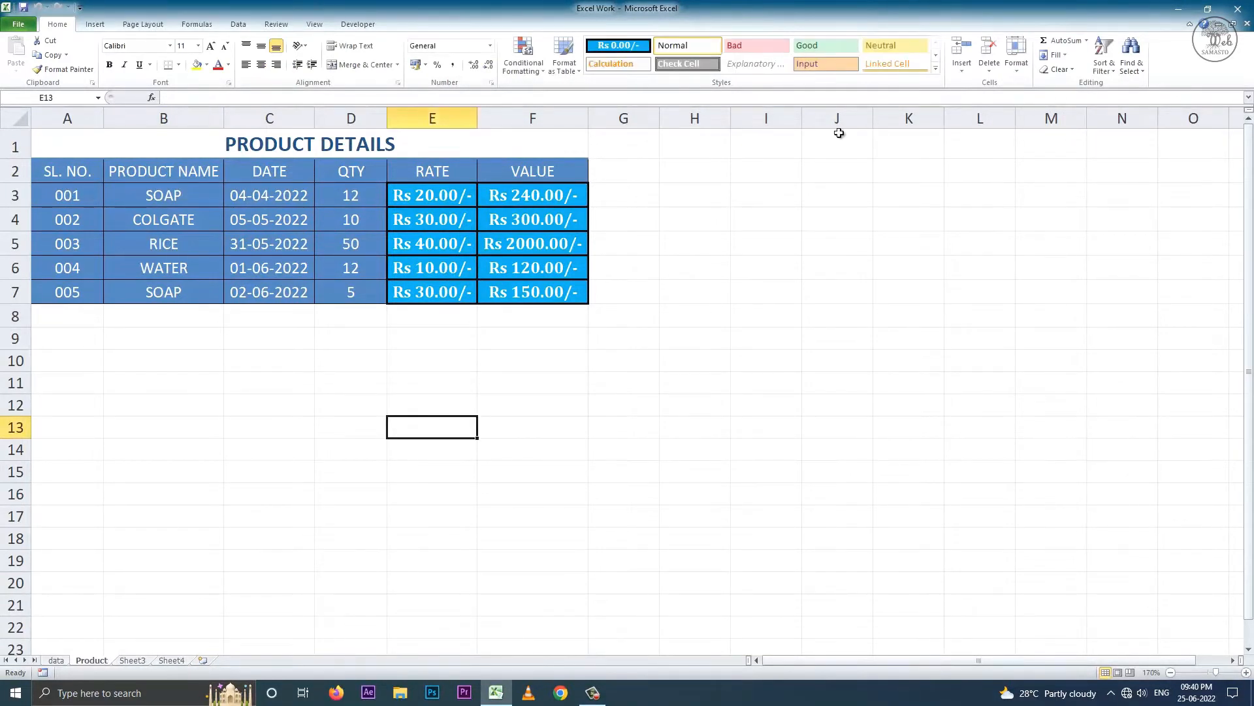
# - Move the Product sheet before the data sheet
pyautogui.click(1017, 59)
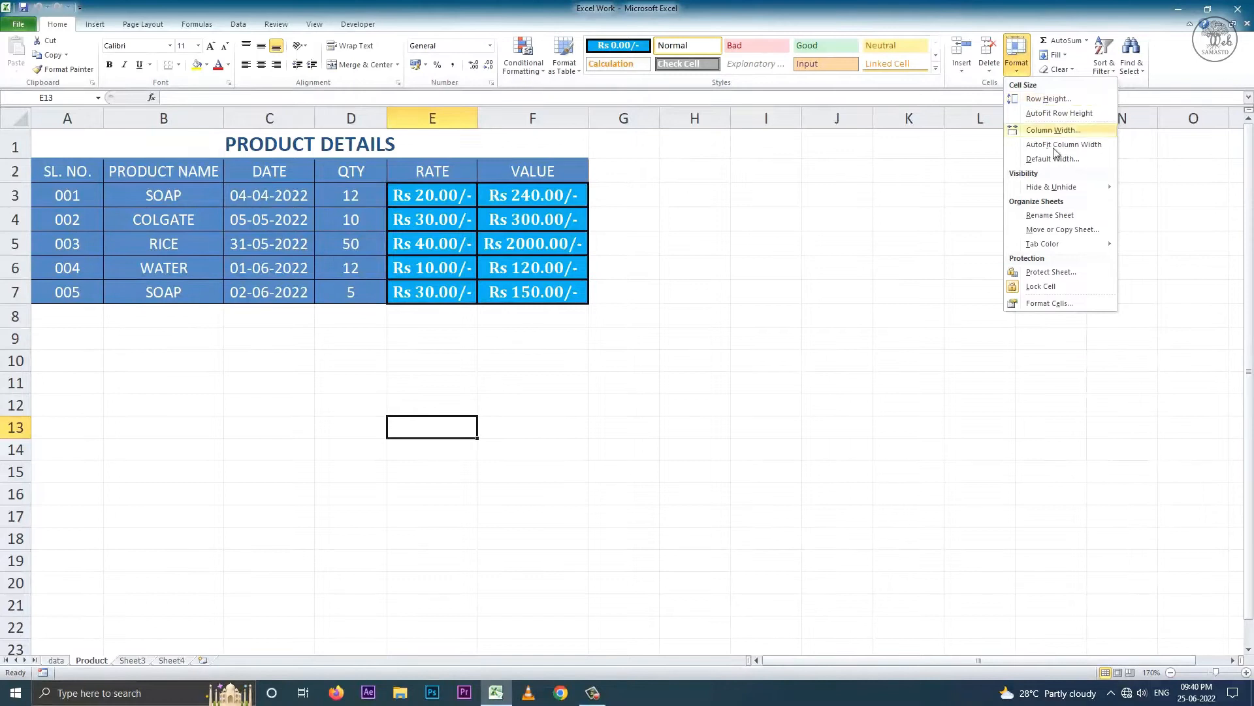
pyautogui.click(1066, 231)
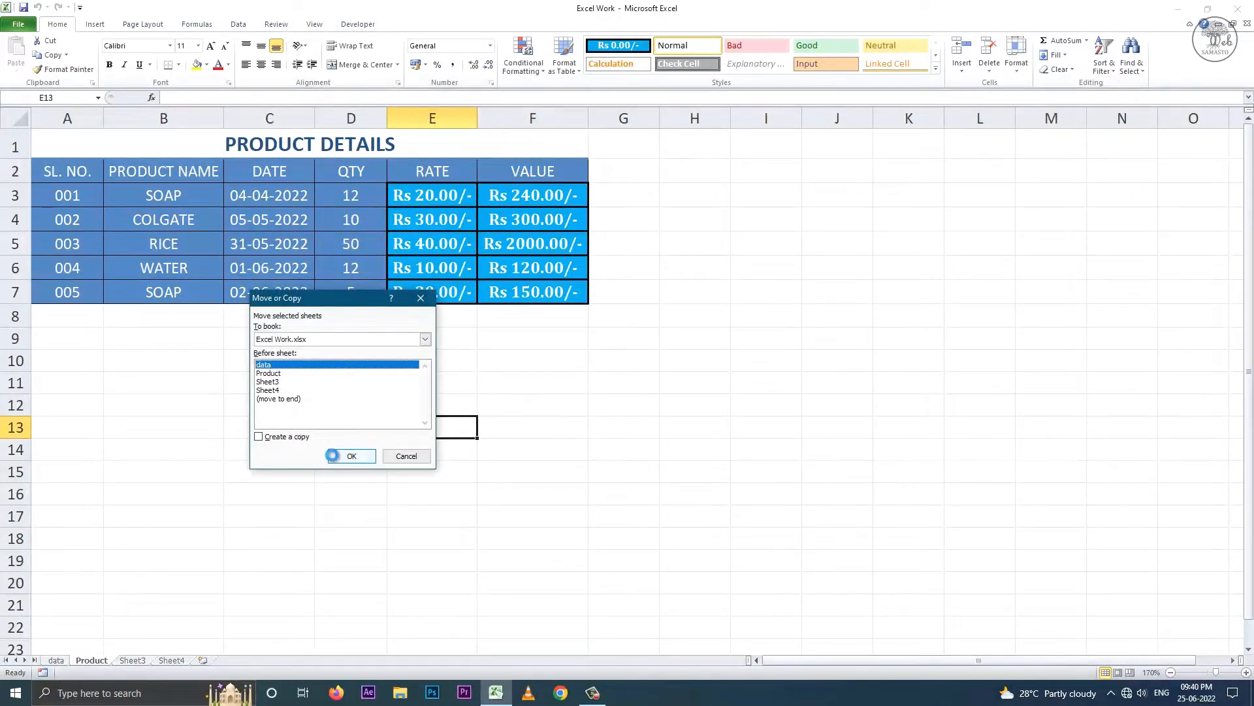
pyautogui.click(351, 455)
# - Give the Product sheet tab a colour
pyautogui.click(1020, 66)
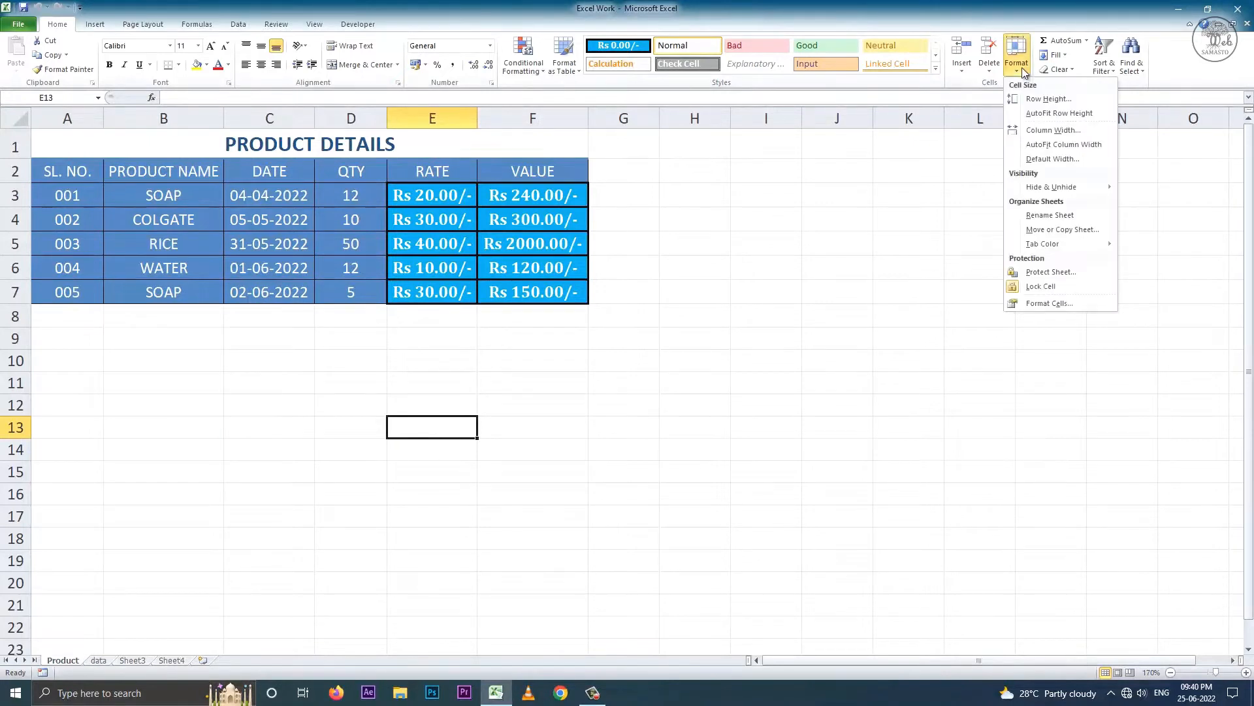
pyautogui.moveTo(1058, 244)
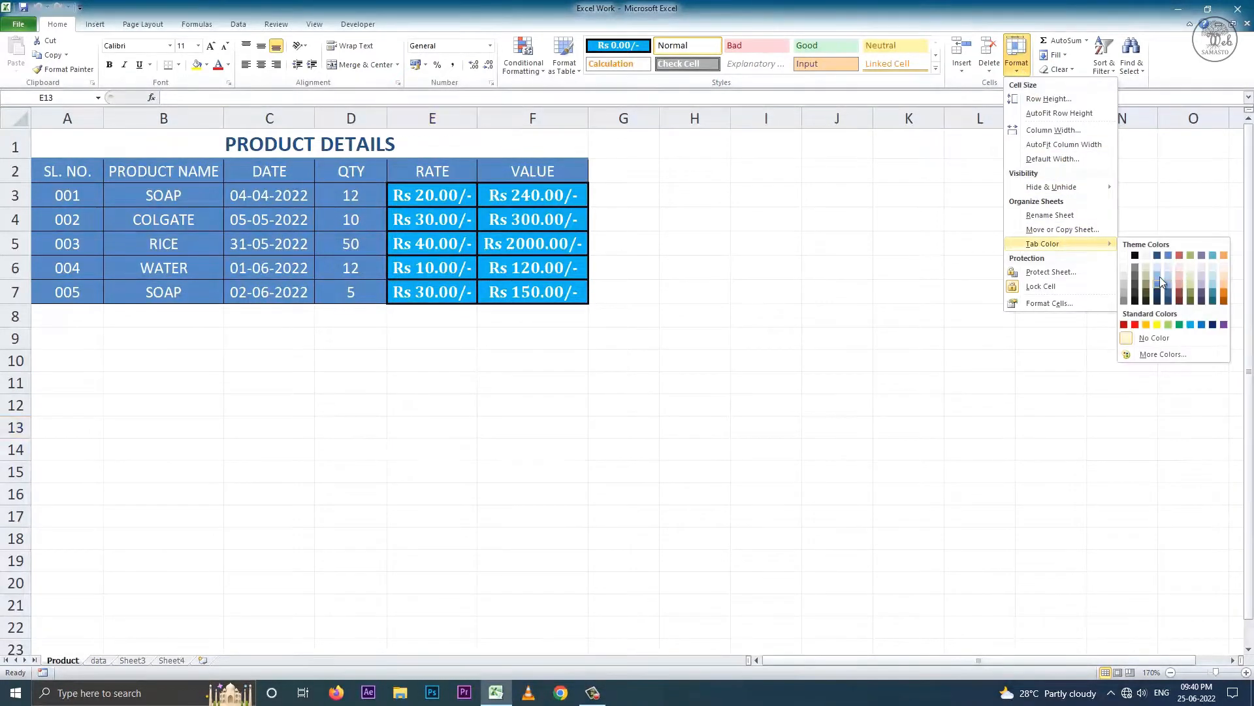
pyautogui.click(1190, 324)
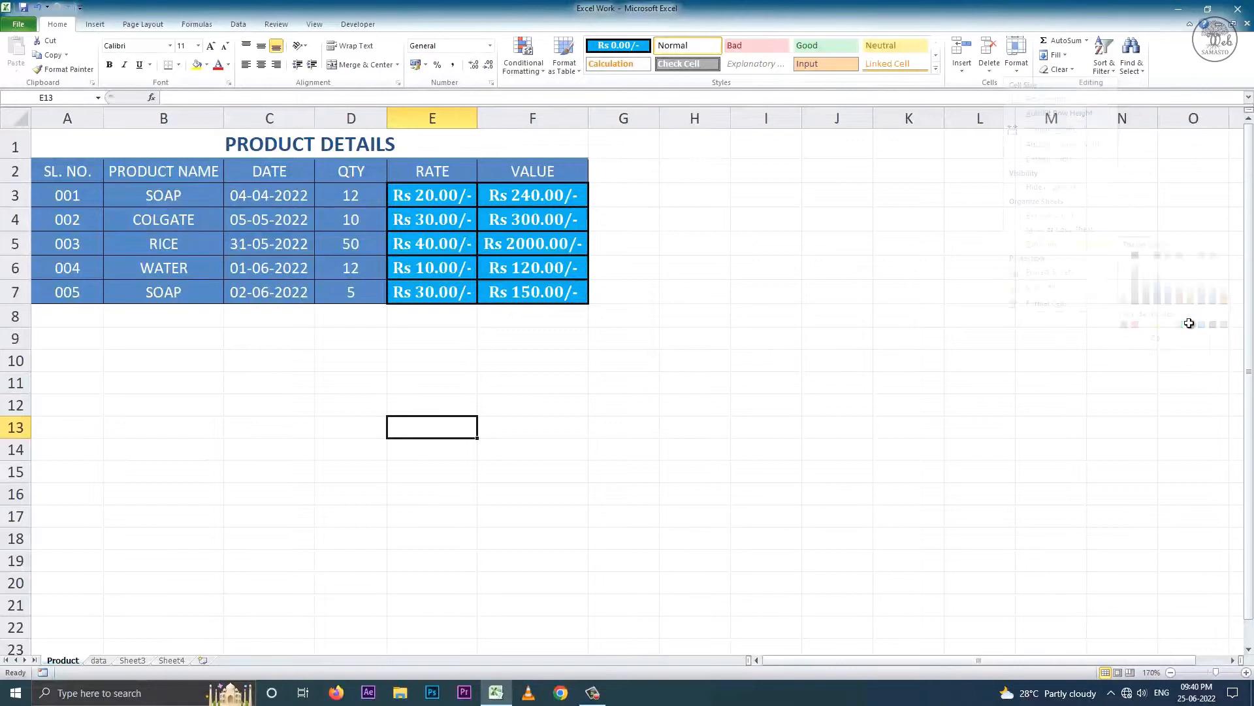
pyautogui.click(99, 660)
pyautogui.click(75, 660)
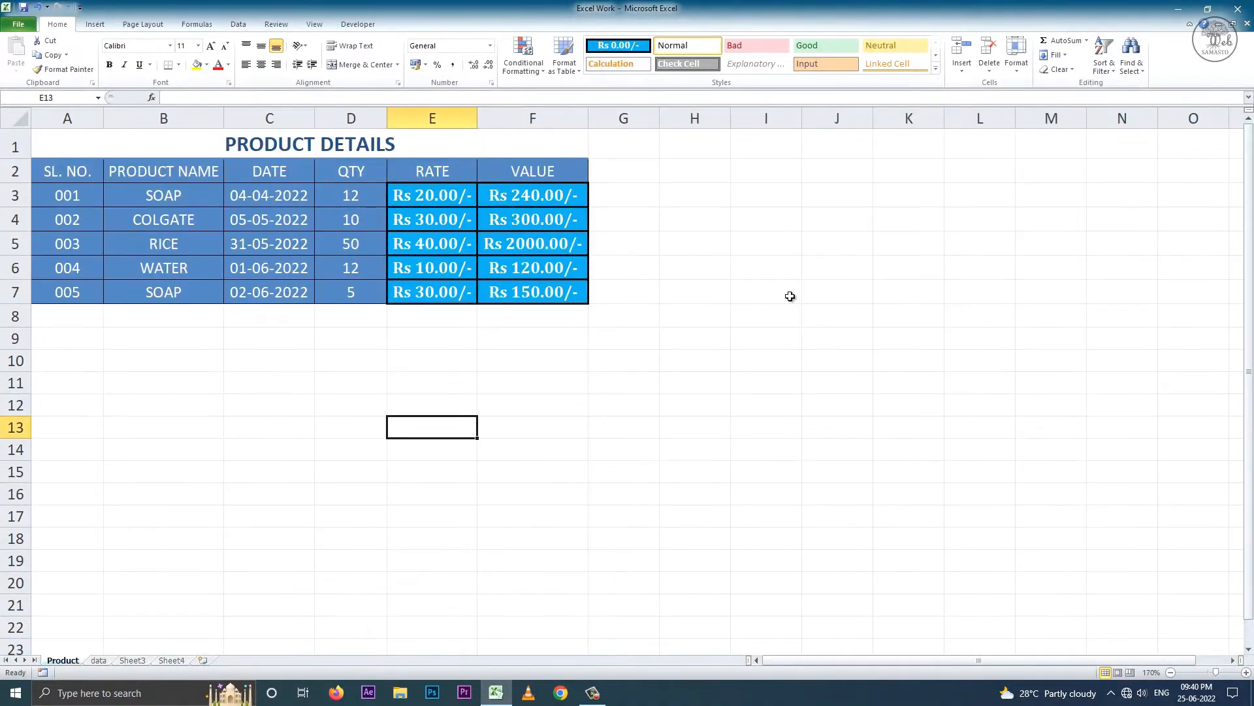
pyautogui.click(1017, 57)
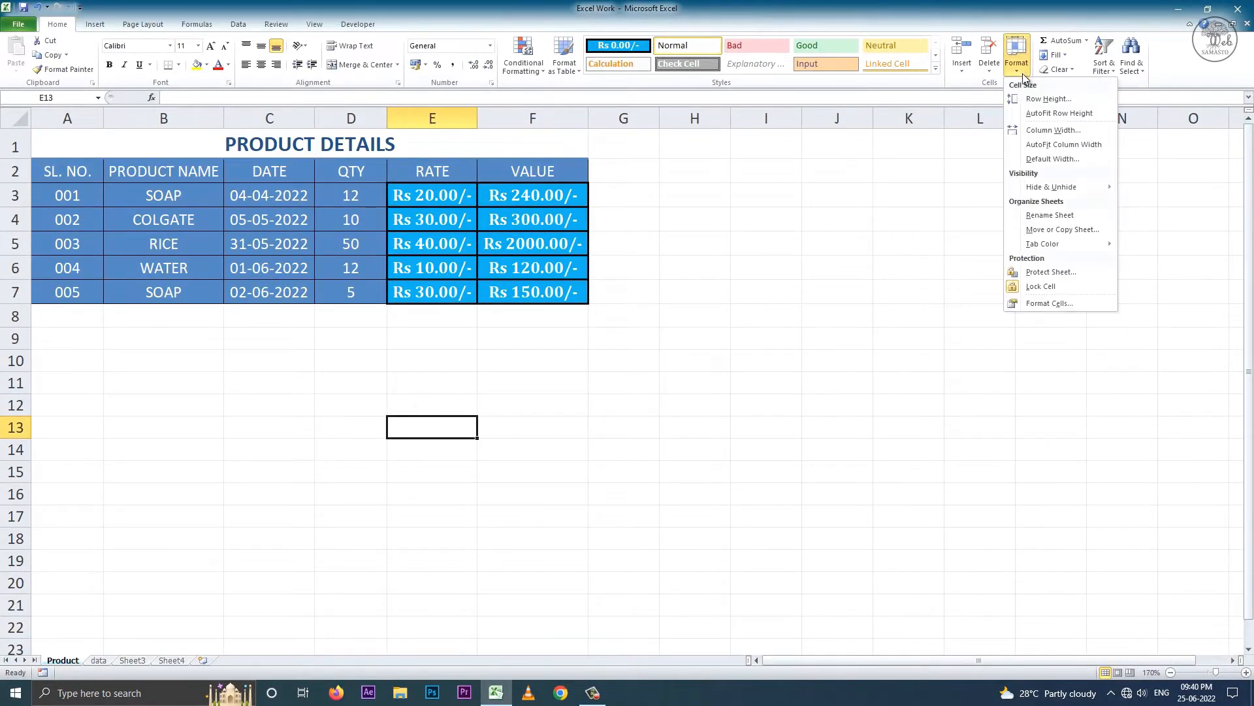
pyautogui.click(1052, 273)
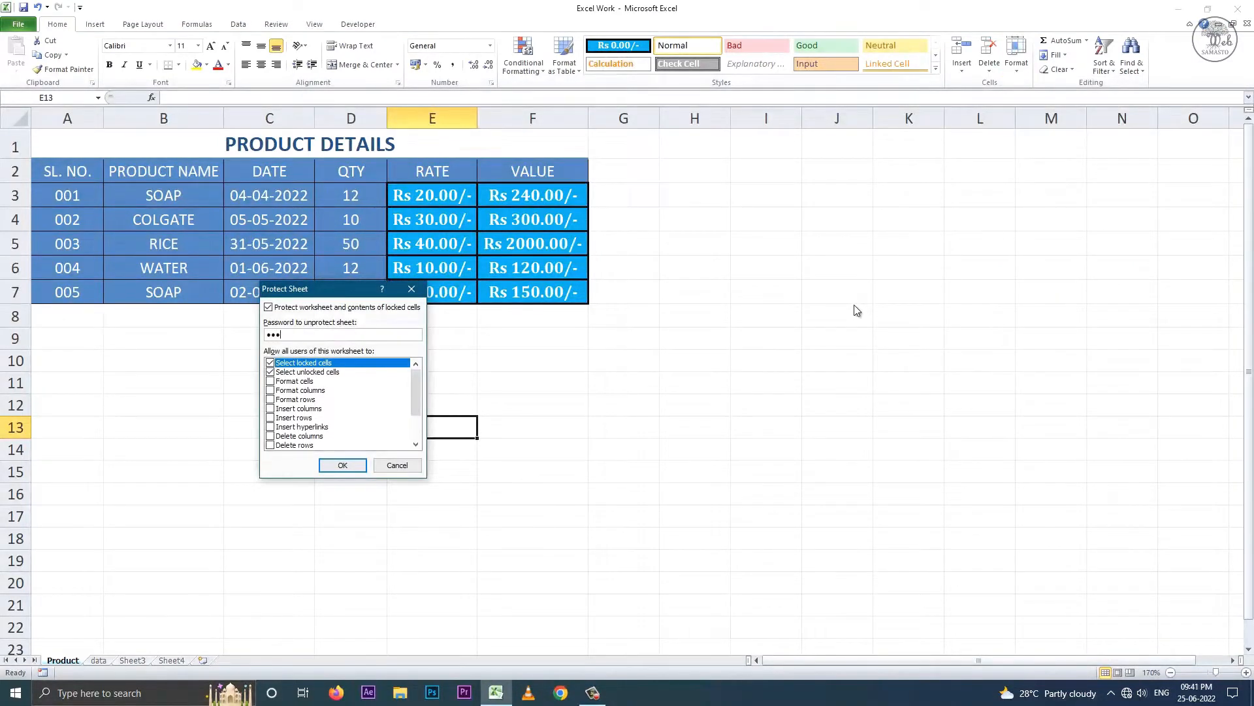
pyautogui.click(357, 464)
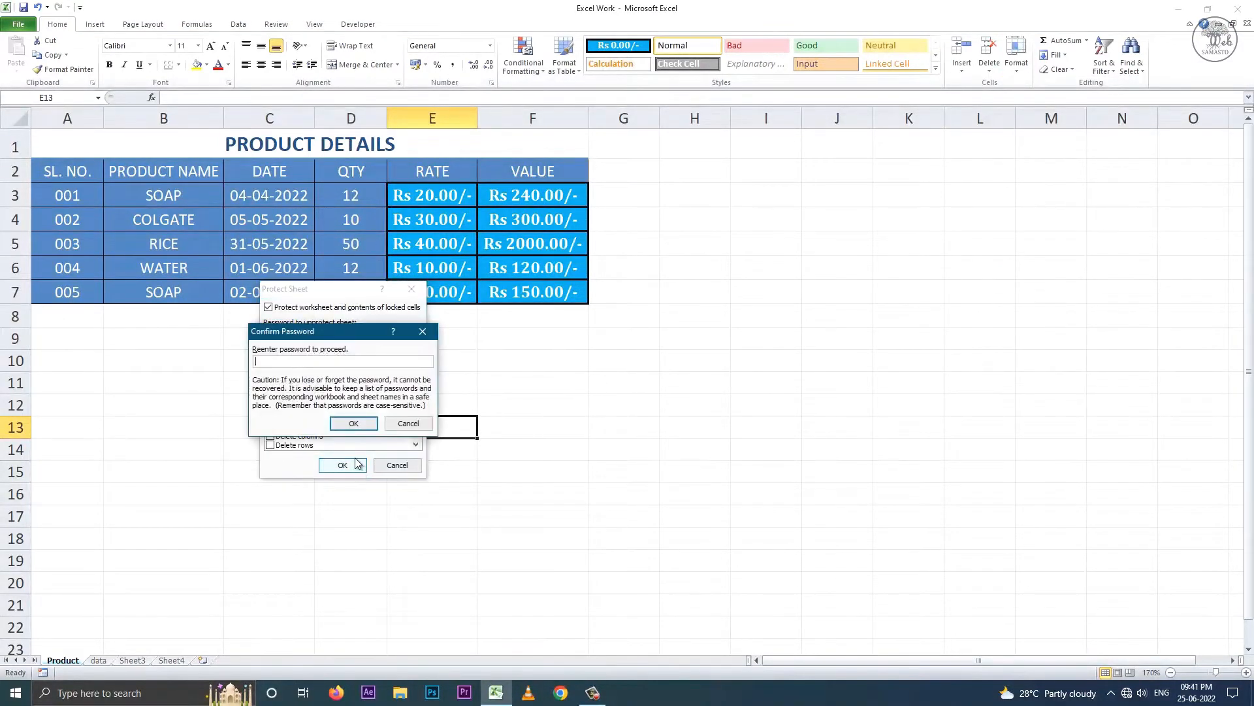
pyautogui.click(368, 423)
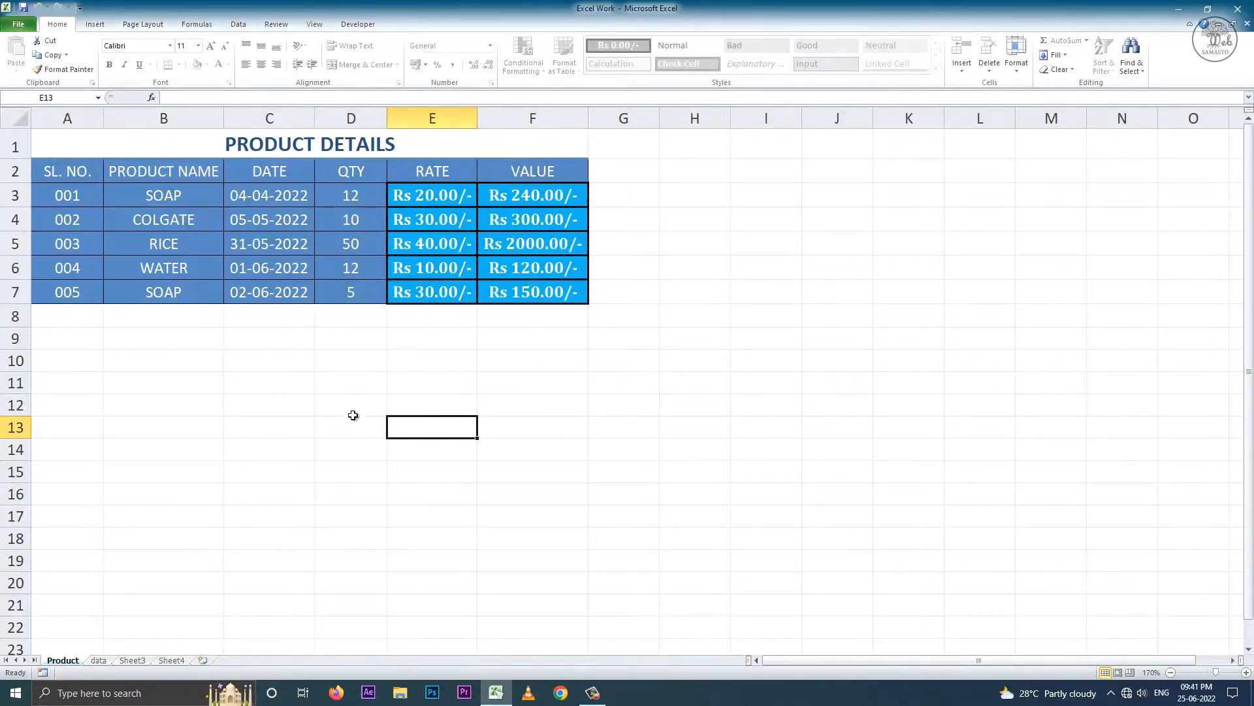
pyautogui.doubleClick(339, 278)
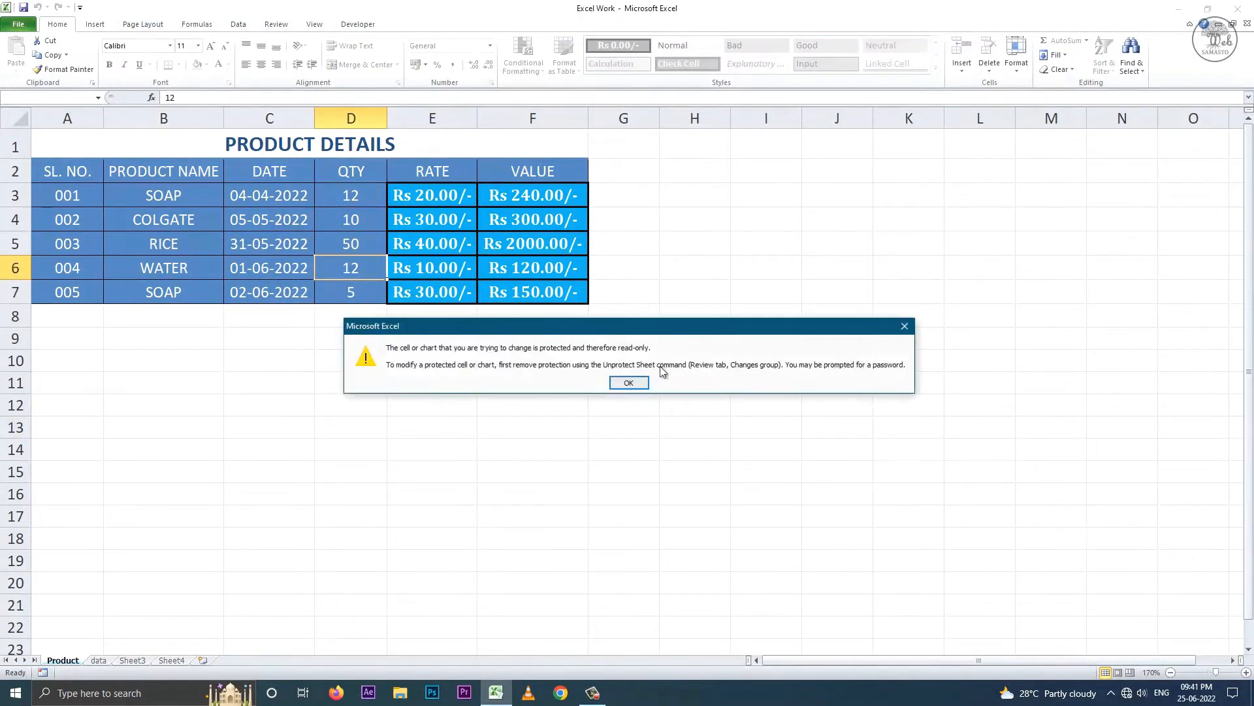
pyautogui.click(639, 380)
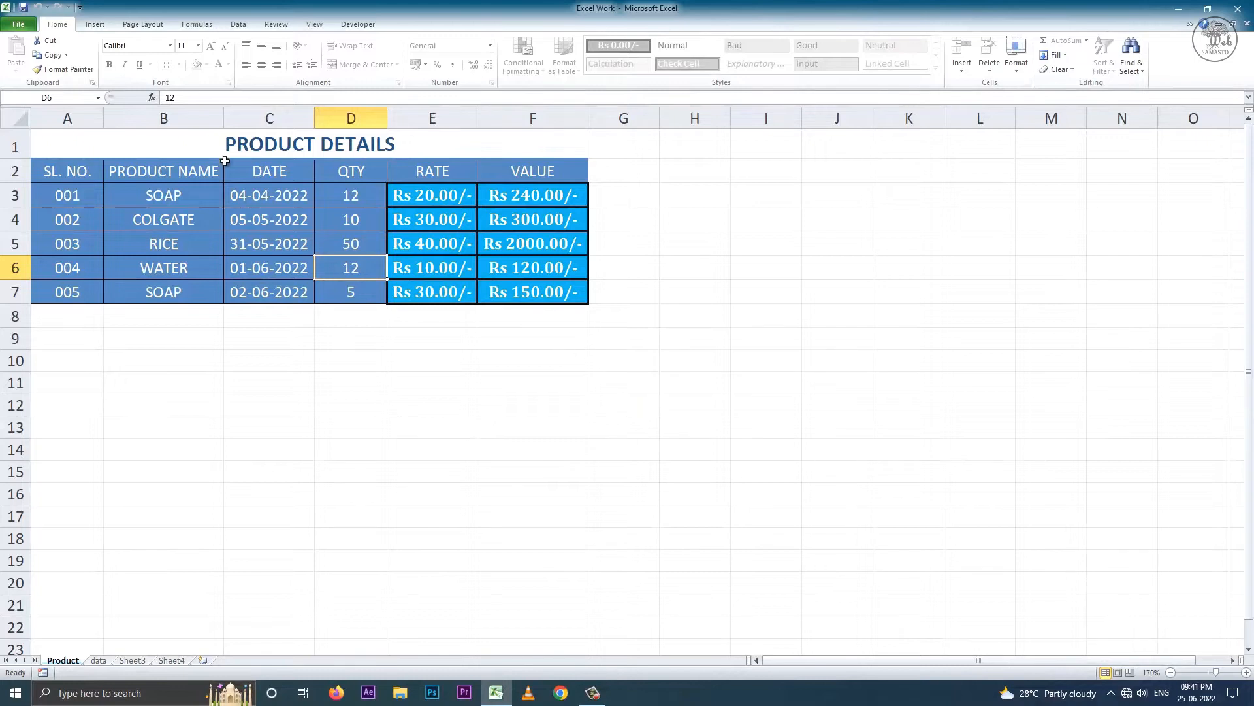
pyautogui.doubleClick(628, 373)
pyautogui.click(632, 376)
pyautogui.click(1024, 76)
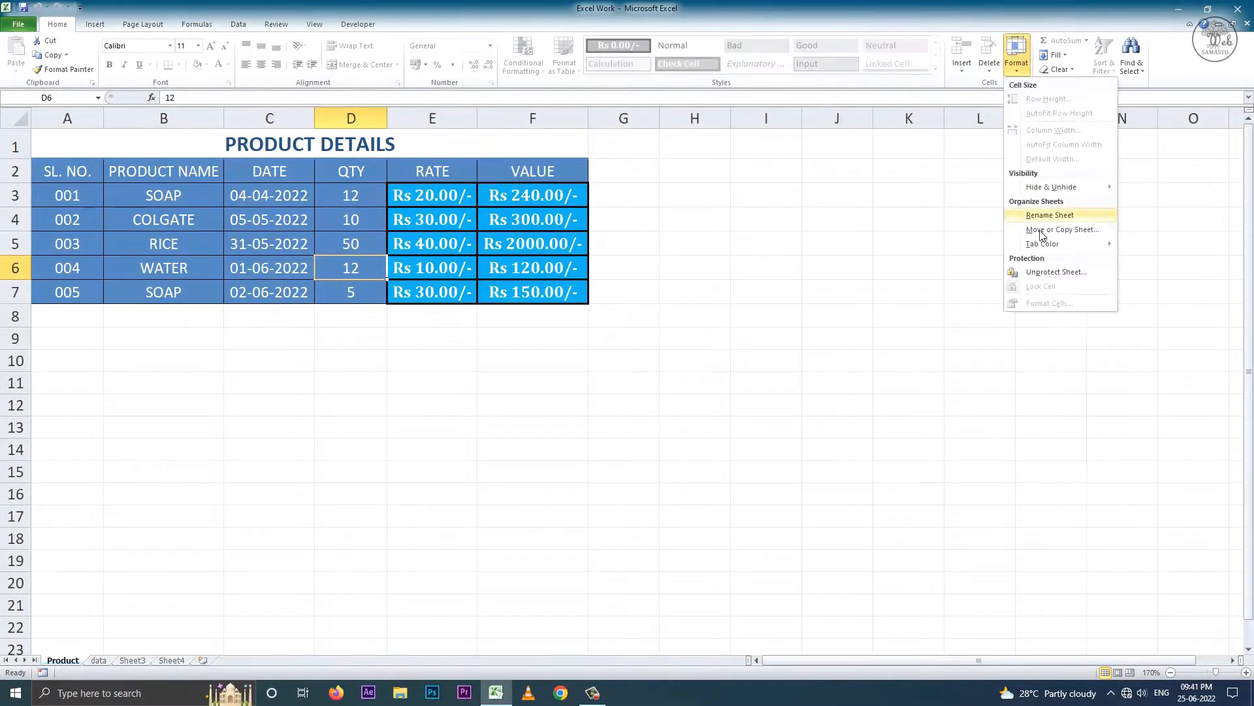
pyautogui.click(1049, 273)
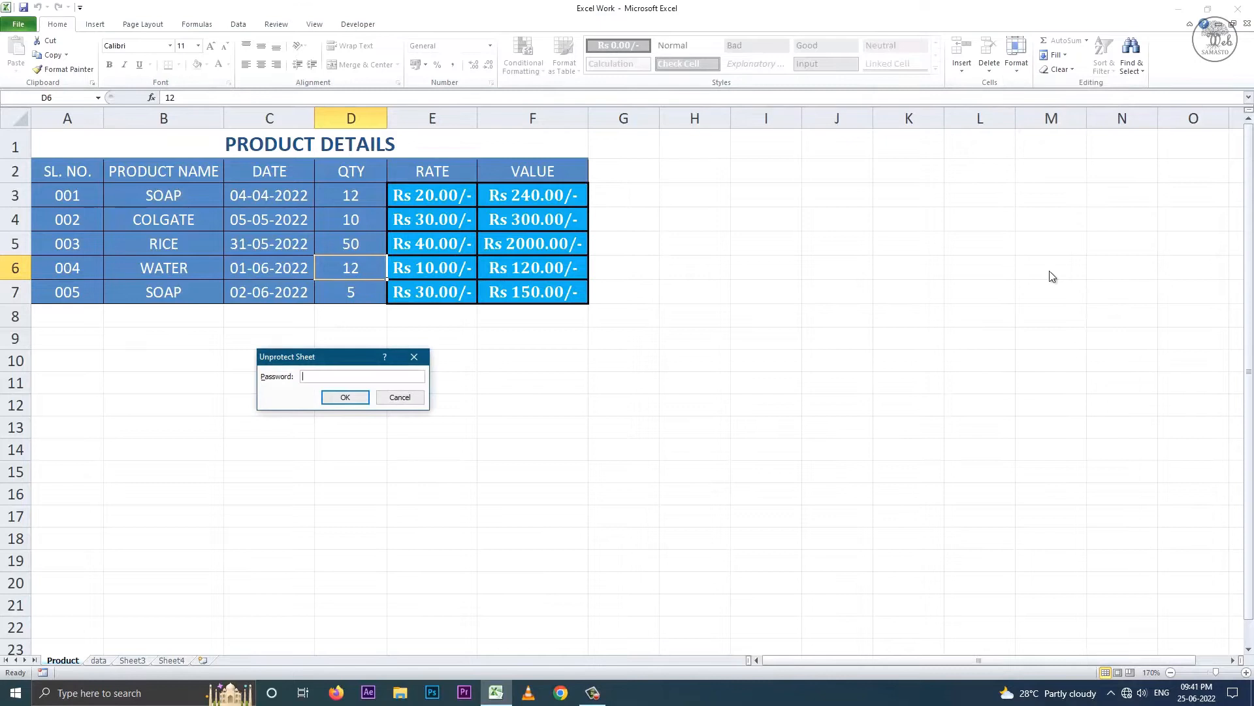
pyautogui.click(363, 404)
pyautogui.click(215, 178)
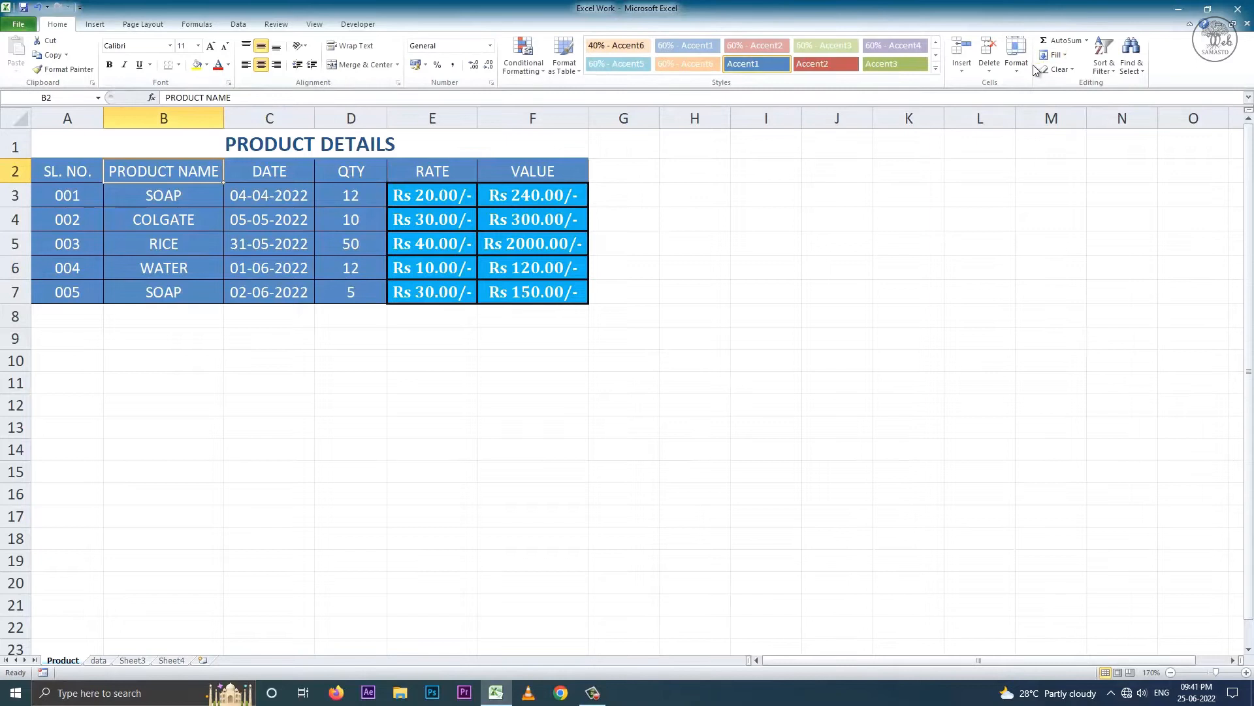
# - Unlock cell B2 and protect the Product sheet with a password
pyautogui.click(1017, 55)
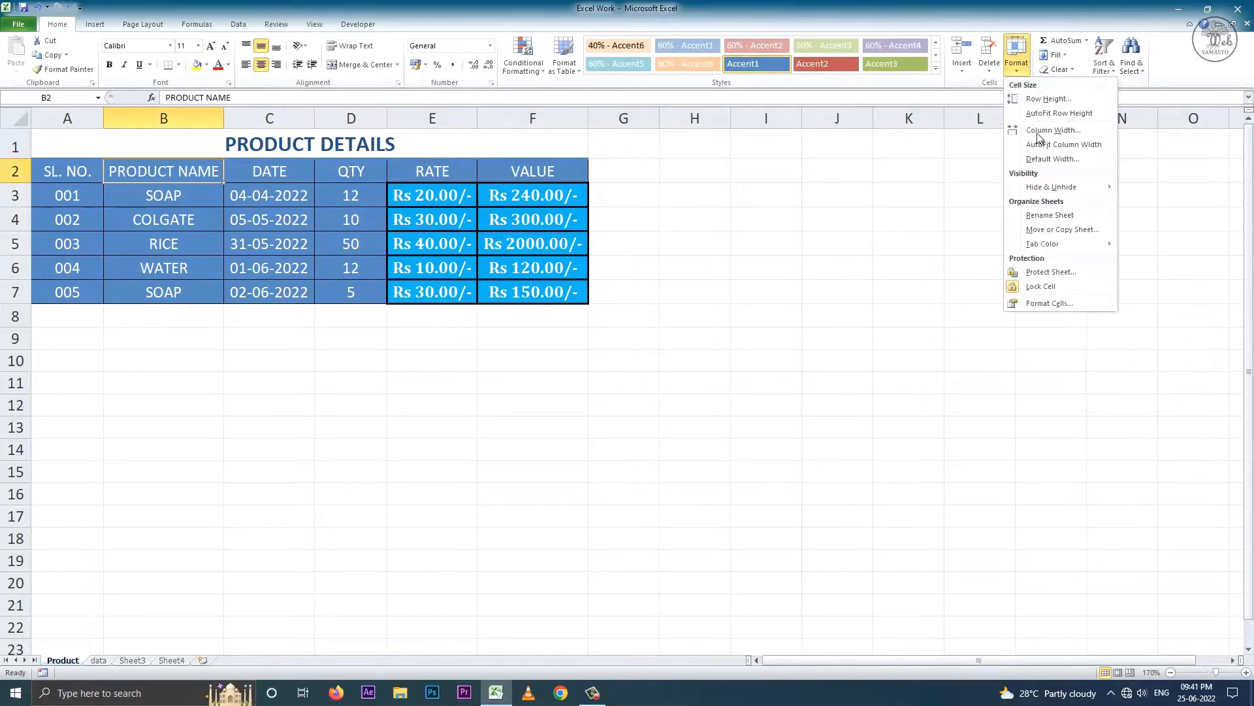
pyautogui.click(1057, 286)
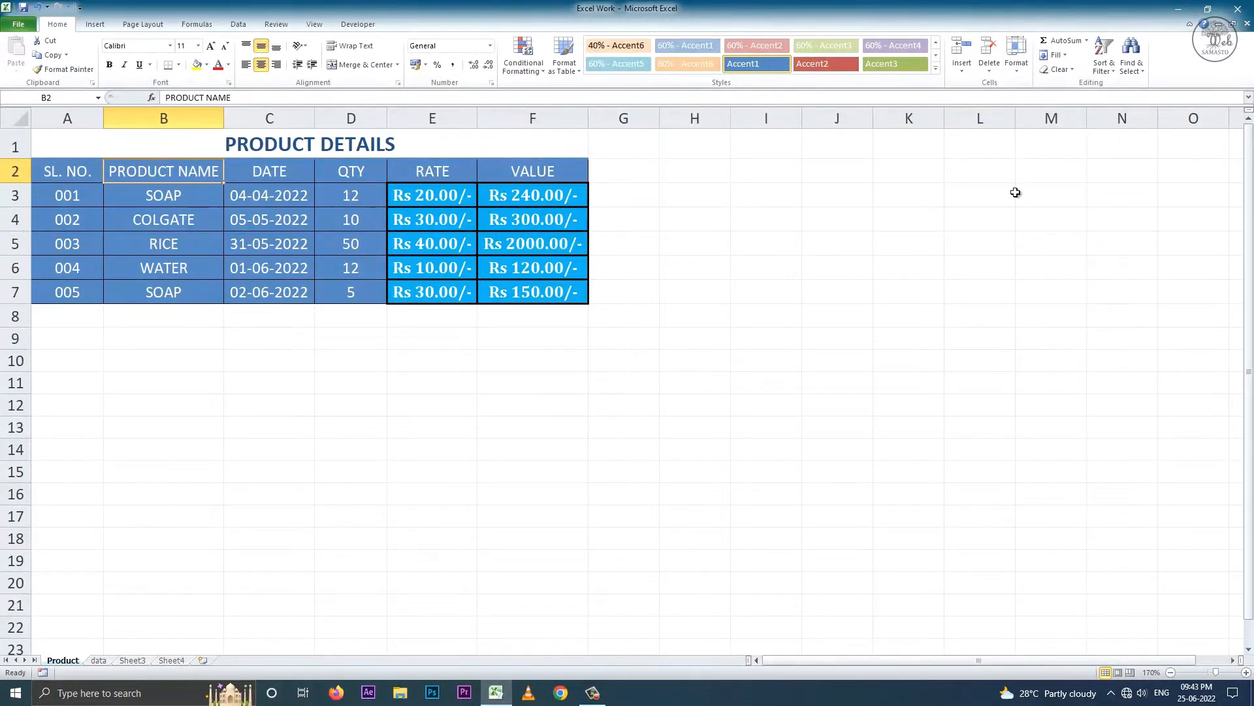
pyautogui.click(1017, 55)
pyautogui.click(1052, 275)
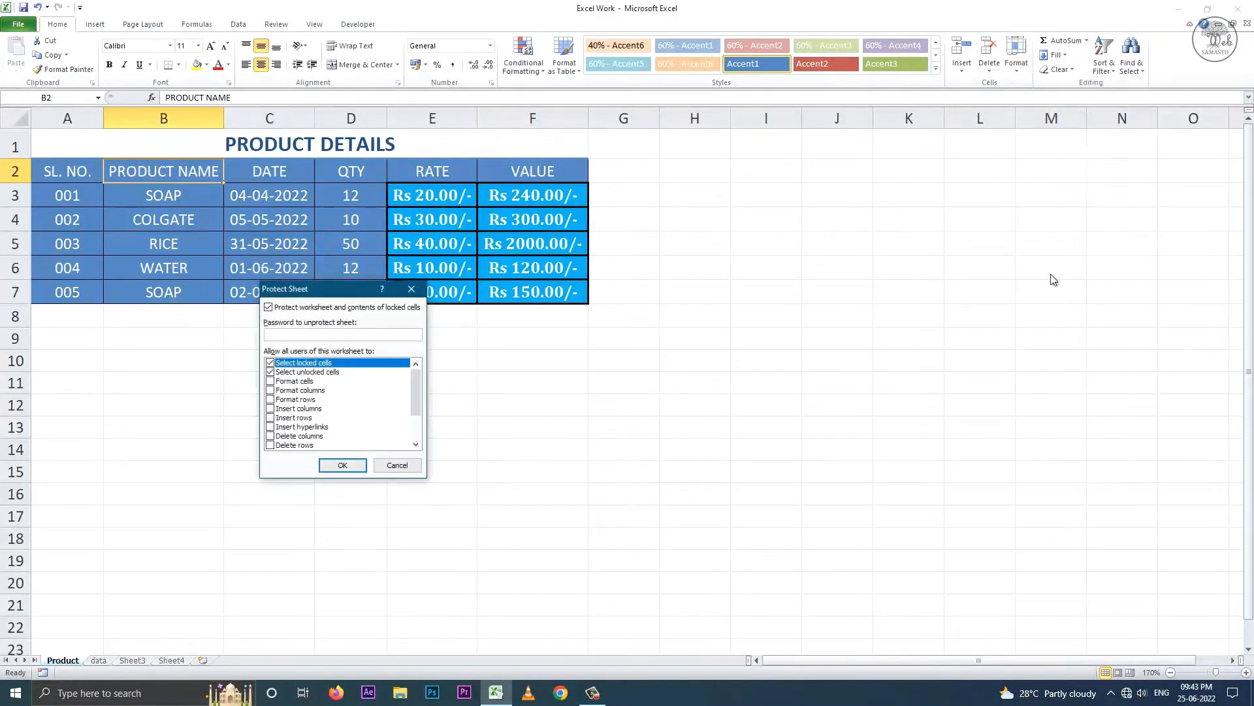
pyautogui.press('Return')
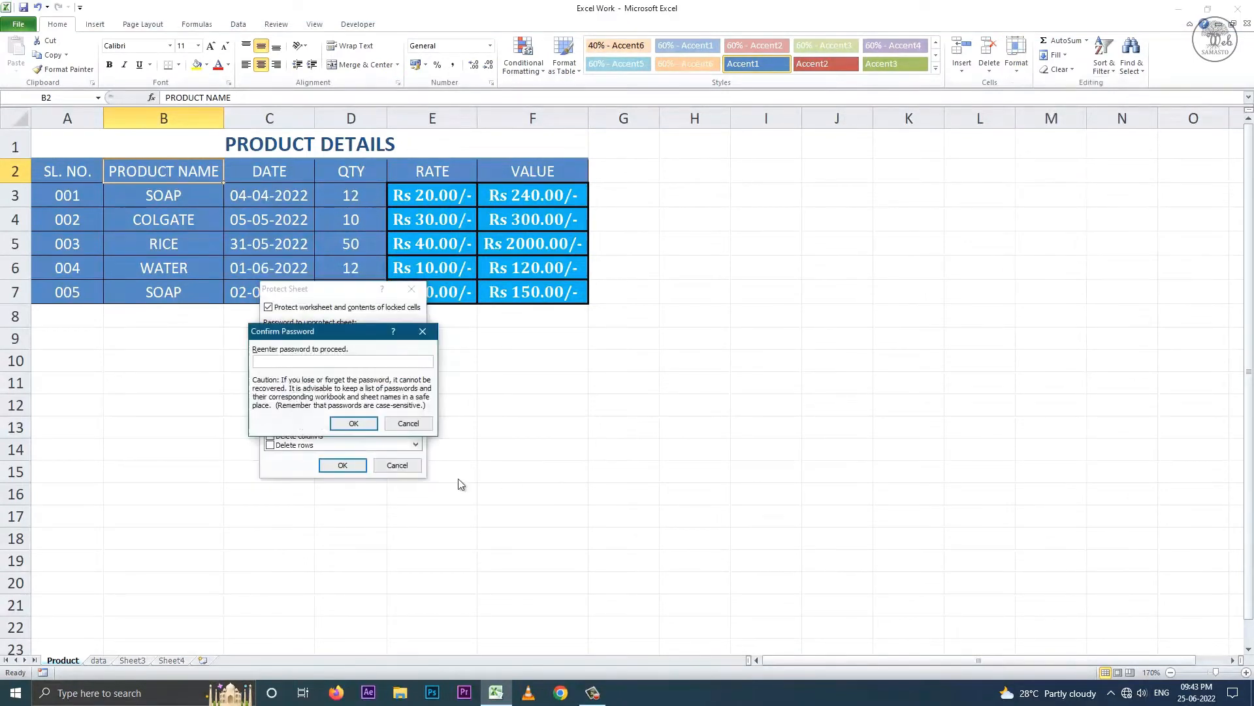
pyautogui.click(368, 424)
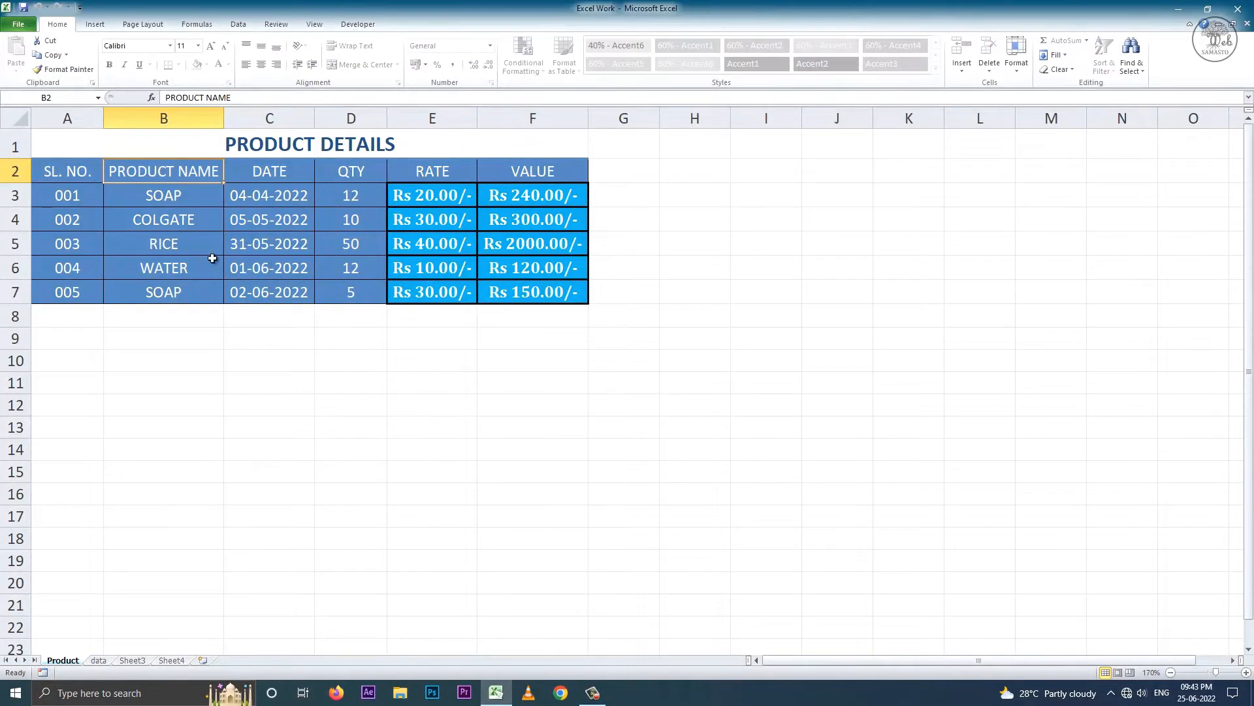
# - Confirm B3 is locked, and shorten the unlocked B2 header to PRODUCT
pyautogui.doubleClick(174, 201)
pyautogui.click(628, 380)
pyautogui.doubleClick(196, 171)
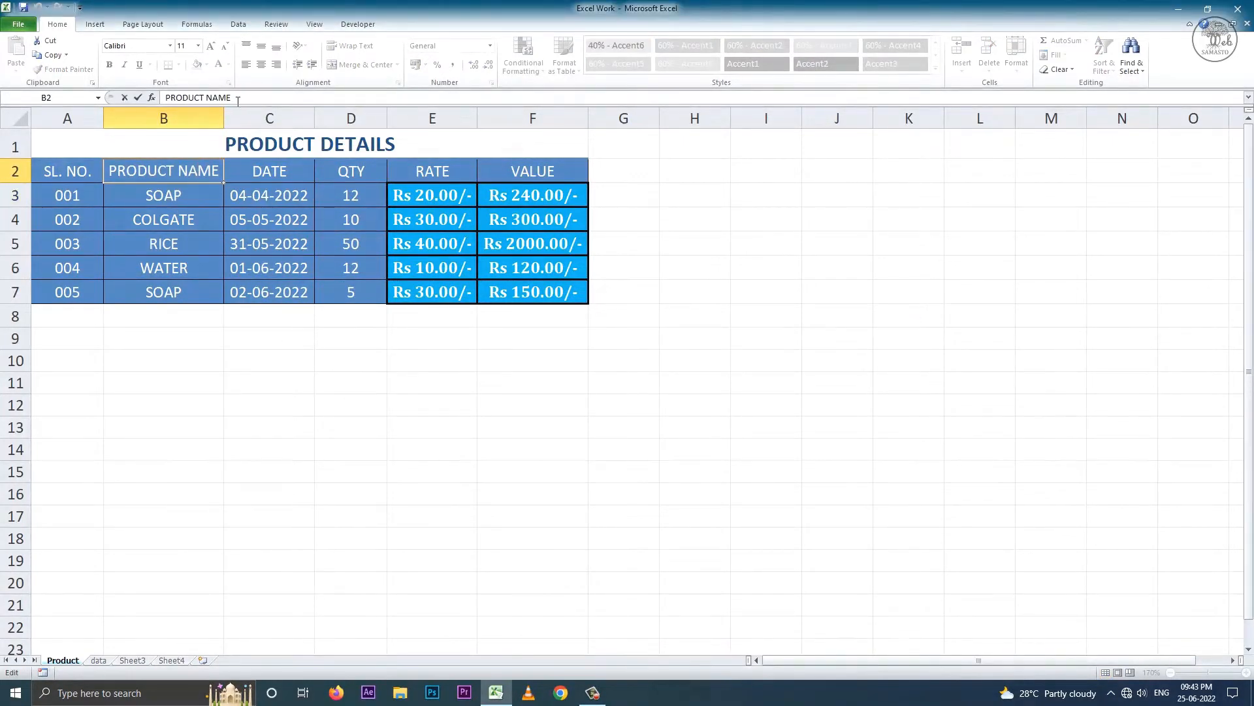
pyautogui.press('BackSpace')
pyautogui.press('BackSpace')
pyautogui.press('BackSpace')
pyautogui.press('BackSpace')
pyautogui.press('BackSpace')
pyautogui.click(196, 226)
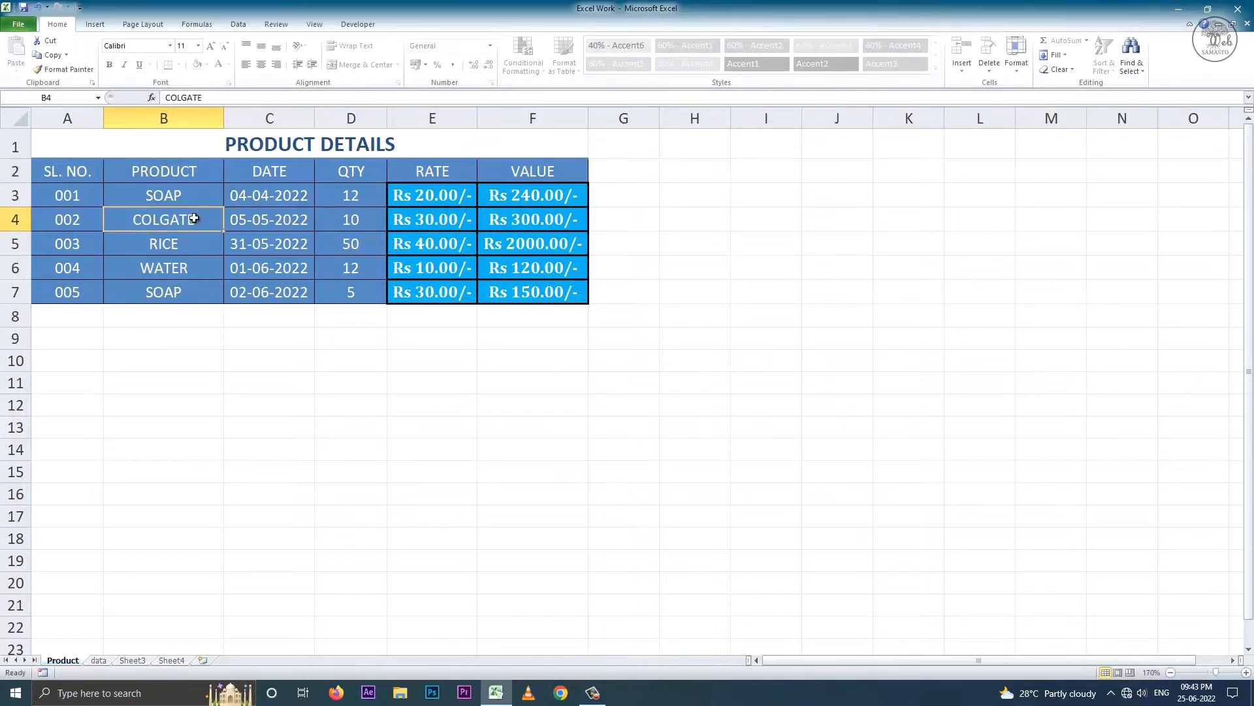
# - Confirm B3 is still locked, and restore the B2 header to PRODUCT NAME
pyautogui.doubleClick(188, 198)
pyautogui.click(621, 381)
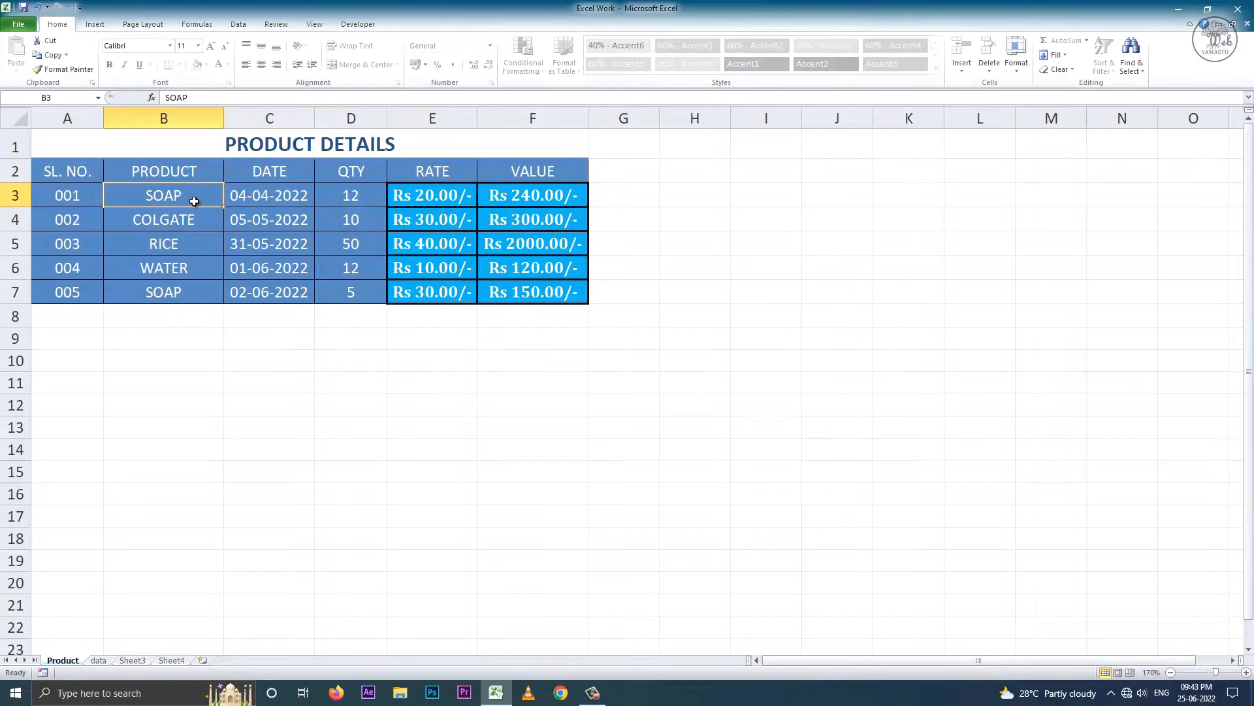
pyautogui.doubleClick(196, 171)
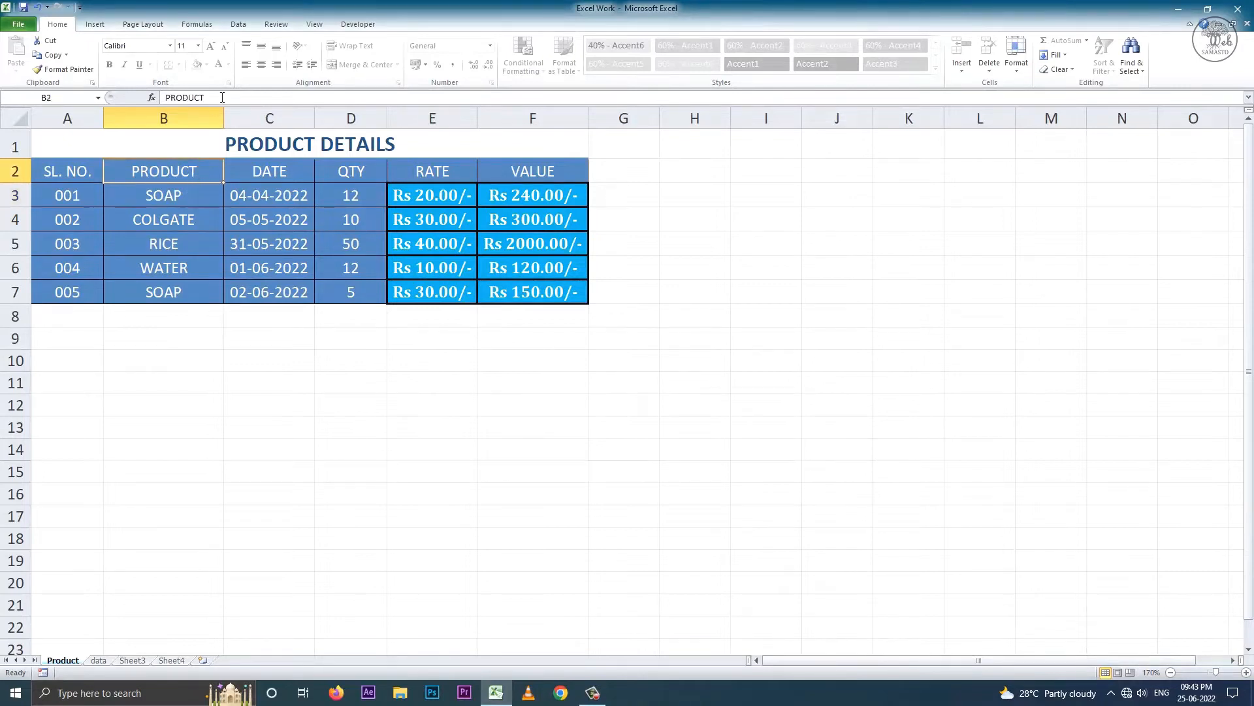
pyautogui.write('NAME')
pyautogui.click(185, 246)
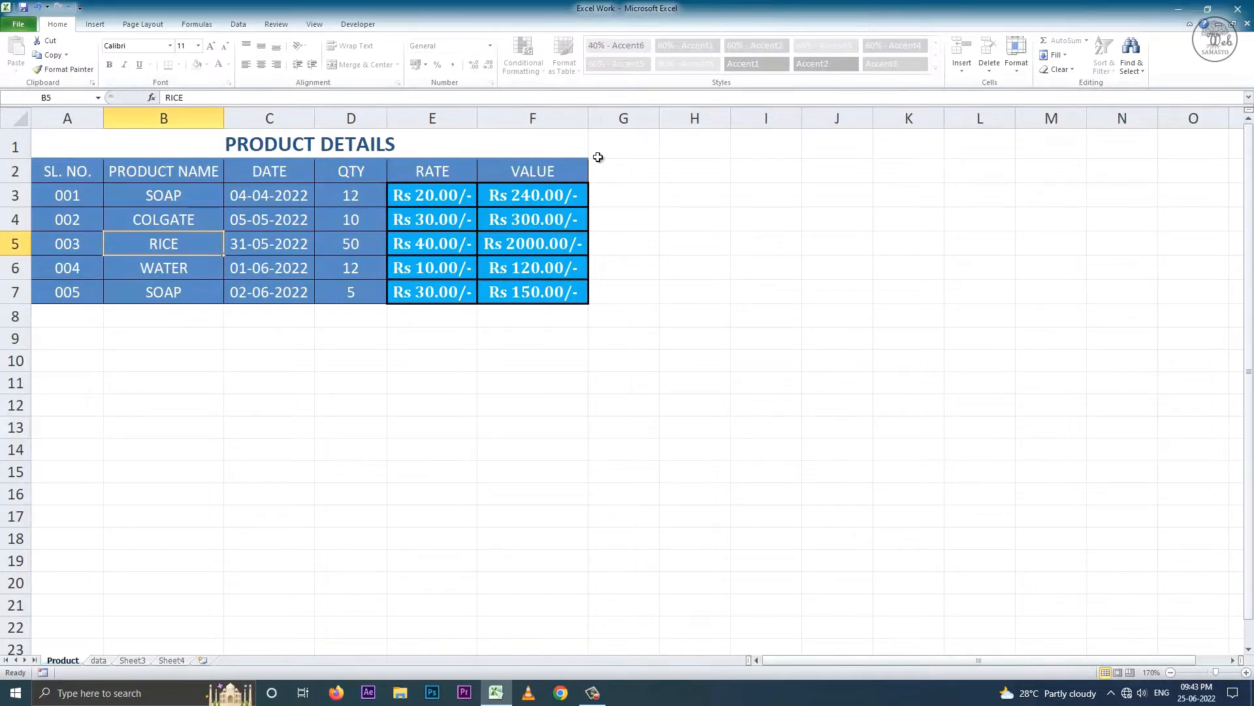
# - Unprotect the sheet with its password, then open and close Format Cells
pyautogui.click(1017, 62)
pyautogui.click(1052, 271)
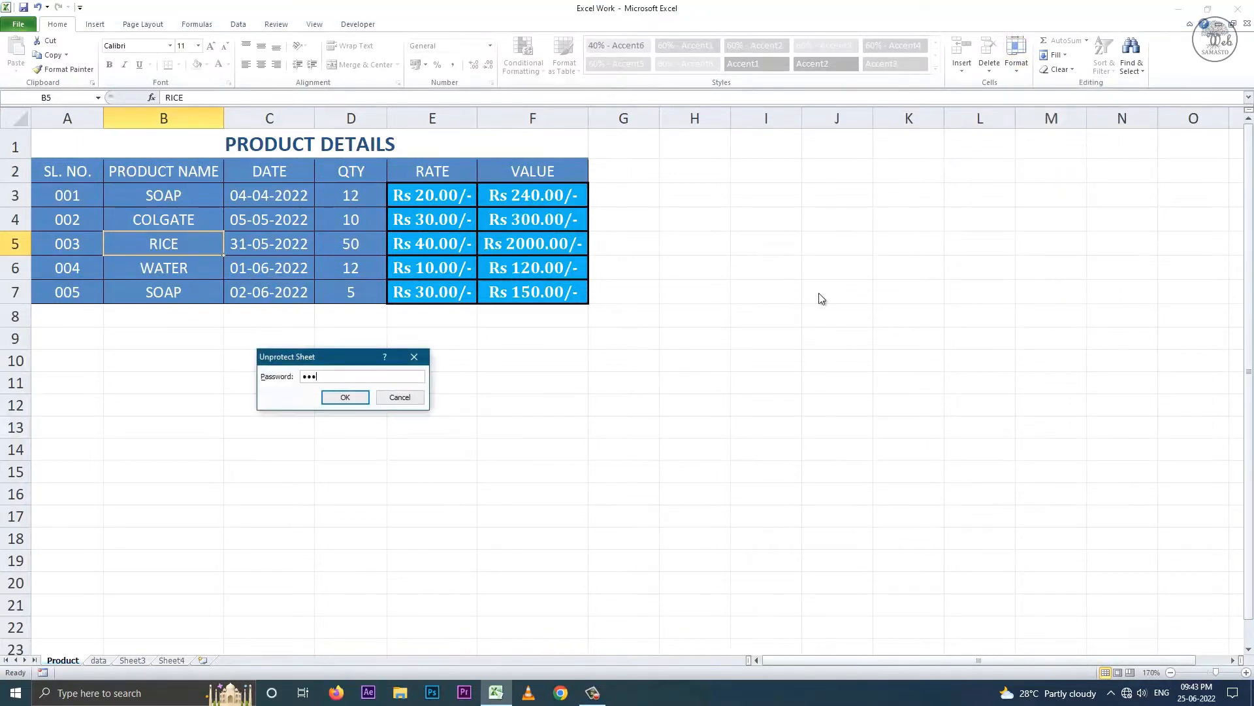
pyautogui.click(359, 397)
pyautogui.click(1017, 59)
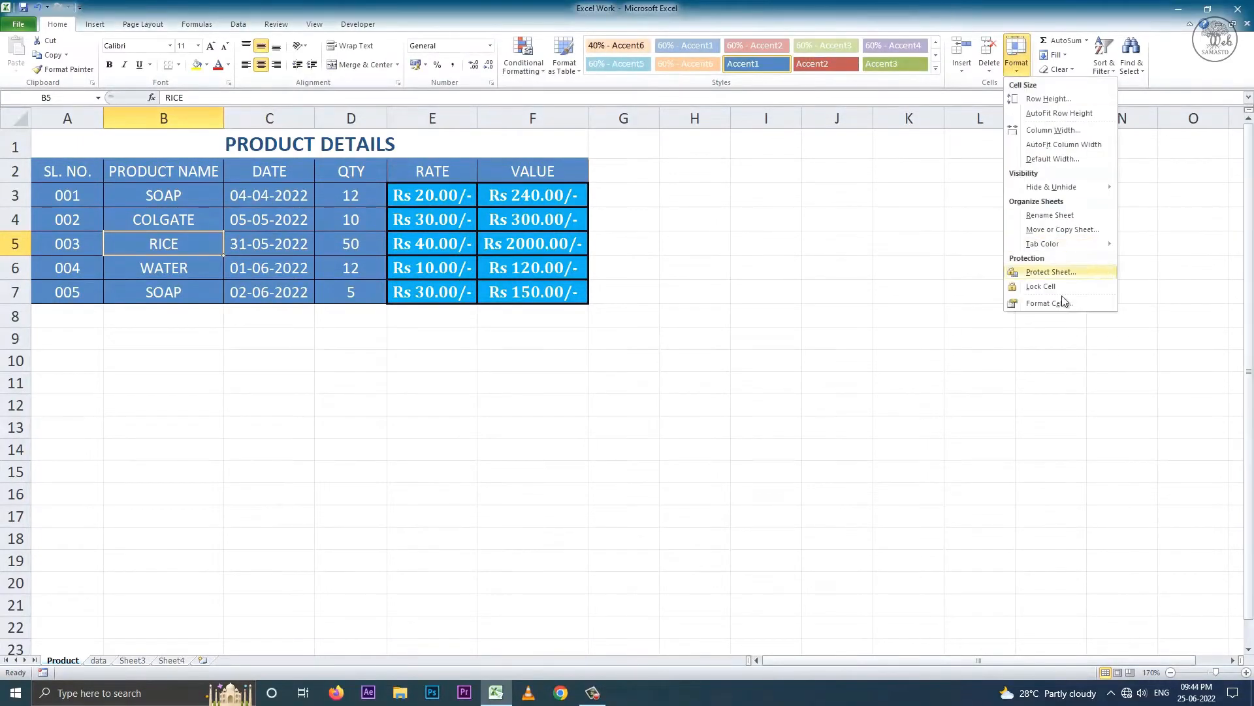
pyautogui.click(1063, 302)
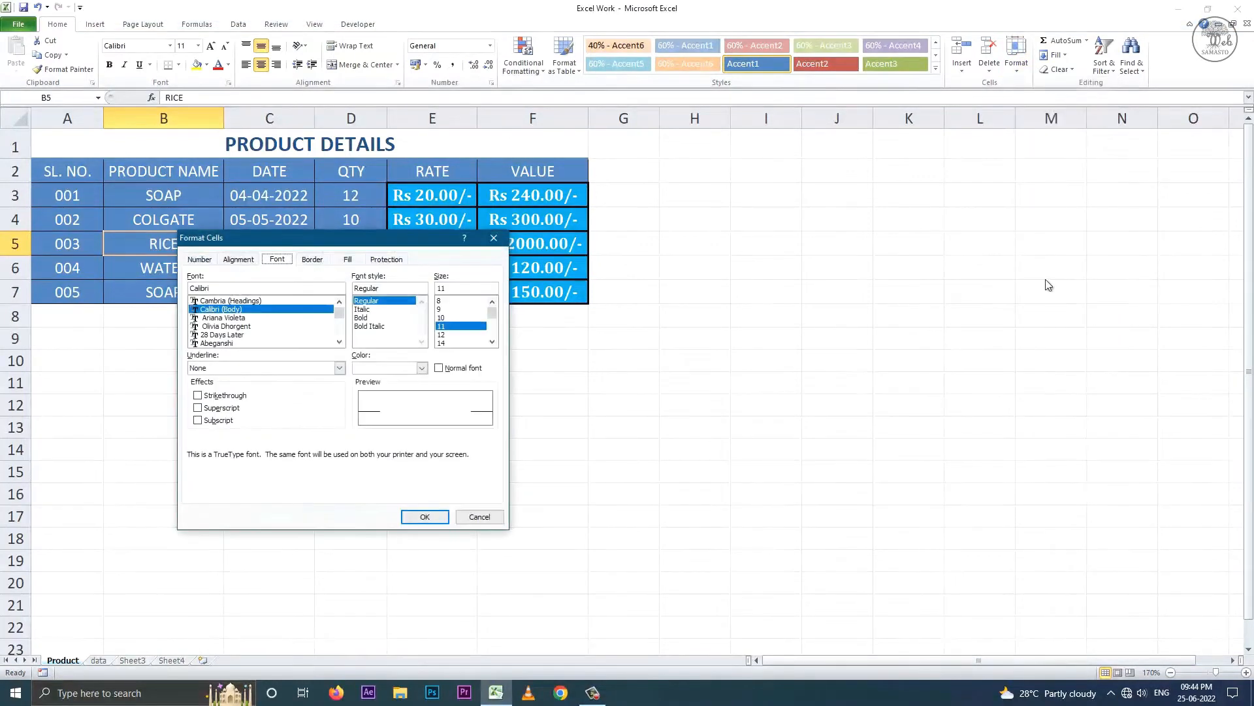
pyautogui.click(494, 238)
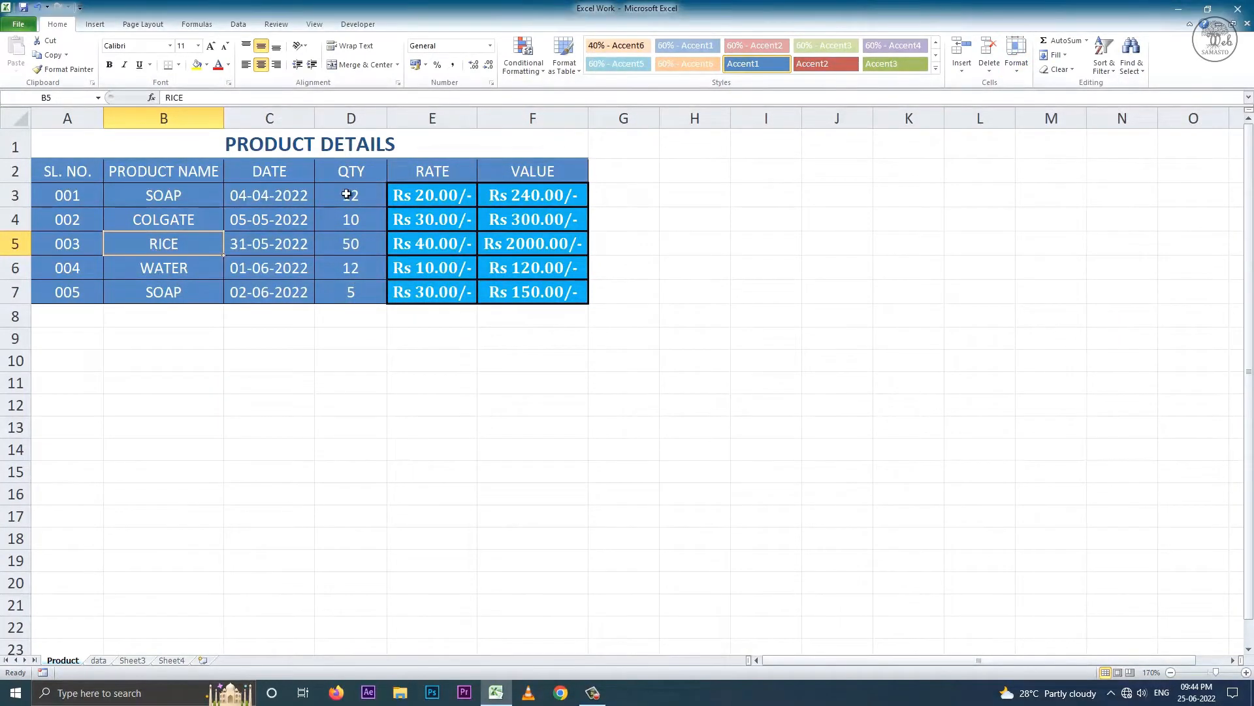
pyautogui.moveTo(347, 194); pyautogui.dragTo(347, 292)
pyautogui.click(1086, 41)
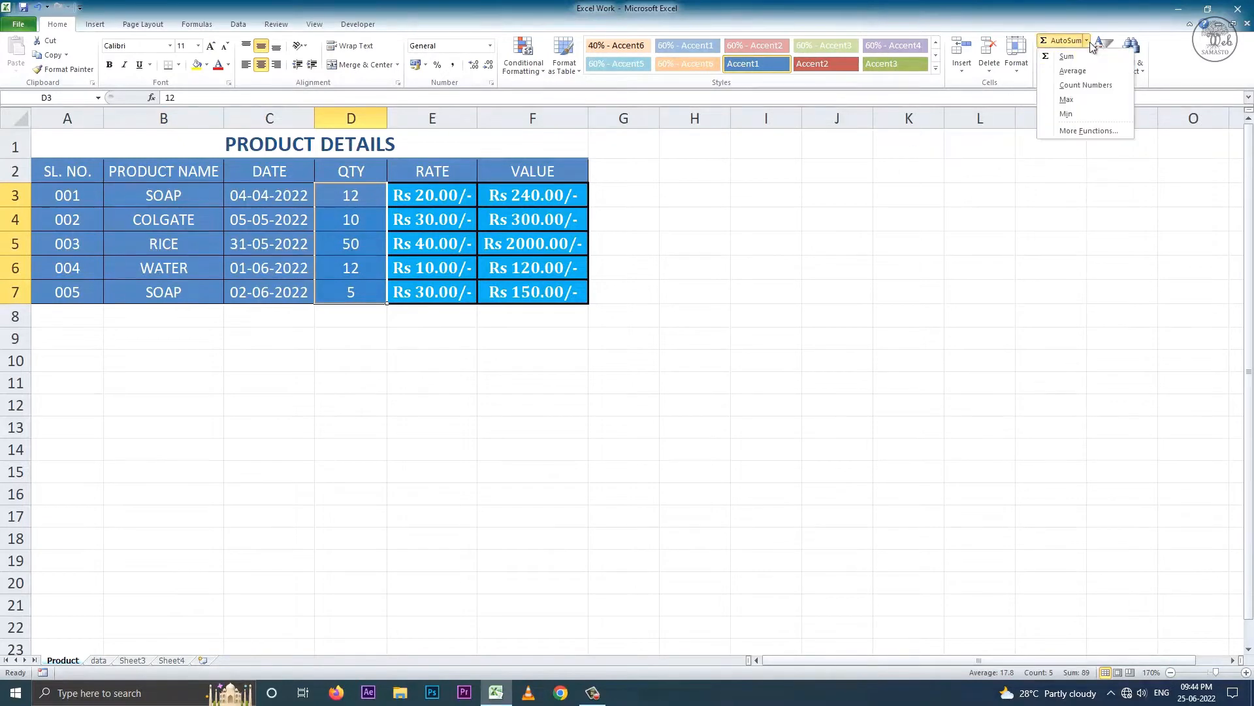
pyautogui.click(1078, 57)
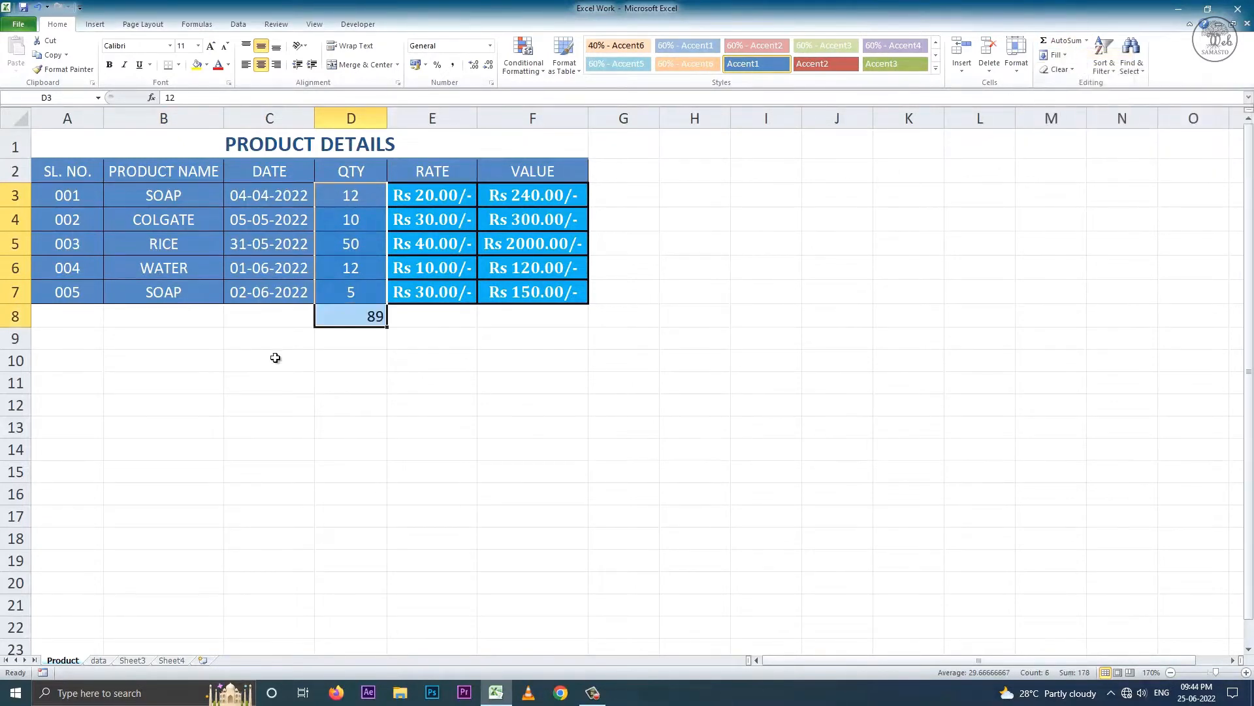
pyautogui.click(363, 318)
pyautogui.moveTo(364, 196); pyautogui.dragTo(353, 292)
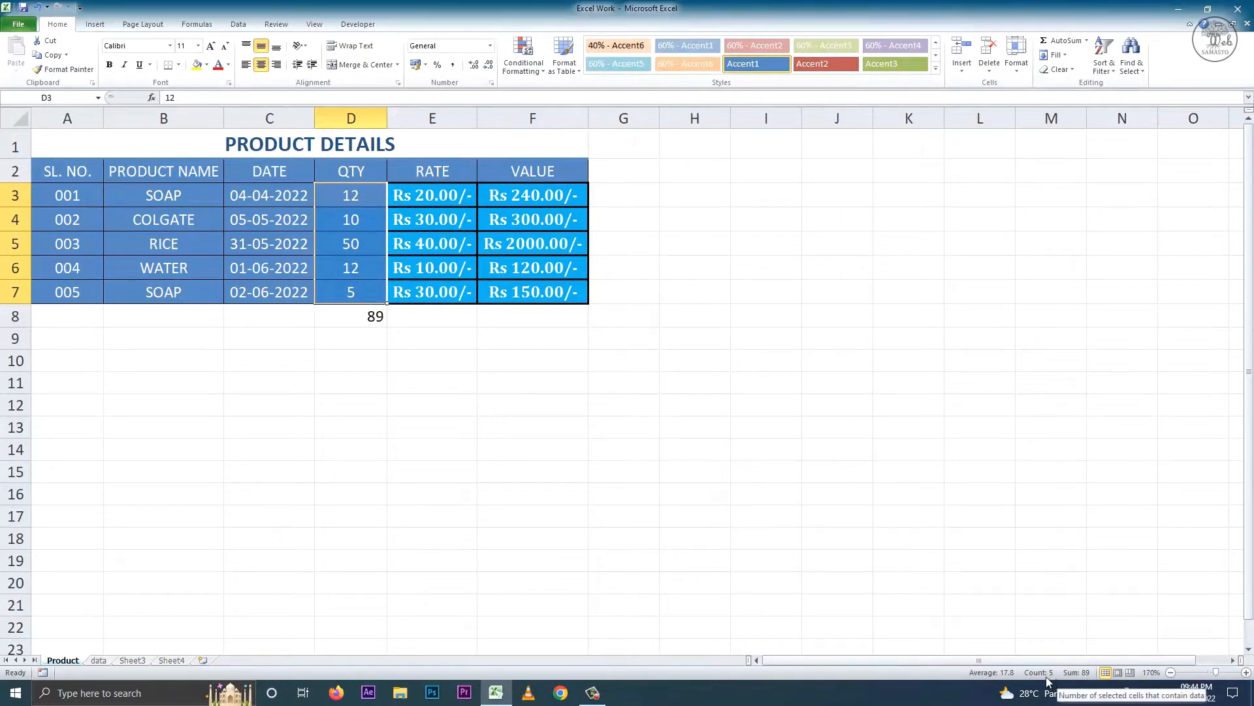
pyautogui.click(367, 316)
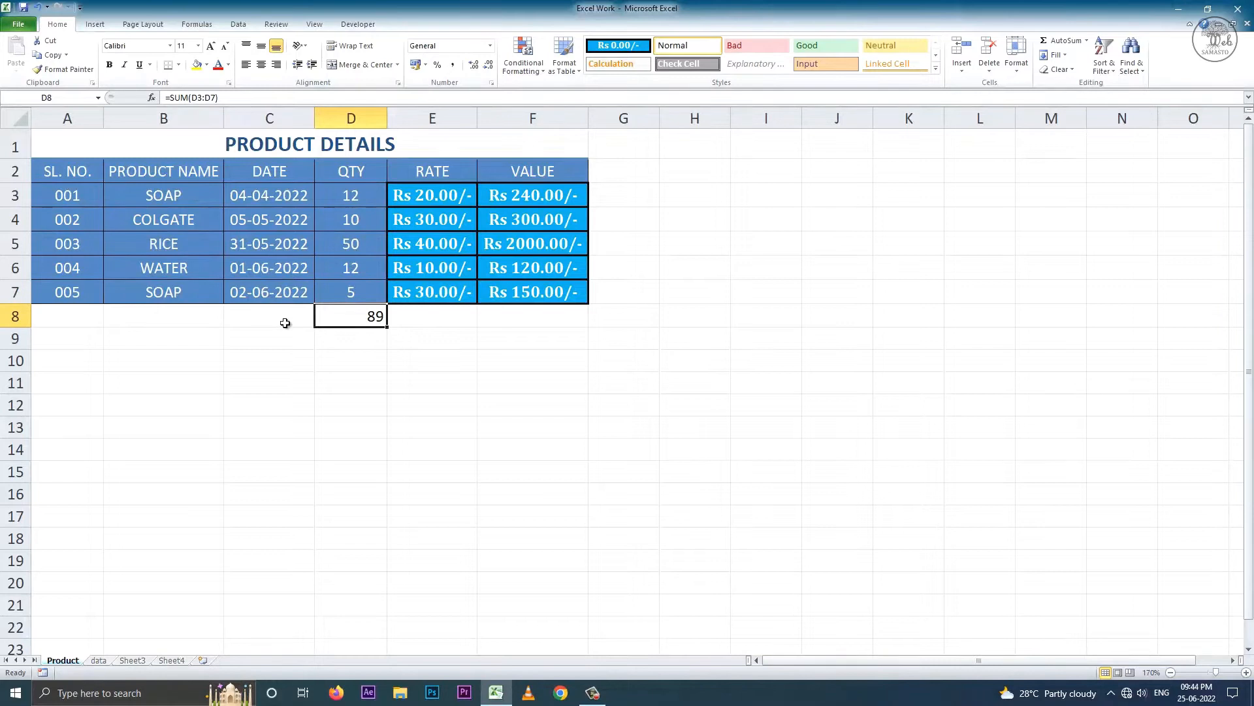
pyautogui.hotkey('ctrl', 'z')
pyautogui.press('Up')
pyautogui.press('Up')
pyautogui.press('Up')
pyautogui.press('Up')
pyautogui.press('Up')
pyautogui.hotkey('shift', 'Down')
pyautogui.hotkey('shift', 'Down')
pyautogui.hotkey('shift', 'Down')
pyautogui.hotkey('shift', 'Down')
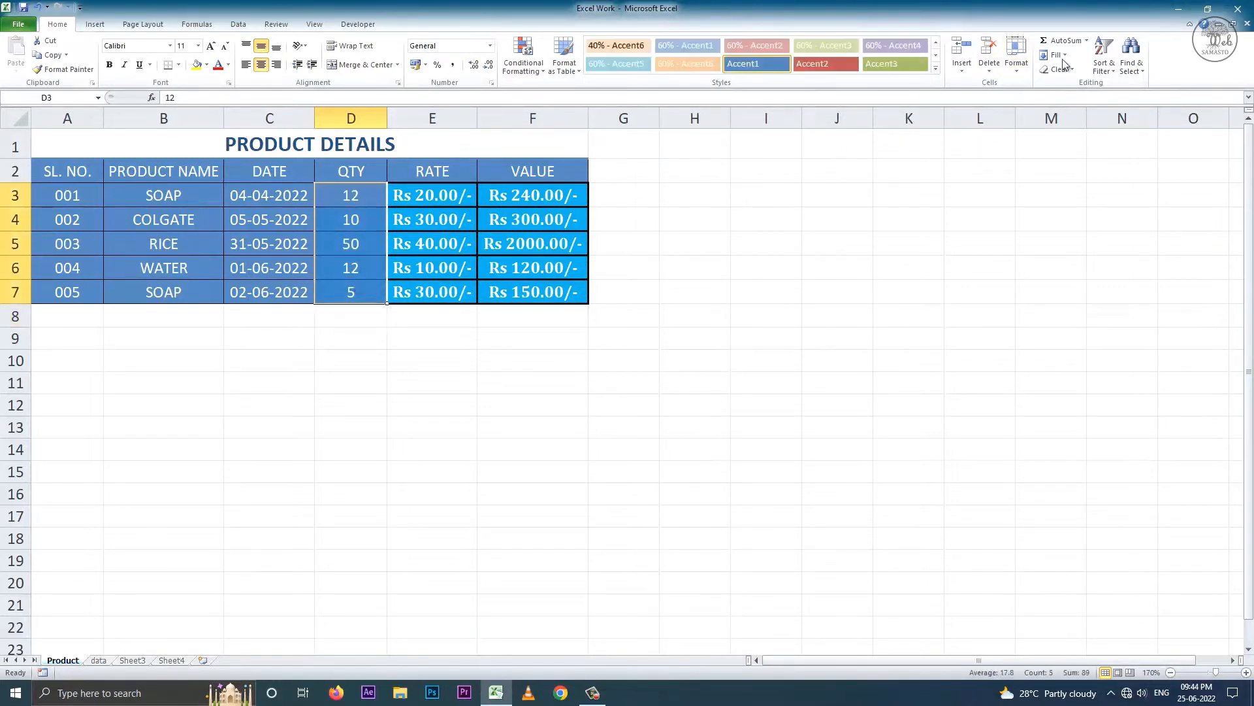
pyautogui.click(1085, 42)
pyautogui.click(1062, 68)
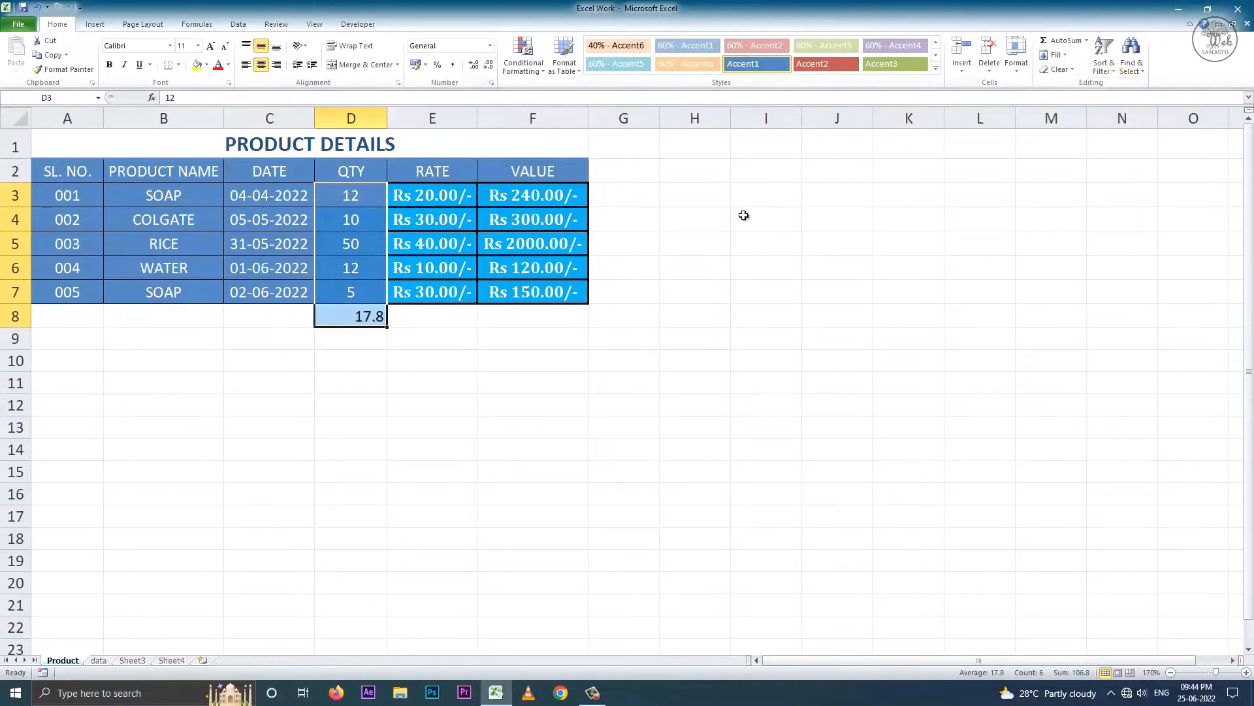
pyautogui.click(373, 318)
pyautogui.hotkey('ctrl', 'z')
pyautogui.moveTo(351, 195); pyautogui.dragTo(360, 296)
pyautogui.click(1087, 41)
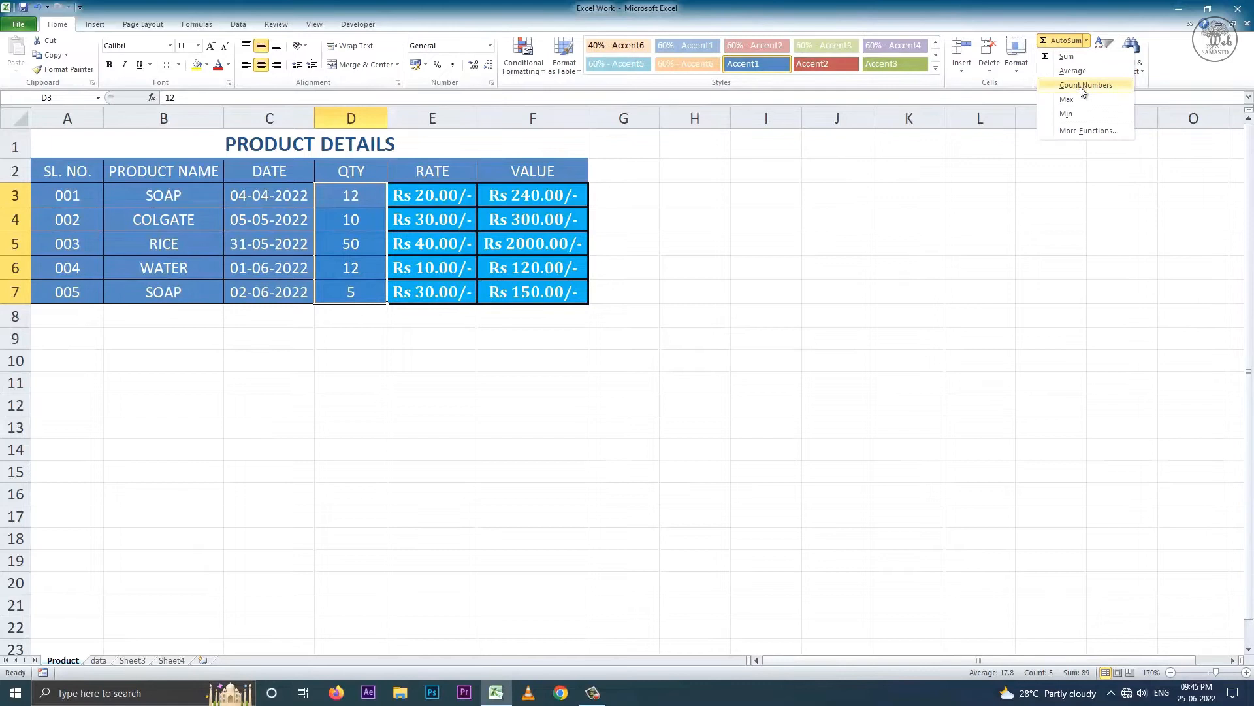
pyautogui.click(1083, 85)
pyautogui.click(360, 321)
pyautogui.hotkey('ctrl', 'z')
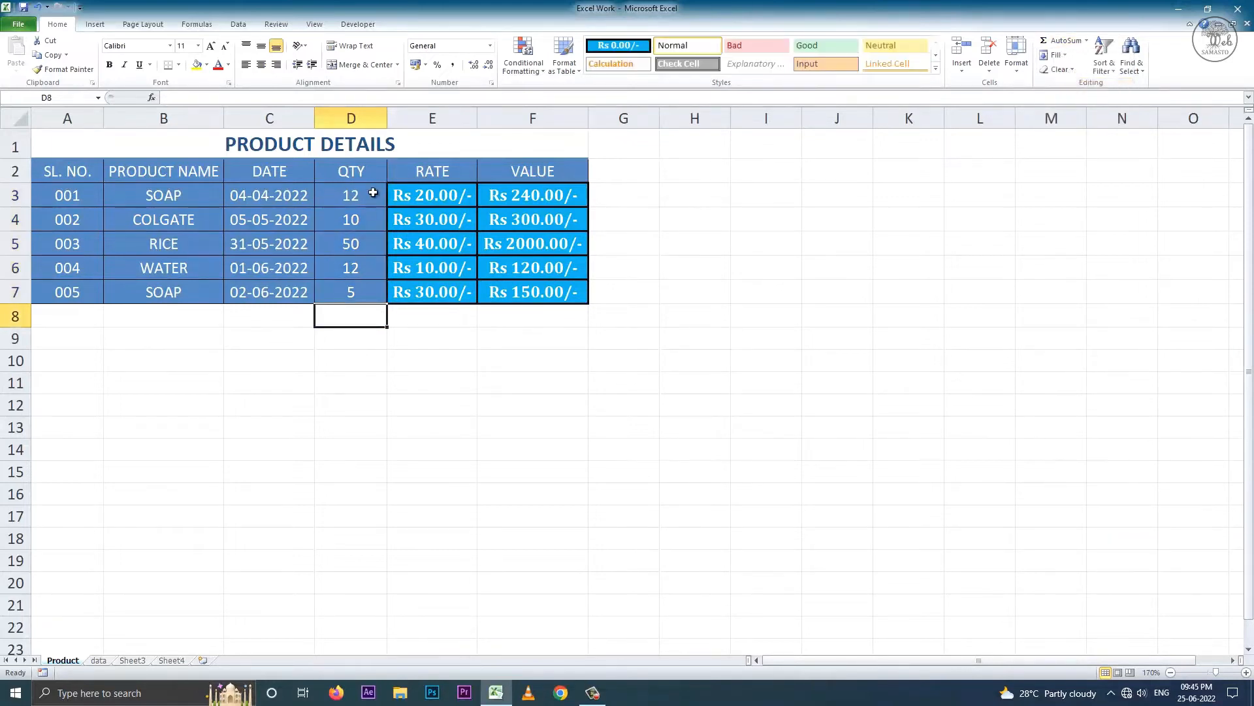
pyautogui.moveTo(373, 193); pyautogui.dragTo(361, 296)
pyautogui.click(1086, 41)
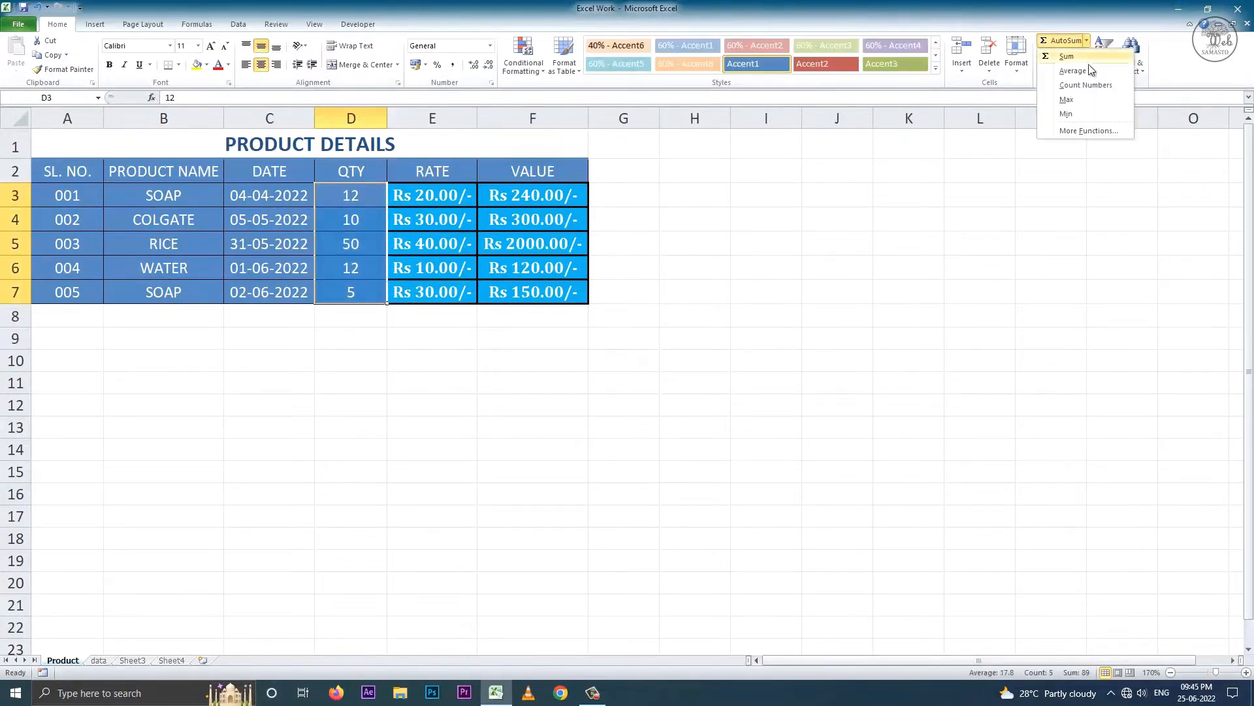
pyautogui.click(1073, 102)
pyautogui.click(360, 317)
pyautogui.hotkey('ctrl', 'z')
pyautogui.click(356, 196)
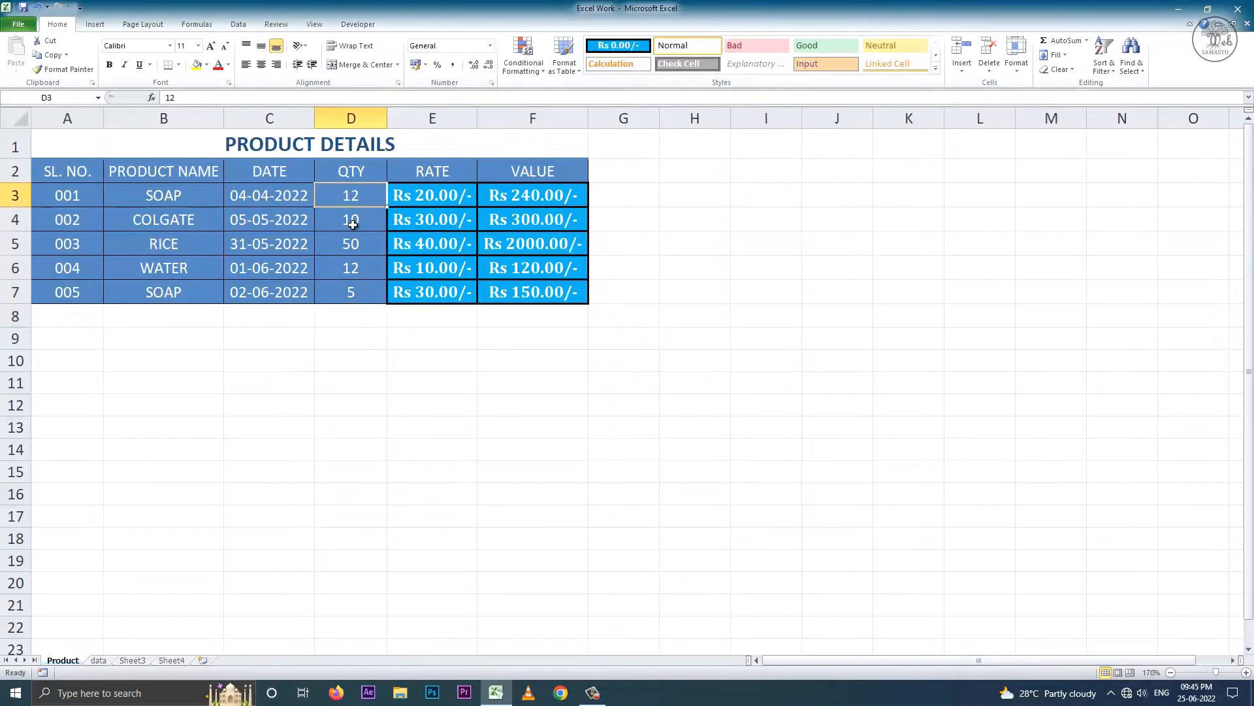
pyautogui.moveTo(353, 224); pyautogui.dragTo(356, 294)
pyautogui.click(1086, 41)
pyautogui.click(1090, 116)
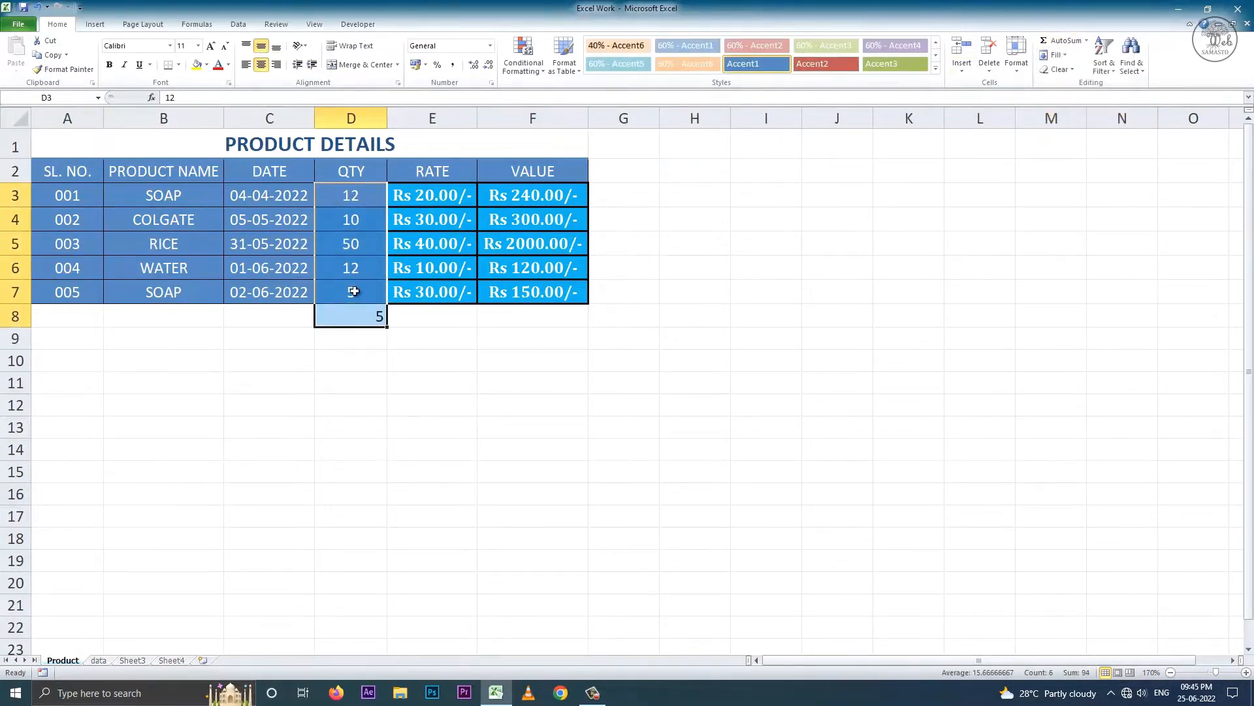
pyautogui.click(357, 324)
pyautogui.hotkey('ctrl', 'z')
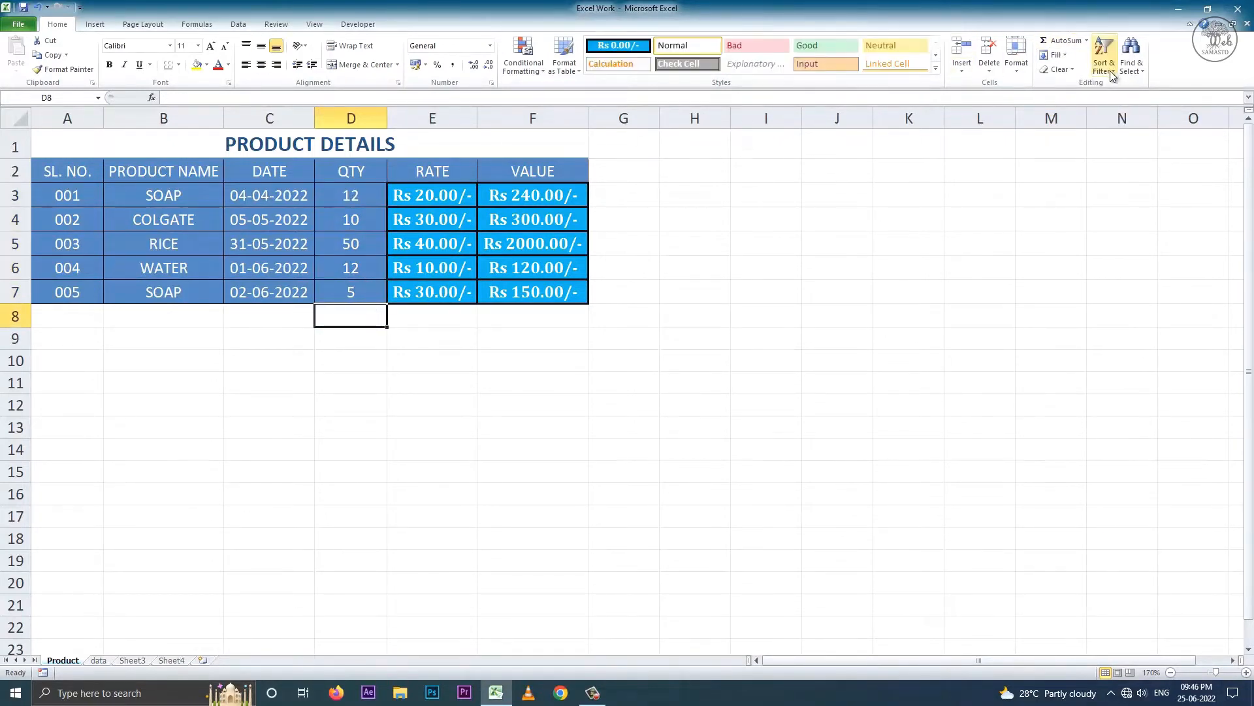
# - Try SUM and AVERAGE totals of the QTY column in D8, undoing each
pyautogui.click(1063, 41)
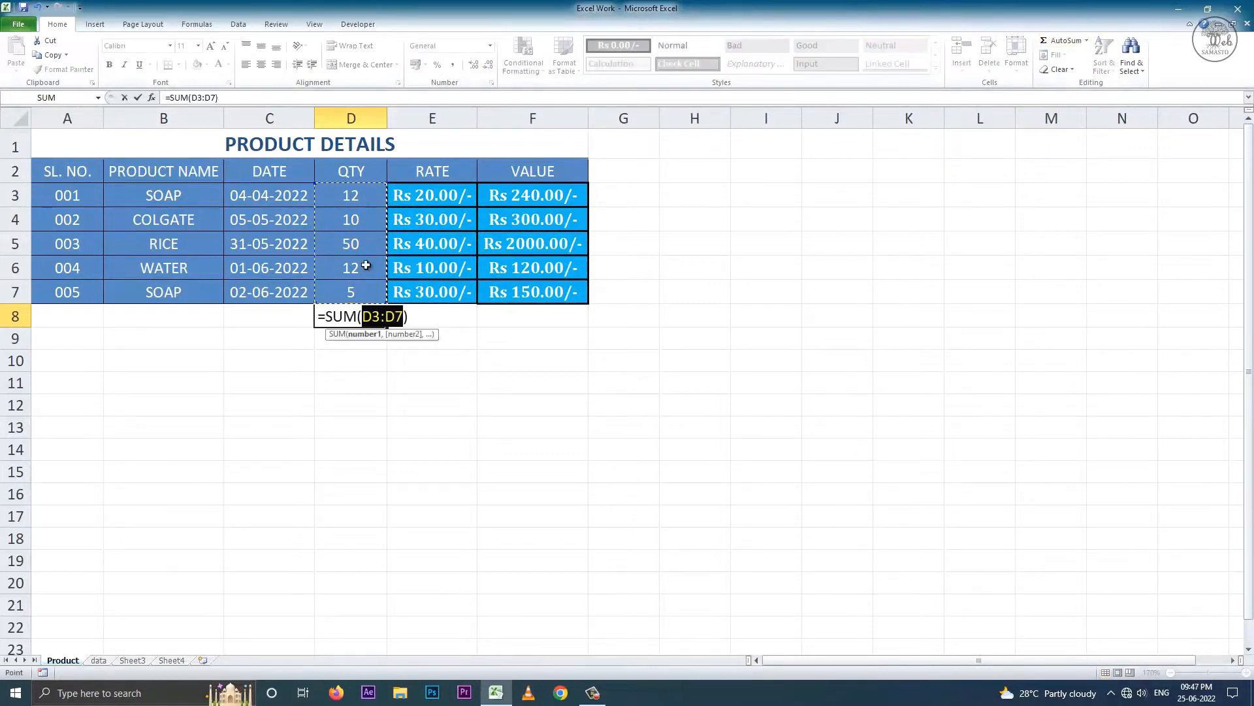
pyautogui.press('Return')
pyautogui.click(371, 317)
pyautogui.hotkey('ctrl', 'z')
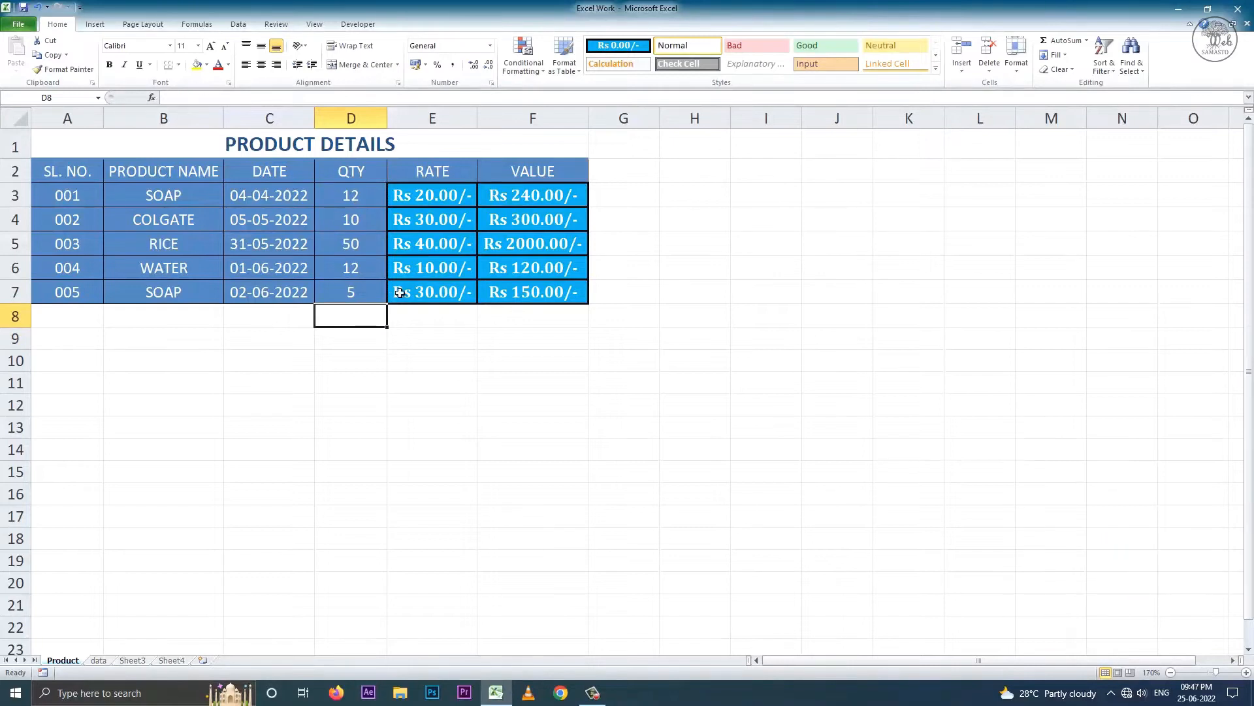
pyautogui.click(1087, 42)
pyautogui.click(1070, 75)
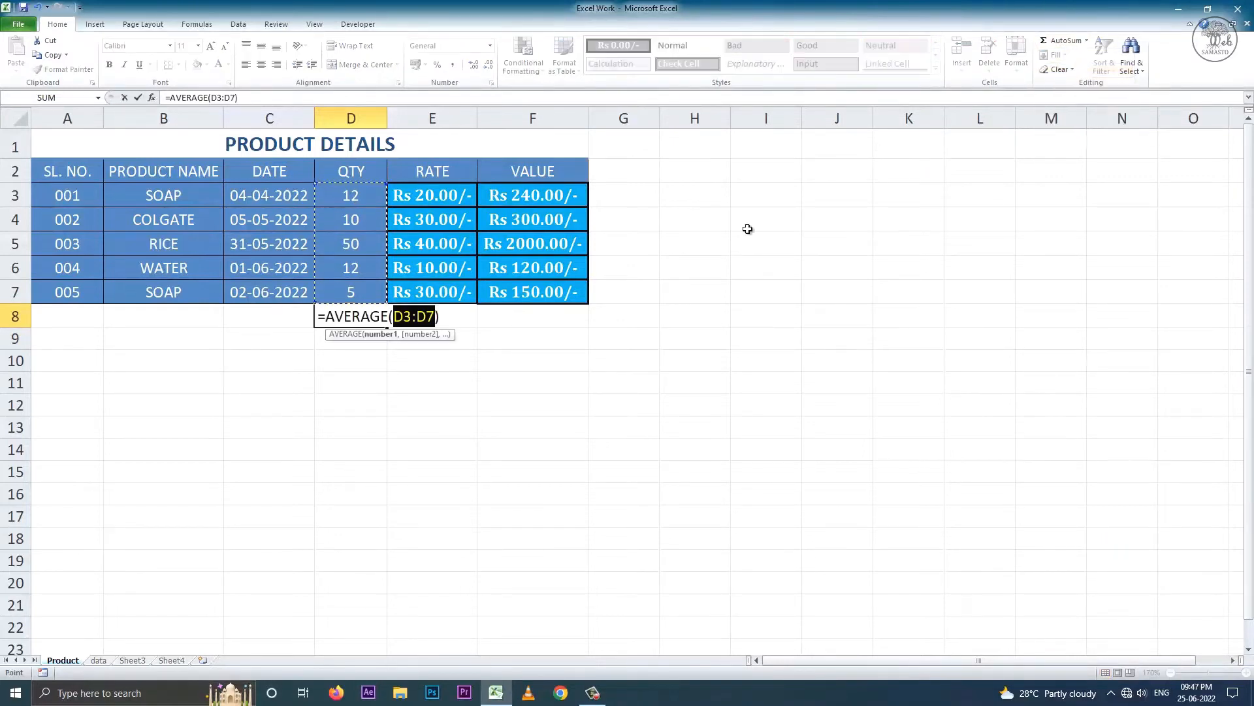
pyautogui.press('Return')
pyautogui.hotkey('ctrl', 'z')
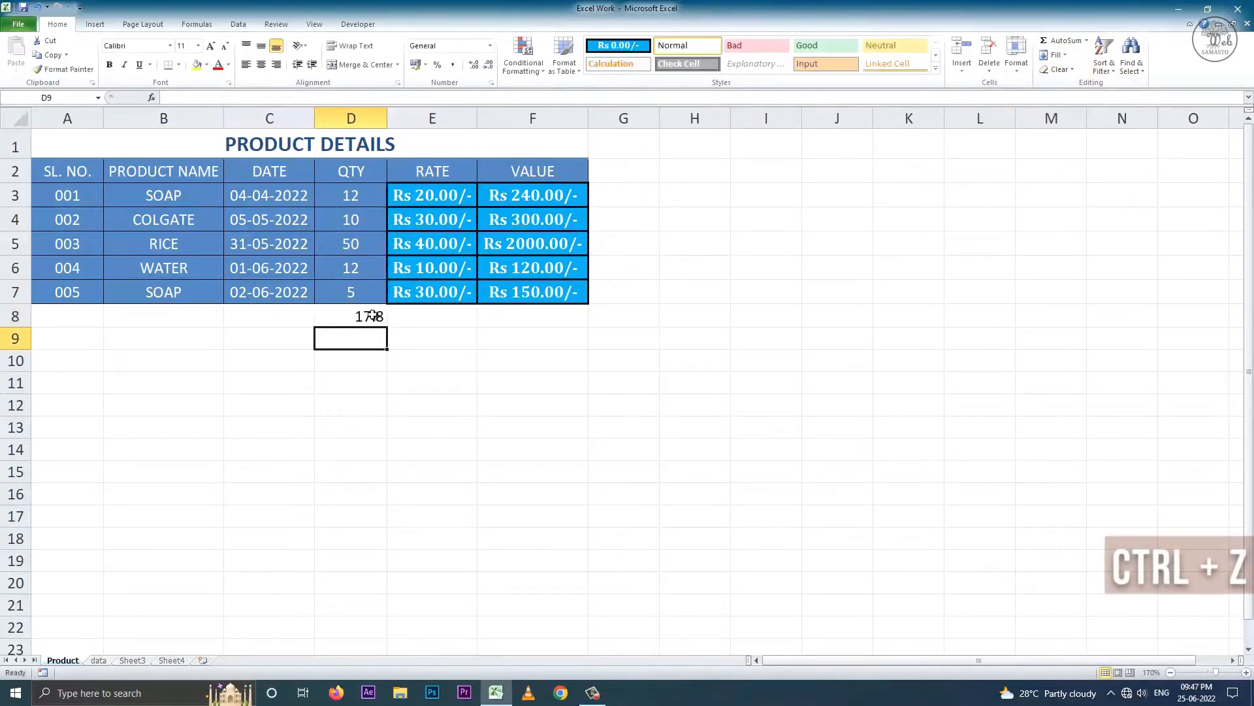
# - Try COUNT, MAX and MIN of the QTY values in D8, undoing each
pyautogui.click(1102, 48)
pyautogui.click(1087, 41)
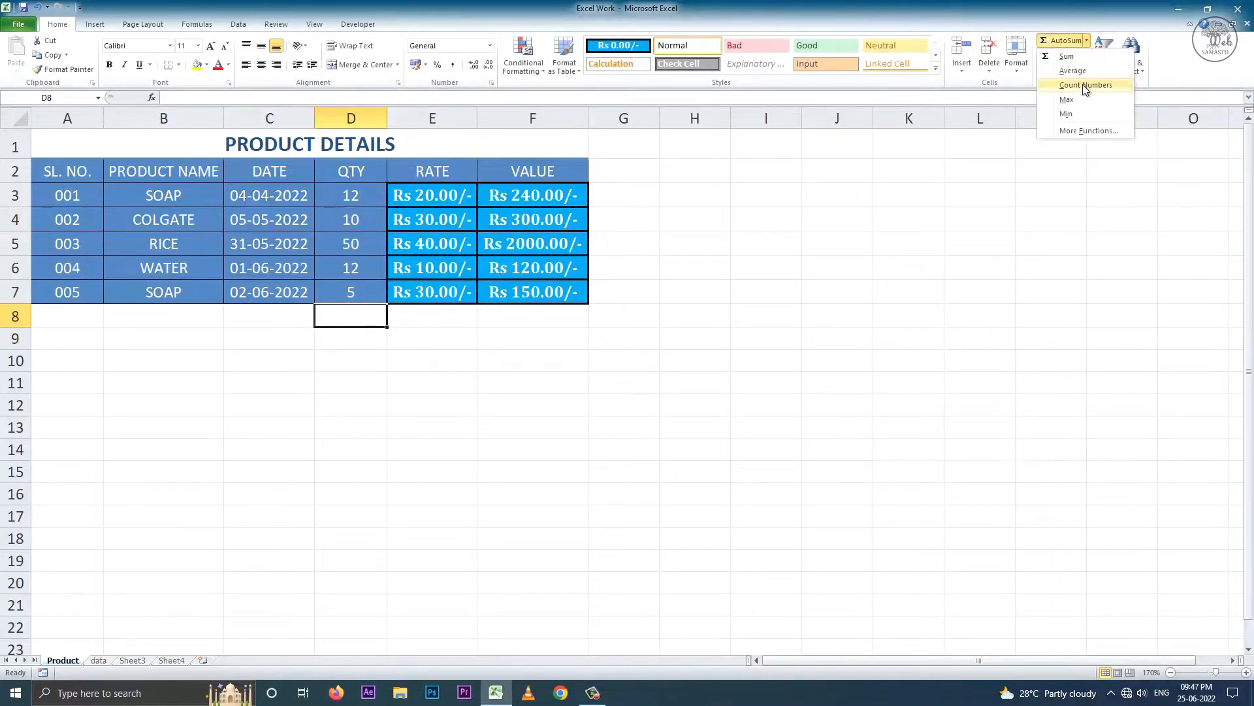
pyautogui.click(1085, 86)
pyautogui.press('Return')
pyautogui.hotkey('ctrl', 'z')
pyautogui.click(1087, 41)
pyautogui.click(1078, 99)
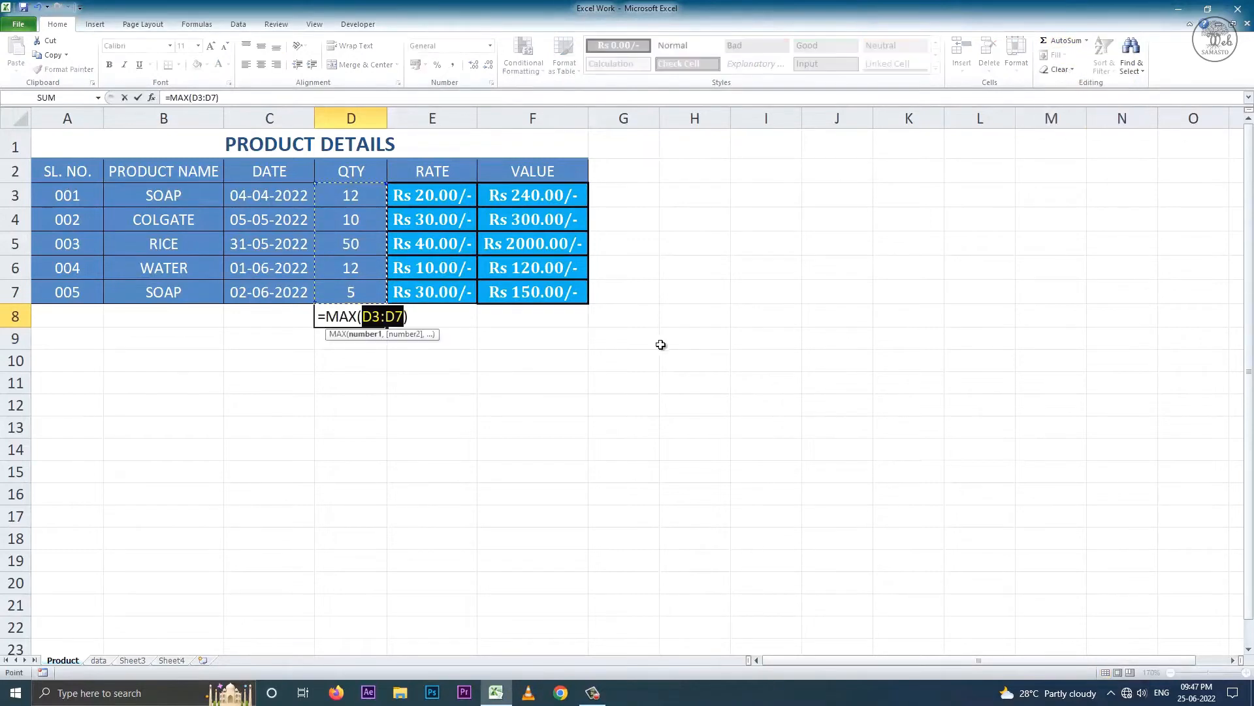
pyautogui.press('Return')
pyautogui.hotkey('ctrl', 'z')
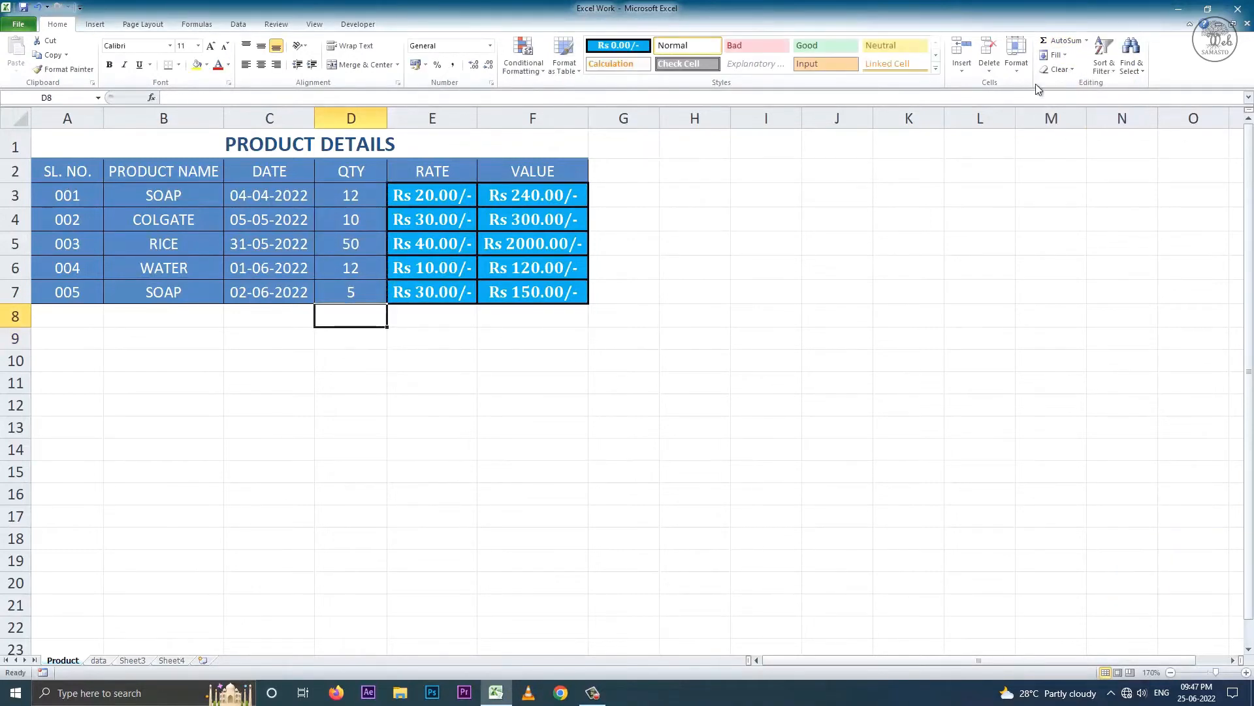
pyautogui.click(1087, 40)
pyautogui.click(1066, 113)
pyautogui.press('Return')
pyautogui.hotkey('ctrl', 'z')
# - Insert SUM over the QTY values from the function library, then fill 5 down into D8
pyautogui.click(1087, 40)
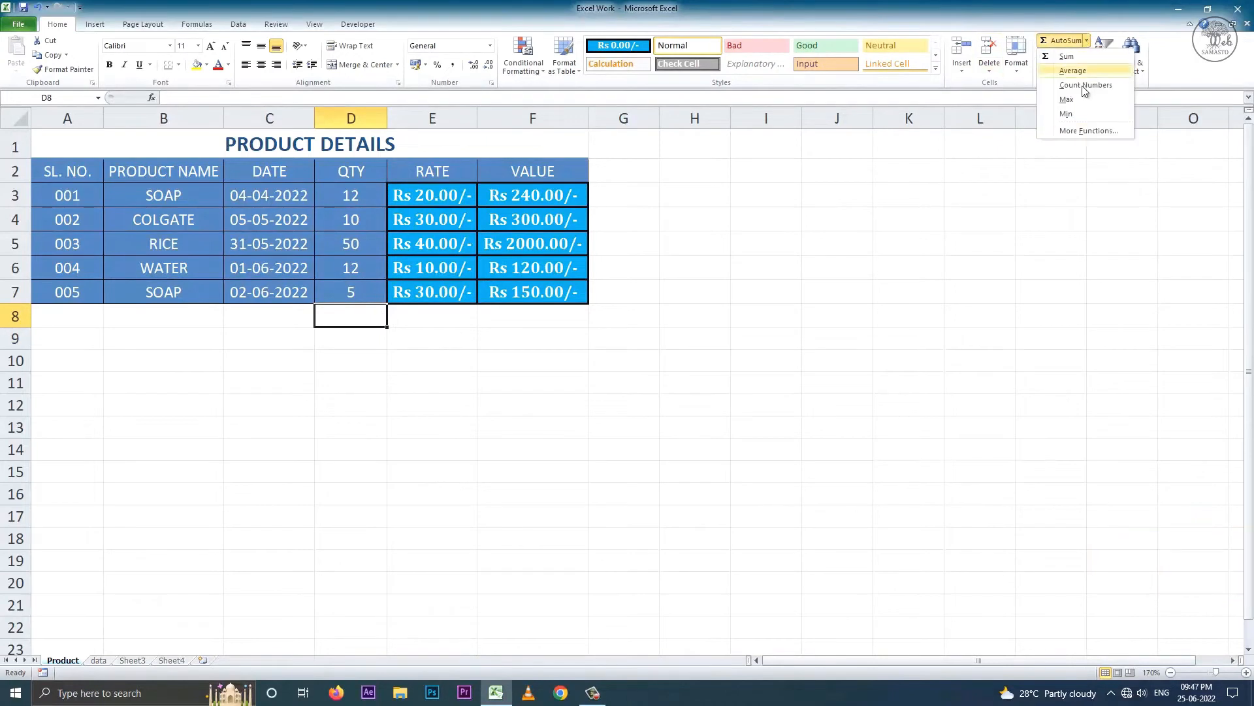
pyautogui.click(1089, 130)
pyautogui.click(386, 542)
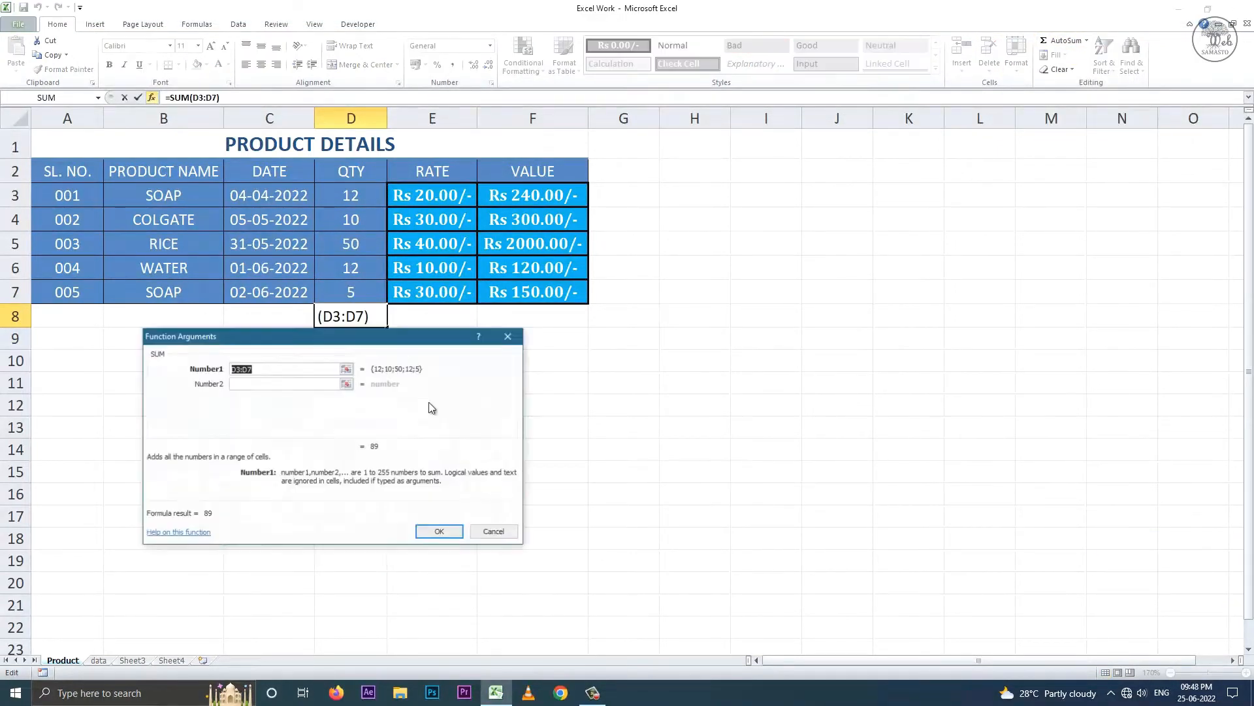
pyautogui.moveTo(361, 196); pyautogui.dragTo(358, 291)
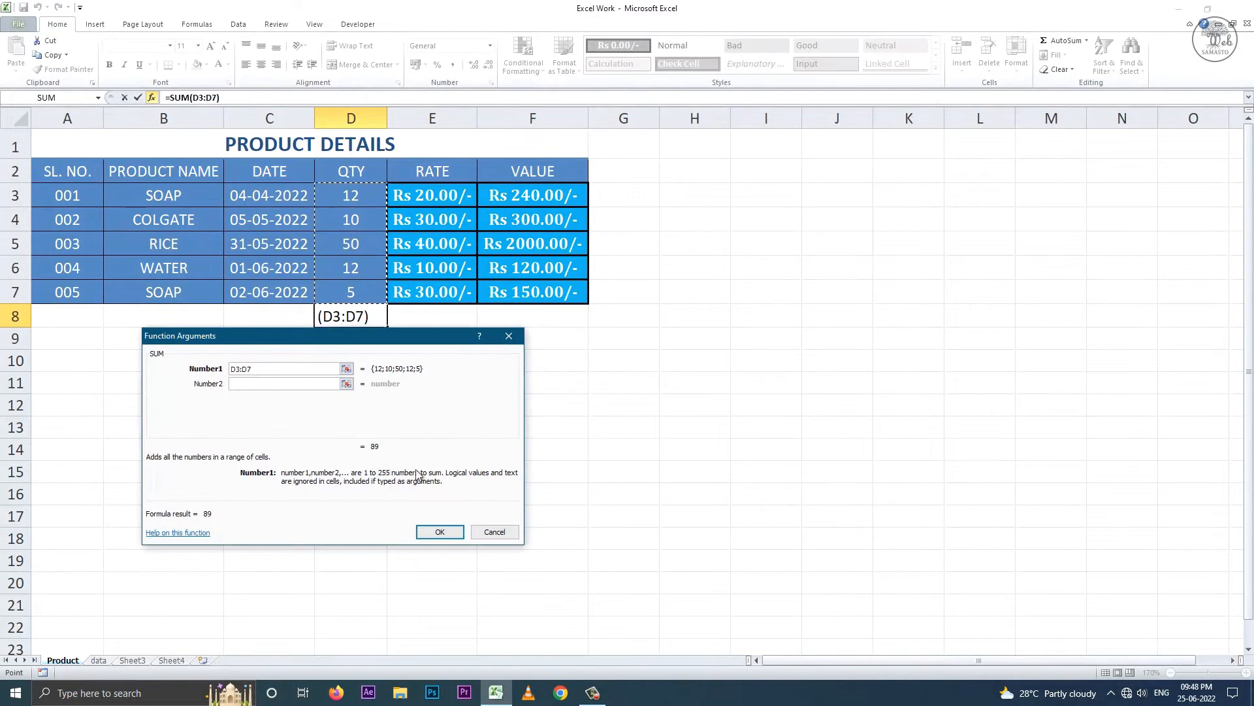
pyautogui.click(433, 528)
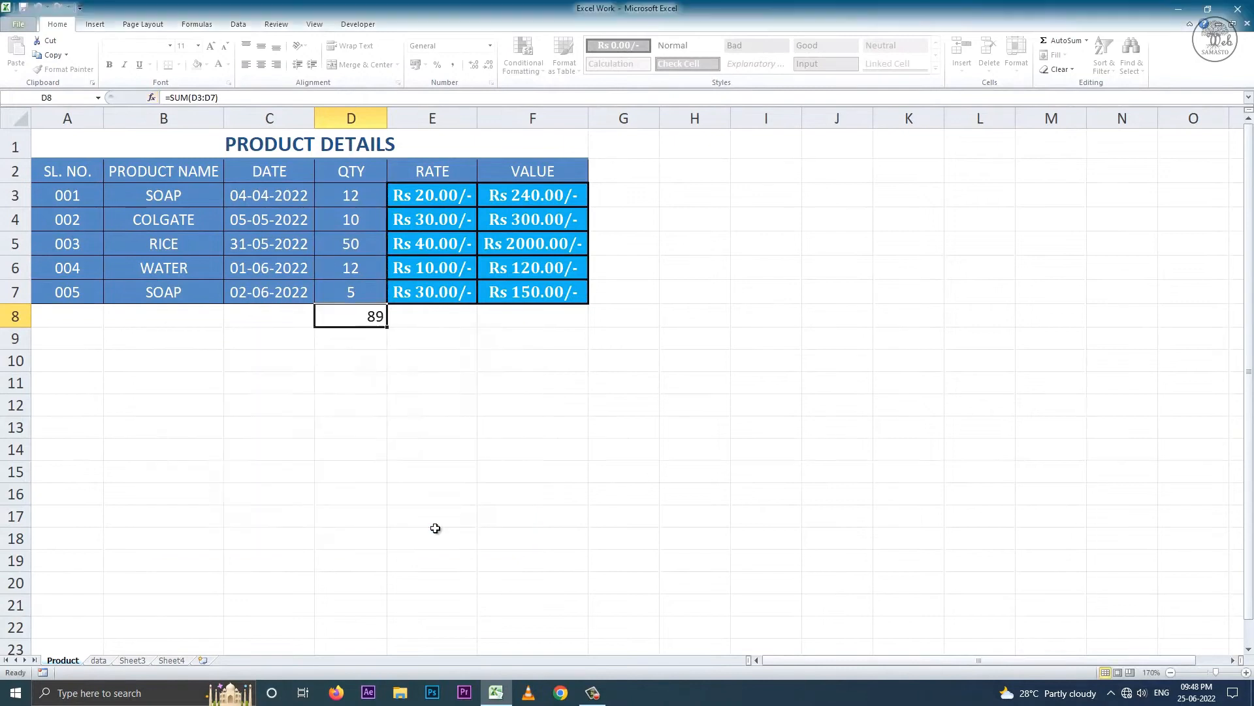
pyautogui.click(152, 99)
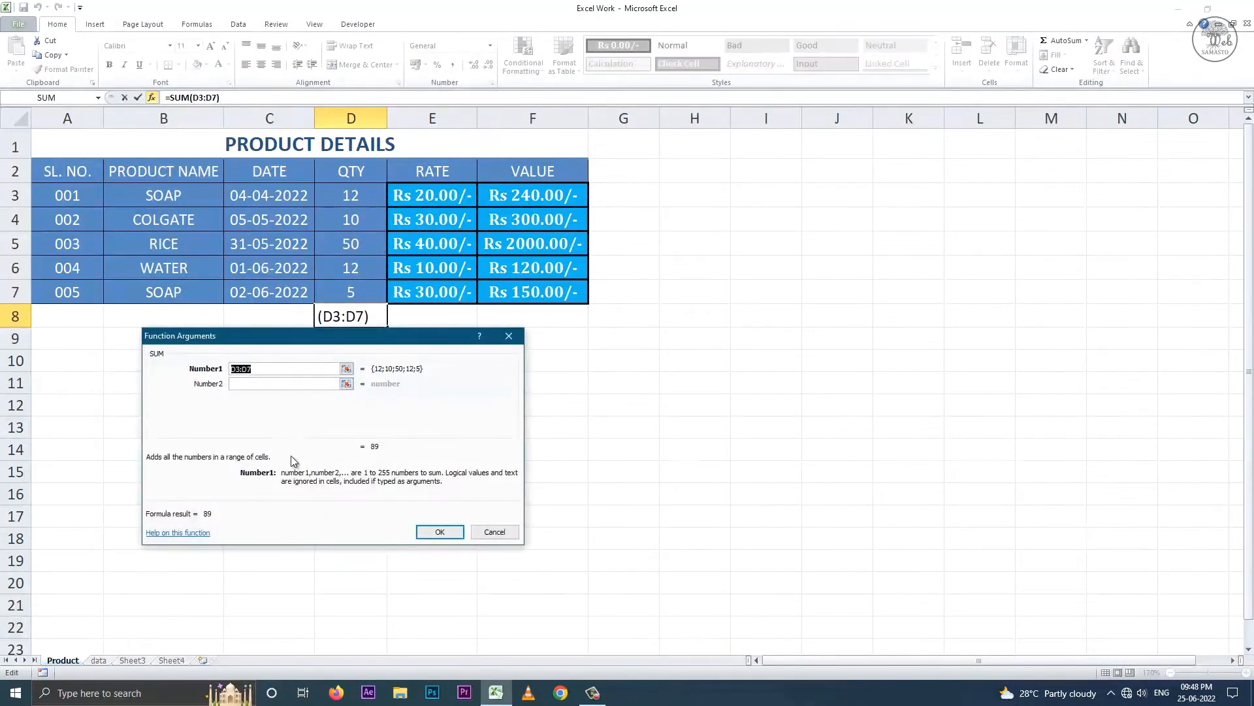
pyautogui.click(464, 535)
pyautogui.click(1067, 56)
pyautogui.click(1071, 69)
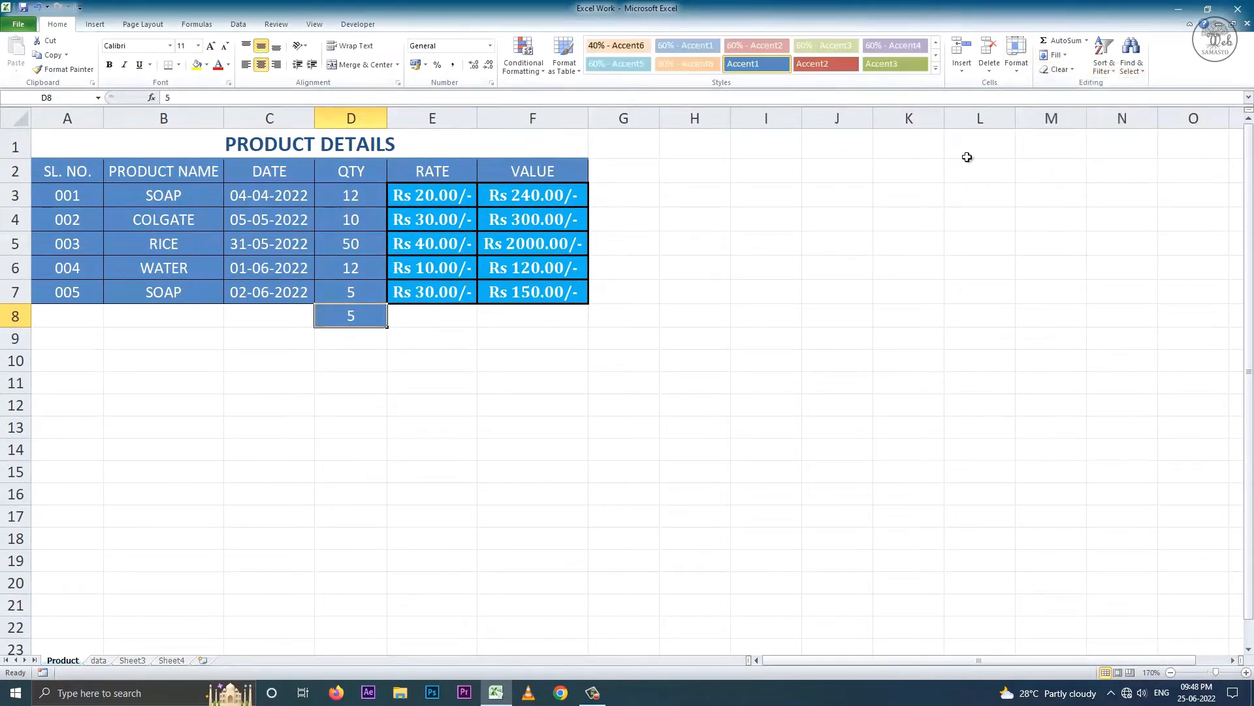
pyautogui.hotkey('ctrl', 'z')
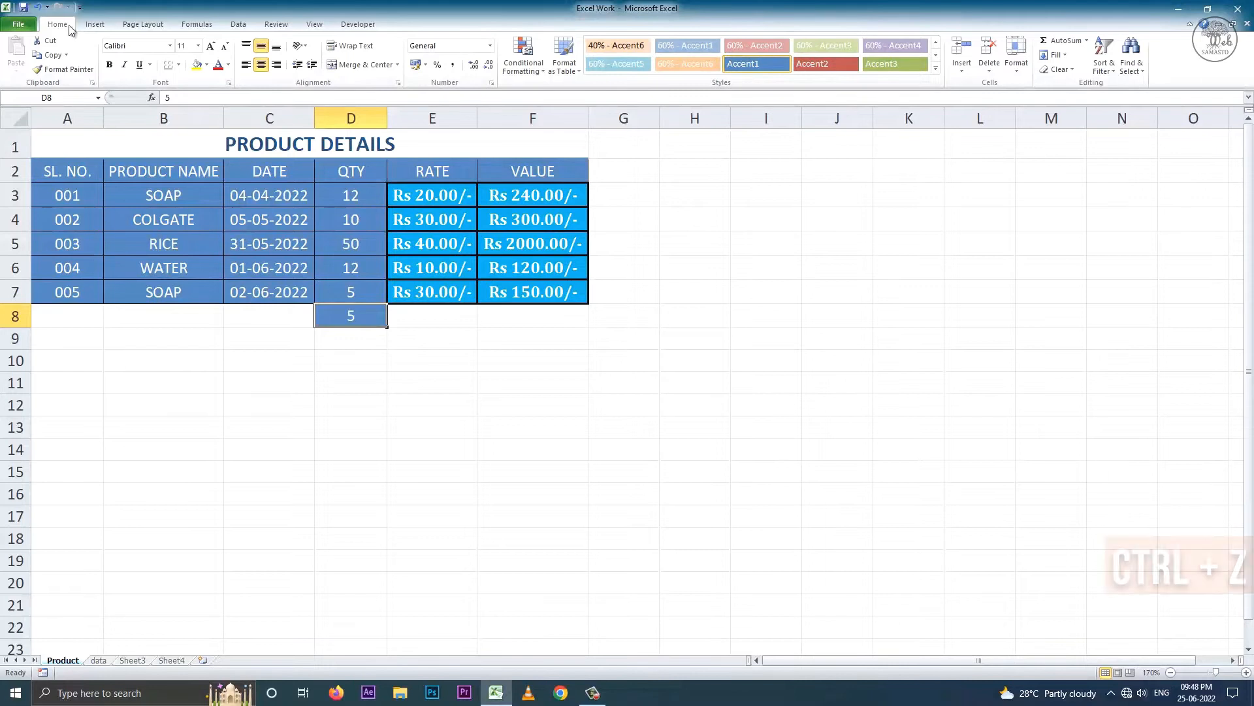
pyautogui.click(361, 295)
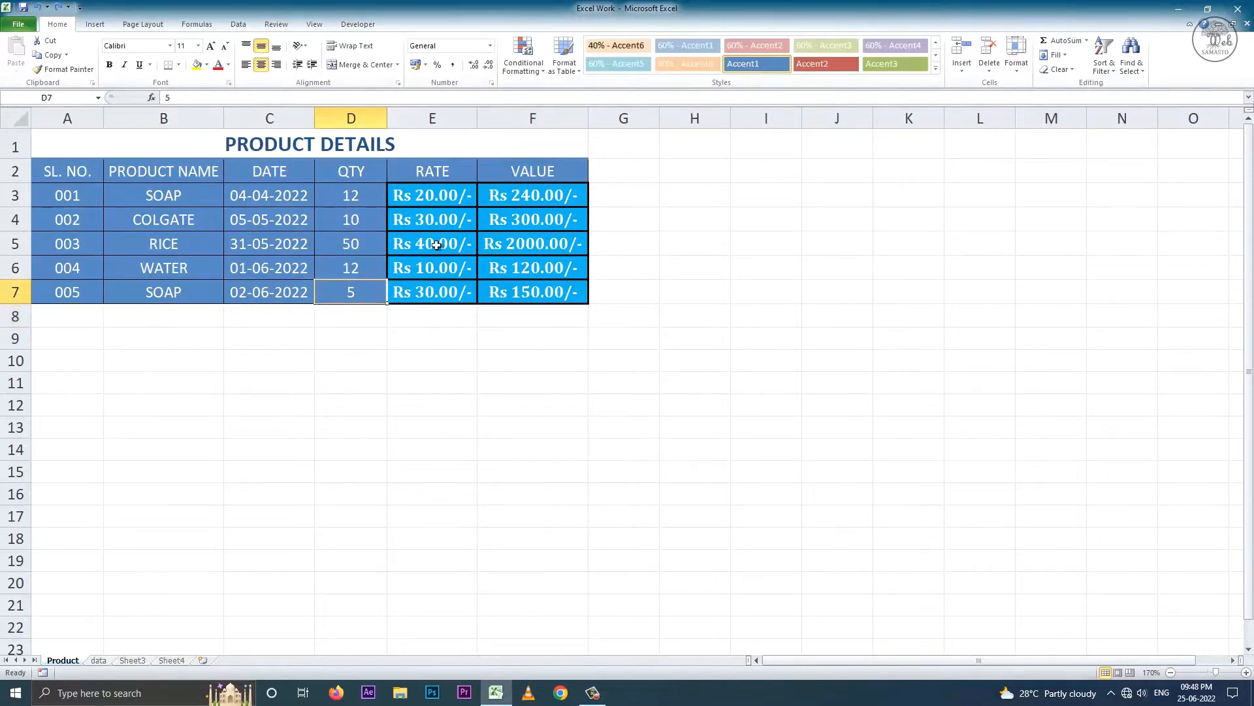
pyautogui.click(1066, 57)
pyautogui.click(1072, 84)
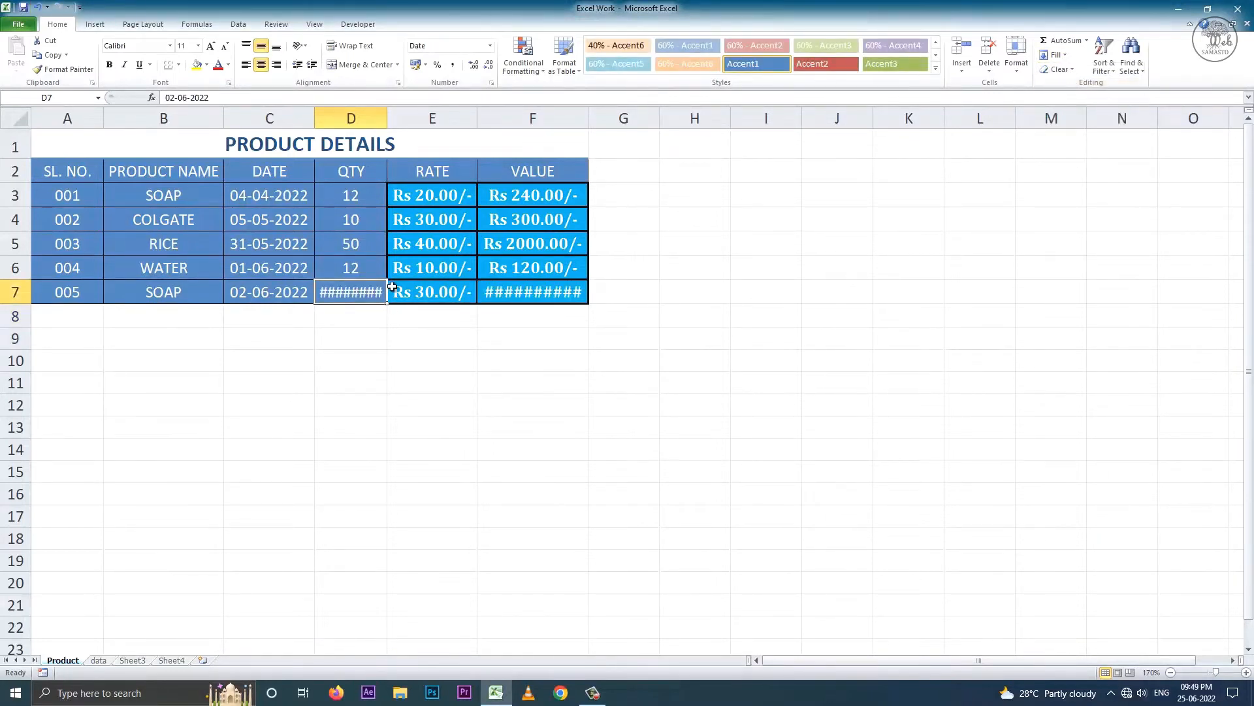
pyautogui.moveTo(387, 118); pyautogui.dragTo(428, 114)
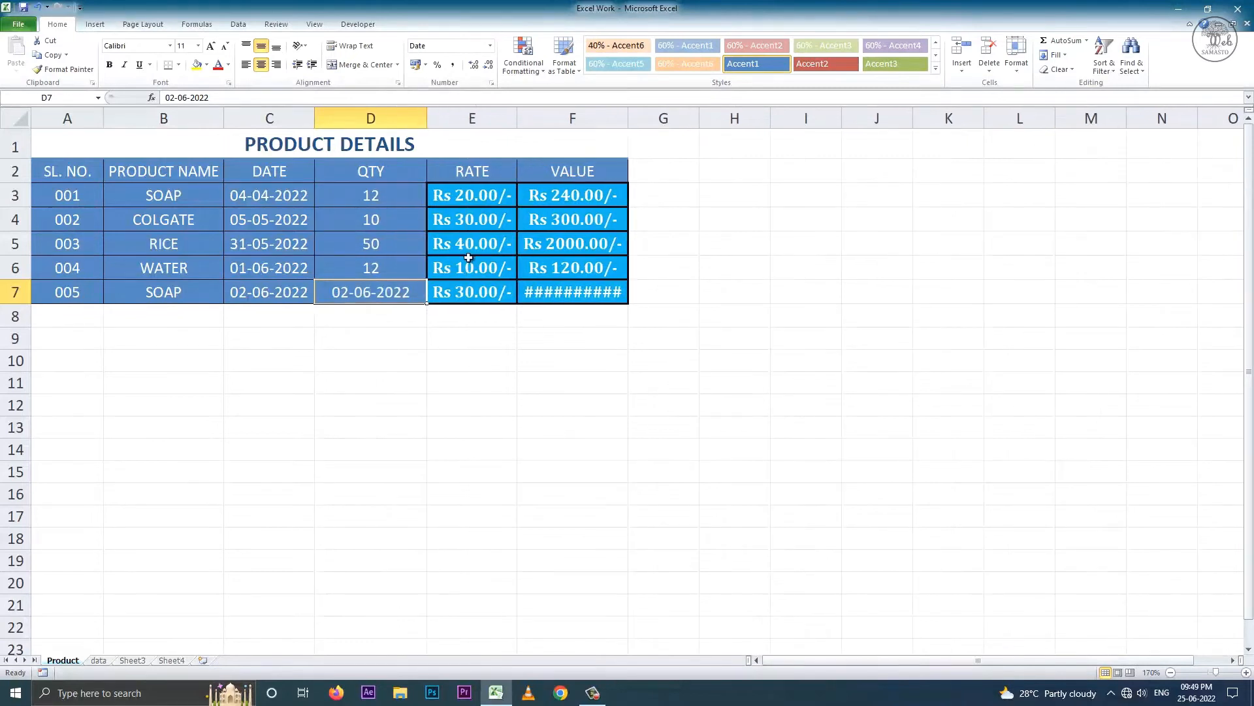
pyautogui.click(270, 297)
pyautogui.click(350, 292)
pyautogui.hotkey('ctrl', 'z')
pyautogui.hotkey('ctrl', 'z')
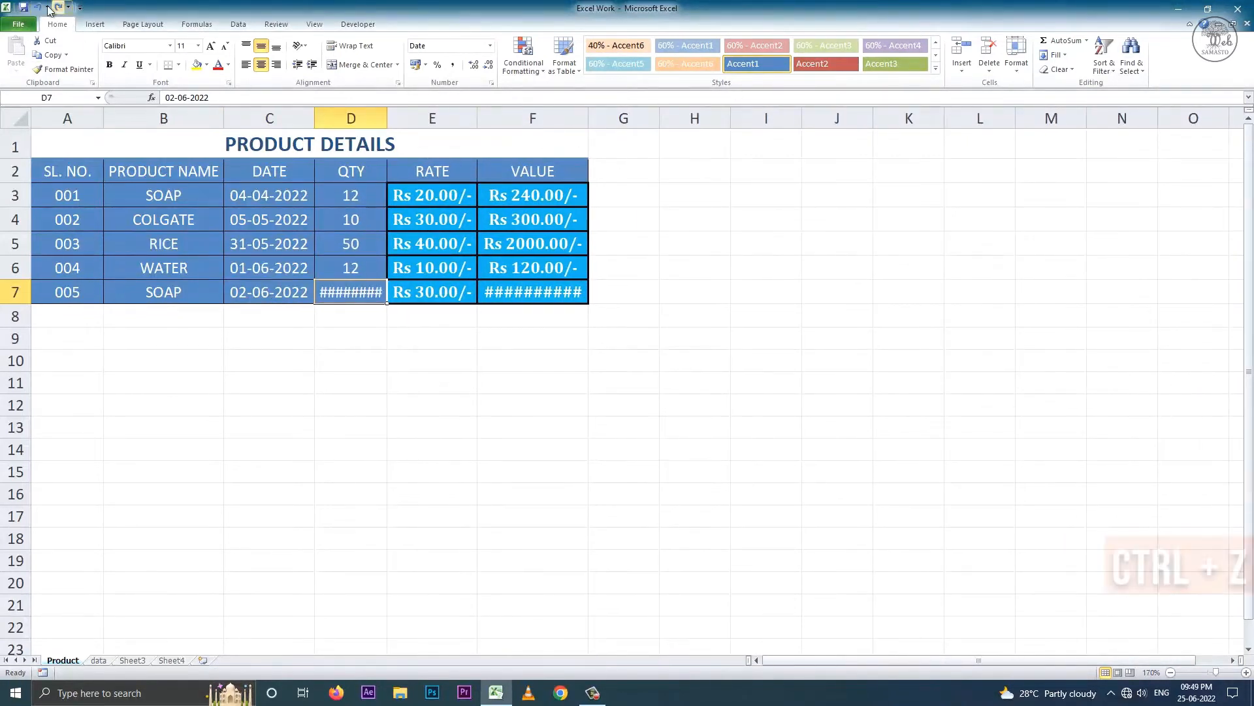
pyautogui.click(1054, 55)
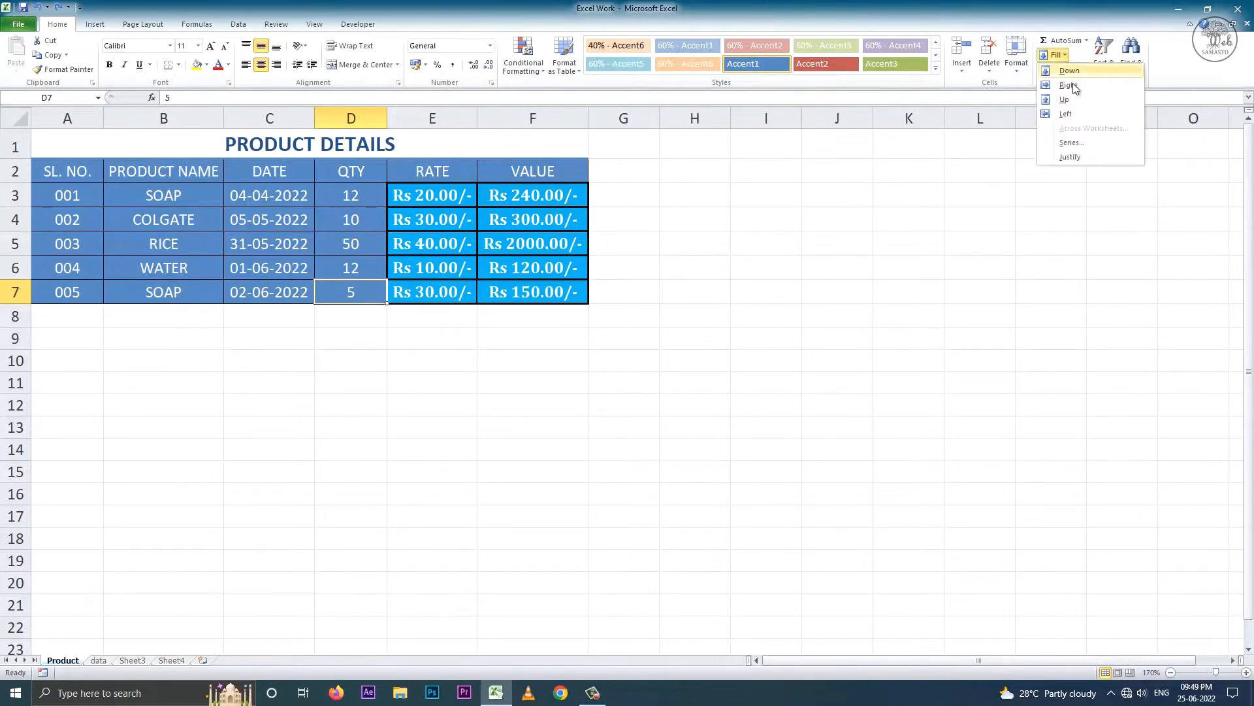
pyautogui.click(1075, 100)
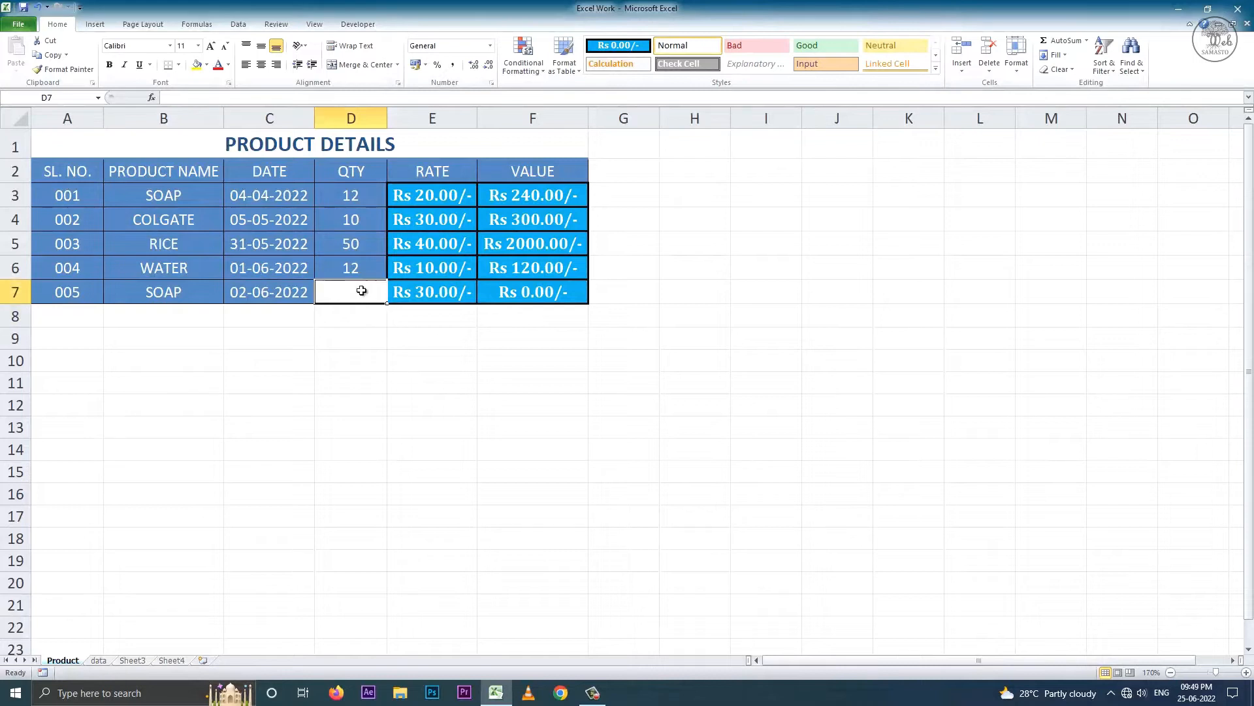
pyautogui.hotkey('ctrl', 'z')
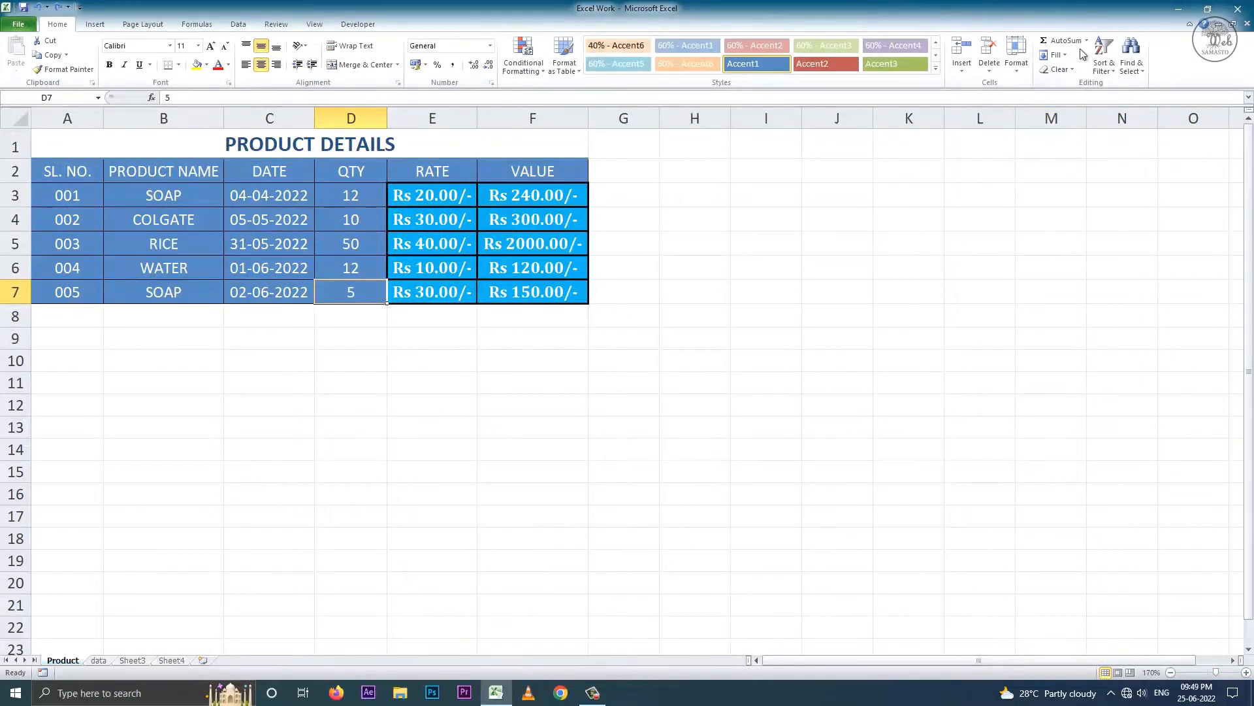
pyautogui.click(1058, 55)
pyautogui.click(1078, 114)
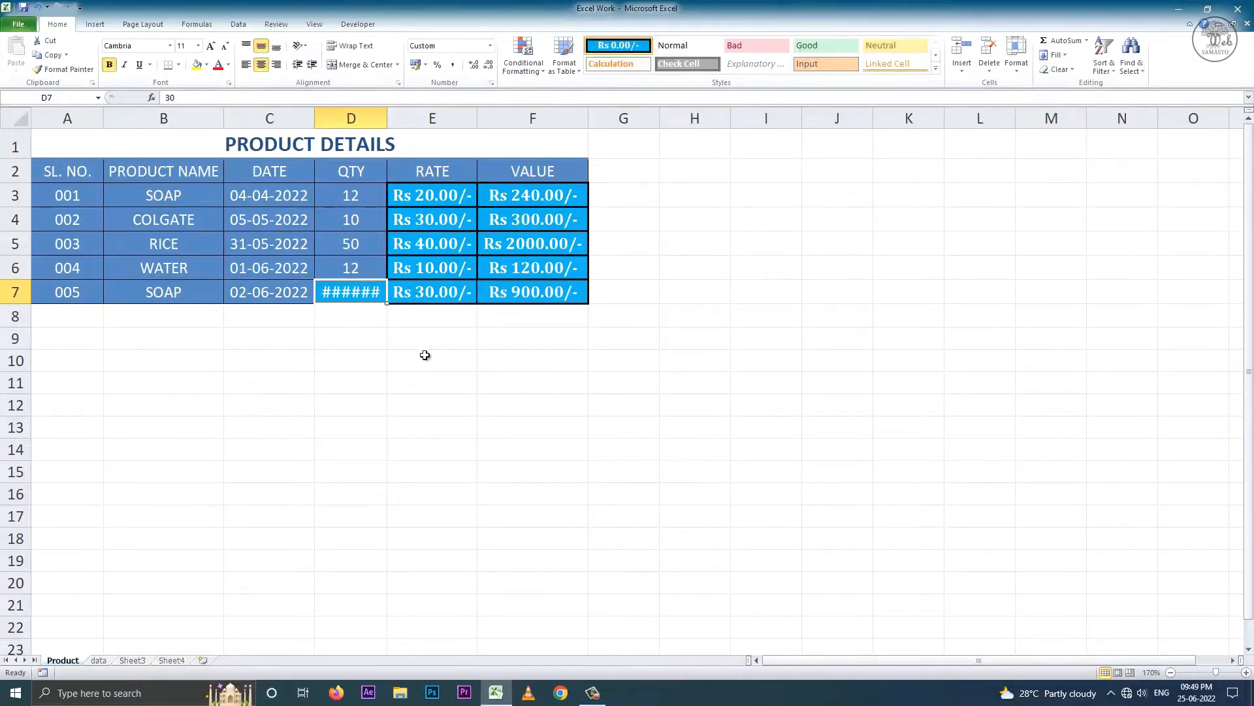
pyautogui.moveTo(386, 118); pyautogui.dragTo(408, 120)
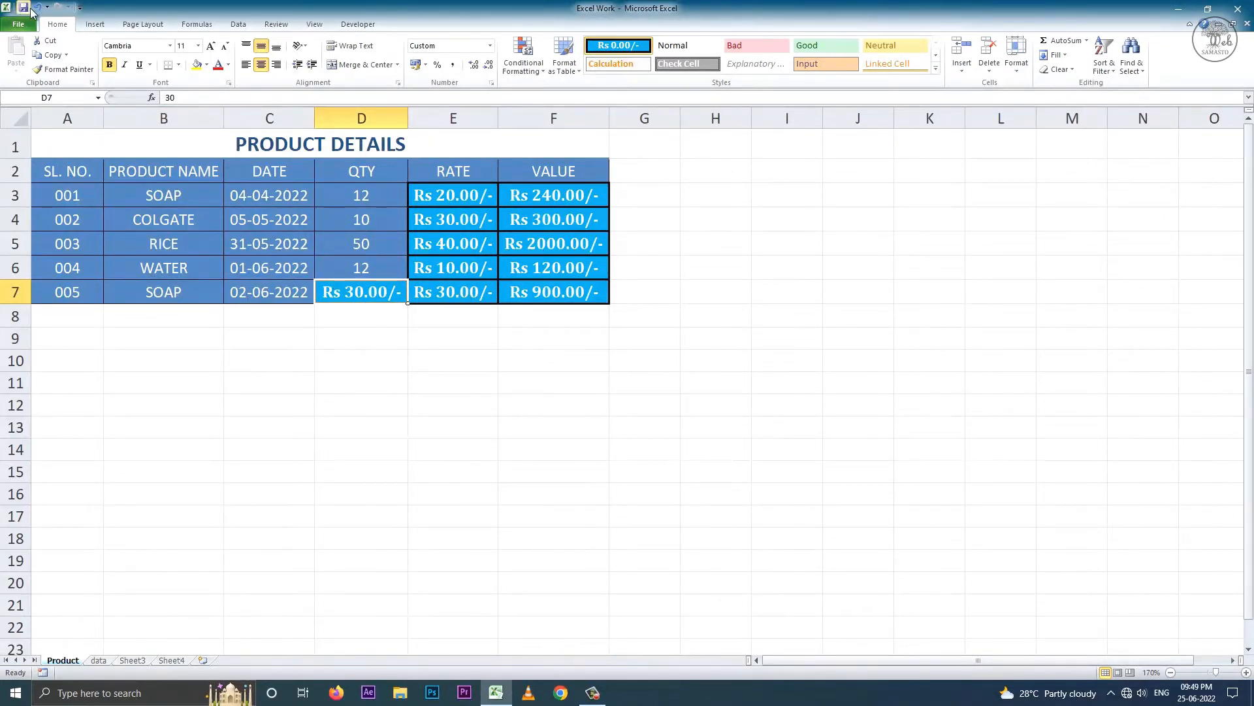
pyautogui.hotkey('ctrl', 'z')
pyautogui.hotkey('ctrl', 'z')
pyautogui.hotkey('ctrl', 'z')
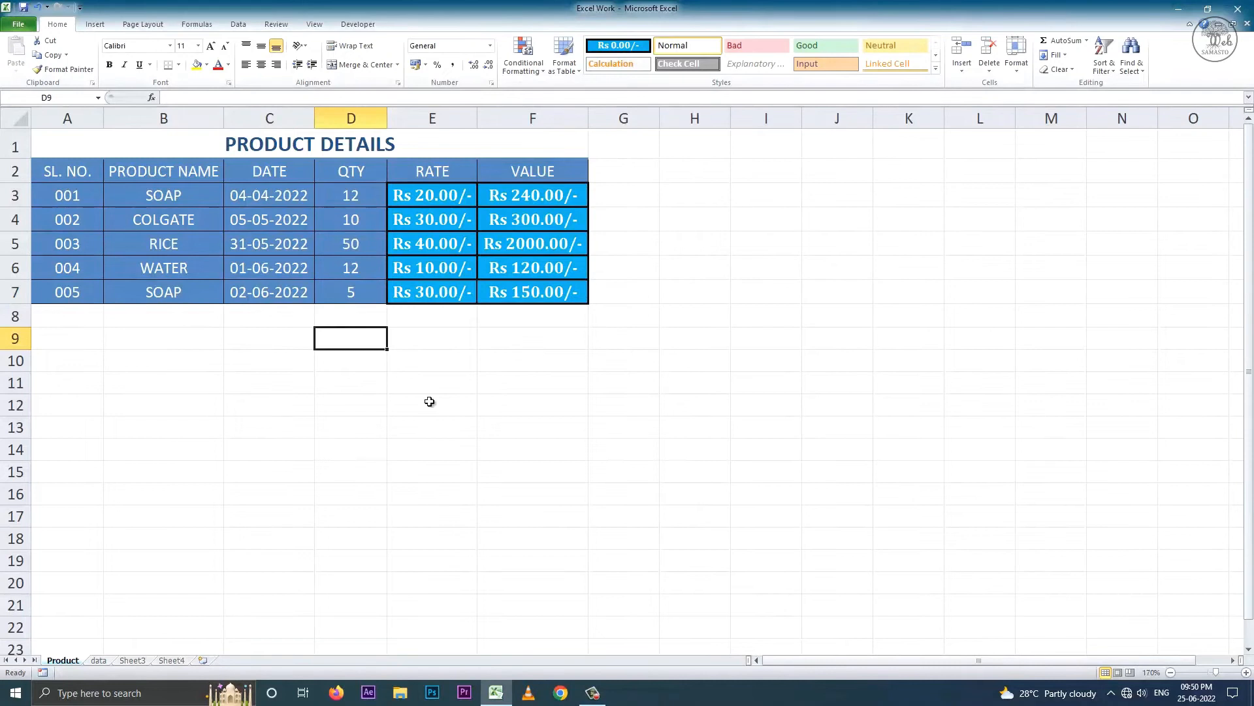
# - Enter 'I LOVE MY COUNTRY INDIA' in D9 and justify it across D9:D12
pyautogui.write('I LOVE MY COUNTRY INDIA')
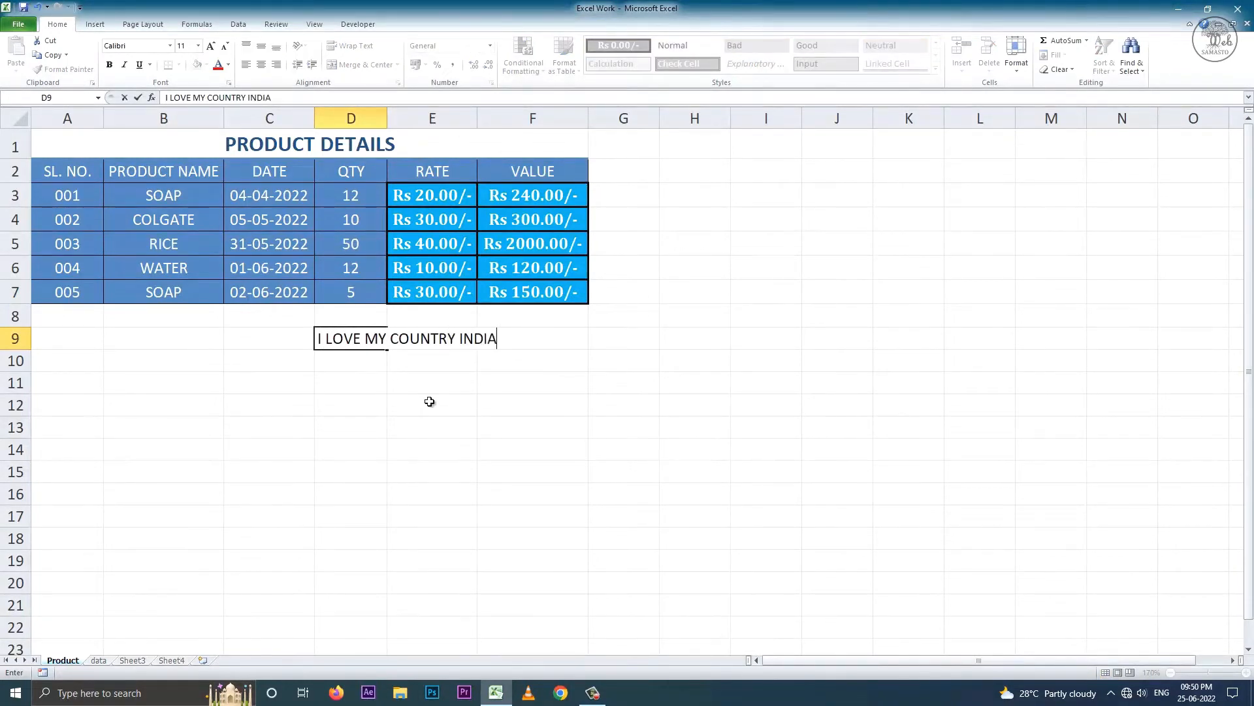
pyautogui.click(468, 426)
pyautogui.click(379, 346)
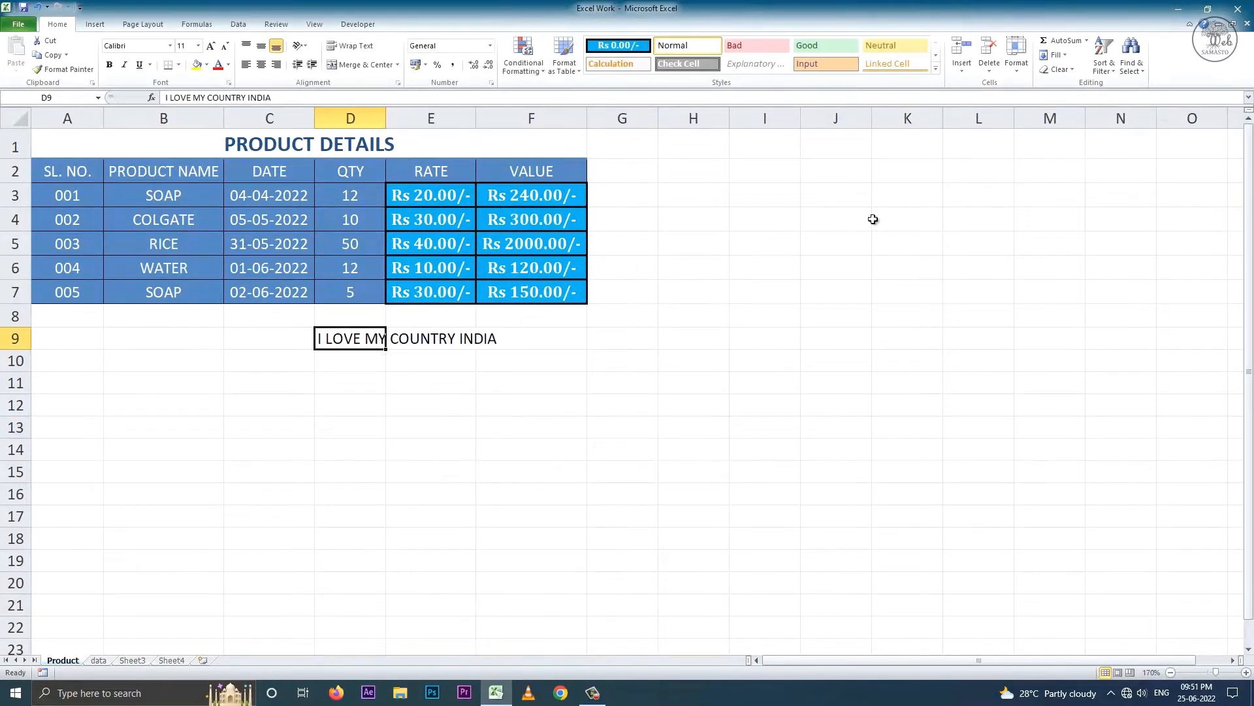
pyautogui.click(1053, 55)
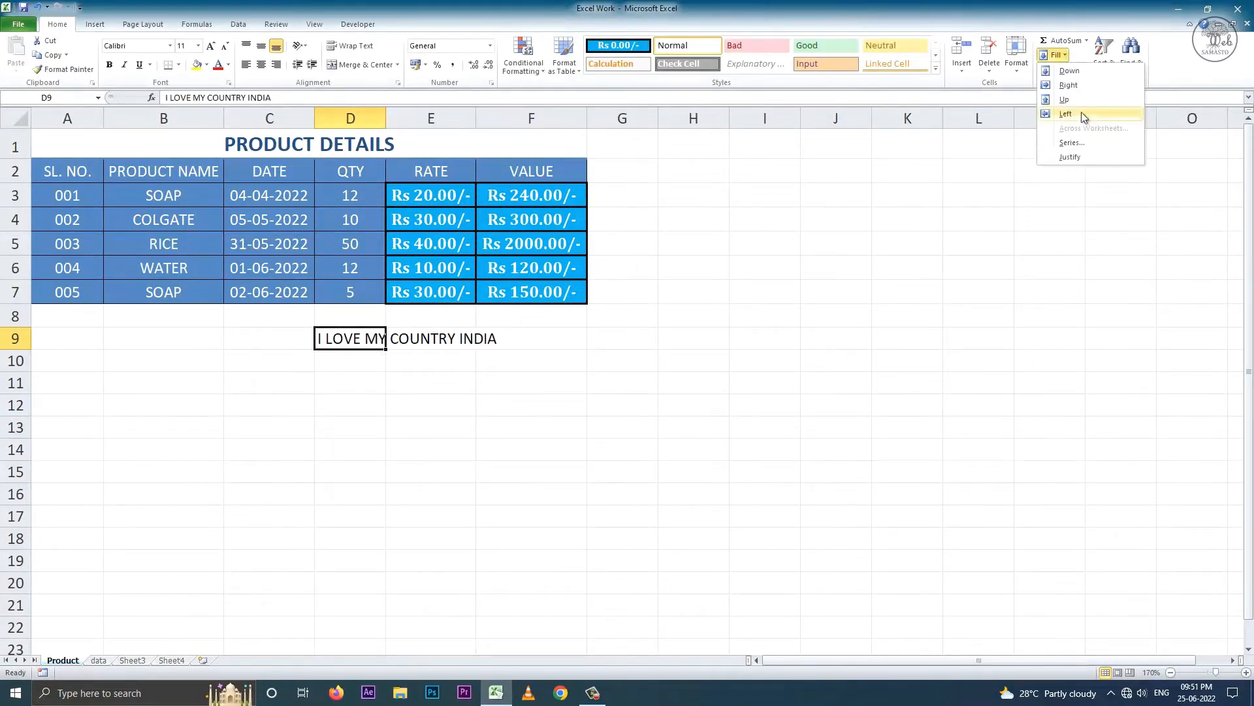
pyautogui.click(1083, 156)
pyautogui.click(604, 380)
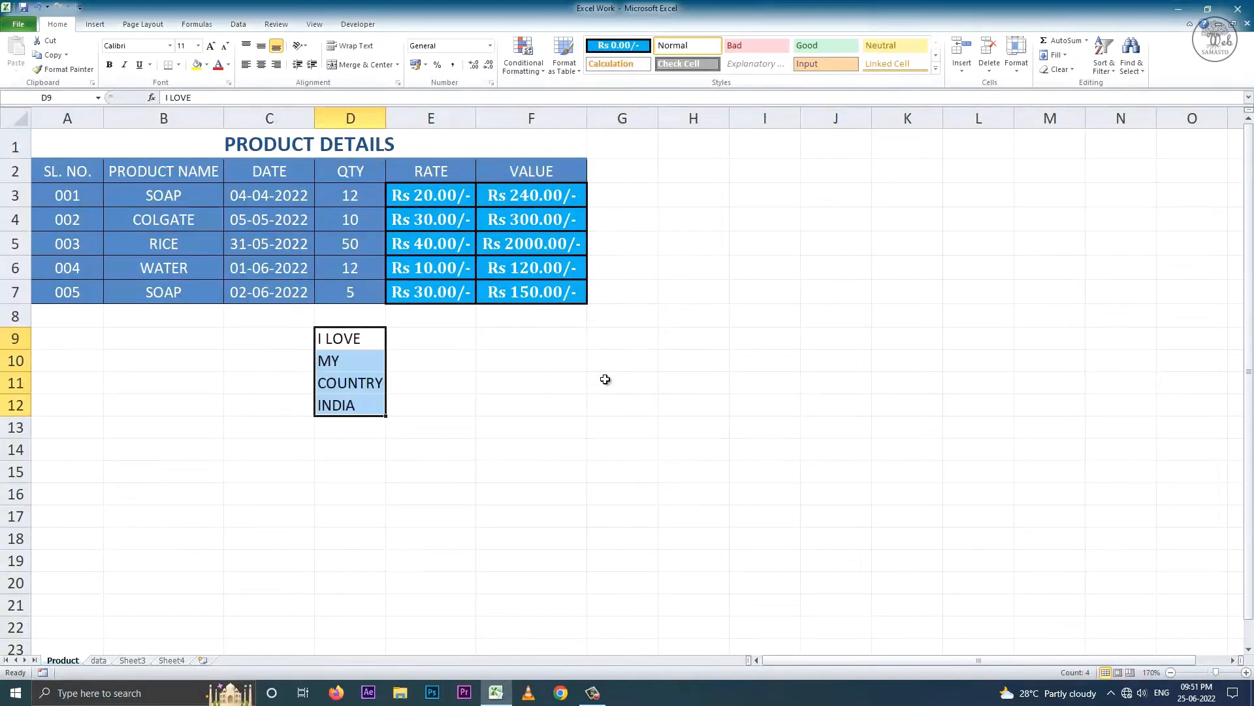
# - Check the split cells D9 to D12, then clear the formats from E3
pyautogui.click(361, 342)
pyautogui.click(352, 362)
pyautogui.click(352, 383)
pyautogui.click(351, 405)
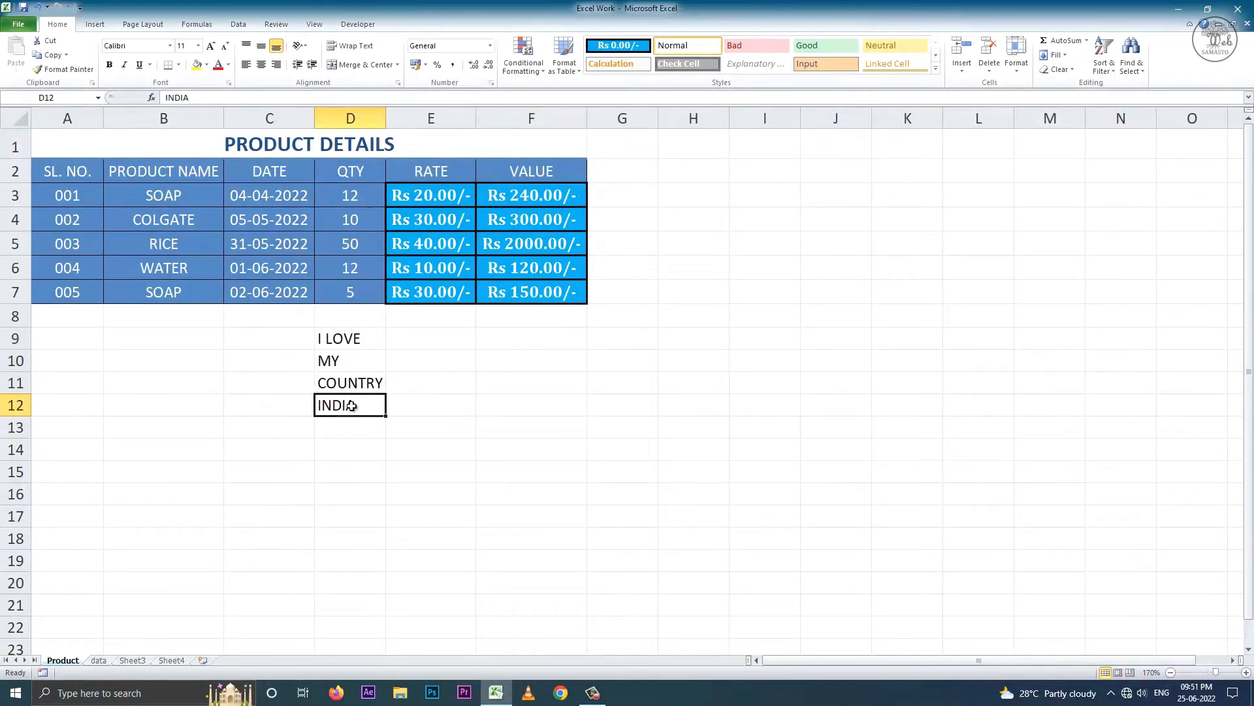
pyautogui.click(426, 197)
pyautogui.click(1073, 71)
pyautogui.click(1092, 102)
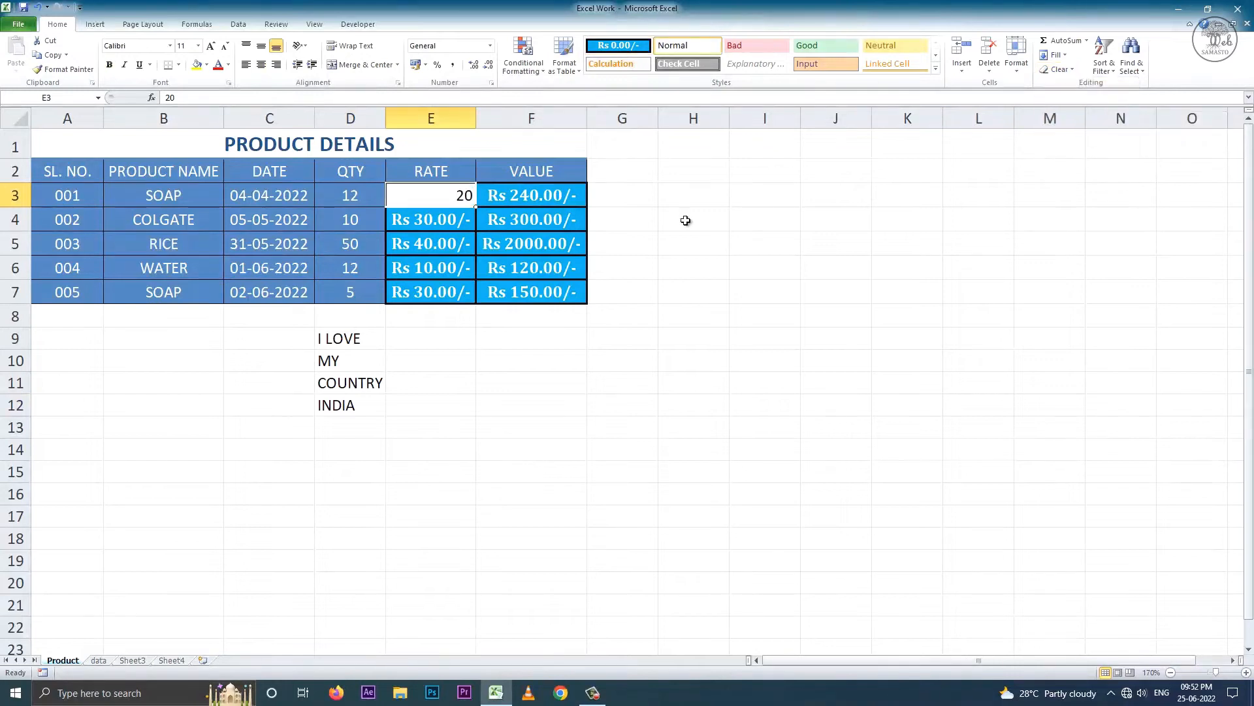
# - Restore E3's Rs 20.00/- formatting, try Clear Contents on it, and undo
pyautogui.click(38, 7)
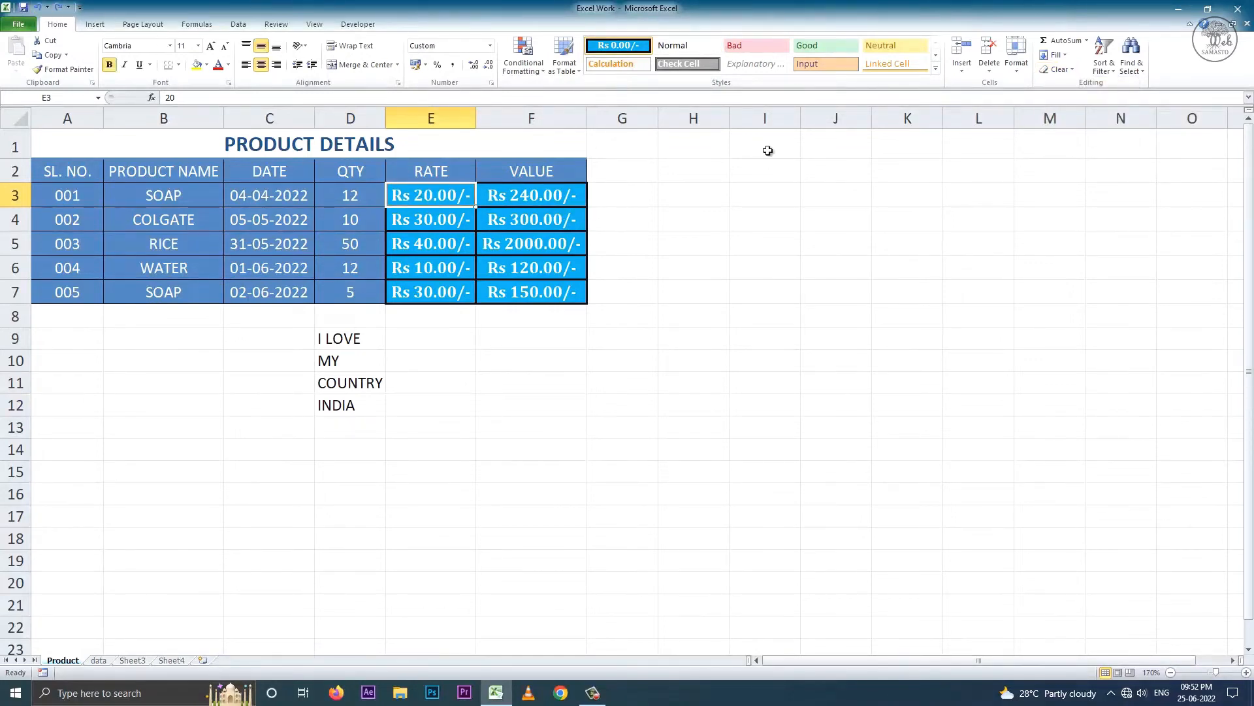
pyautogui.click(1057, 69)
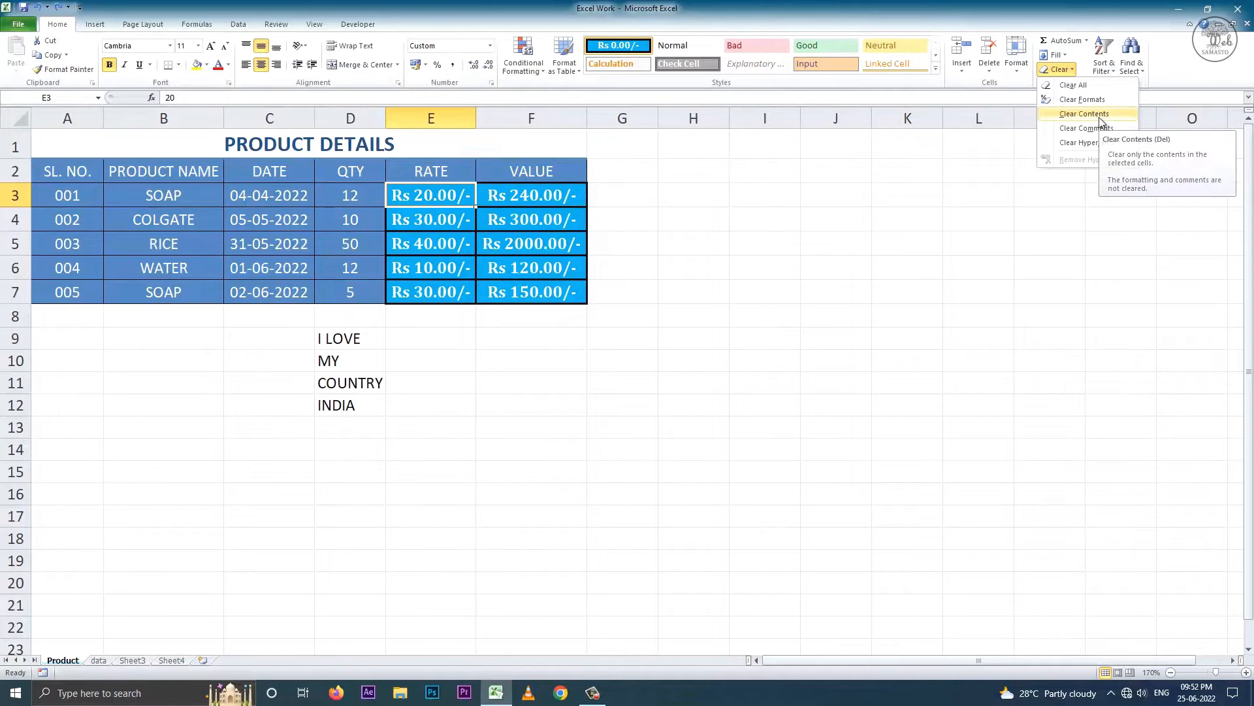
pyautogui.click(1089, 112)
pyautogui.click(37, 6)
# - Add a comment to RICE in B5, edit it, delete it, then undo the deletion
pyautogui.click(193, 242)
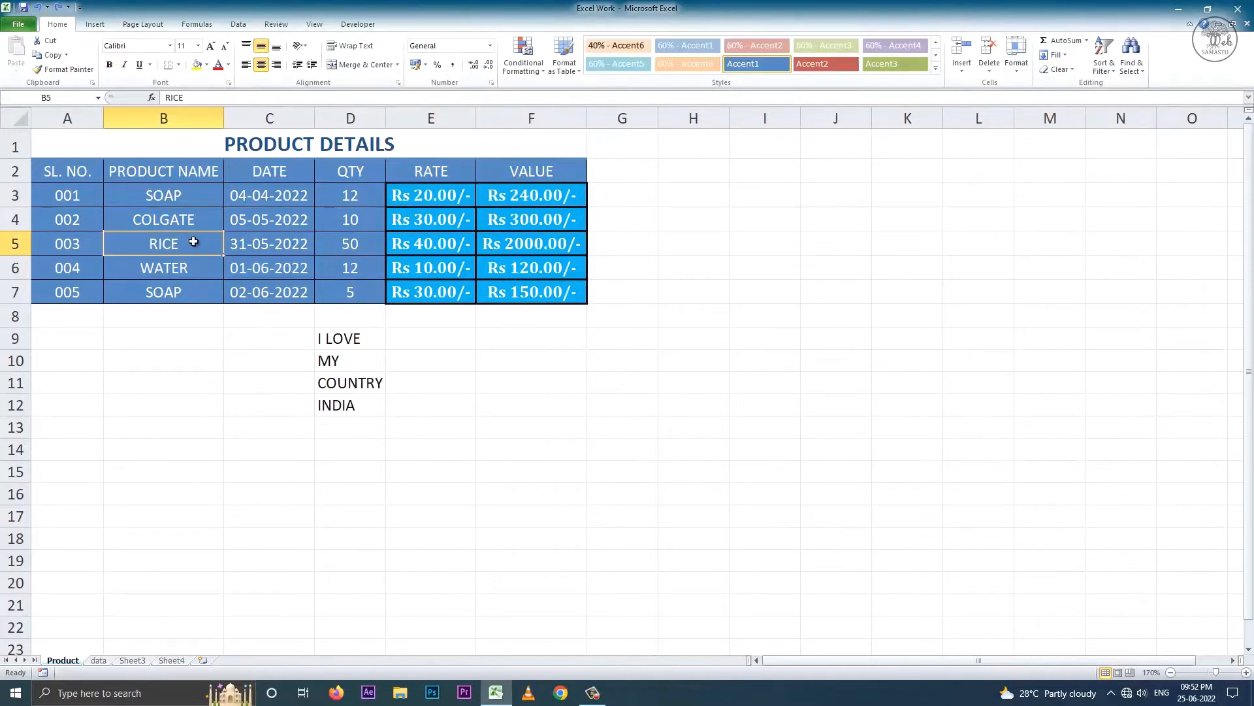
pyautogui.rightClick(194, 242)
pyautogui.click(261, 405)
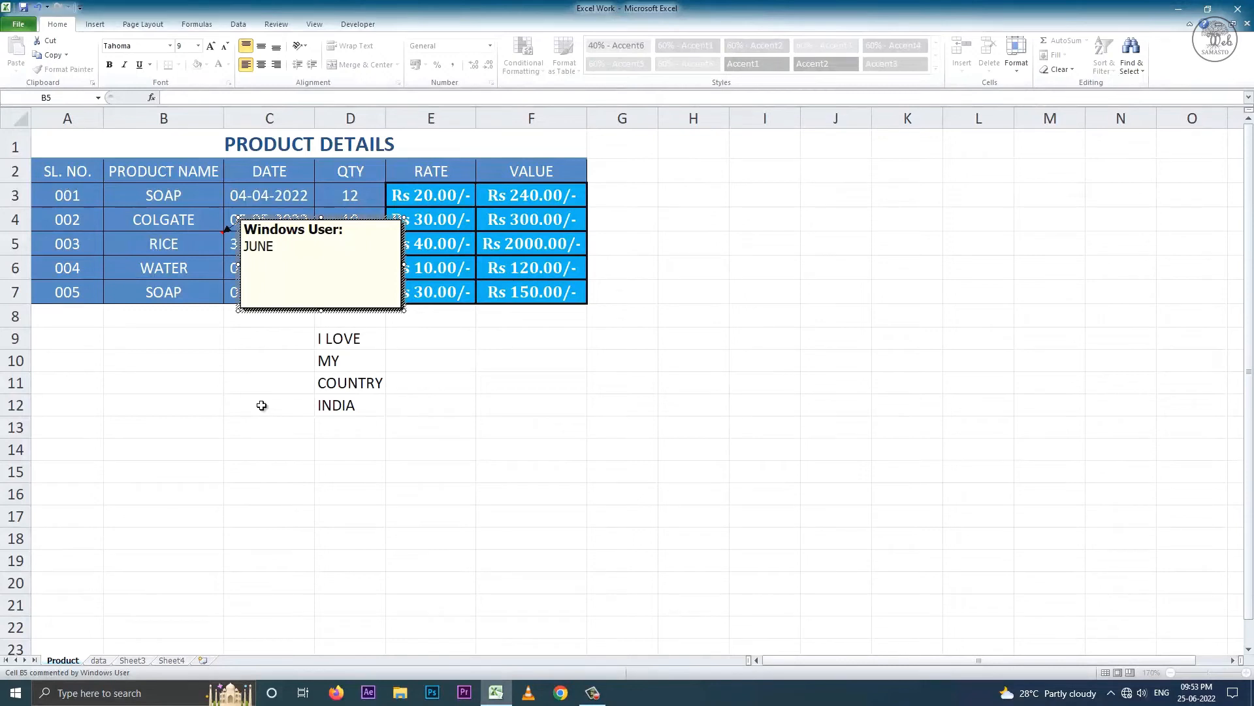
pyautogui.click(215, 359)
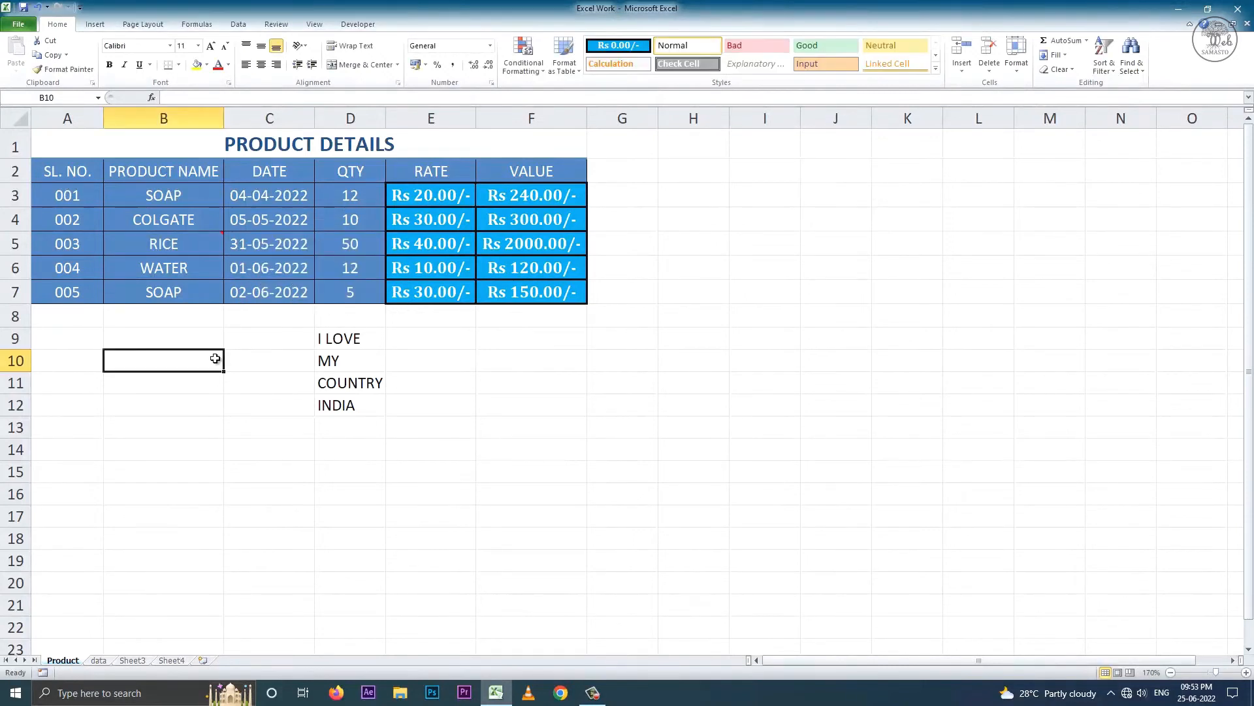
pyautogui.moveTo(169, 245)
pyautogui.rightClick(170, 244)
pyautogui.click(217, 407)
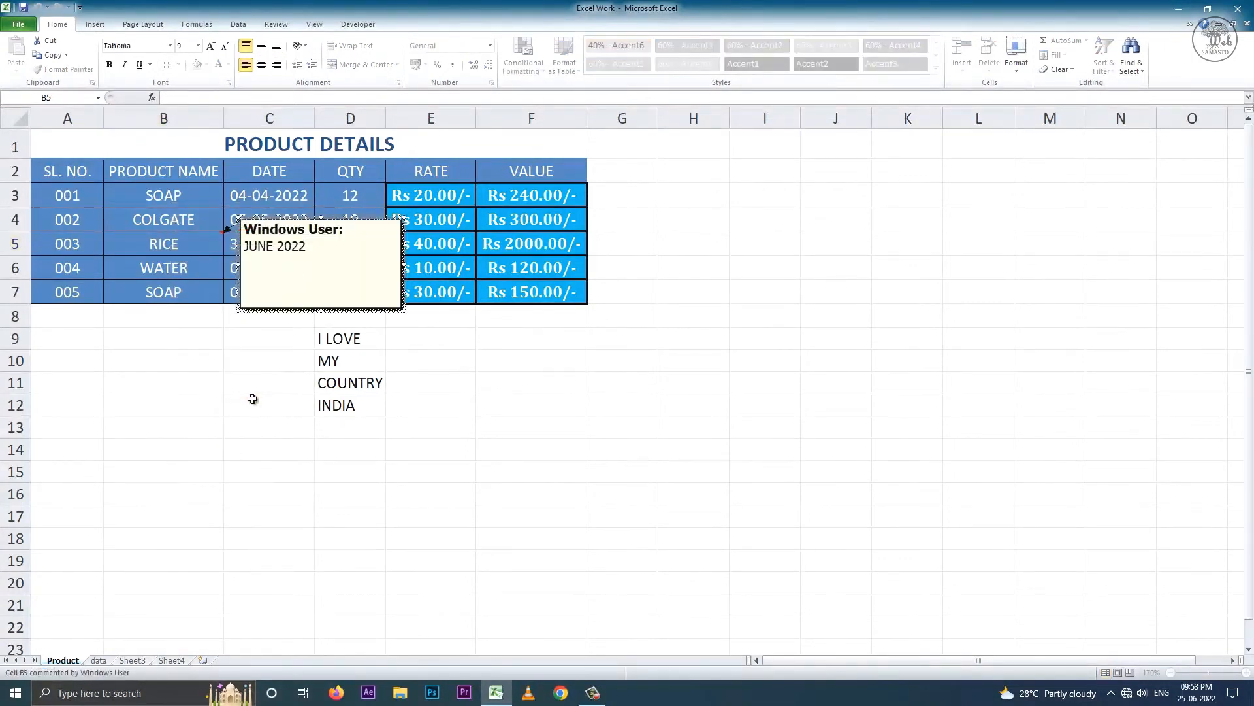
pyautogui.rightClick(191, 249)
pyautogui.click(249, 428)
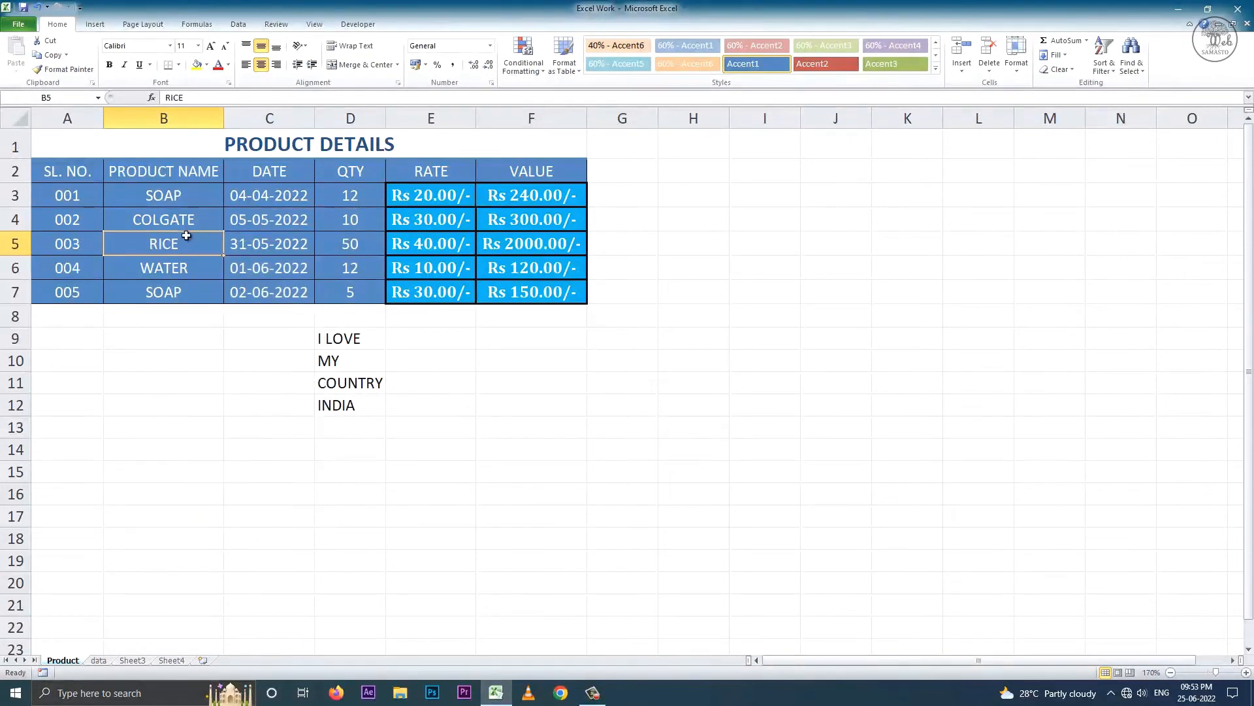
pyautogui.click(36, 8)
# - Clear B5's comment with Clear Comments, then enter an e-mail address in B9
pyautogui.click(1058, 70)
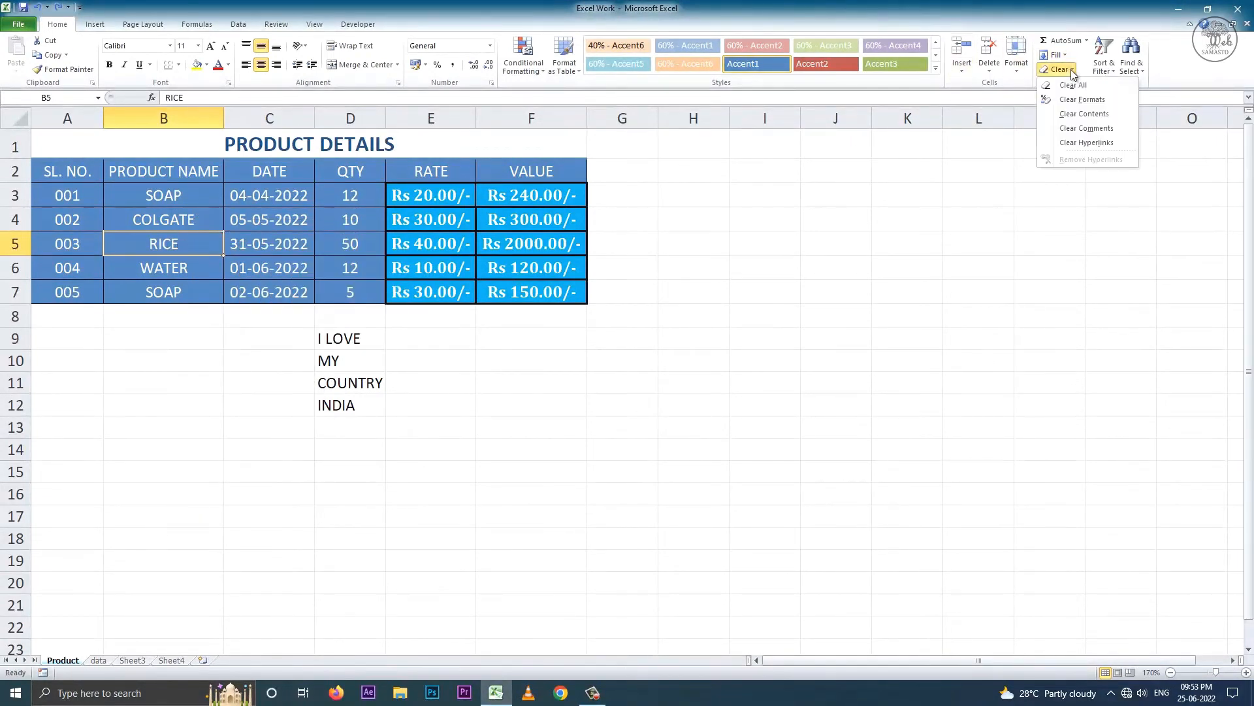
pyautogui.click(1086, 129)
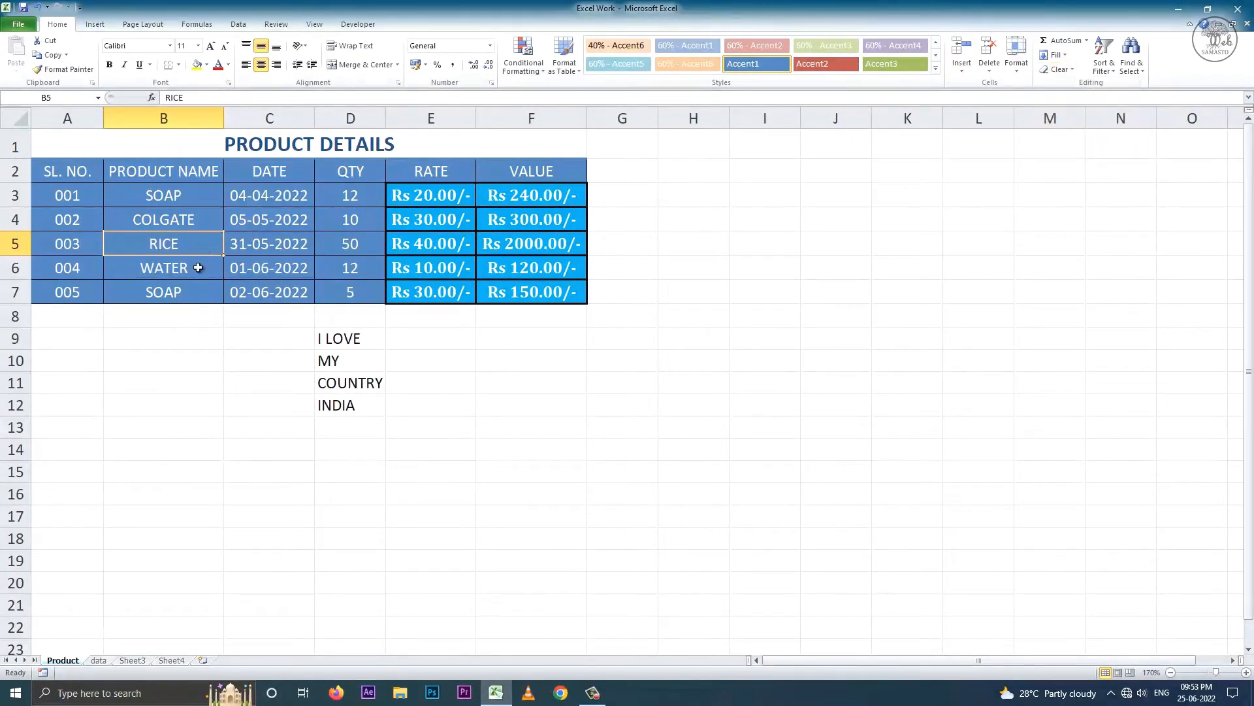
pyautogui.click(179, 341)
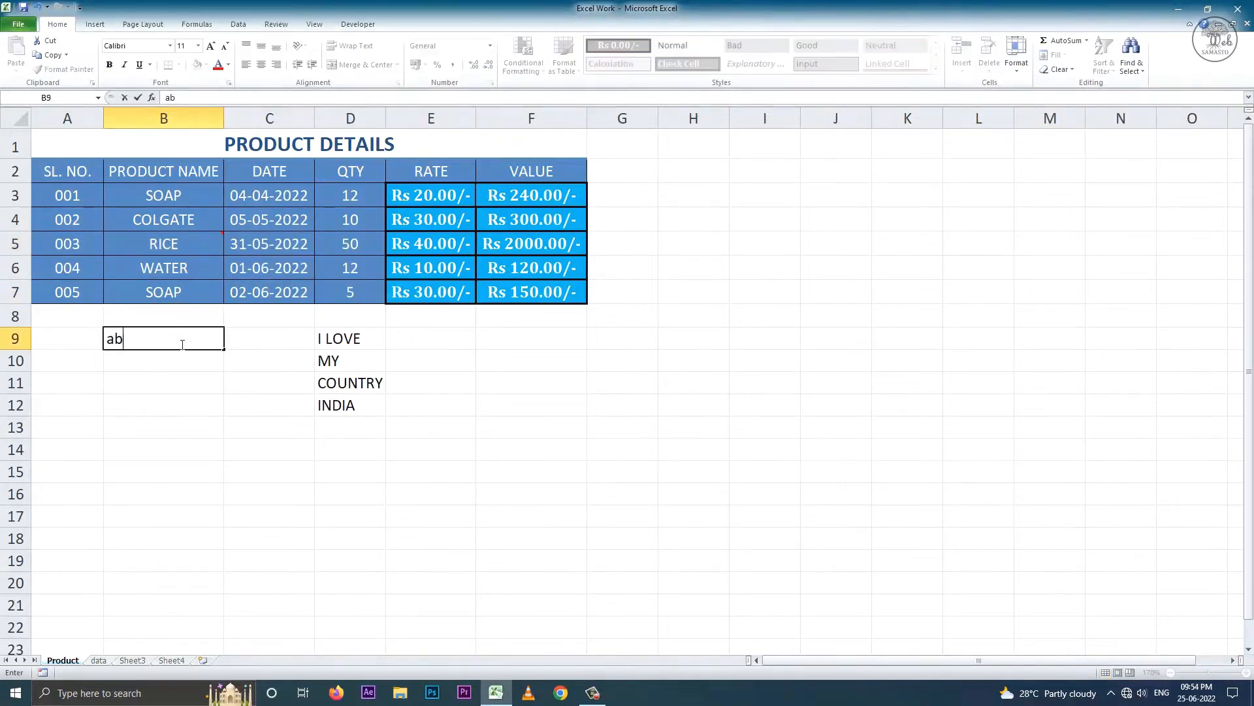
# - Commit the e-mail in B9, close the Mail window it opens, and clear its hyperlink
pyautogui.press('Return')
pyautogui.click(180, 341)
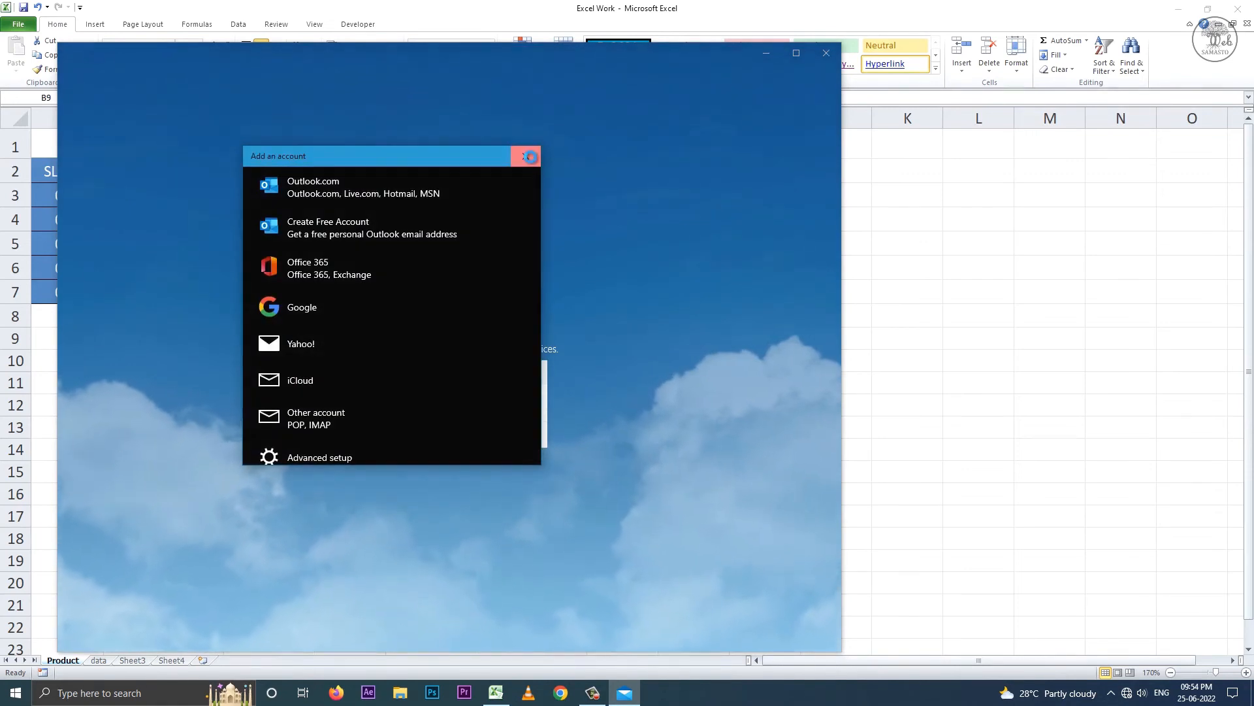
pyautogui.click(526, 156)
pyautogui.click(826, 52)
pyautogui.click(1057, 69)
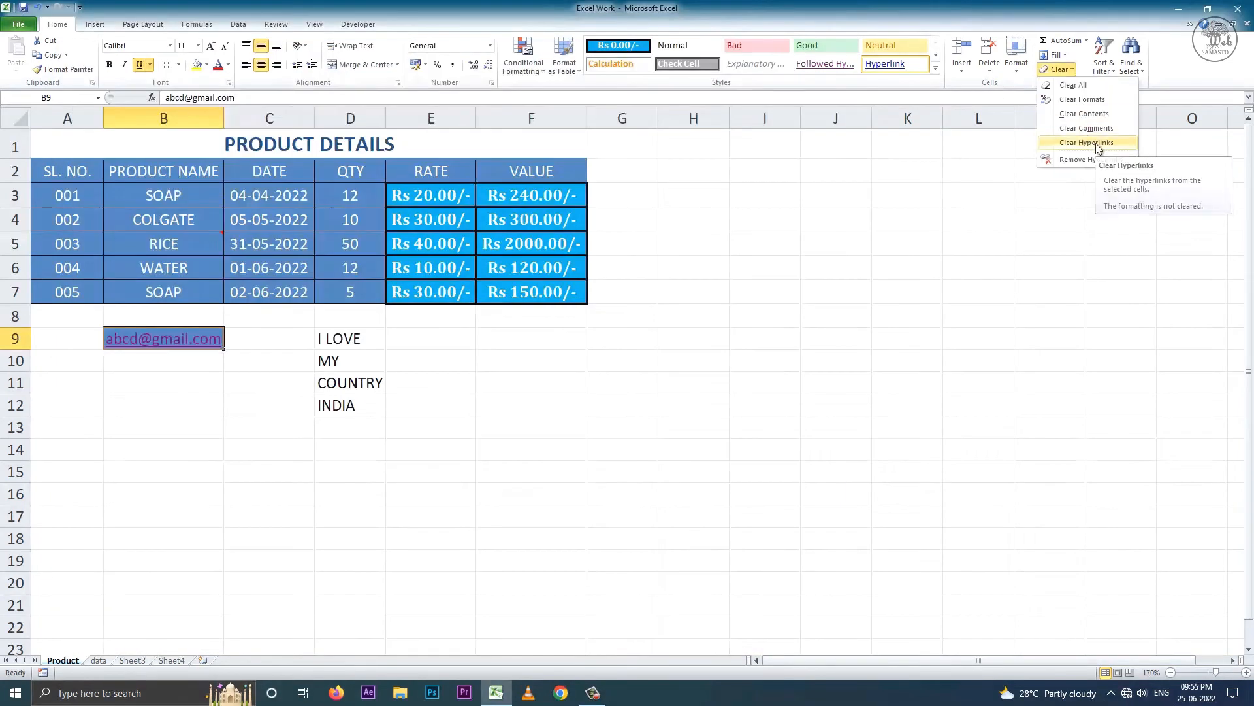
pyautogui.click(1095, 143)
pyautogui.moveTo(63, 171); pyautogui.dragTo(516, 300)
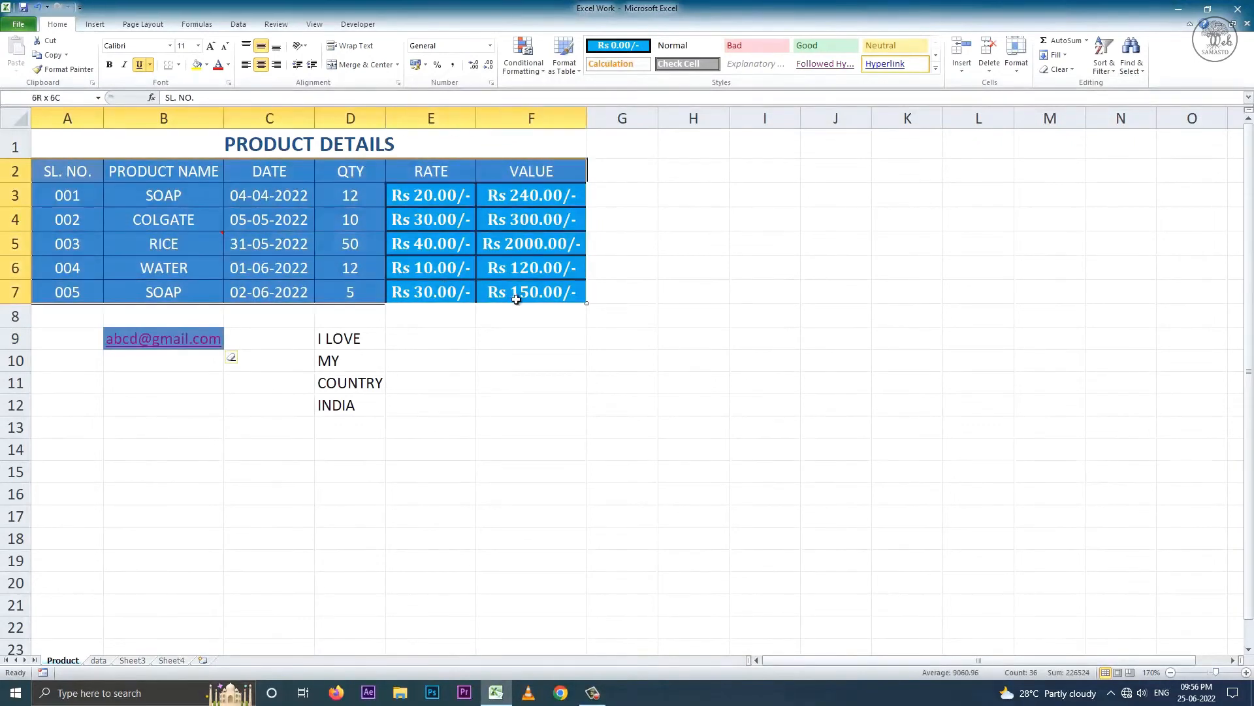
# - Sort the table rows in descending order
pyautogui.click(1103, 66)
pyautogui.click(1137, 87)
pyautogui.click(1103, 66)
pyautogui.click(1137, 99)
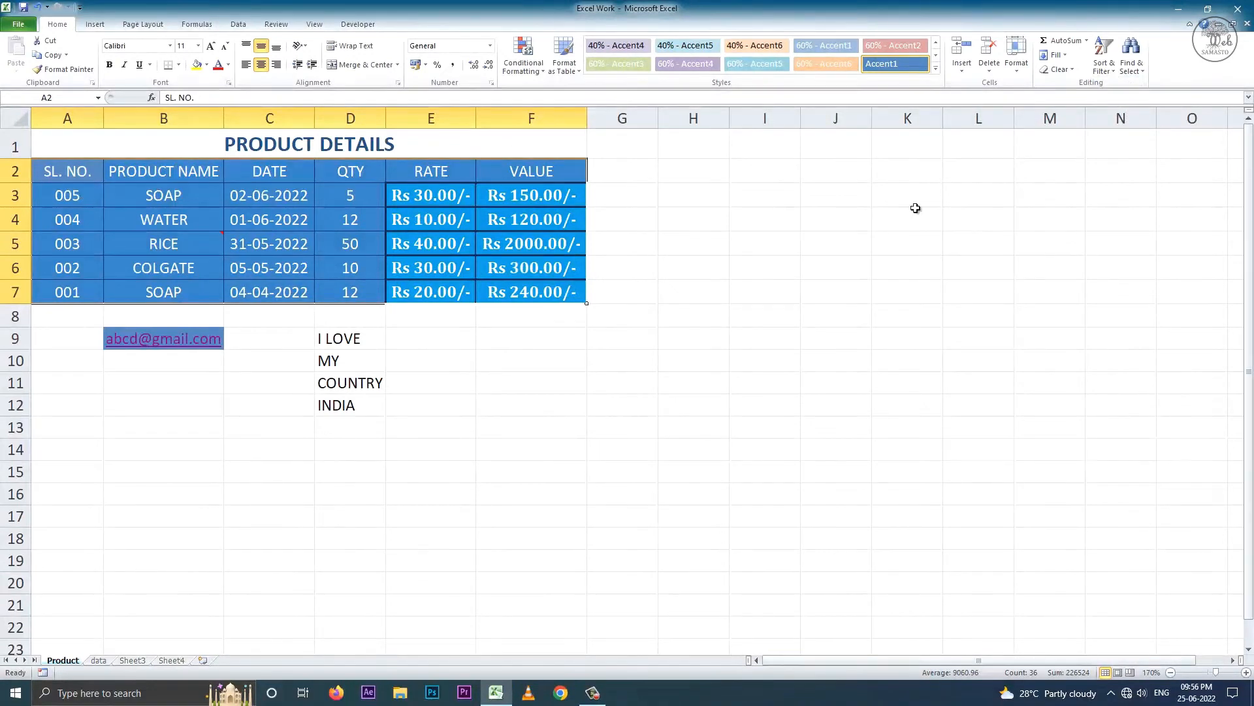
# - Custom-sort the table by PRODUCT NAME, A to Z
pyautogui.click(1102, 68)
pyautogui.click(1137, 114)
pyautogui.click(260, 421)
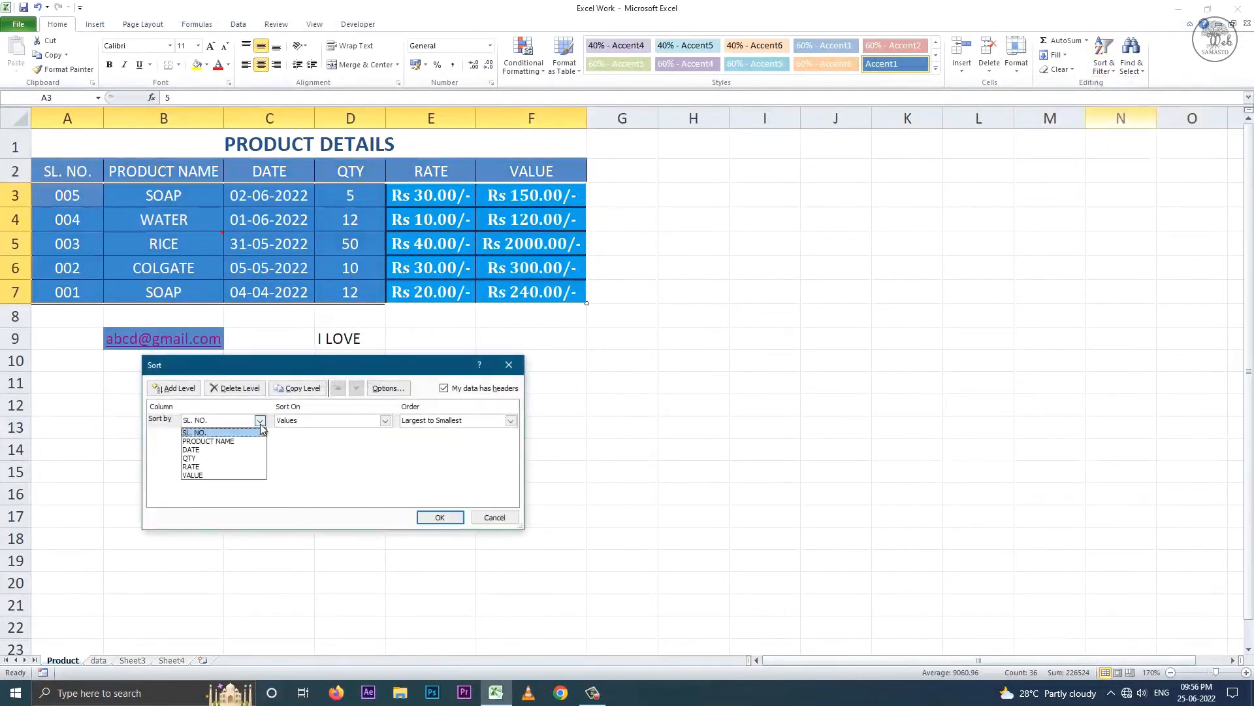
pyautogui.click(232, 441)
pyautogui.click(511, 421)
pyautogui.click(432, 428)
pyautogui.click(441, 517)
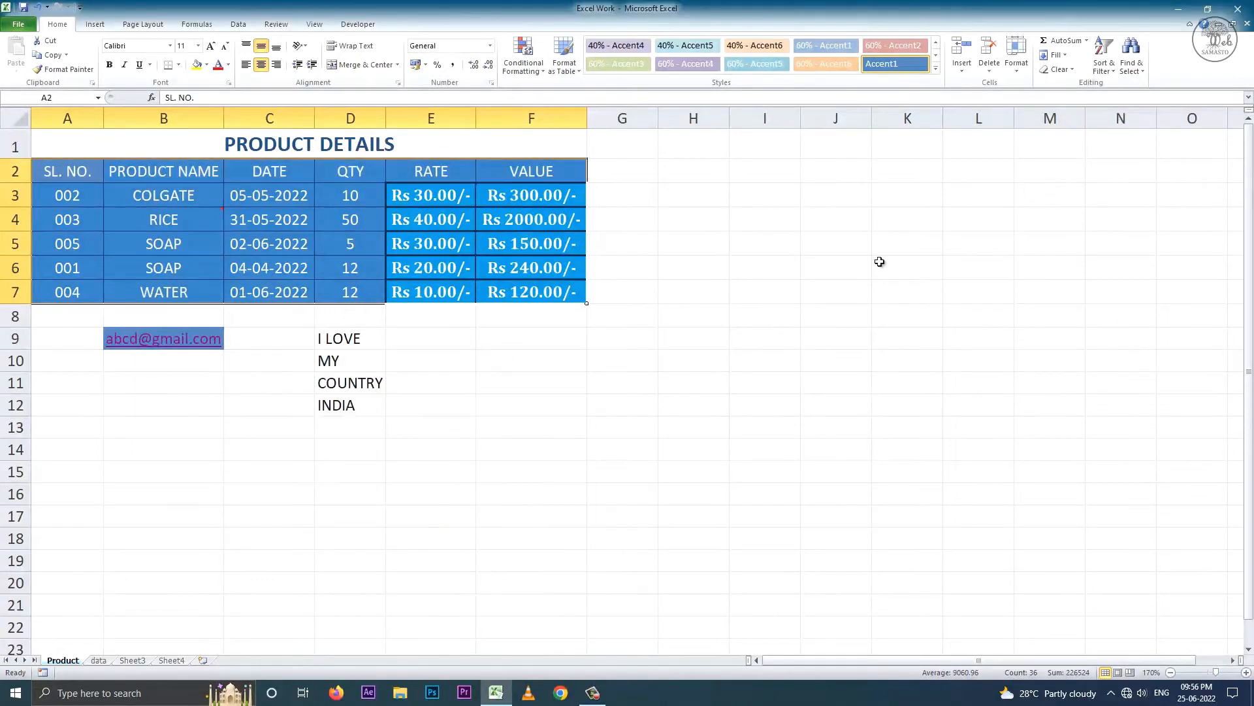
# - Turn on filtering and hide the SOAP rows in the PRODUCT NAME filter
pyautogui.click(1104, 58)
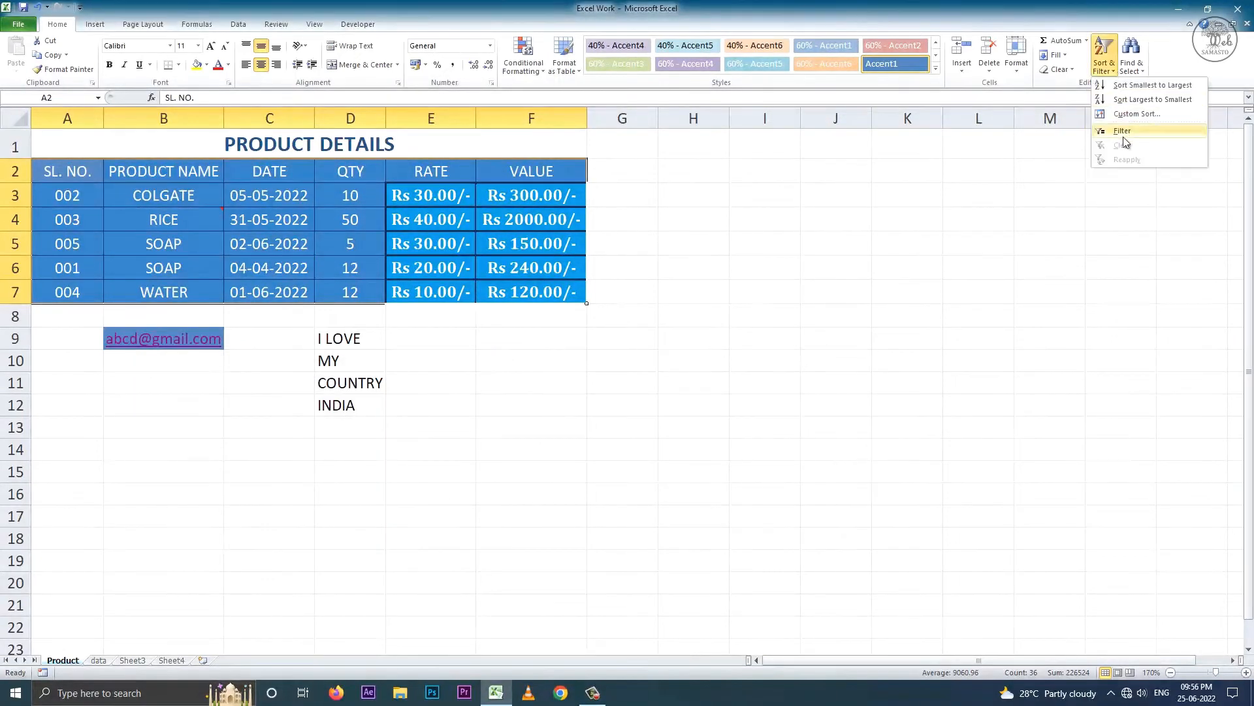
pyautogui.click(1125, 135)
pyautogui.click(190, 220)
pyautogui.click(218, 178)
pyautogui.click(98, 327)
pyautogui.click(137, 416)
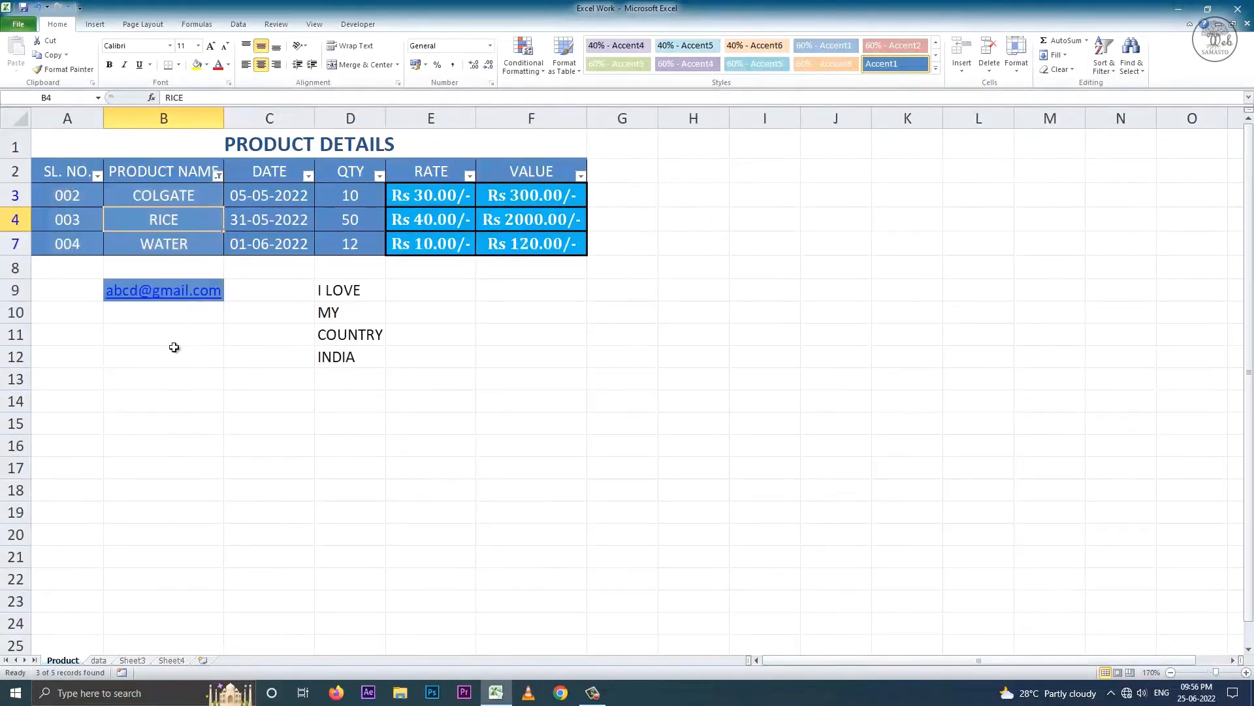
# - Show SOAP again so all five records appear, then turn filtering off
pyautogui.click(218, 175)
pyautogui.click(101, 327)
pyautogui.click(137, 417)
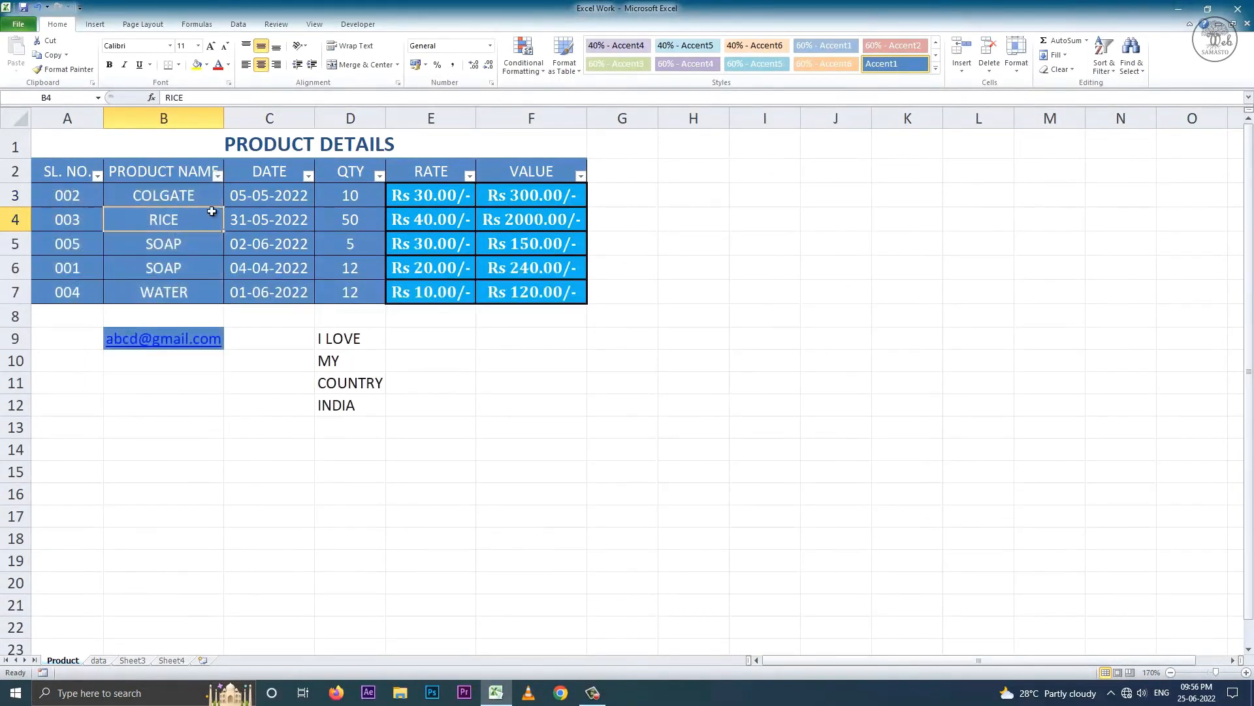
pyautogui.click(1102, 65)
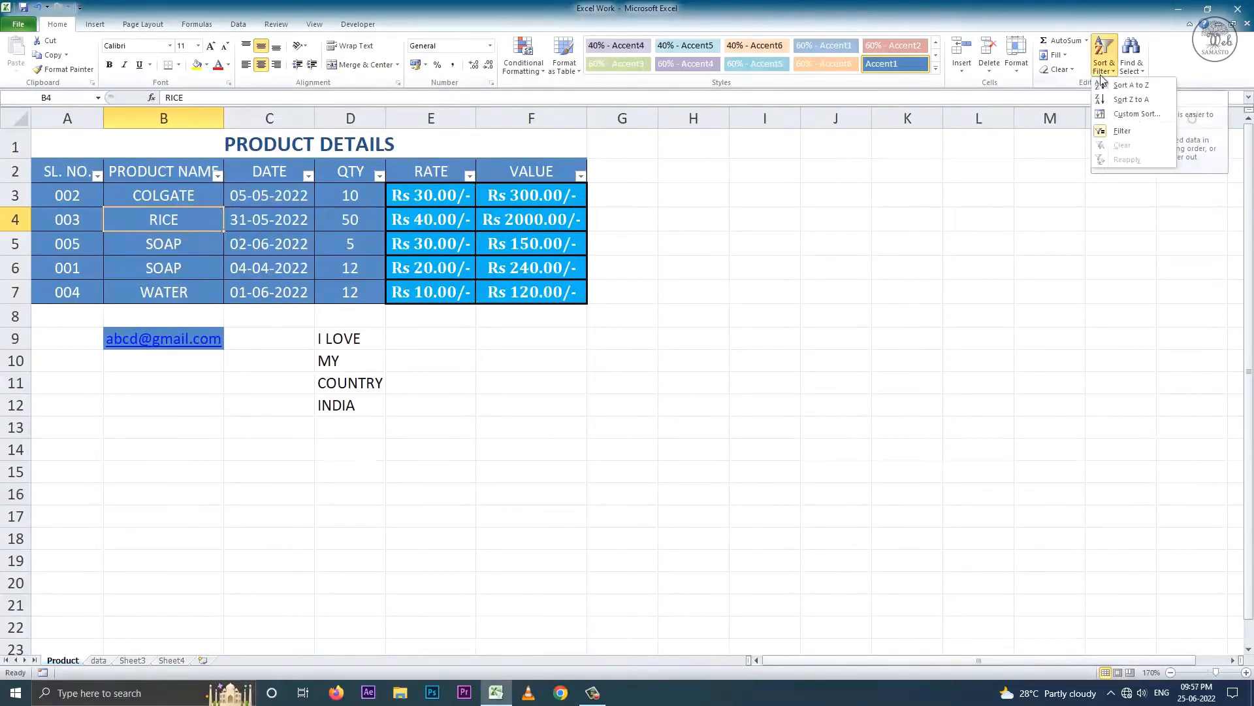
pyautogui.click(1113, 130)
pyautogui.click(421, 336)
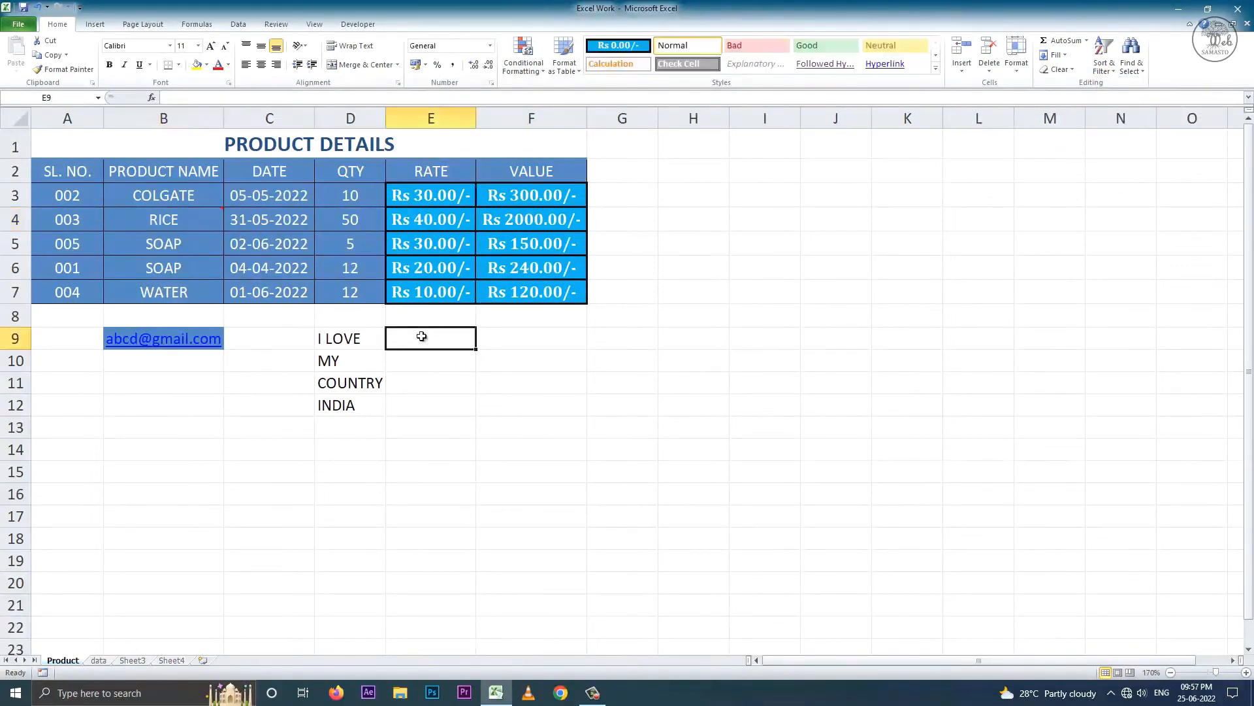
pyautogui.click(1130, 63)
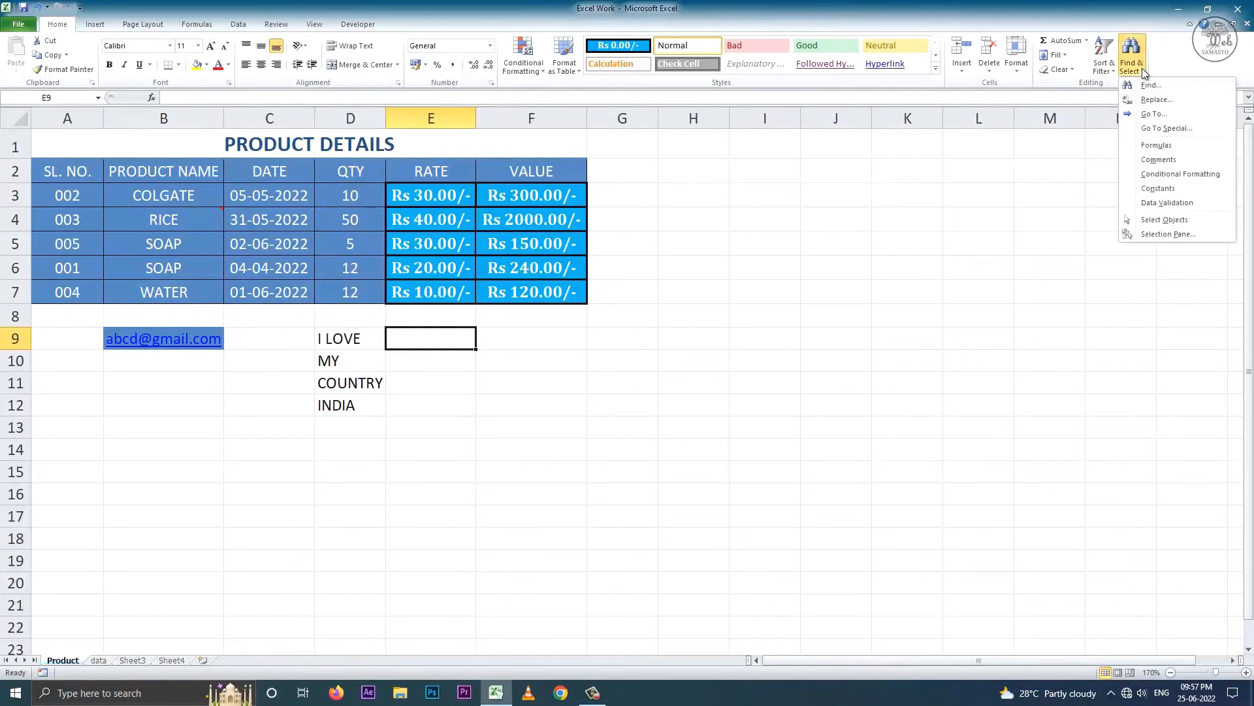
pyautogui.click(1150, 84)
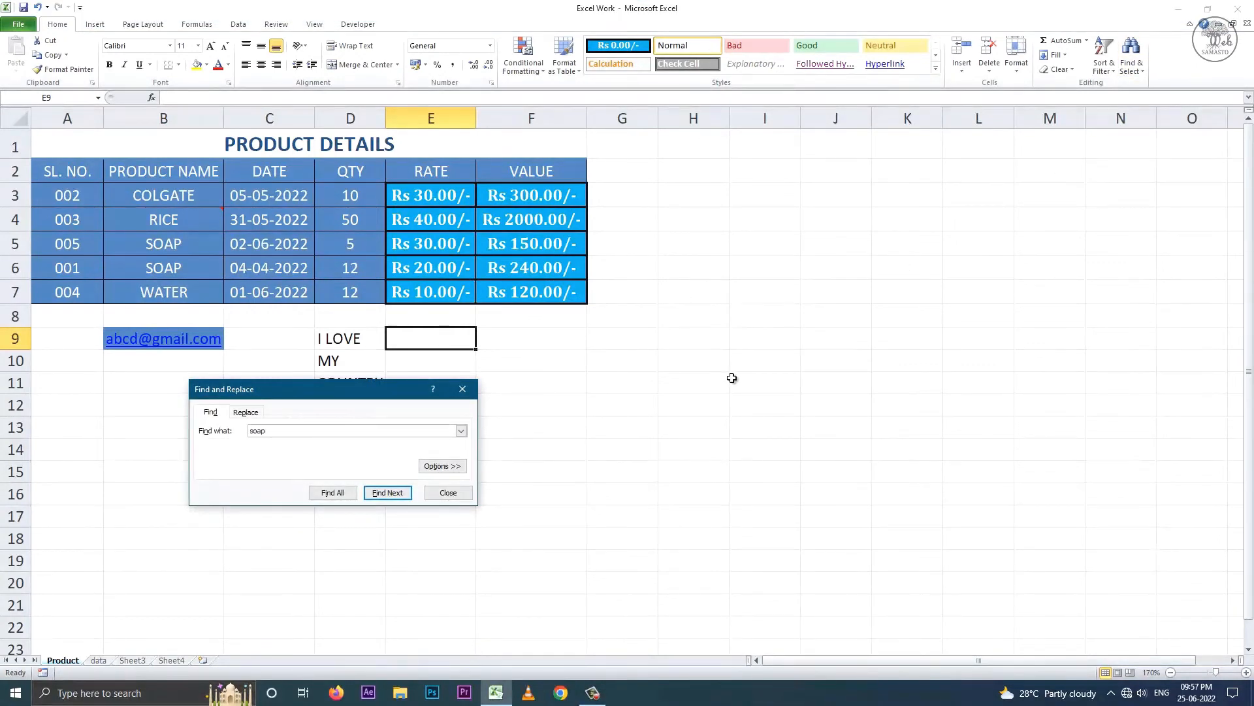
pyautogui.click(385, 494)
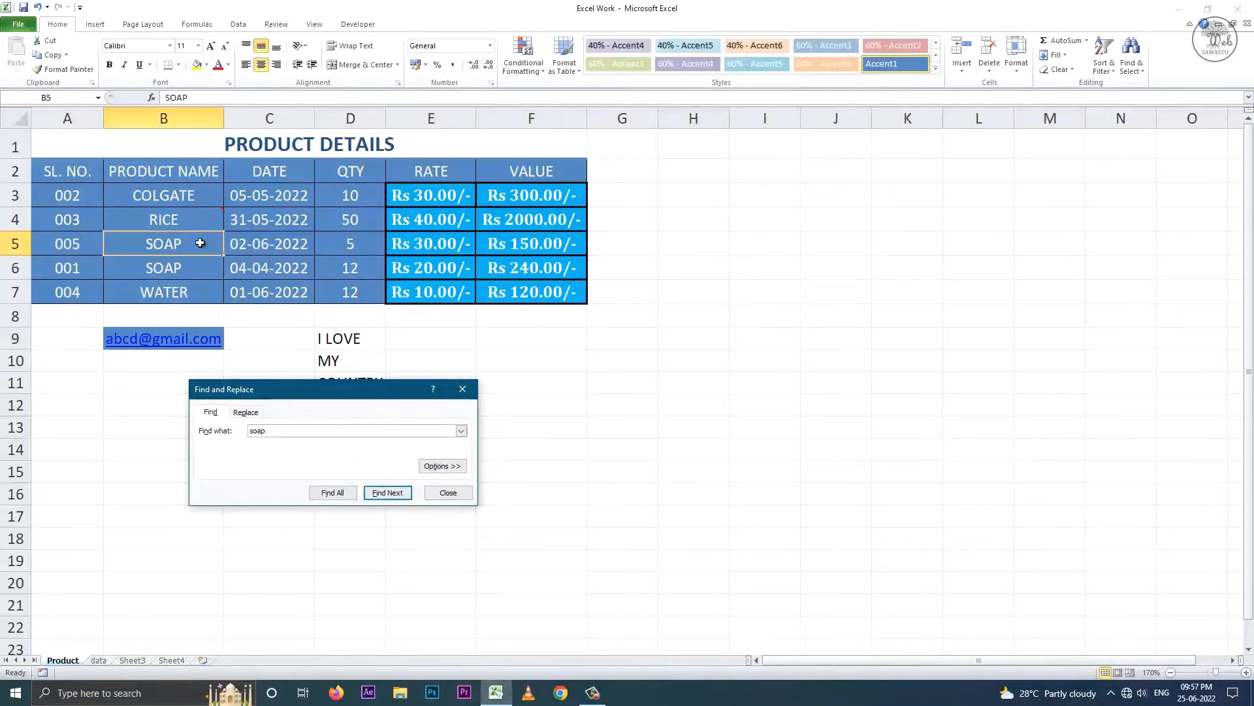
pyautogui.click(438, 467)
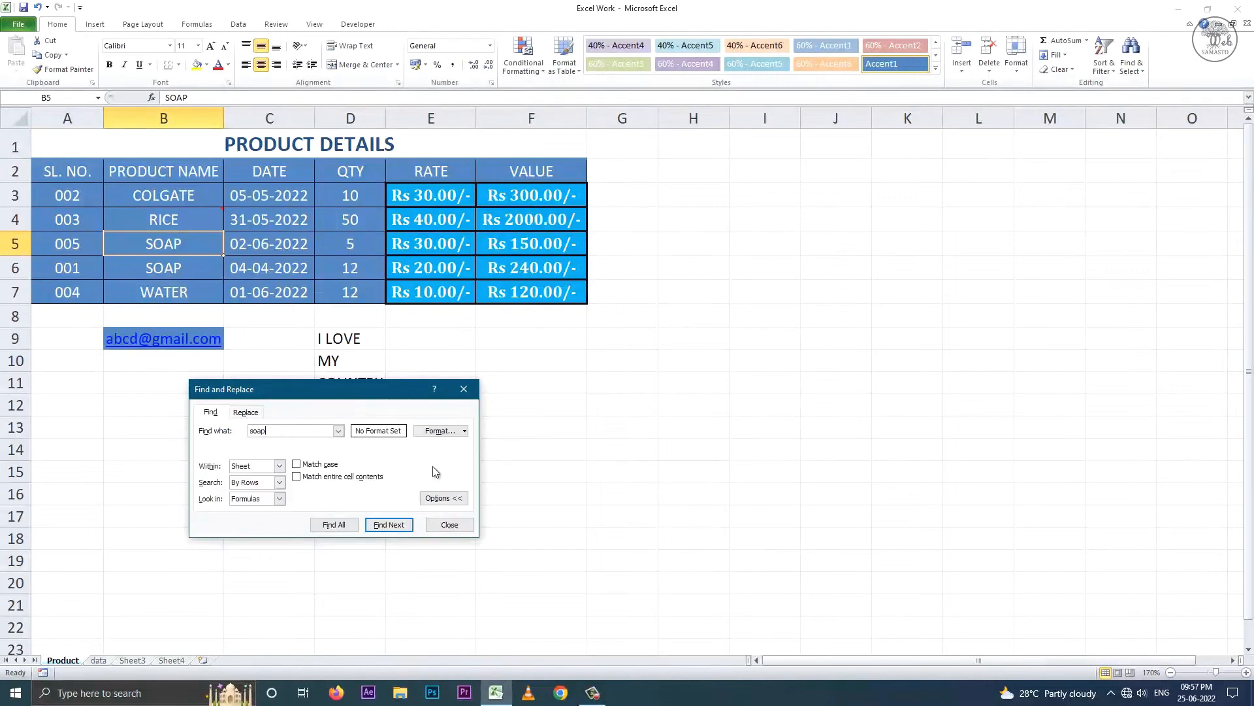
pyautogui.click(298, 464)
pyautogui.click(380, 526)
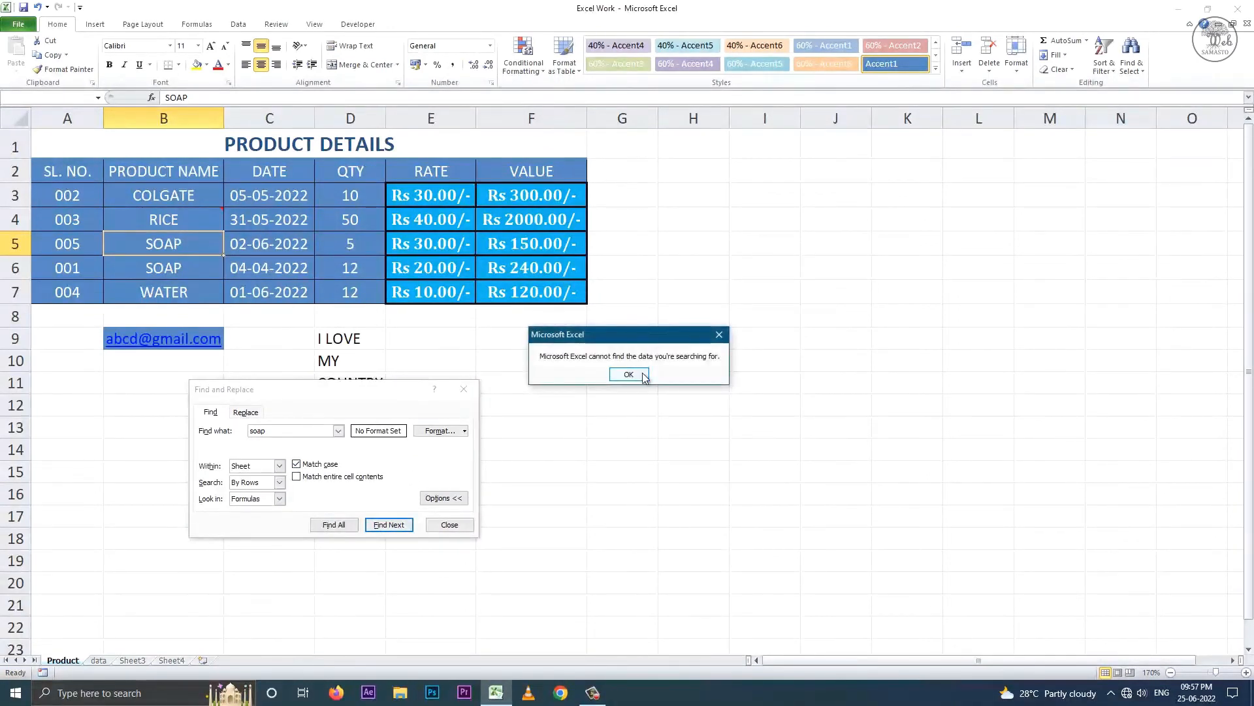
pyautogui.click(628, 375)
pyautogui.moveTo(334, 431); pyautogui.dragTo(243, 431)
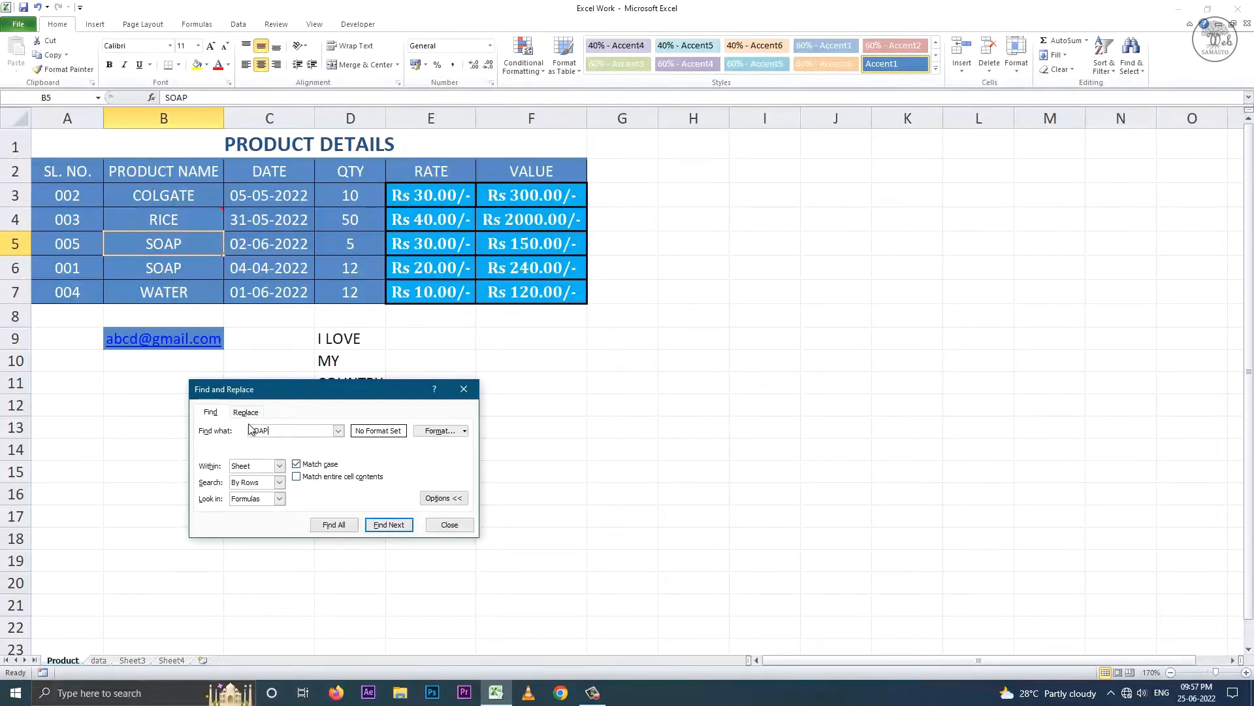
pyautogui.click(389, 524)
pyautogui.click(389, 525)
pyautogui.click(281, 498)
pyautogui.click(274, 519)
pyautogui.click(386, 526)
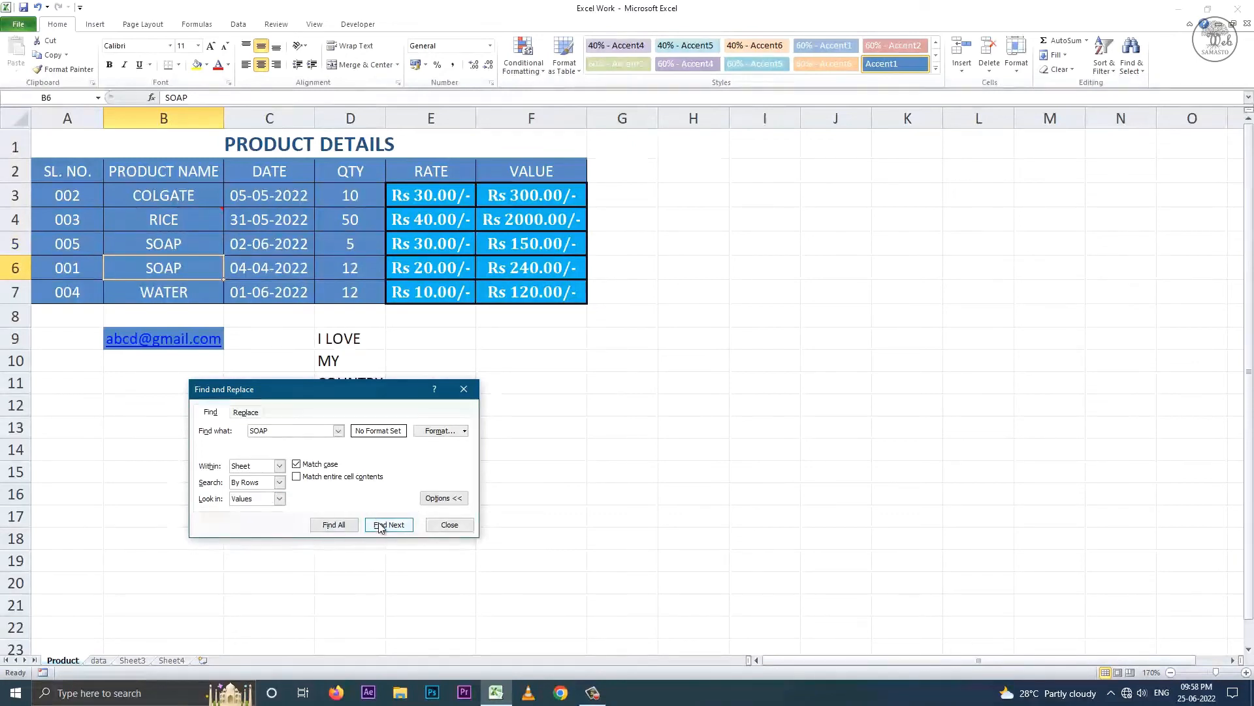
pyautogui.click(281, 499)
pyautogui.click(277, 530)
pyautogui.click(379, 526)
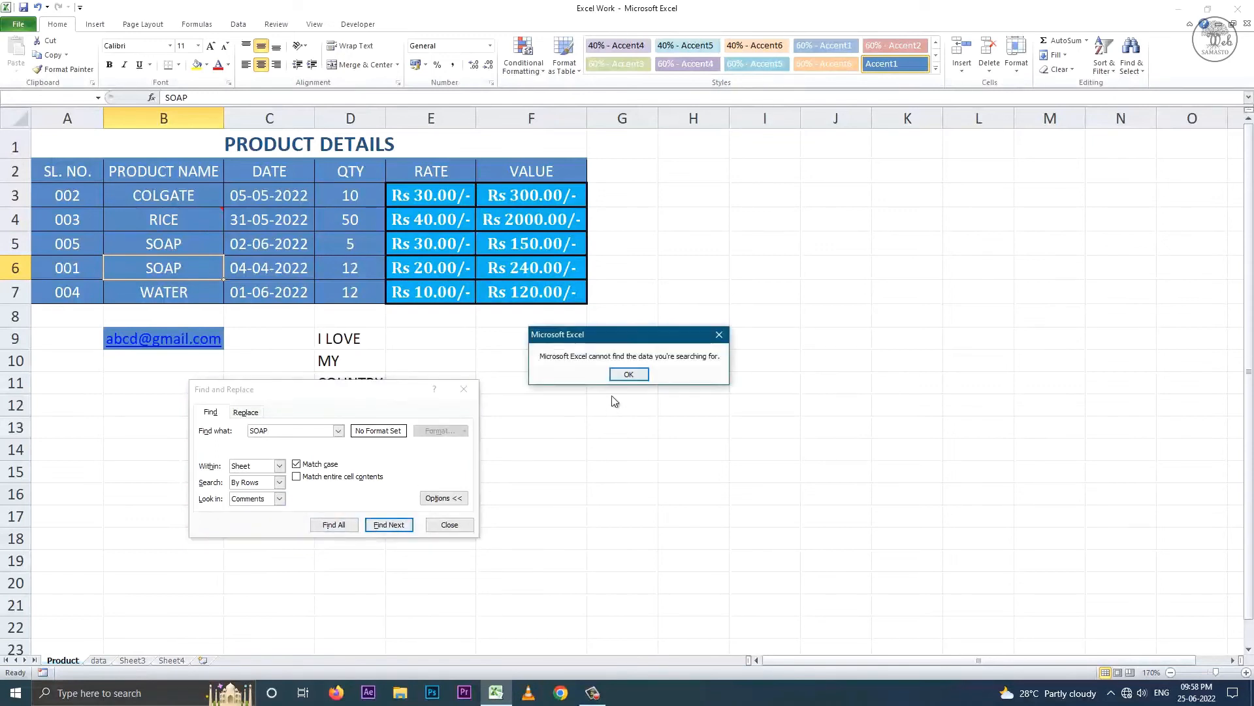
pyautogui.click(629, 374)
pyautogui.click(449, 525)
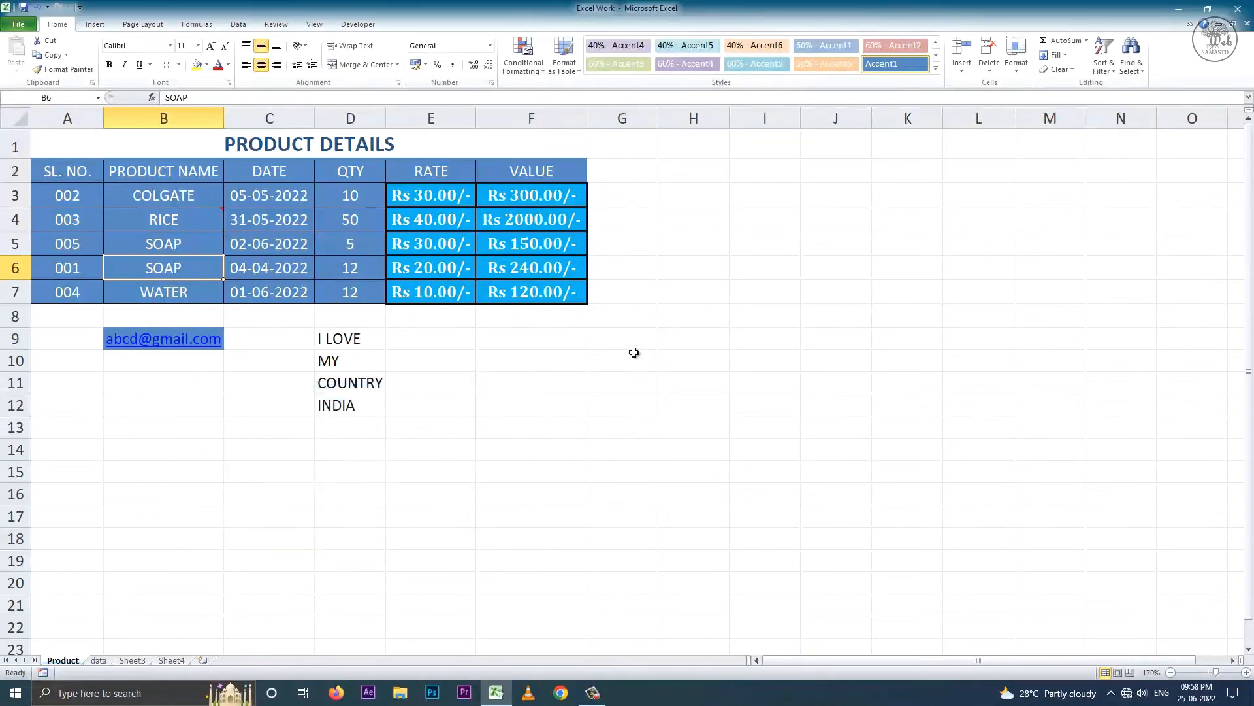
# - Replace all SOAP entries with SHAMPOO using Find and Replace, making 2 replacements
pyautogui.click(1133, 65)
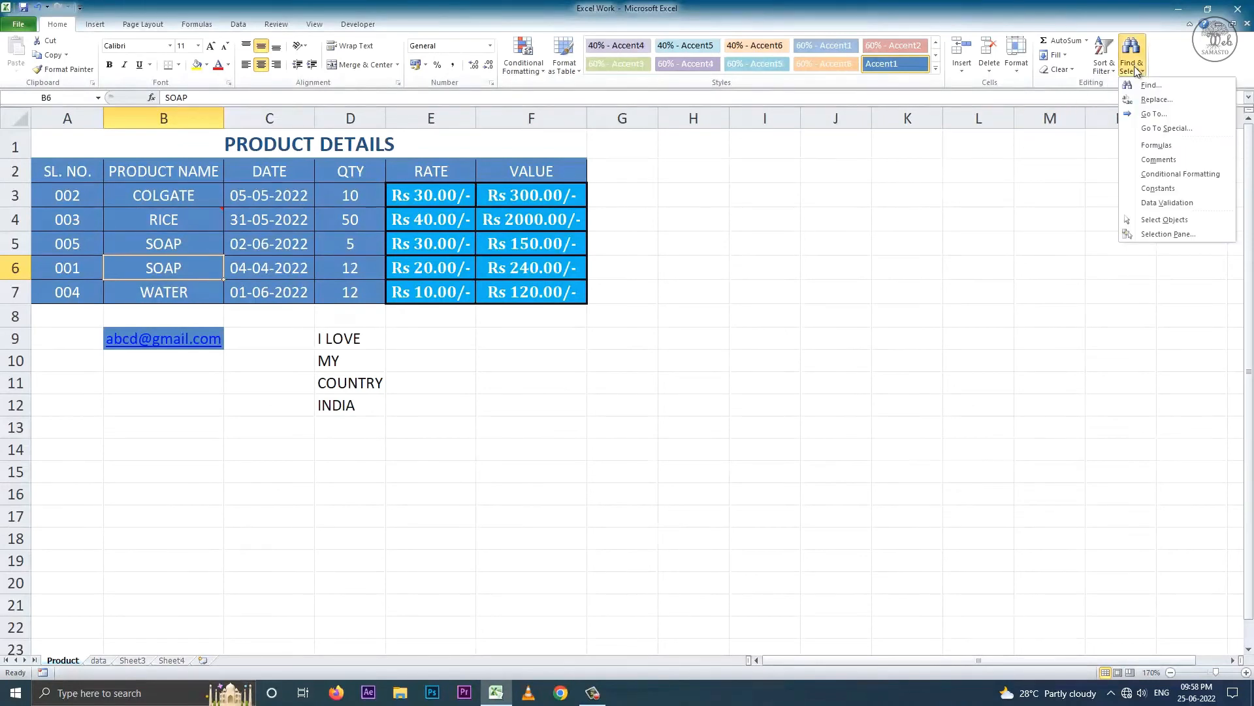
pyautogui.click(1154, 99)
pyautogui.click(267, 445)
pyautogui.write('SHAMPOO')
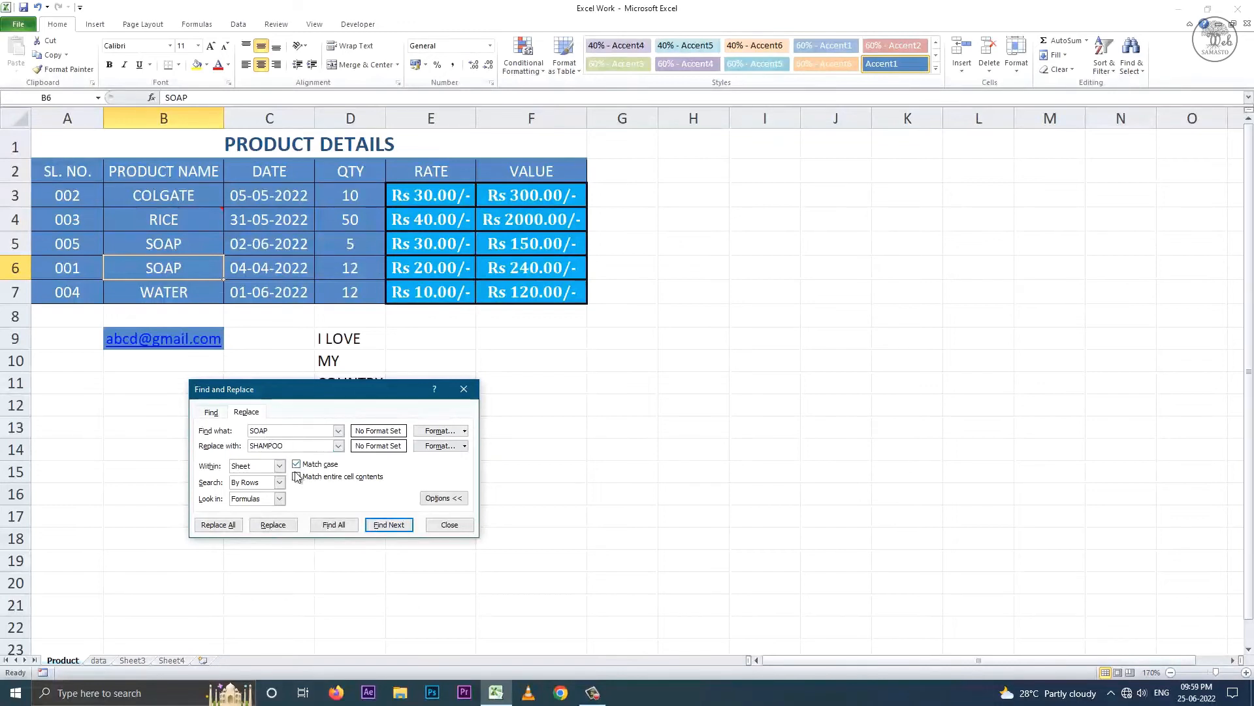
pyautogui.click(377, 526)
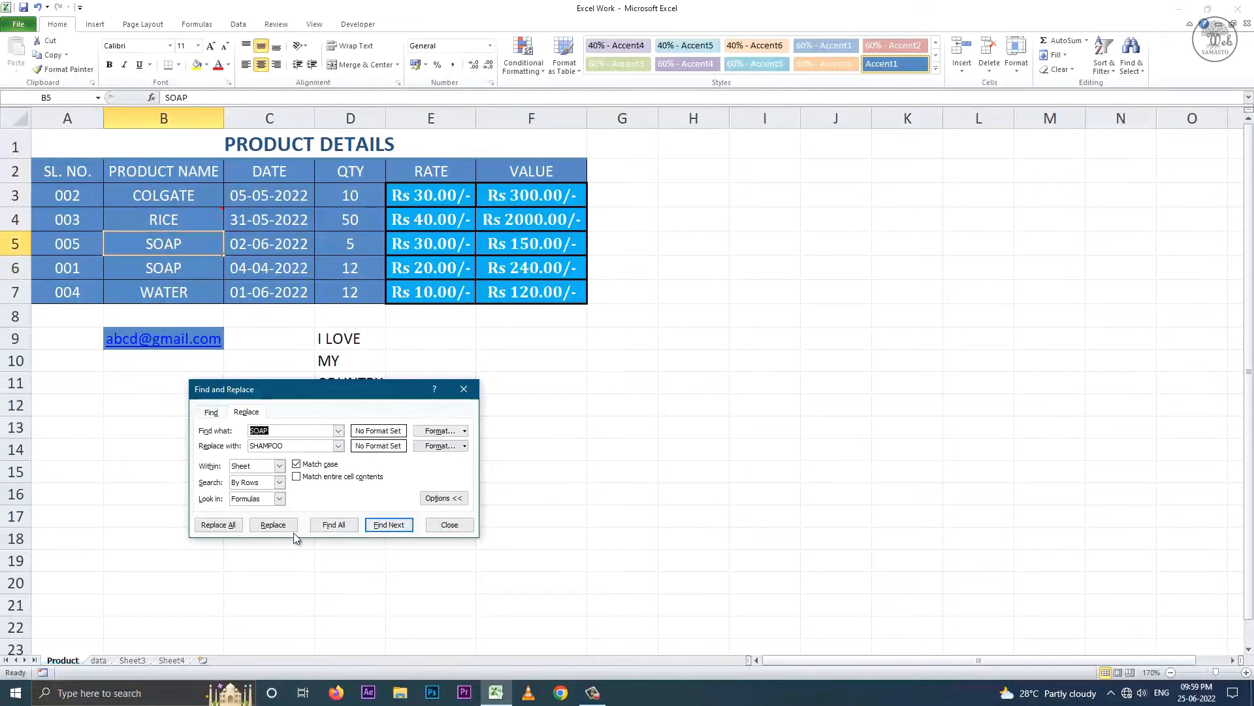
pyautogui.click(226, 527)
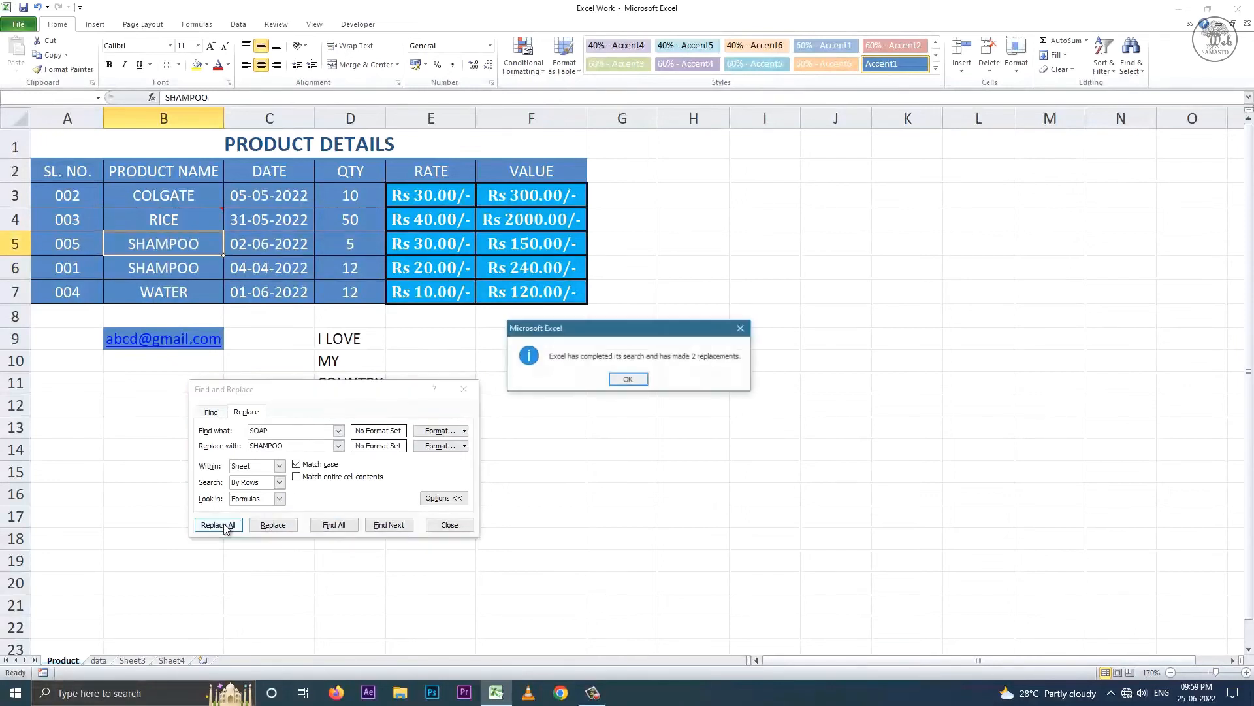
pyautogui.click(625, 381)
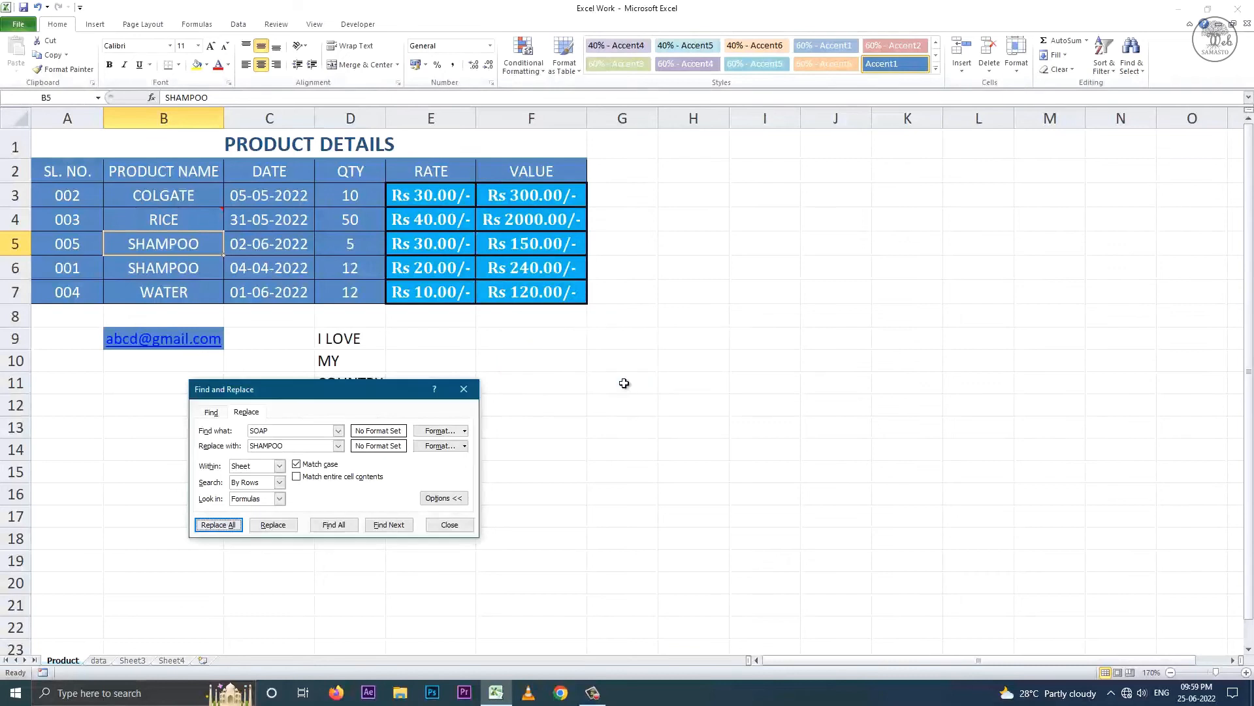
pyautogui.click(448, 525)
pyautogui.click(1132, 58)
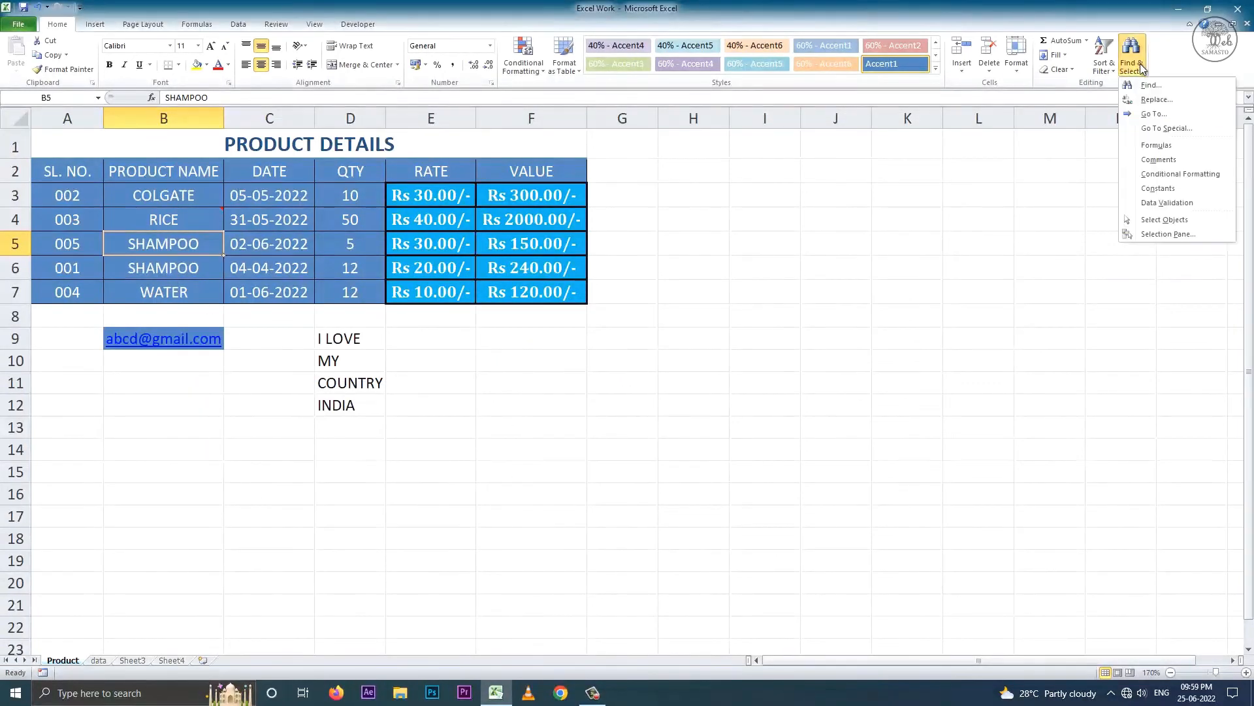
# - Jump to cell F3 with Go To, then open and cancel Go To Special
pyautogui.click(1154, 114)
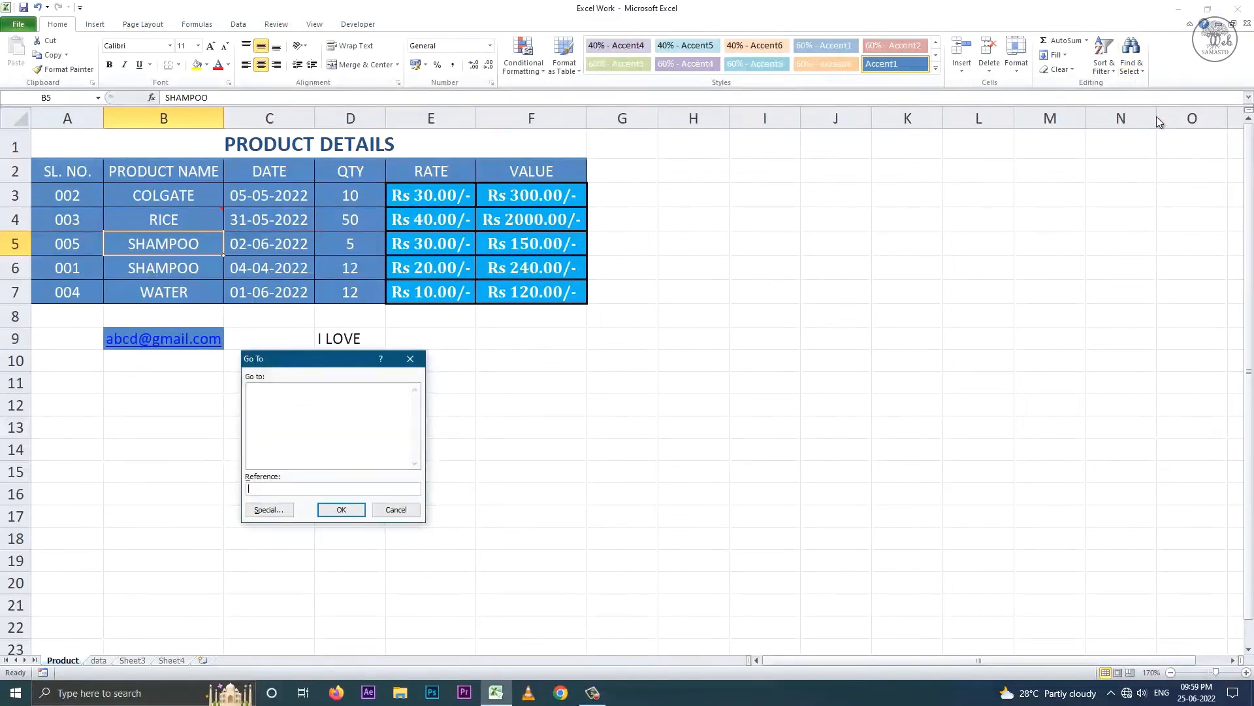
pyautogui.click(341, 509)
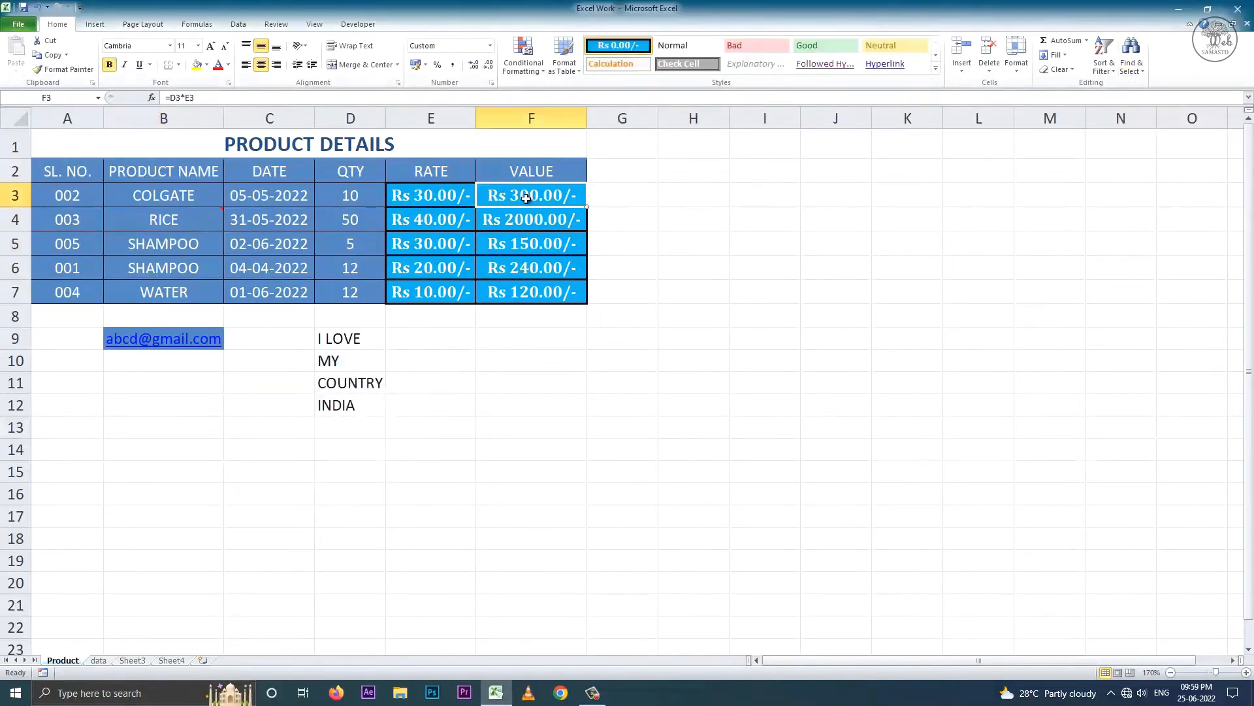
pyautogui.click(1135, 69)
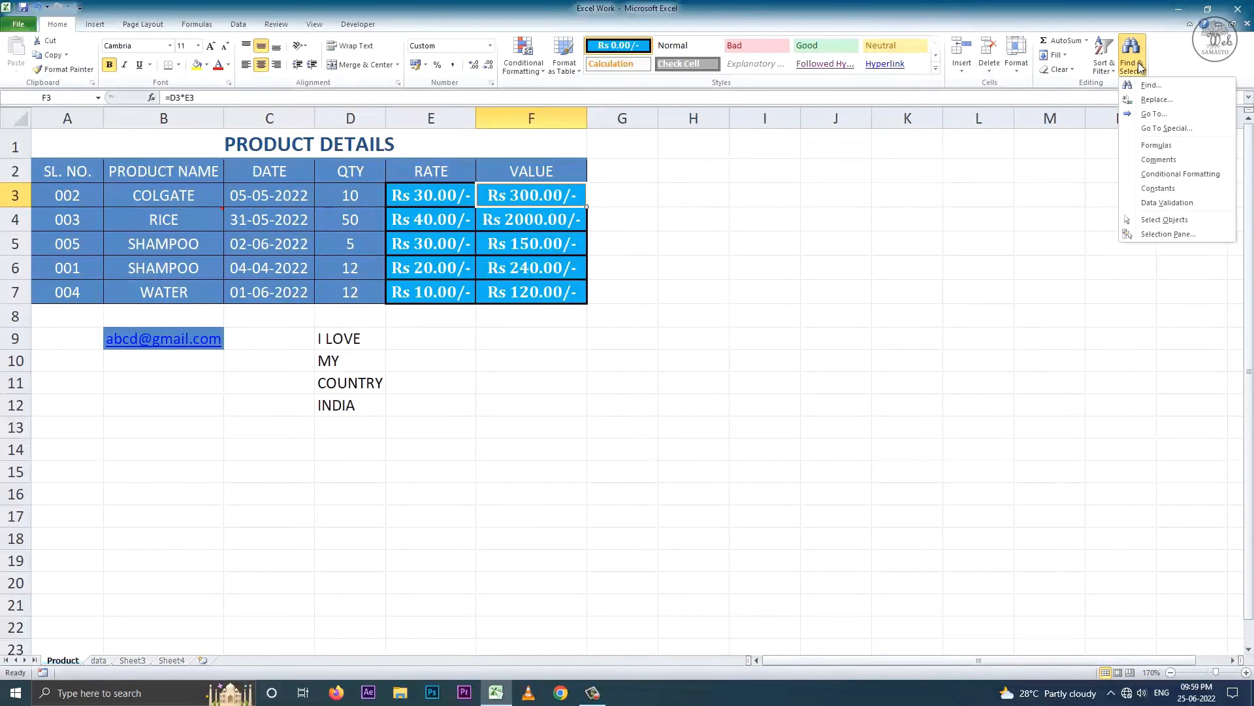
pyautogui.click(1150, 128)
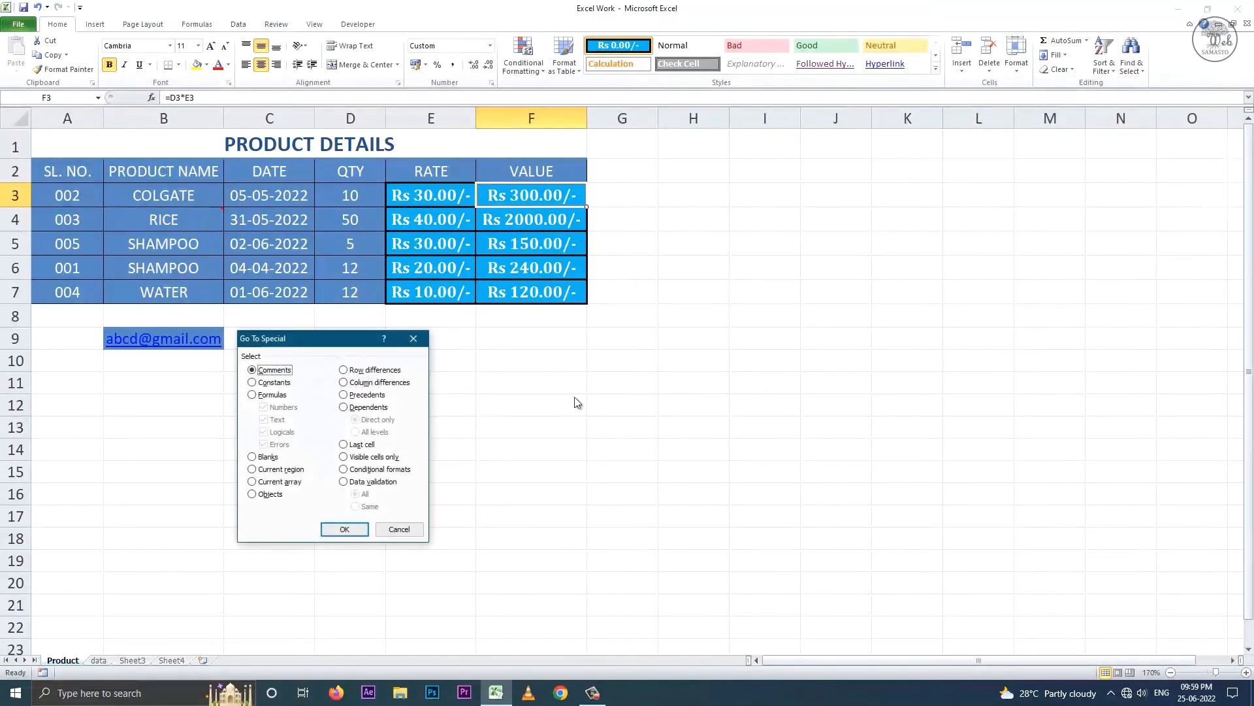
pyautogui.click(407, 530)
# - Select all formula cells F3:F7 and confirm F3 calculates =D3*E3
pyautogui.click(1139, 68)
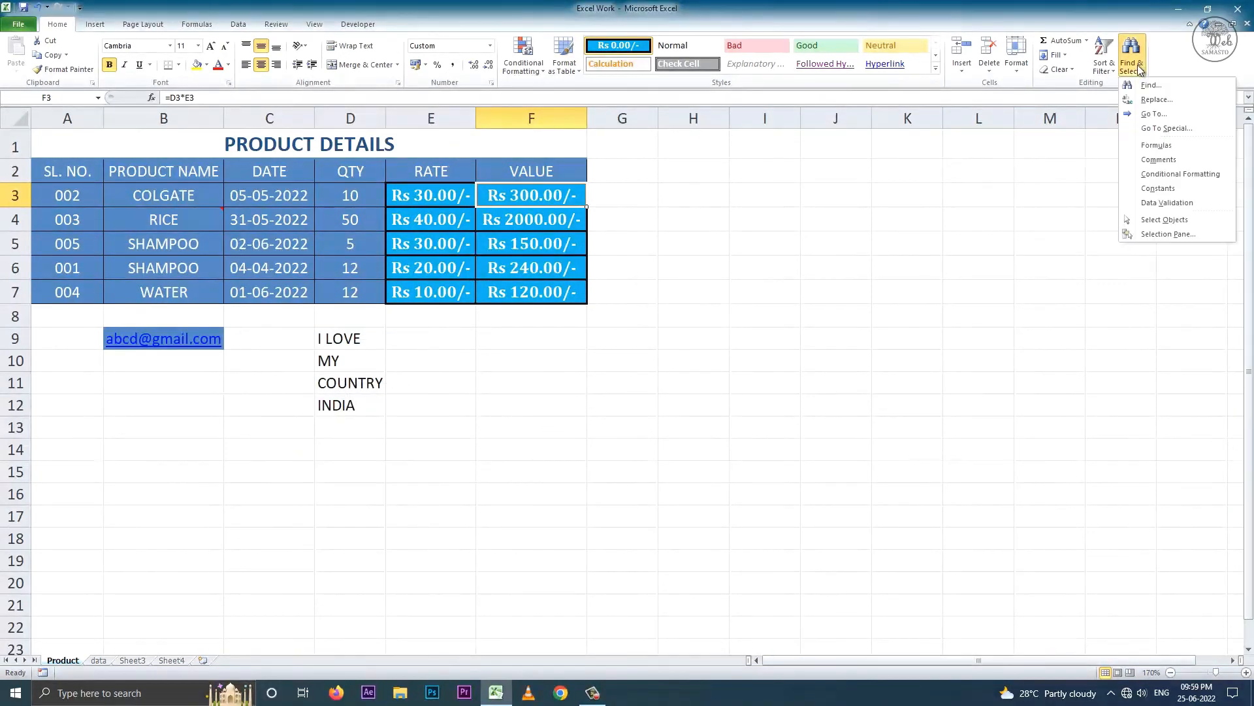
pyautogui.click(1180, 145)
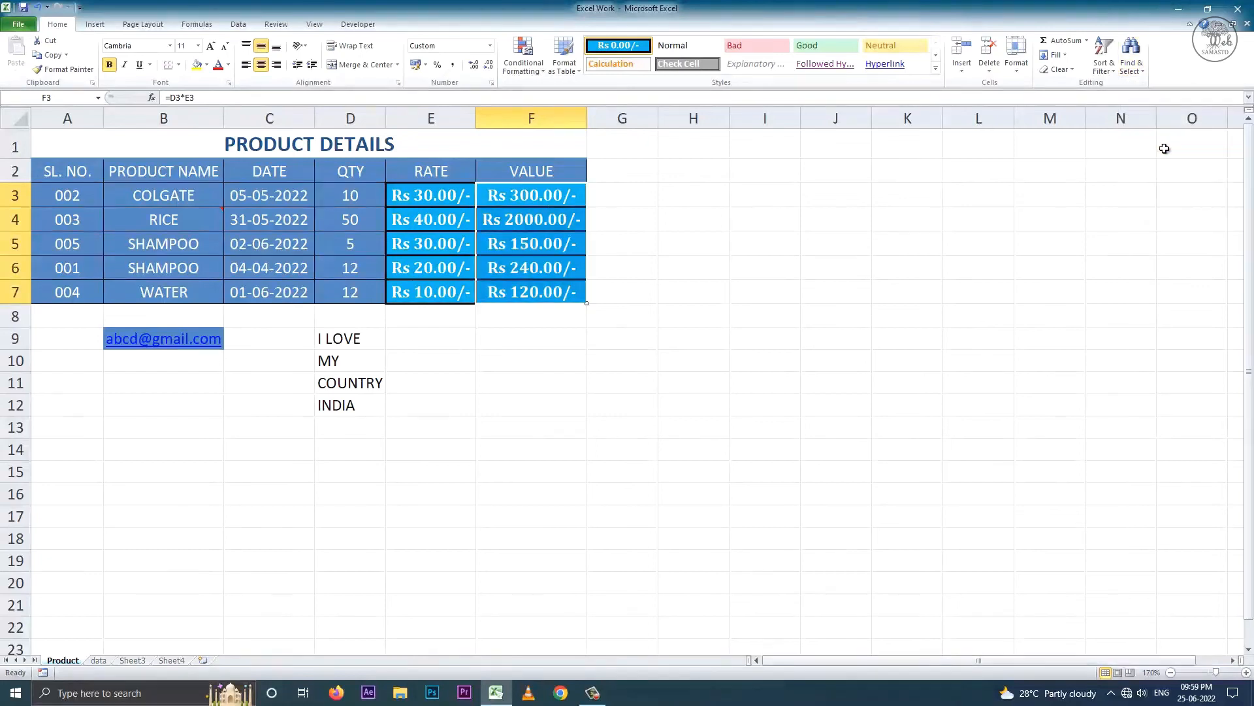
pyautogui.click(213, 98)
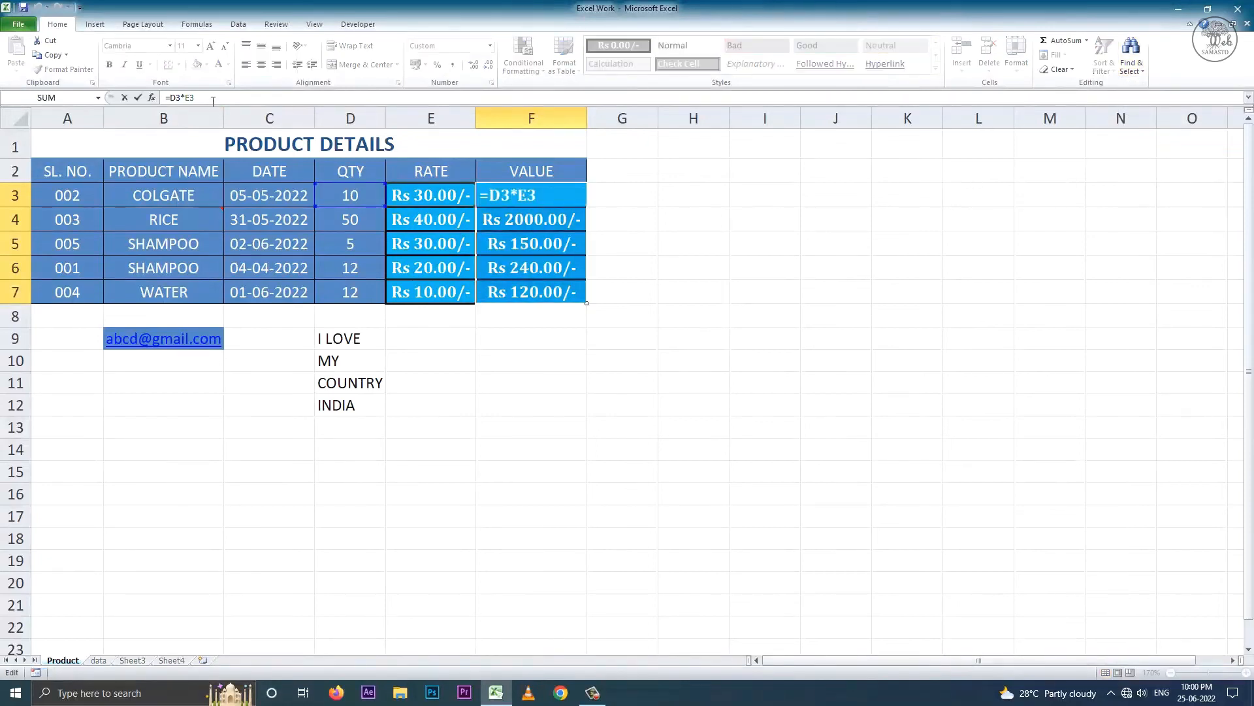
pyautogui.press('Return')
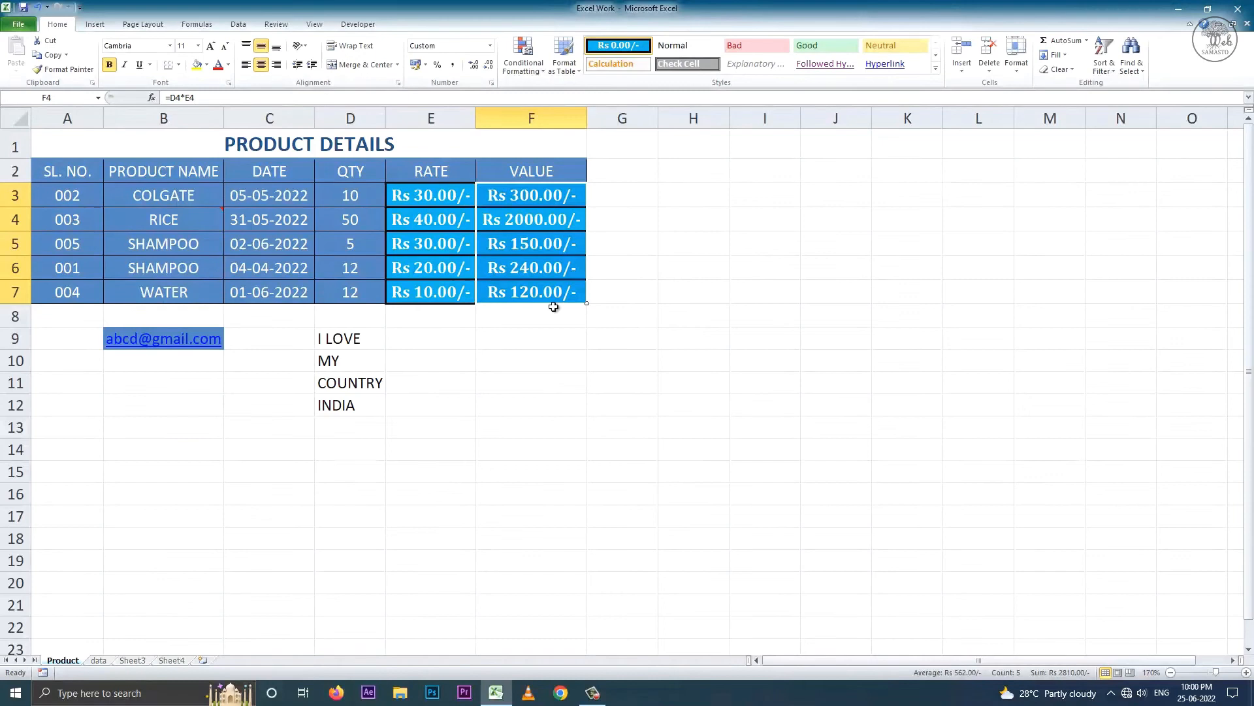
pyautogui.click(543, 338)
pyautogui.click(1130, 65)
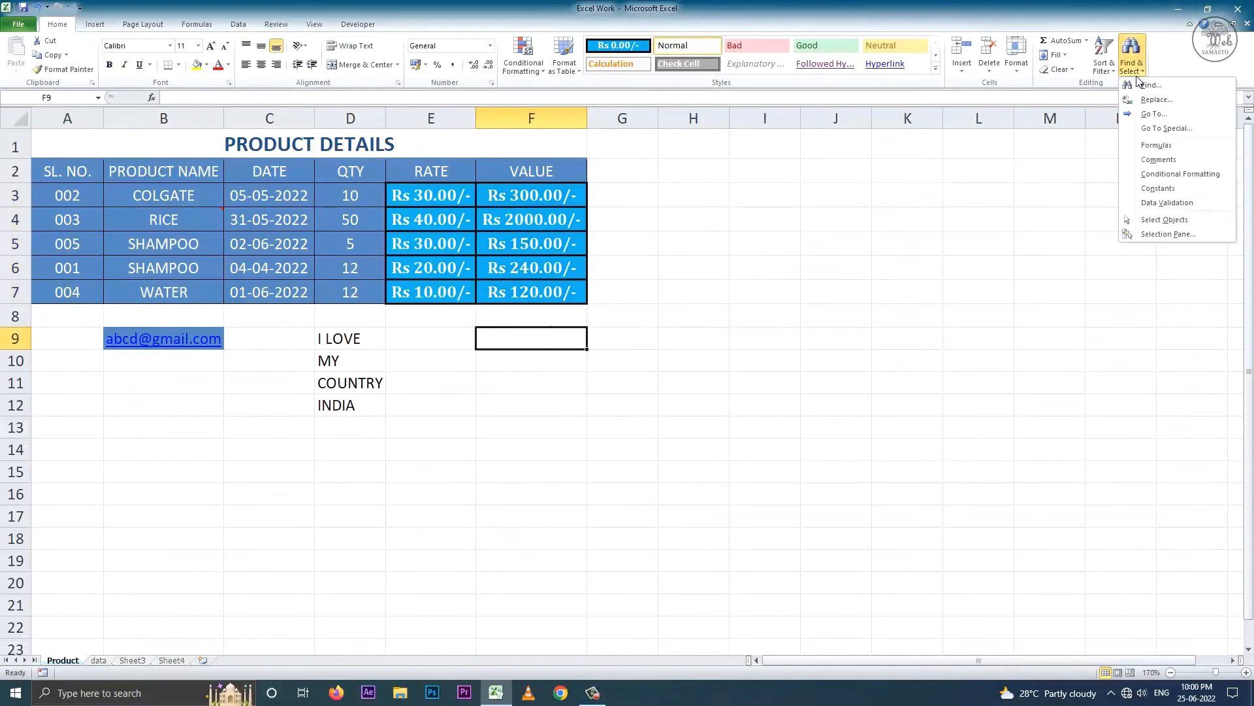
# - Select the commented cells, then try selecting conditional-format cells, which finds none
pyautogui.click(1180, 169)
pyautogui.moveTo(186, 222)
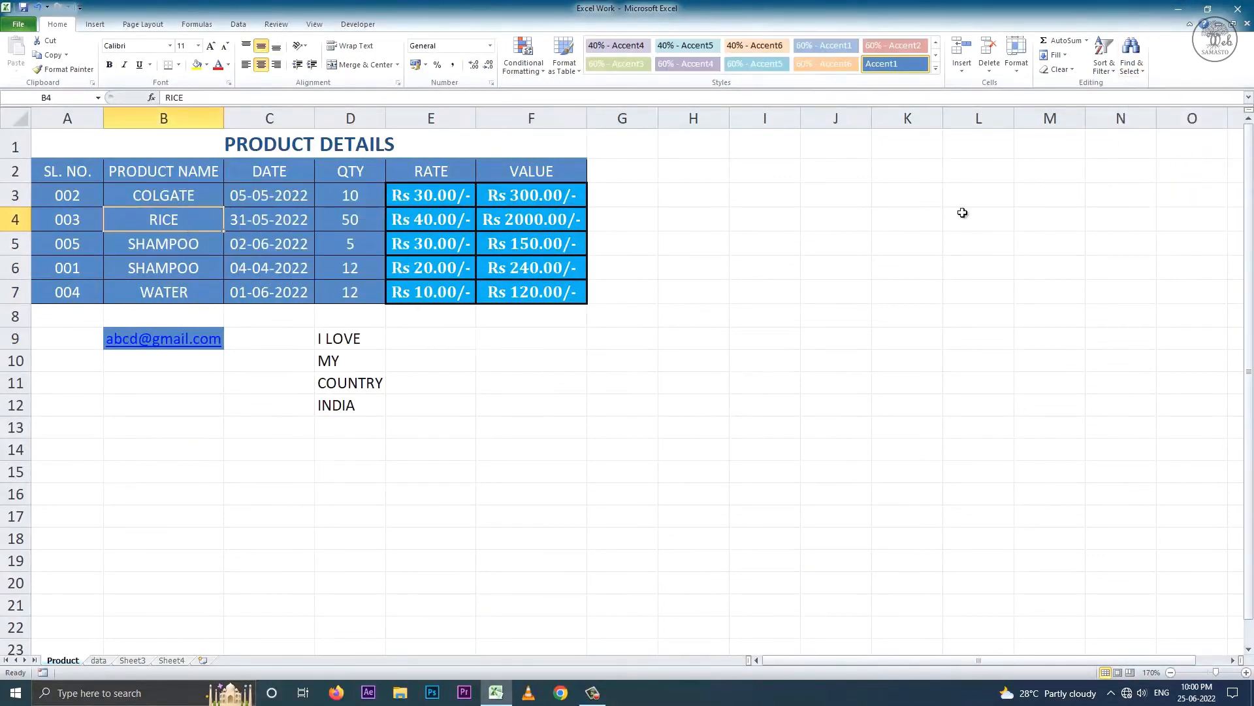
pyautogui.click(1131, 62)
pyautogui.click(1204, 175)
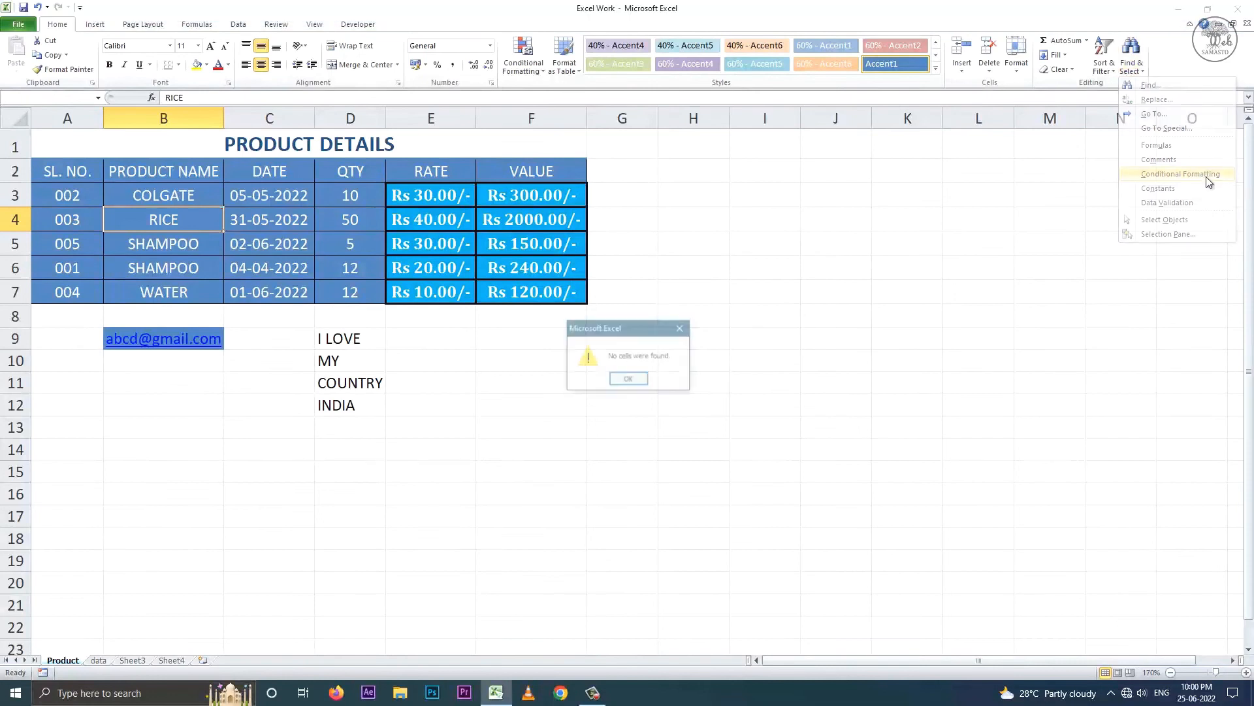
pyautogui.click(624, 384)
# - Apply green gradient data bars to the QTY values D3:D7
pyautogui.moveTo(350, 196); pyautogui.dragTo(353, 287)
pyautogui.click(516, 66)
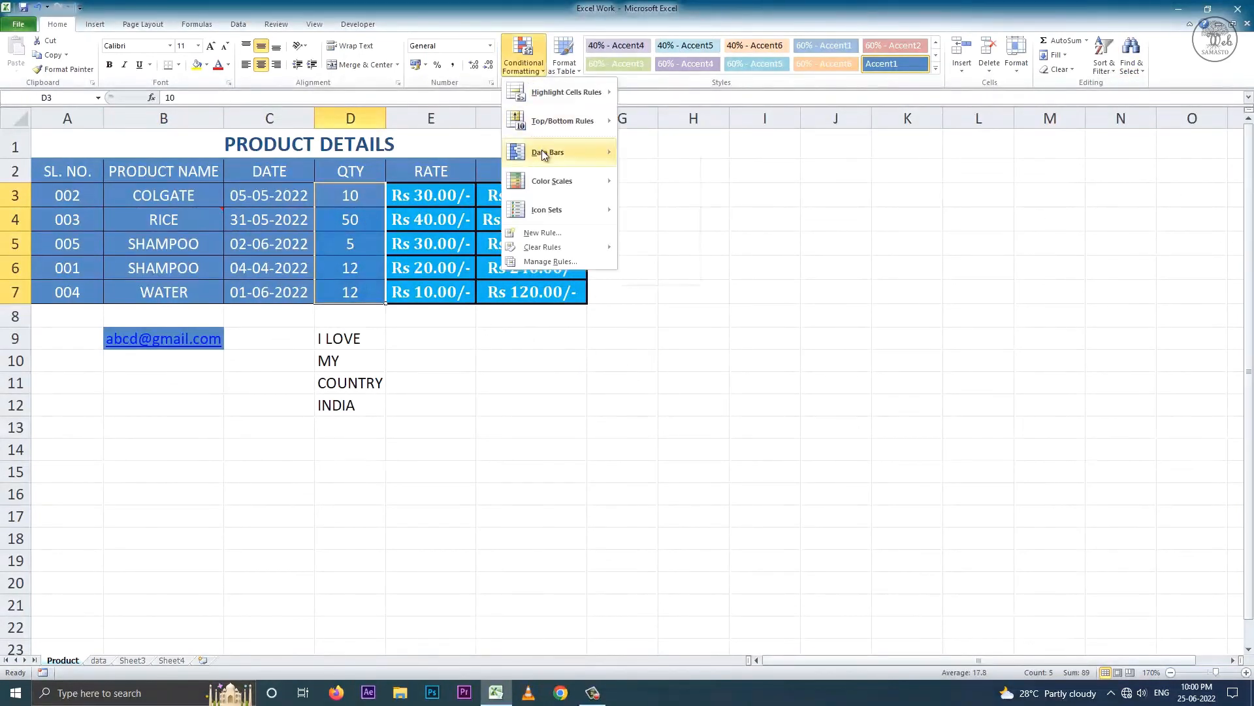
pyautogui.moveTo(542, 151)
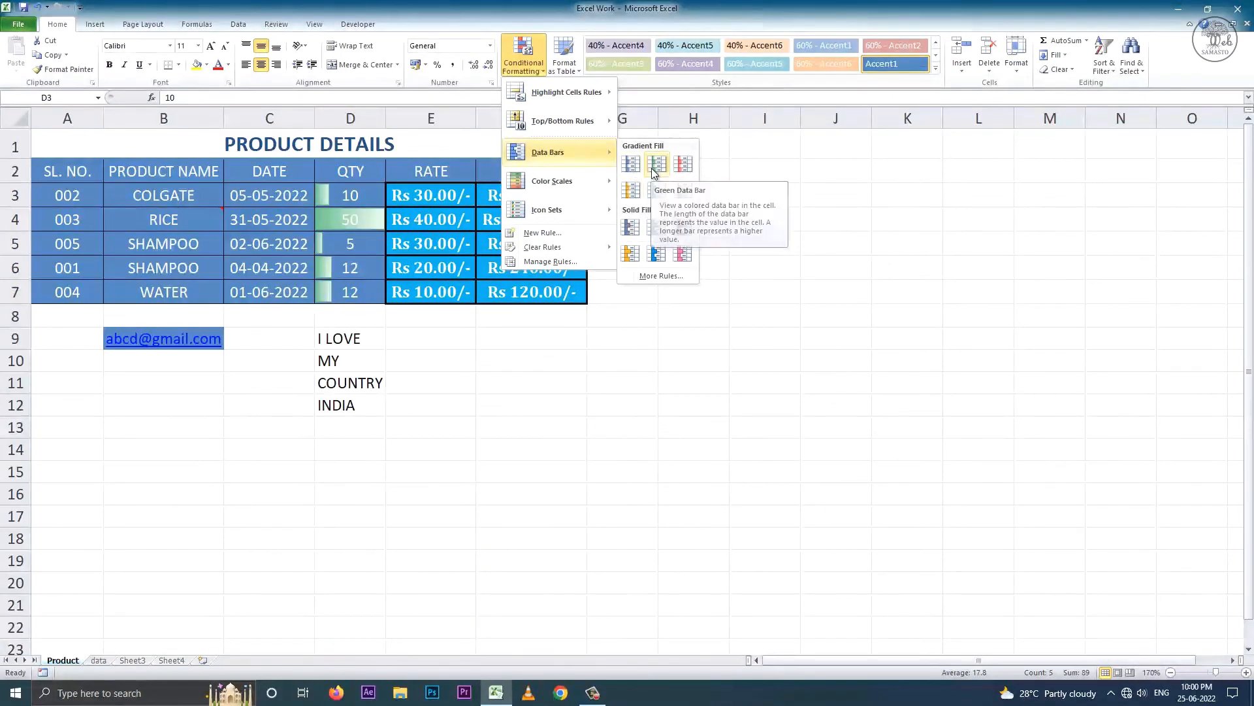
pyautogui.click(653, 165)
pyautogui.click(653, 340)
# - Select the cells with conditional formatting, then all cells holding constants
pyautogui.click(1134, 69)
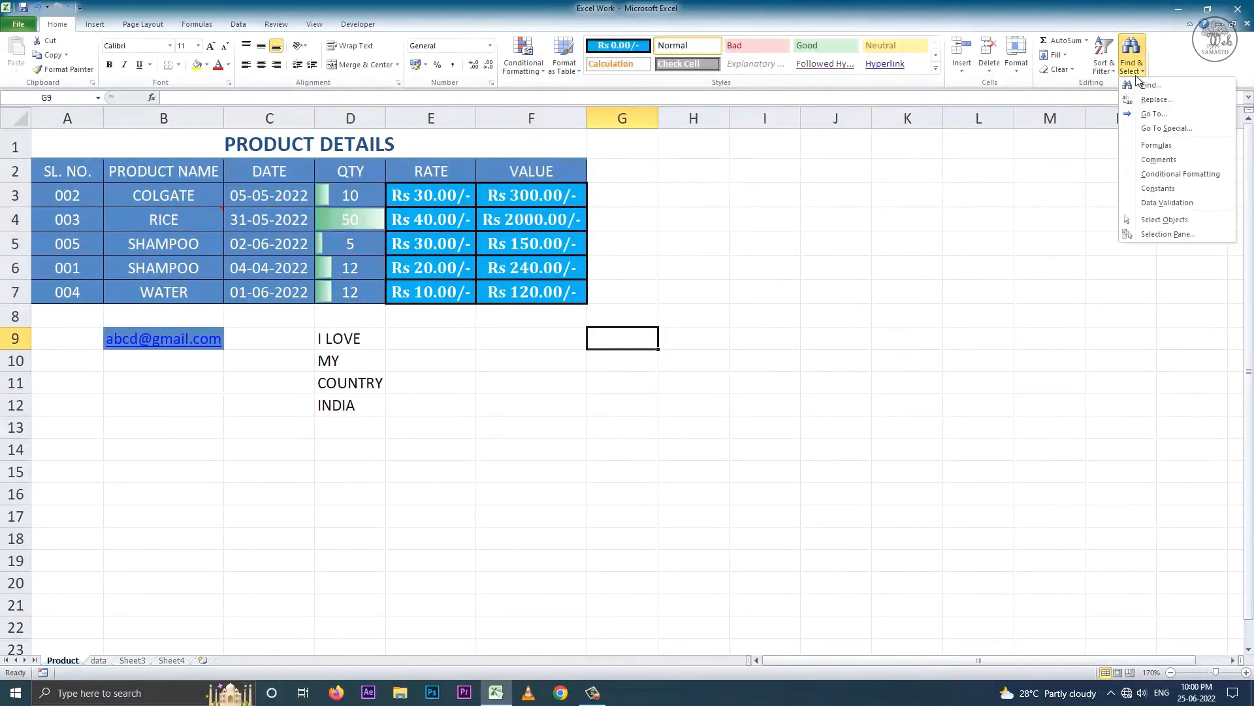
pyautogui.click(1188, 175)
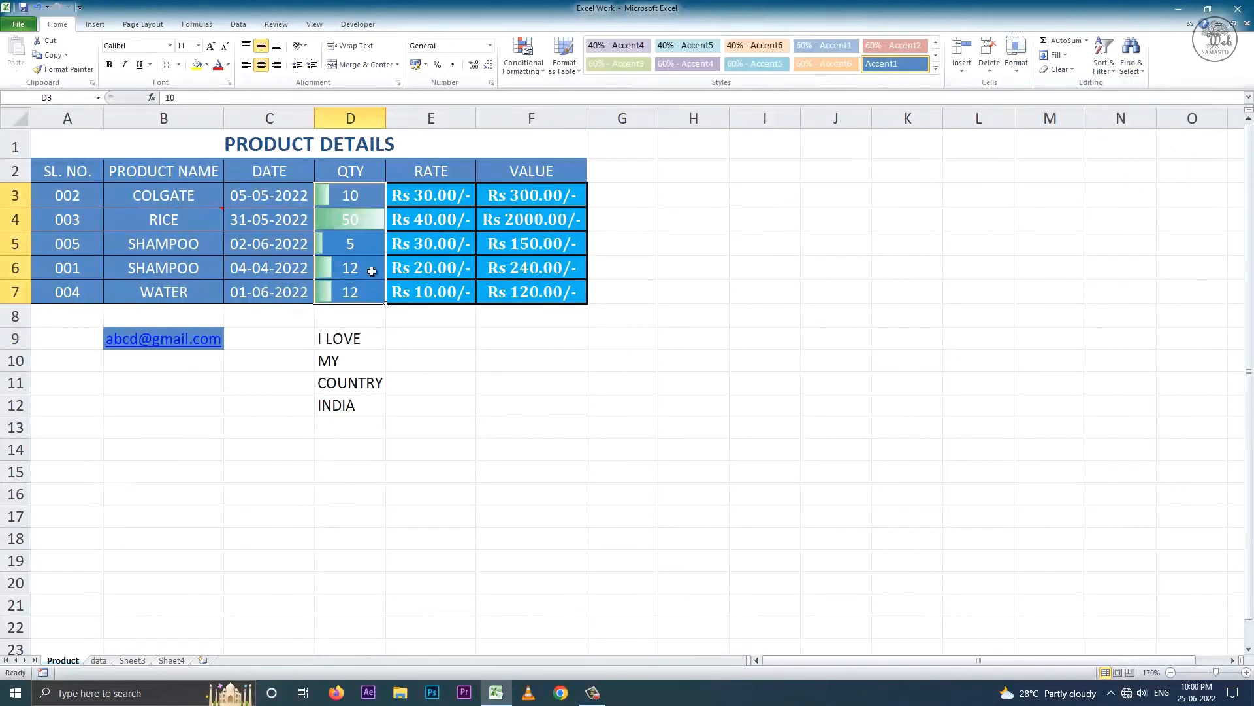
pyautogui.click(514, 371)
pyautogui.click(1132, 64)
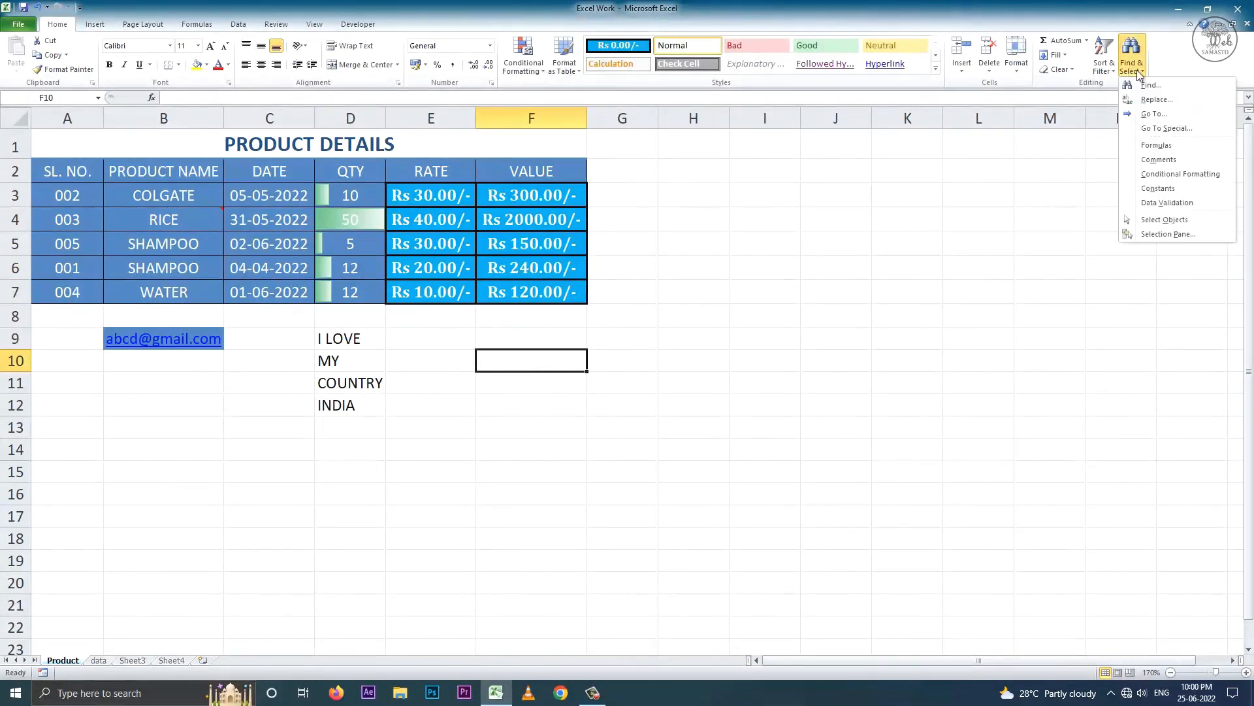
pyautogui.click(1169, 188)
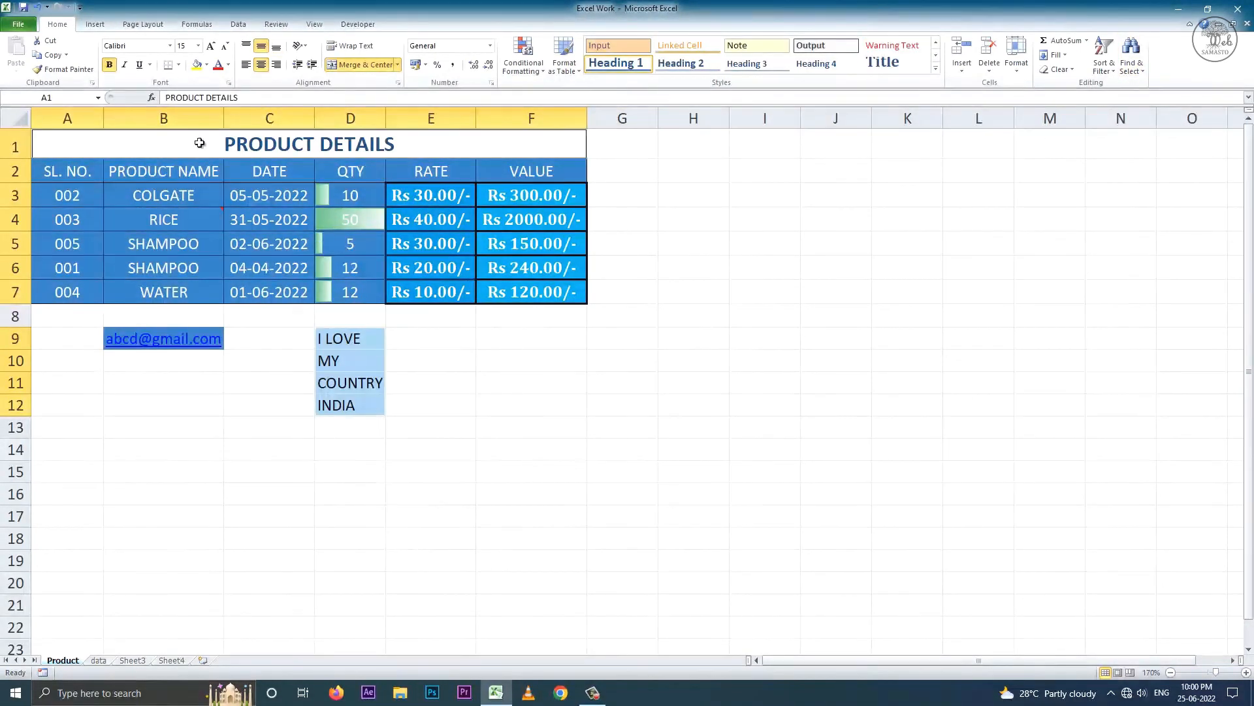
pyautogui.click(540, 388)
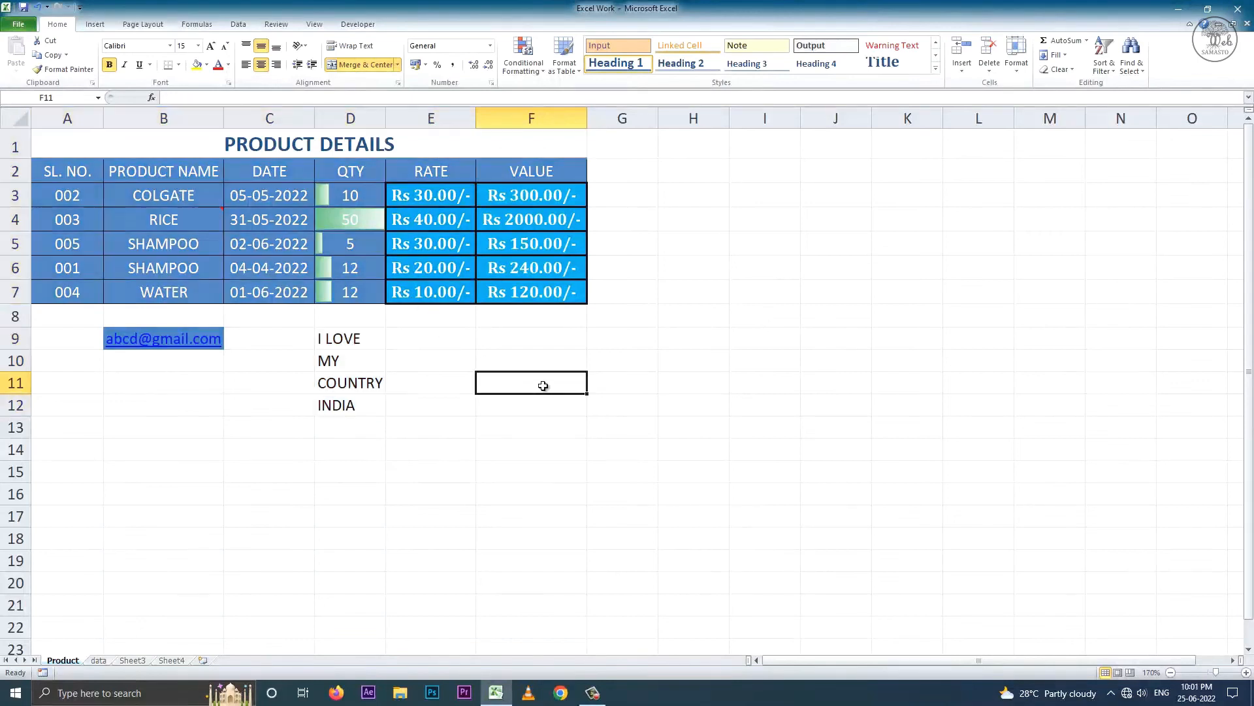
# - Enter HOOGHLY in F11 and select every constant cell on the sheet
pyautogui.write('H')
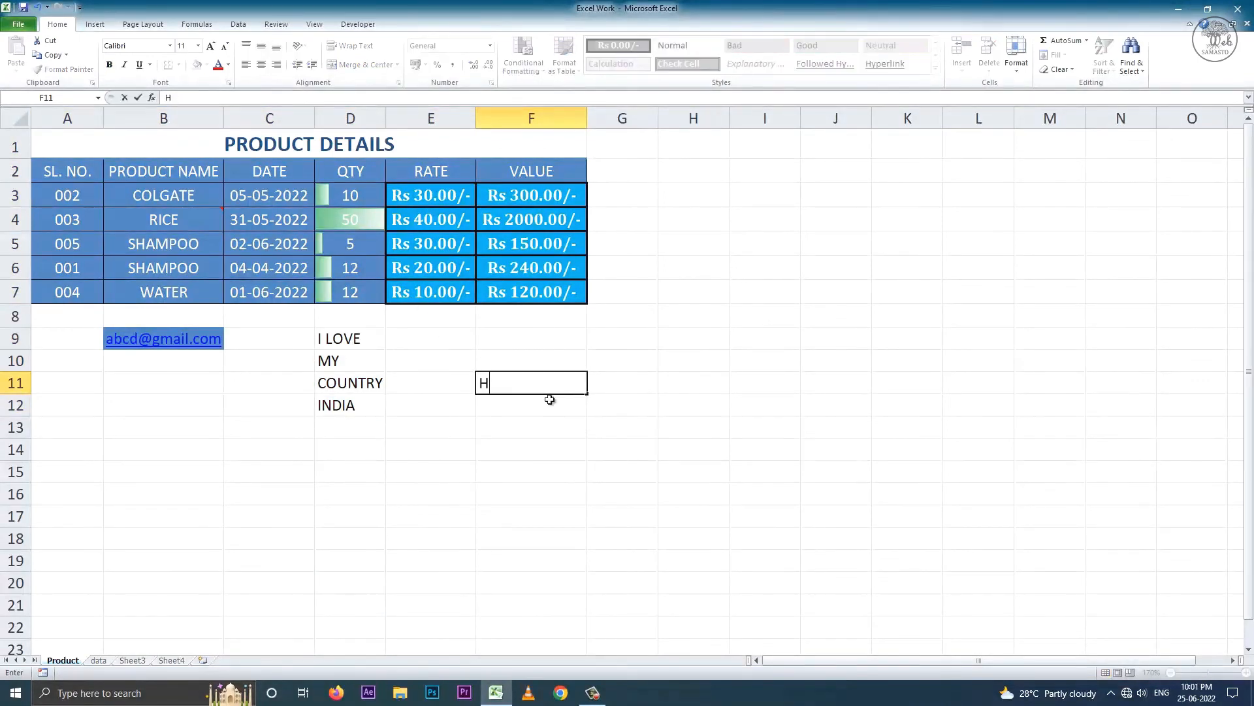
pyautogui.write('OOGHLY')
pyautogui.click(578, 452)
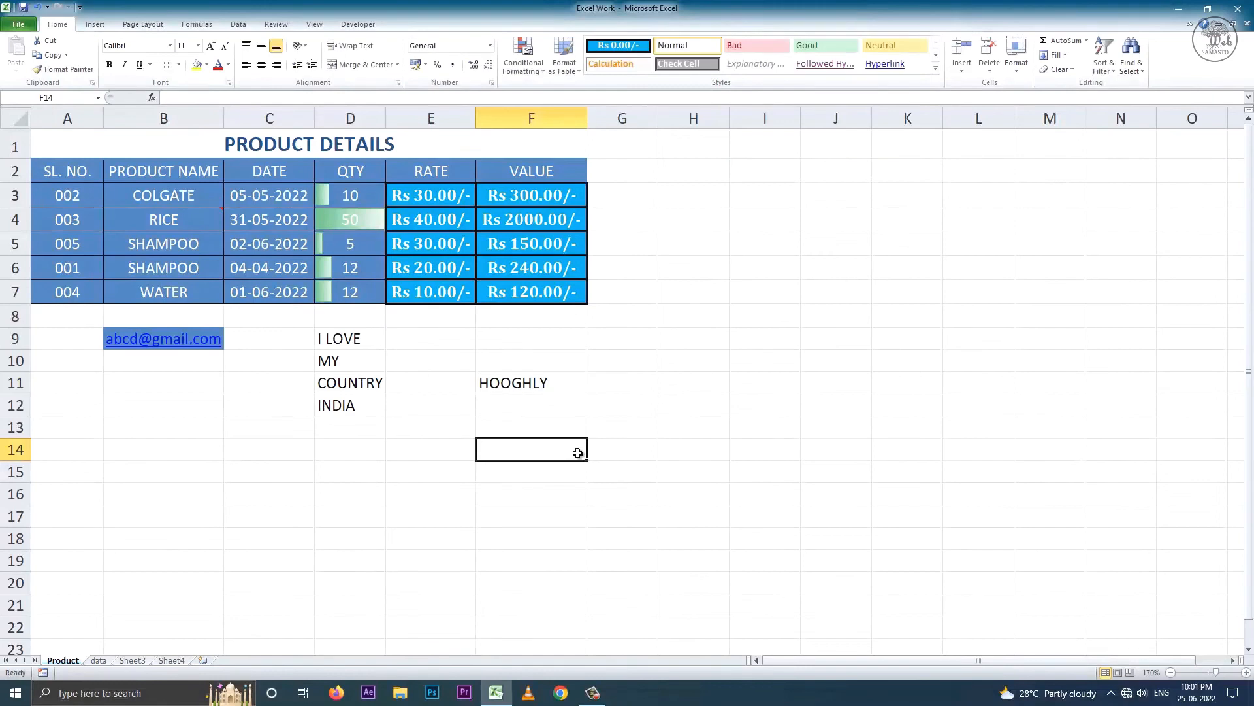
pyautogui.click(1130, 65)
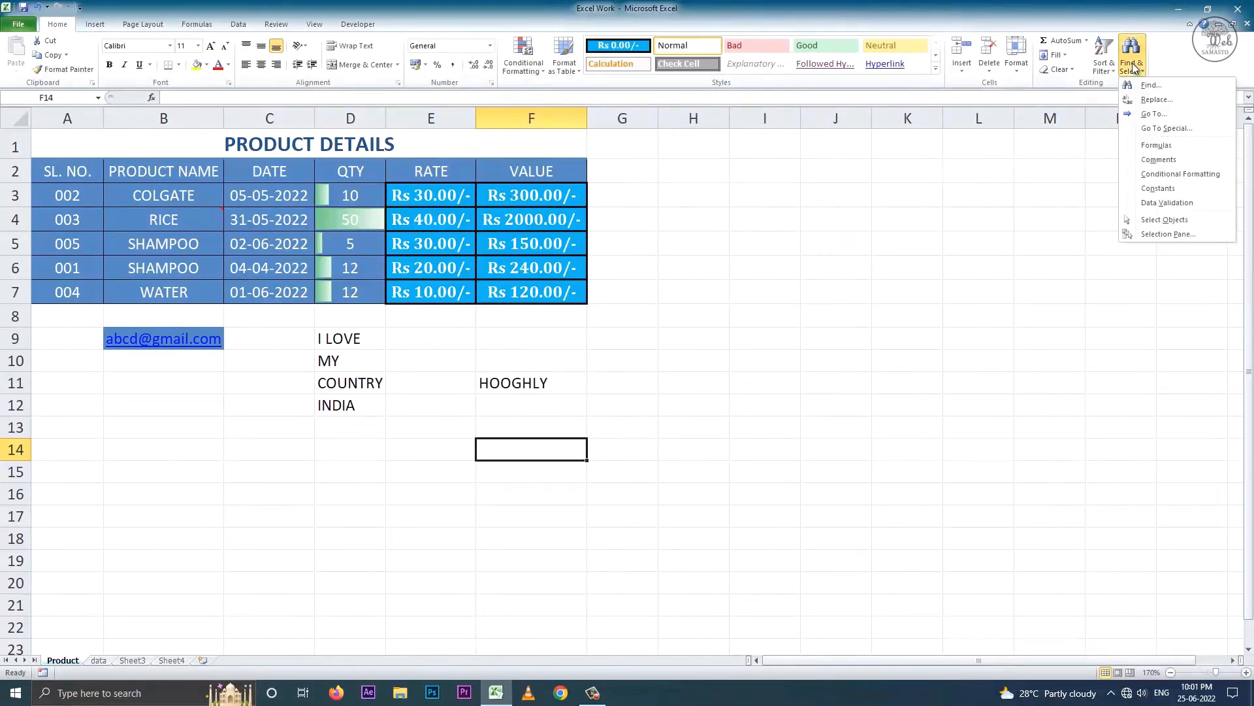
pyautogui.click(1171, 186)
pyautogui.click(432, 427)
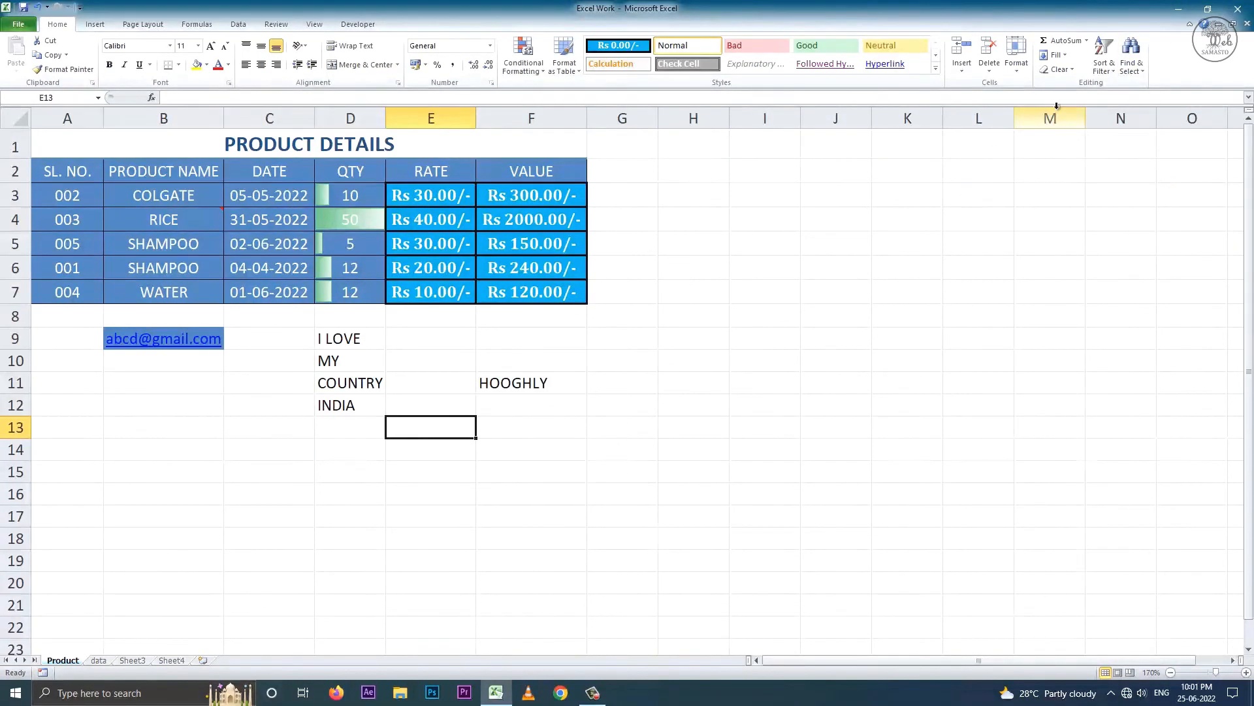
# - Try selecting data-validation cells (none found), then turn on Select Objects
pyautogui.click(1131, 65)
pyautogui.click(1176, 207)
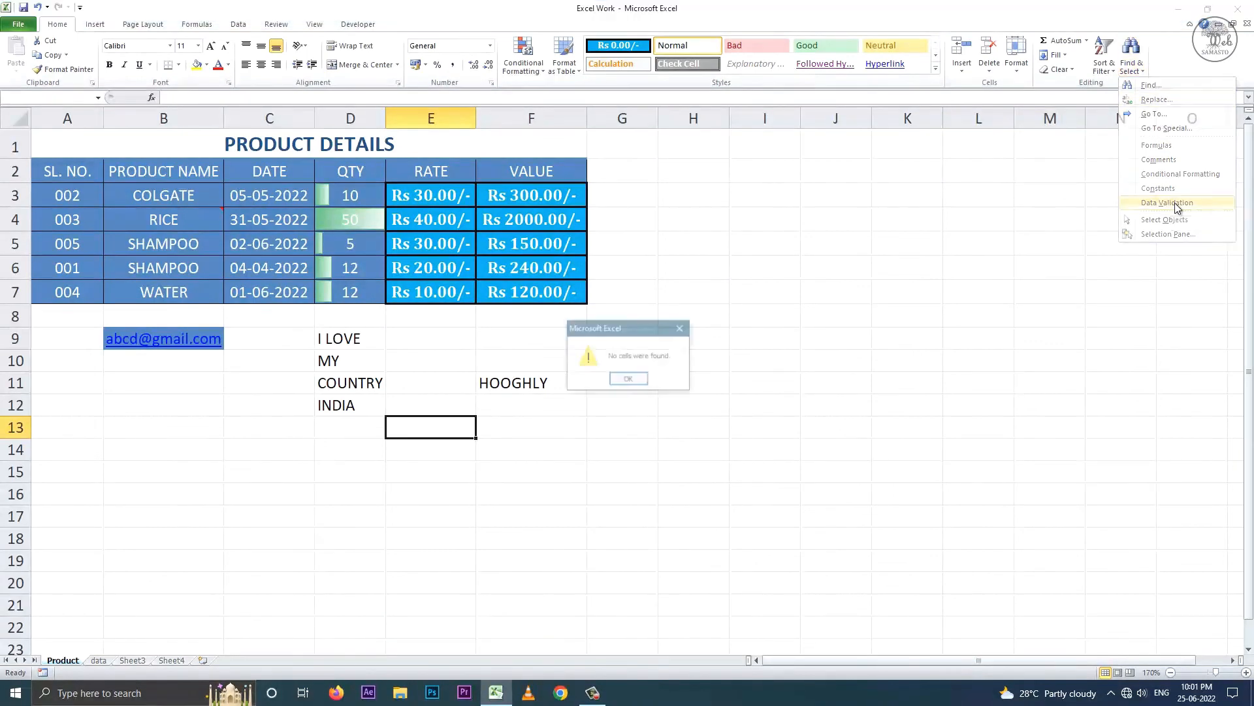
pyautogui.click(655, 376)
pyautogui.click(1130, 66)
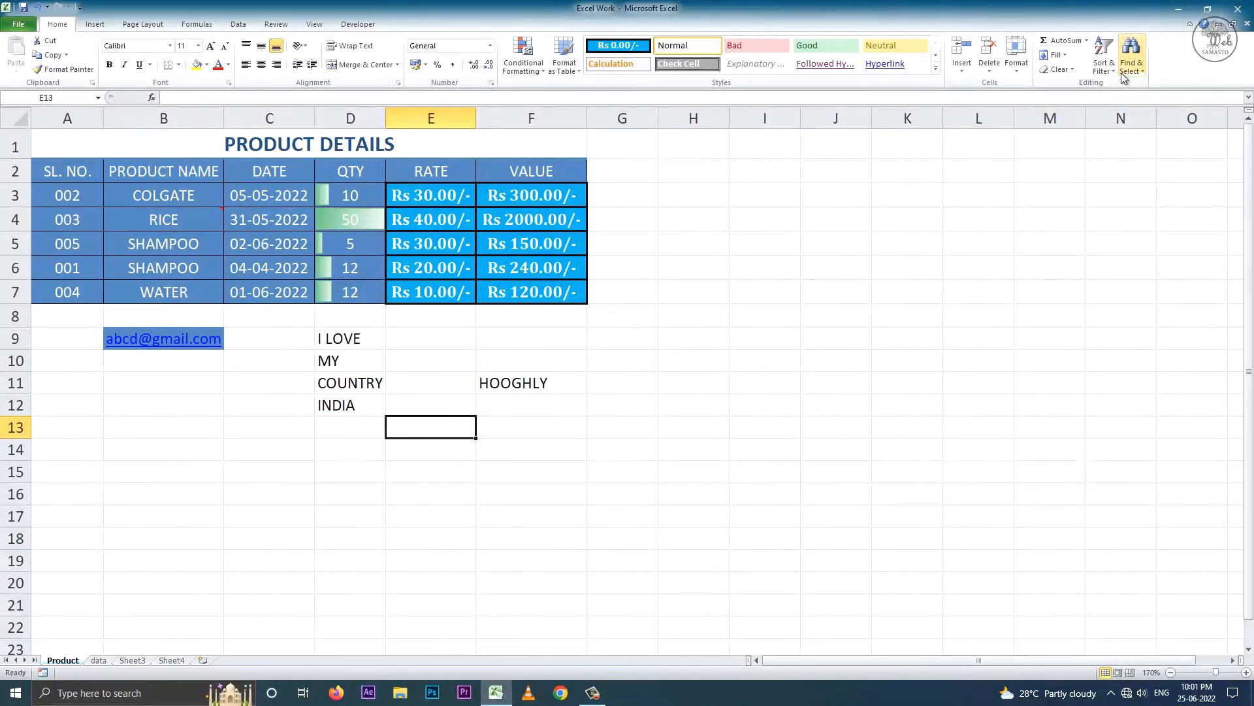
pyautogui.click(1153, 223)
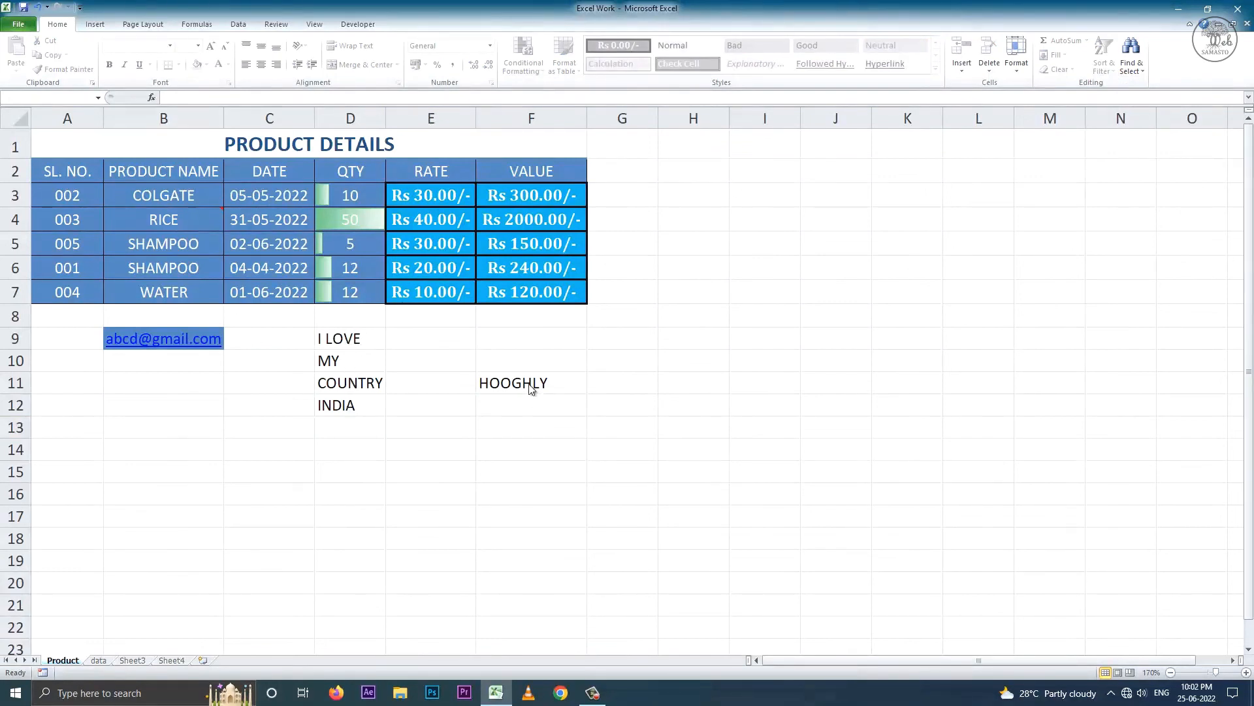
# - Turn Select Objects off and bring up the Selection Pane
pyautogui.click(1131, 66)
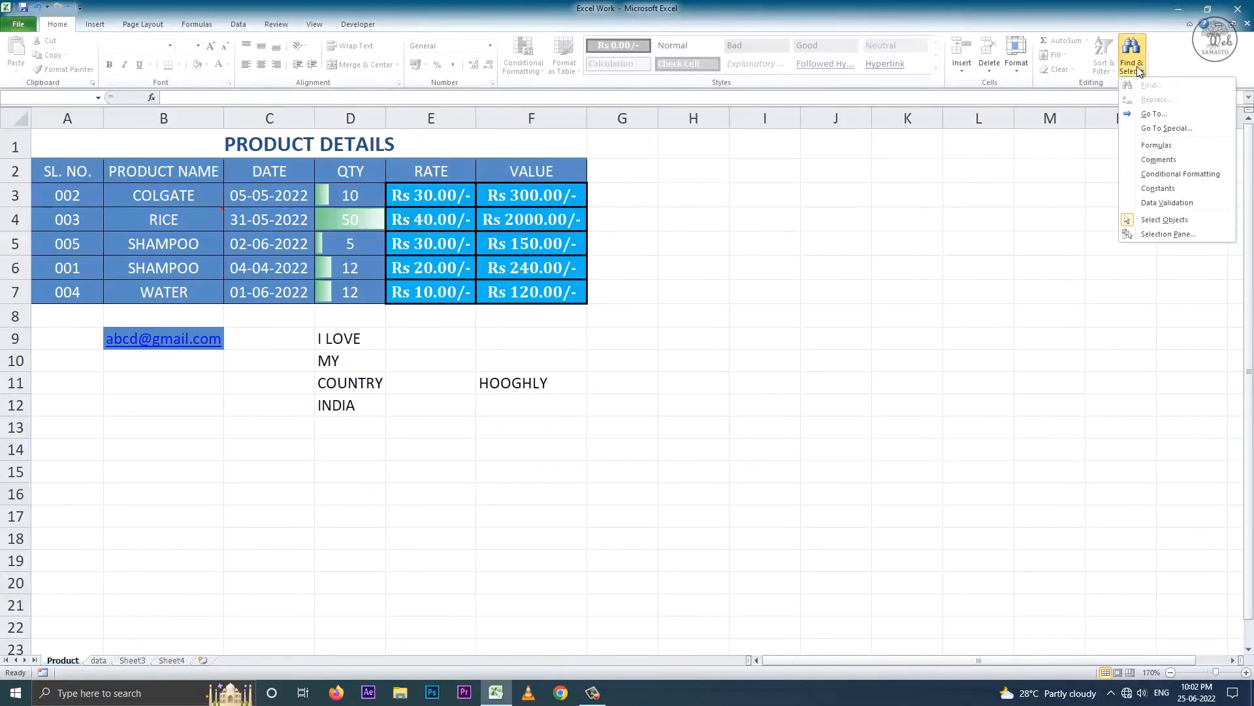
pyautogui.click(1161, 217)
pyautogui.click(1131, 65)
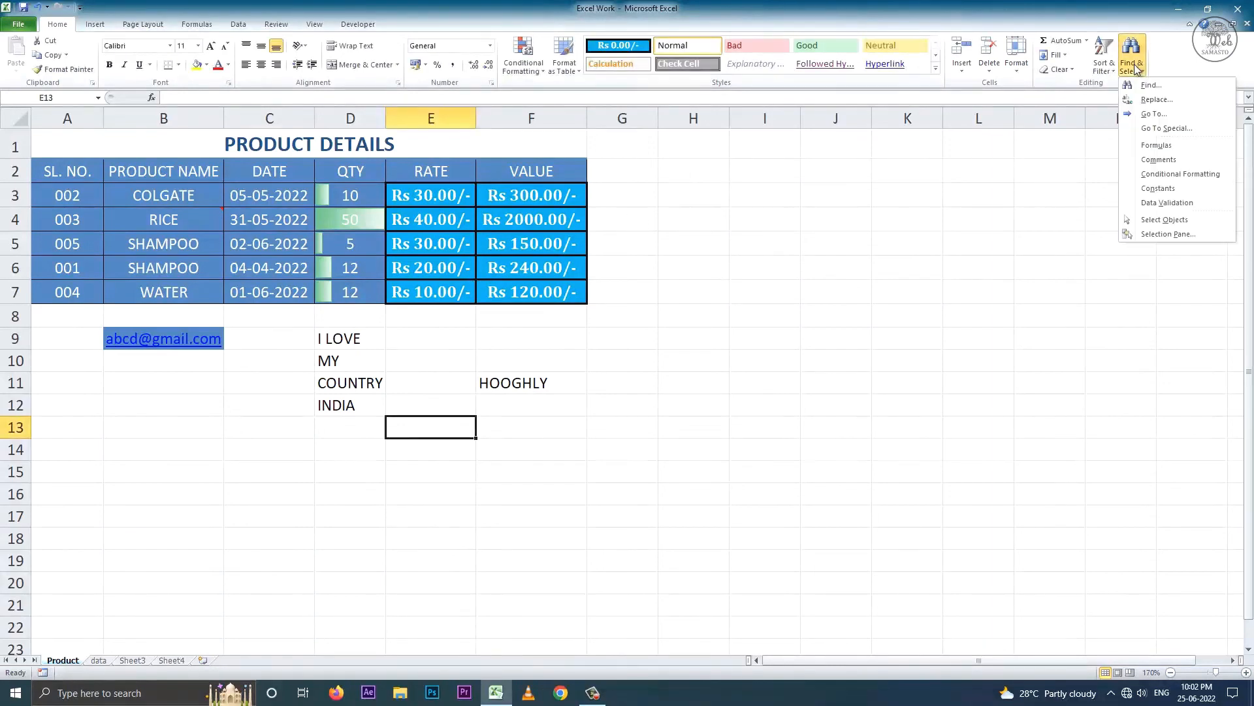
pyautogui.click(1169, 233)
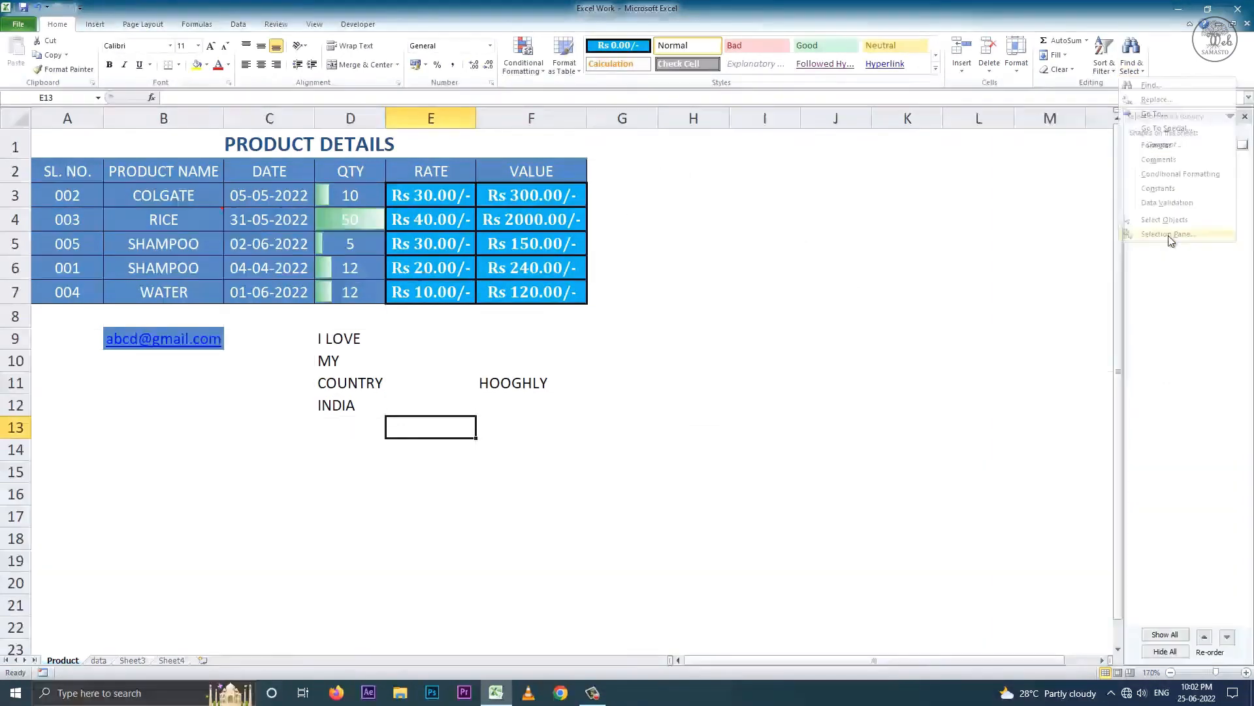
# - Toggle Comment 1's visibility, use Hide All and Show All, end hidden, close pane
pyautogui.click(1164, 145)
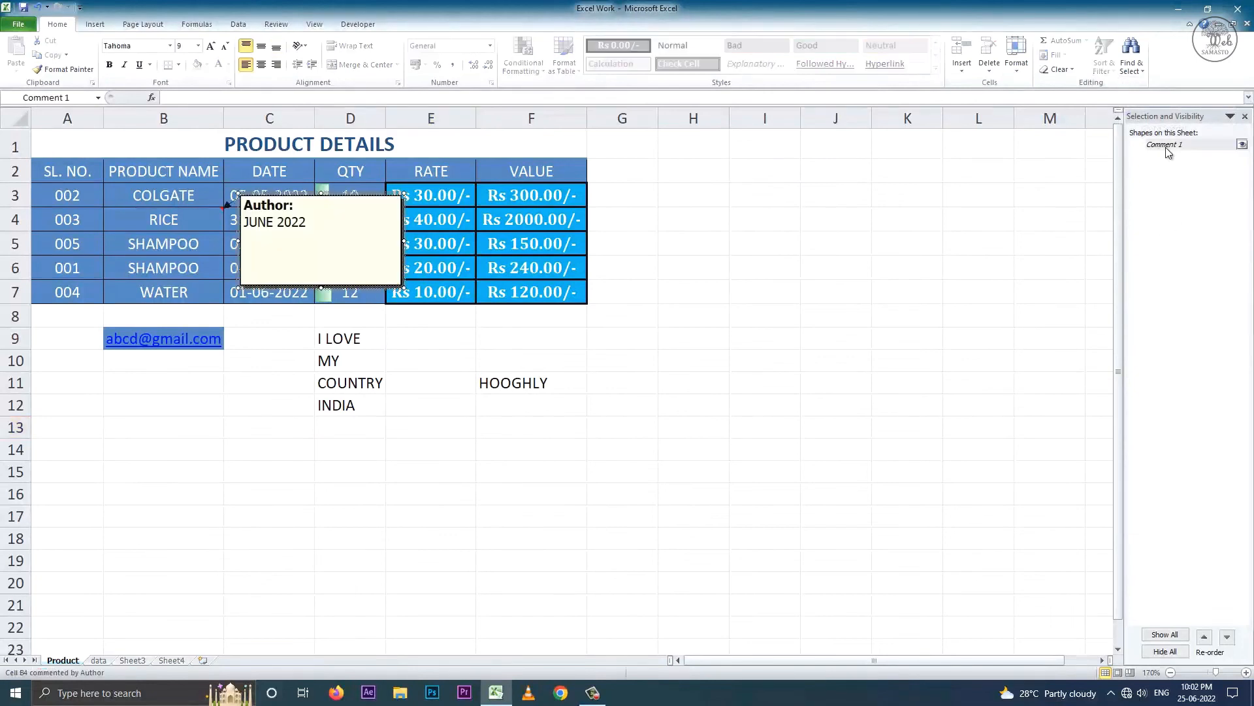
pyautogui.click(1242, 144)
pyautogui.click(1242, 144)
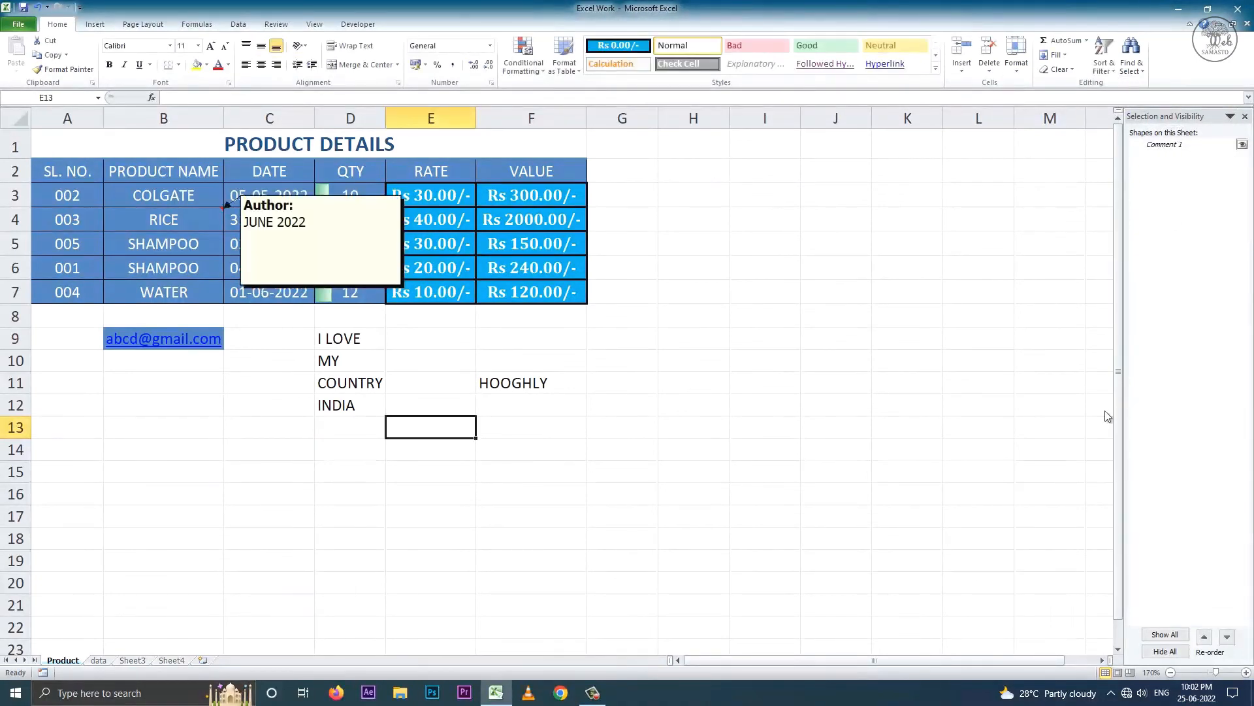
pyautogui.click(1165, 651)
pyautogui.click(1166, 635)
pyautogui.click(1165, 651)
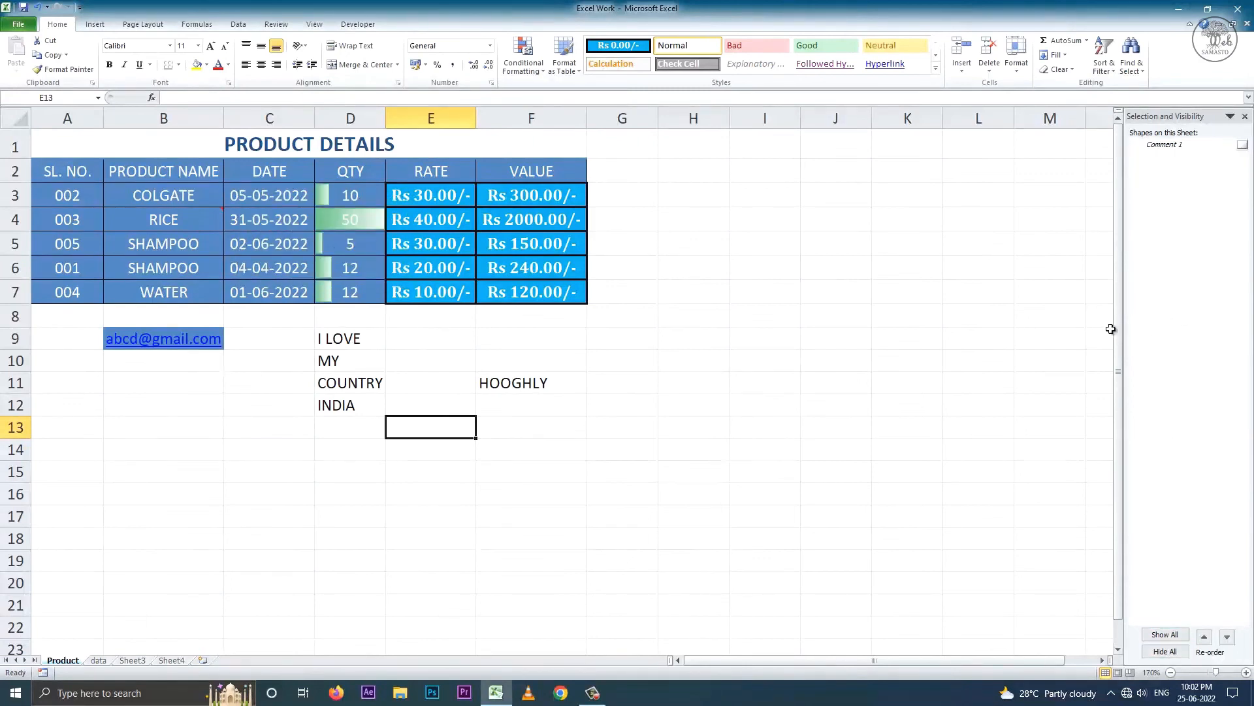
pyautogui.click(1245, 116)
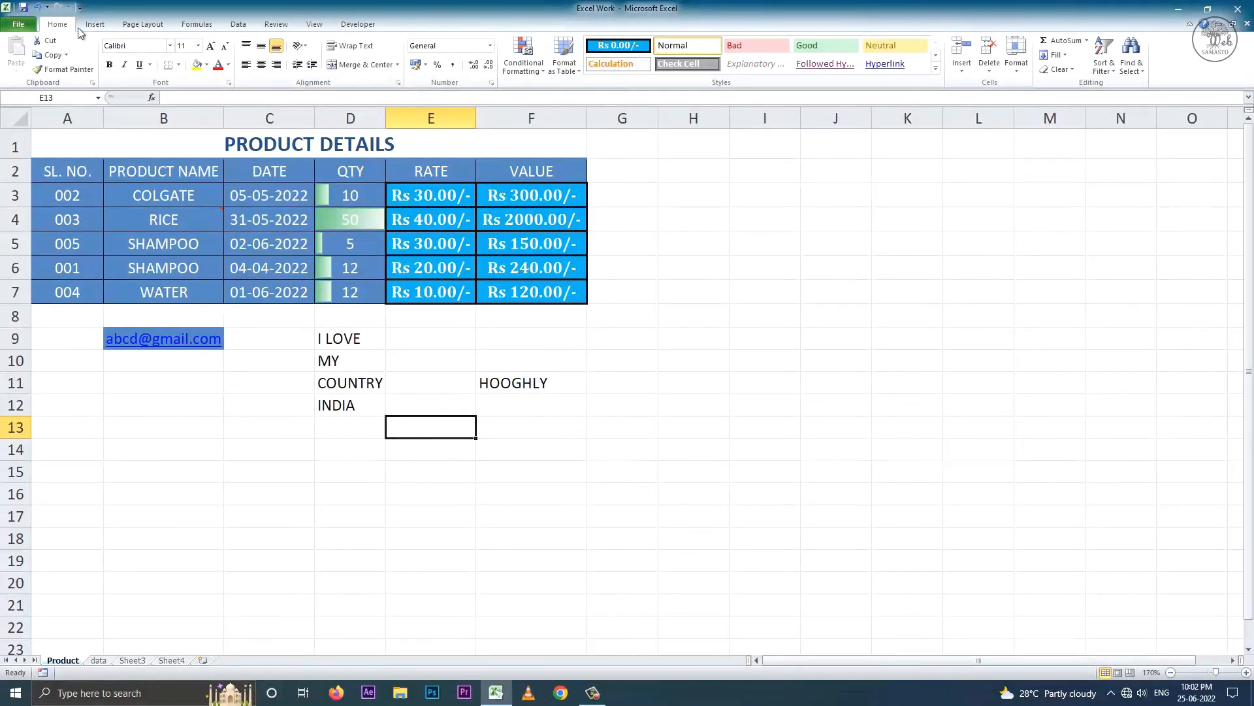